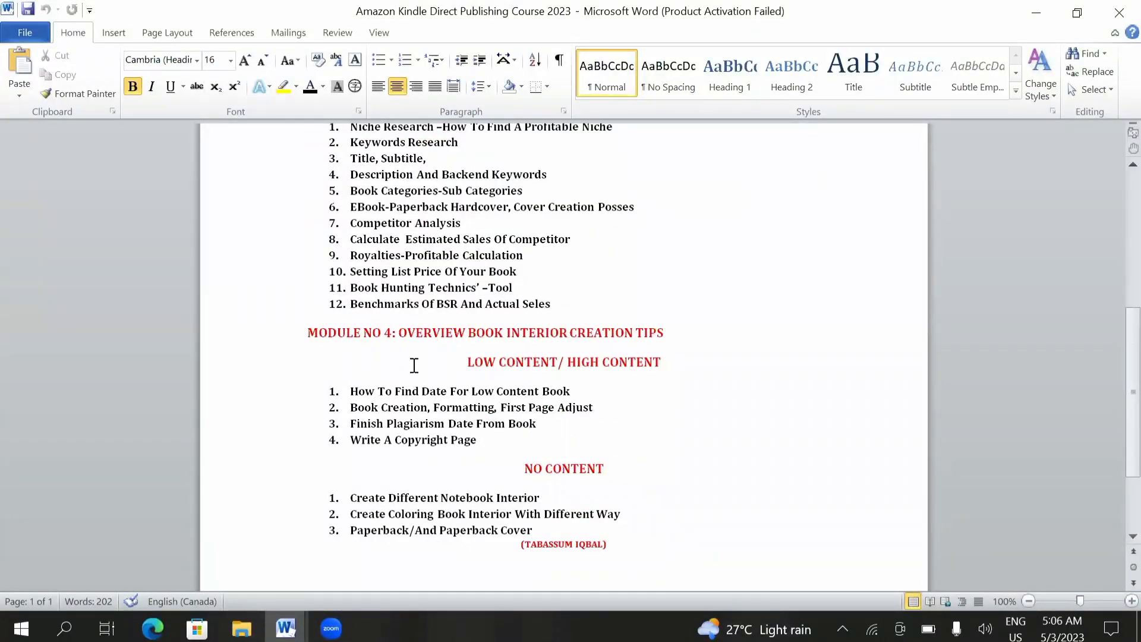
- Review the Module 4 outline, highlight the item "Book Creation, Formatting, First Page Adjust", and minimize the course document
scroll(415, 366, down, 2)
drag(349, 321, 594, 325)
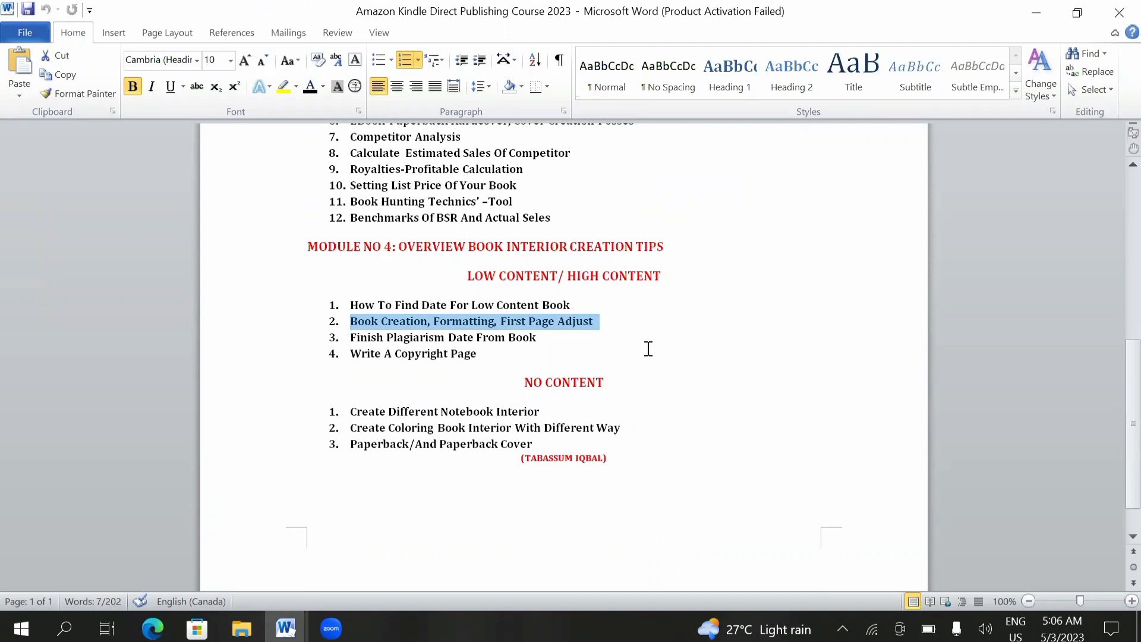
click(504, 88)
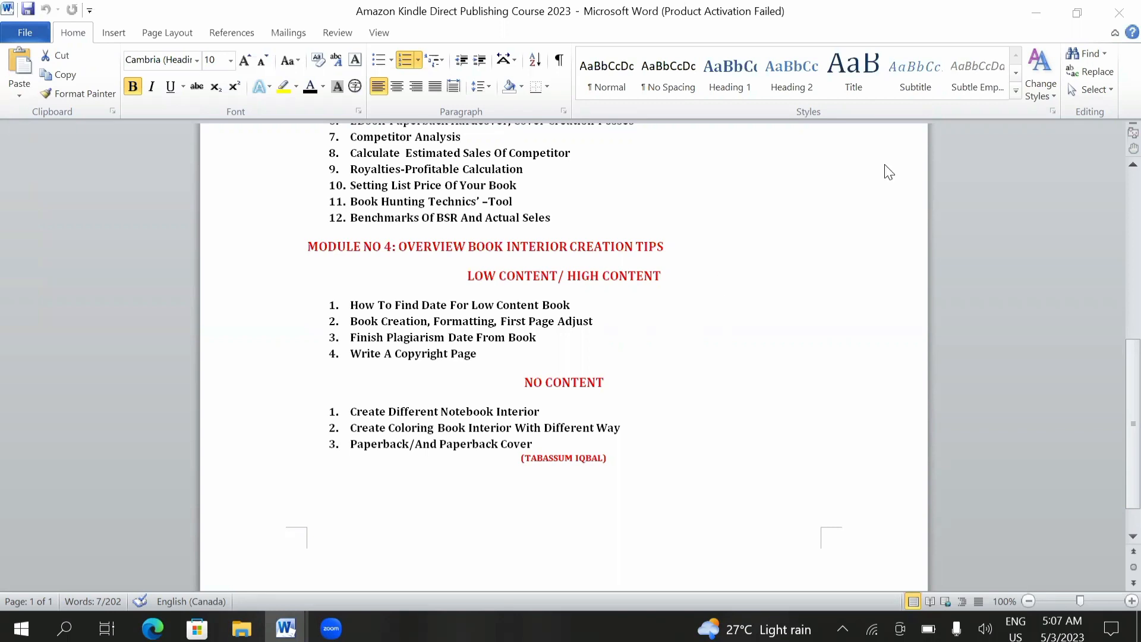
click(1034, 13)
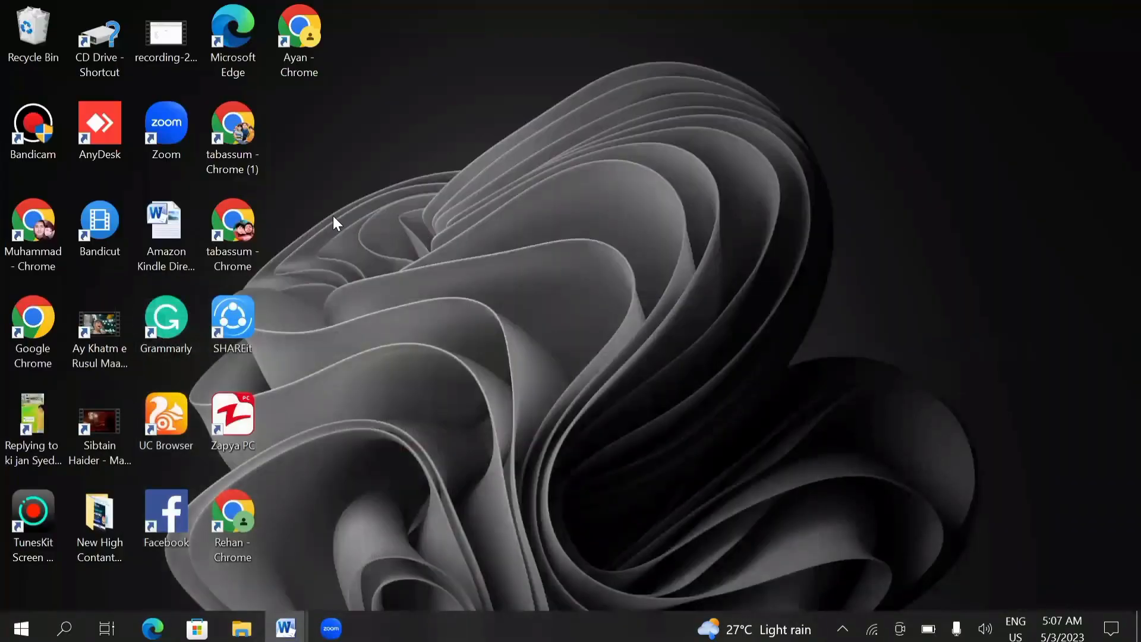
- Launch Chrome in two separate profiles from the desktop and load the bookmarked Draft2Digital page in the second one
double_click(46, 232)
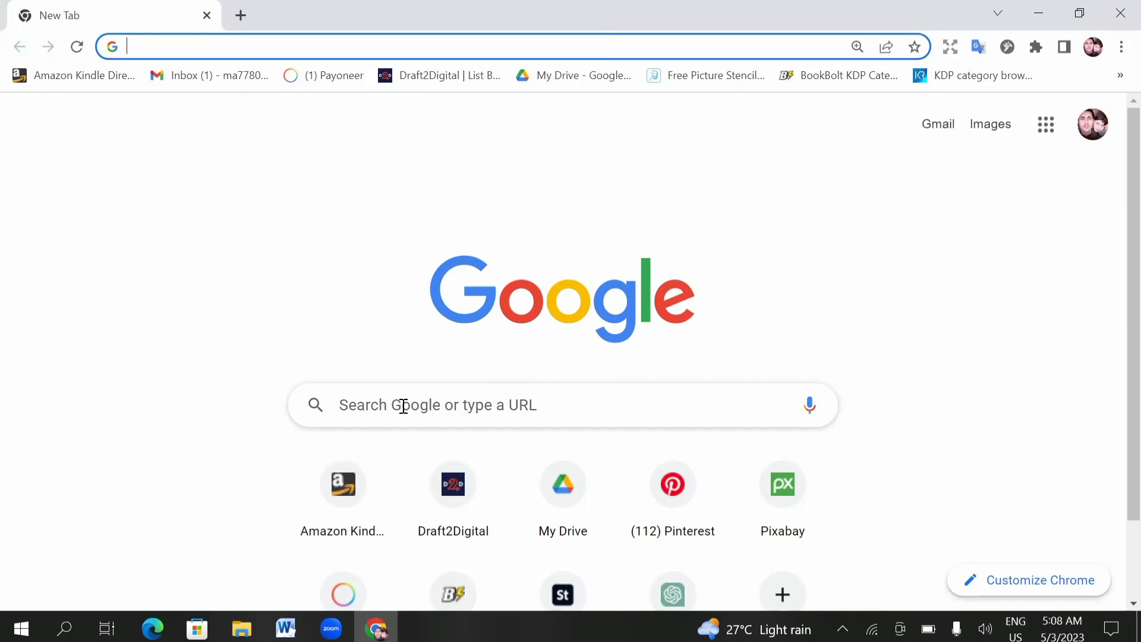
click(1036, 12)
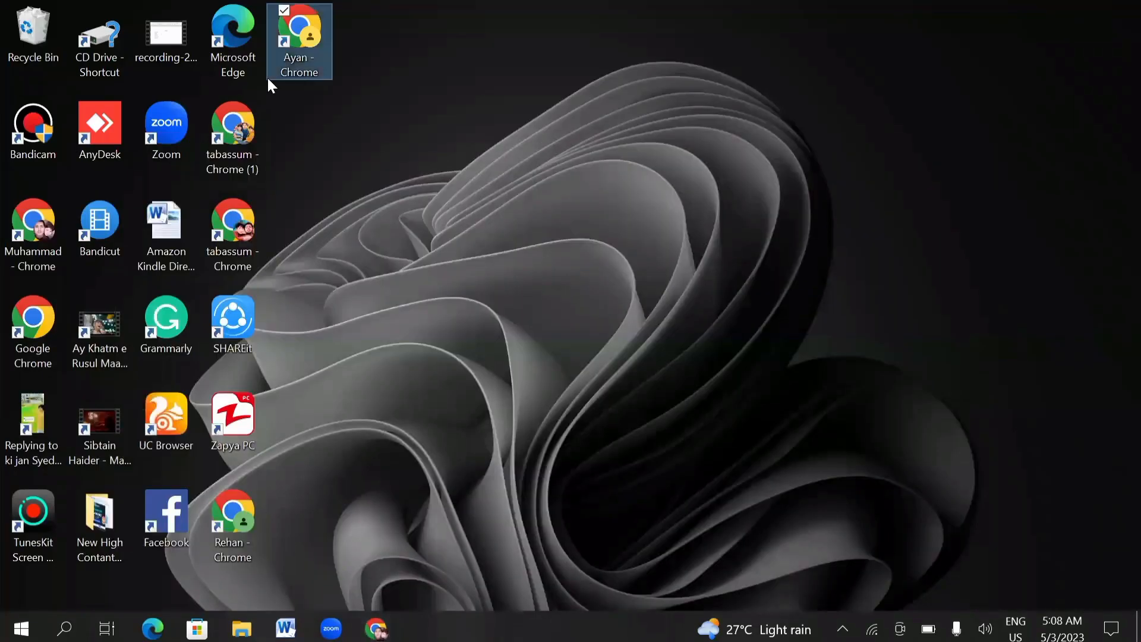
double_click(268, 78)
click(935, 64)
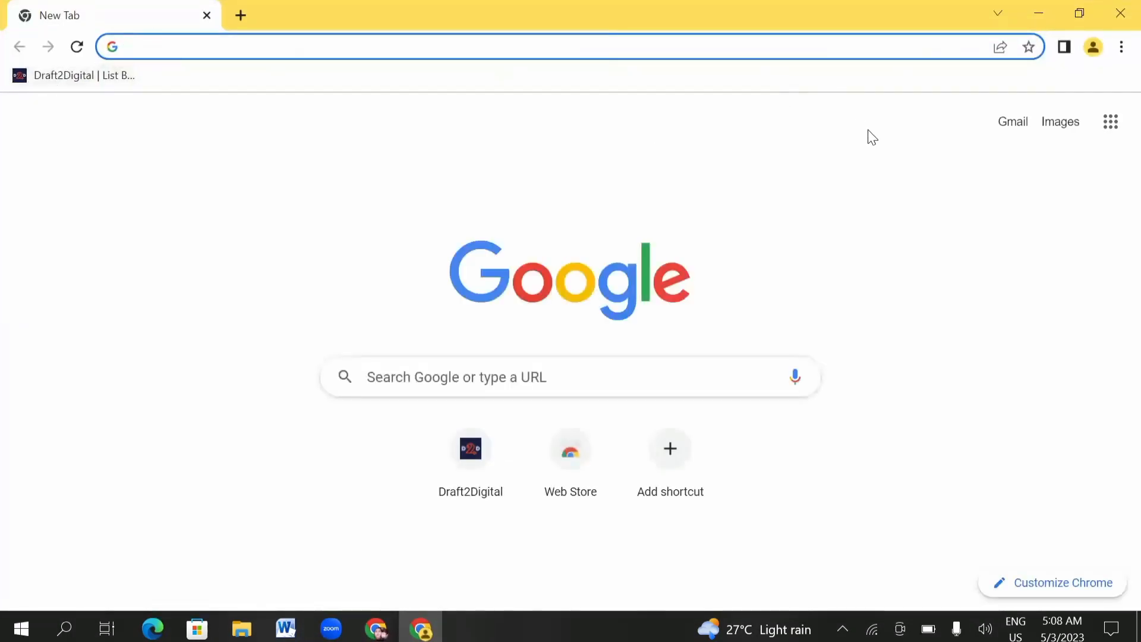
click(68, 78)
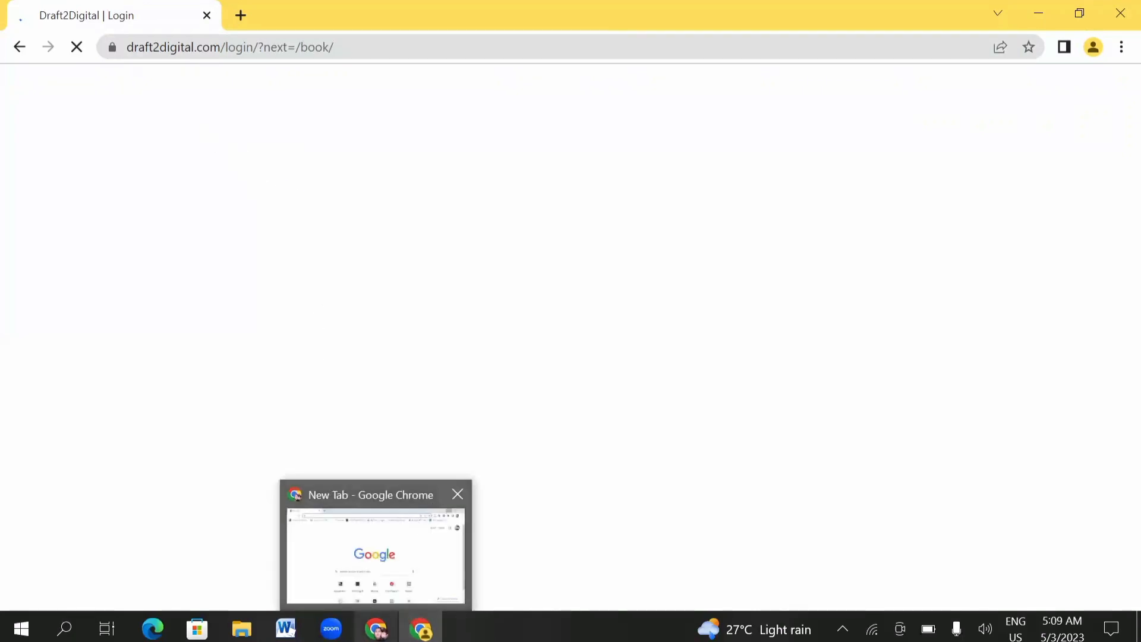
- In the first Chrome profile, find Amazon through Google and search its store for "lion mandala coloring book for kids"
click(376, 628)
click(409, 405)
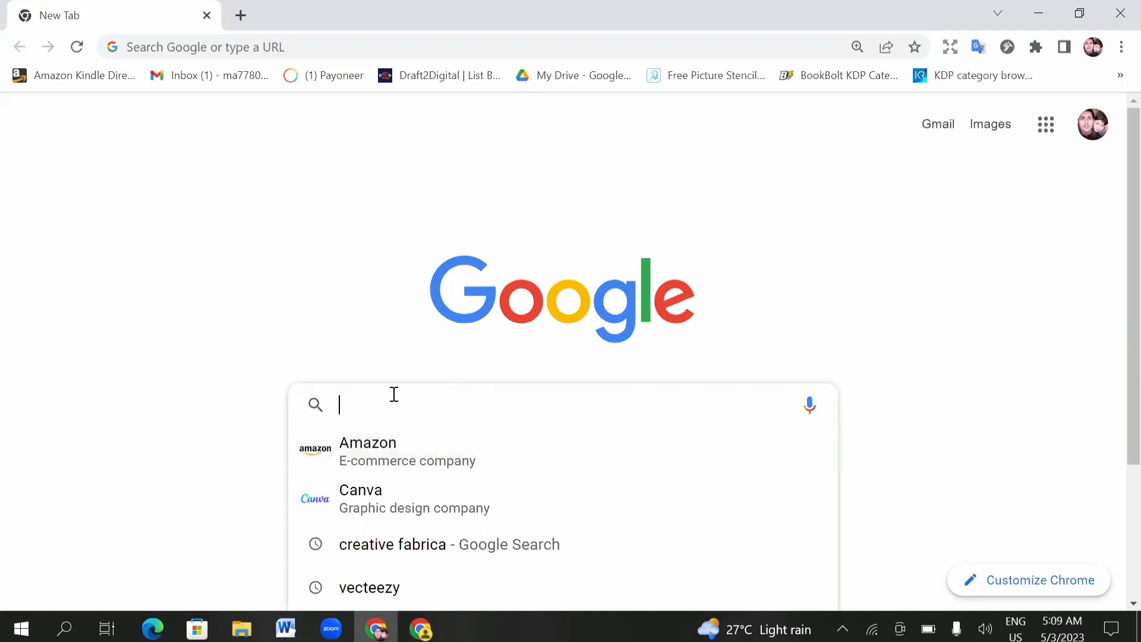
click(369, 445)
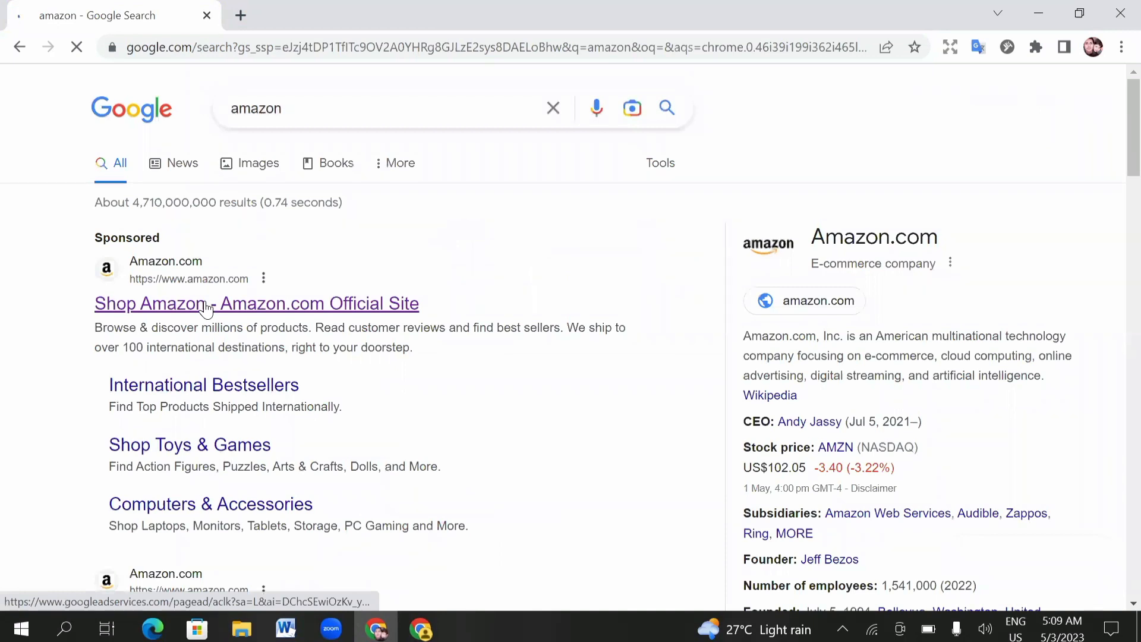
click(205, 309)
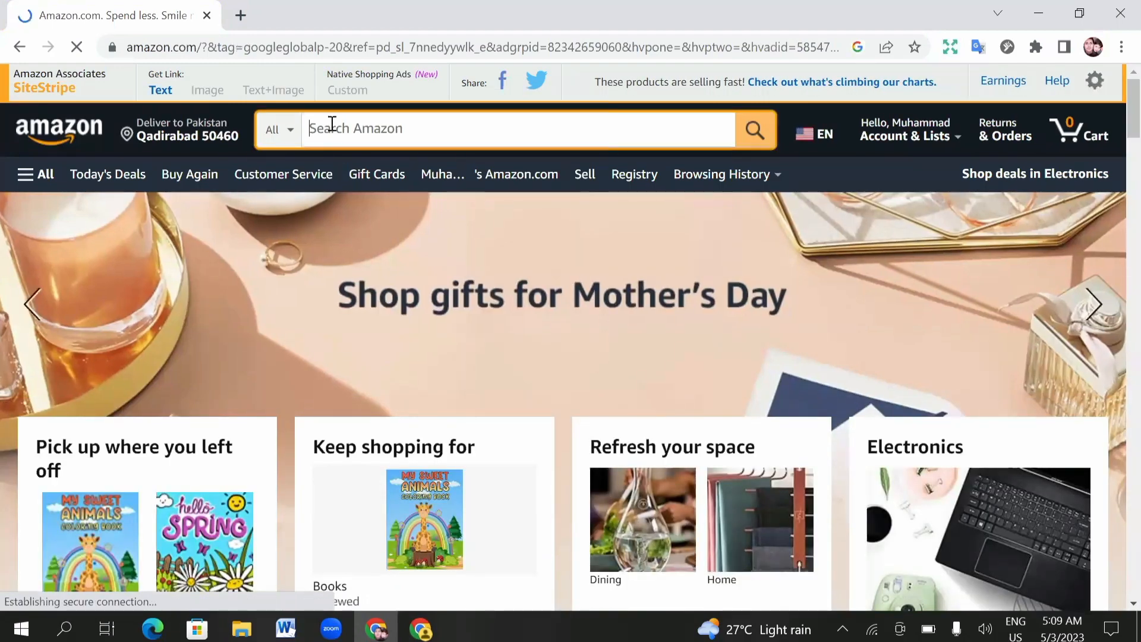
click(332, 123)
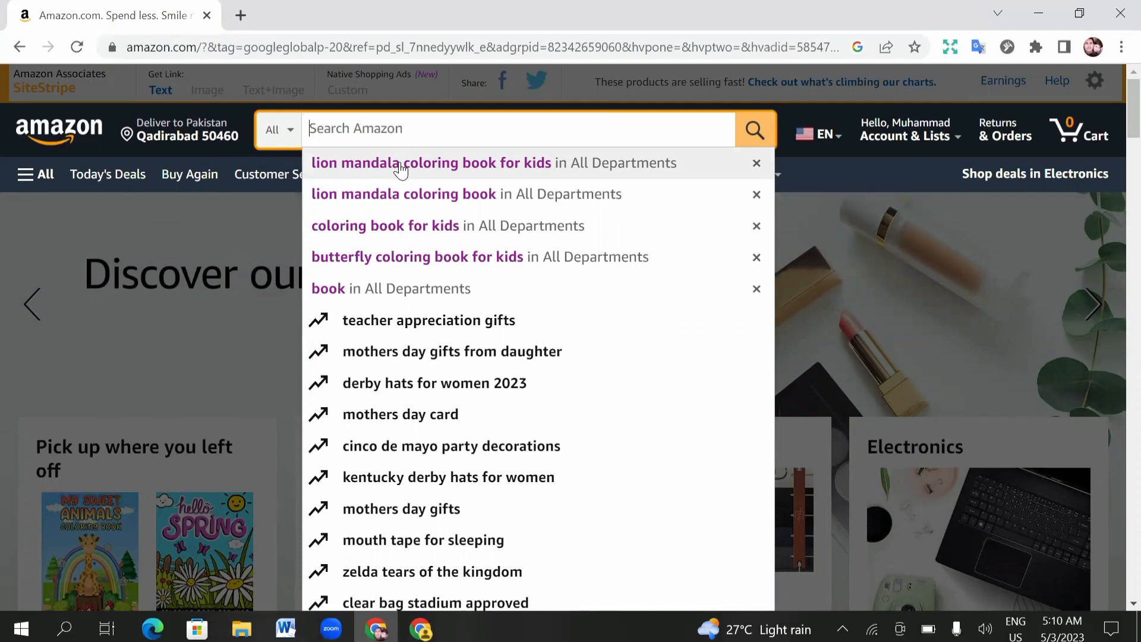
click(401, 170)
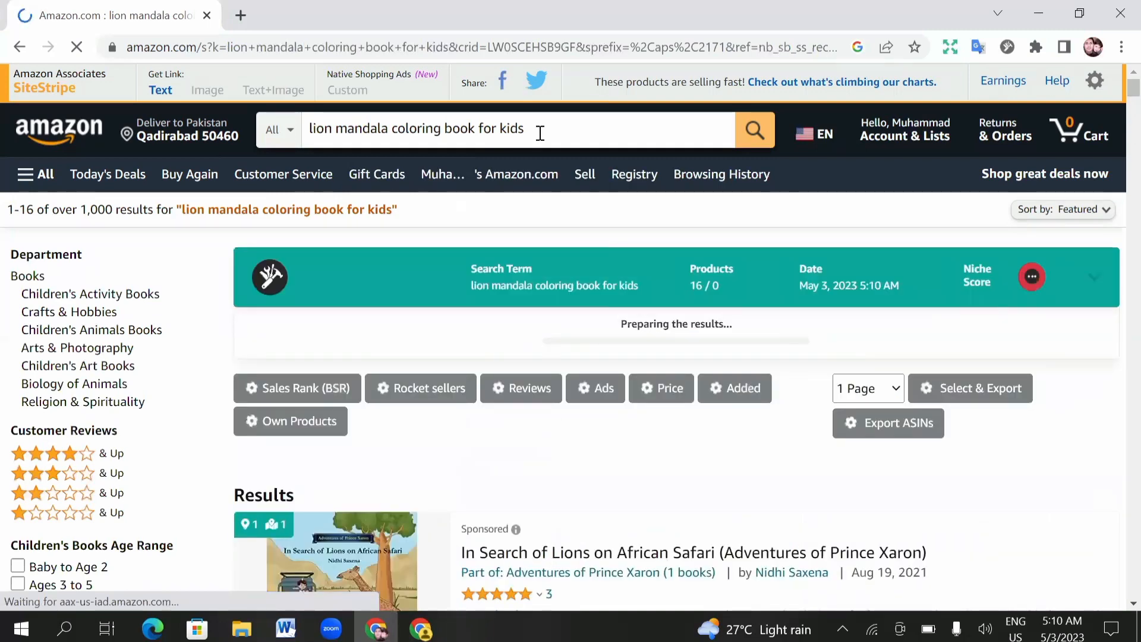
- Highlight the number of results and the search phrase on Amazon, and replace the page with a blank browser tab
double_click(83, 209)
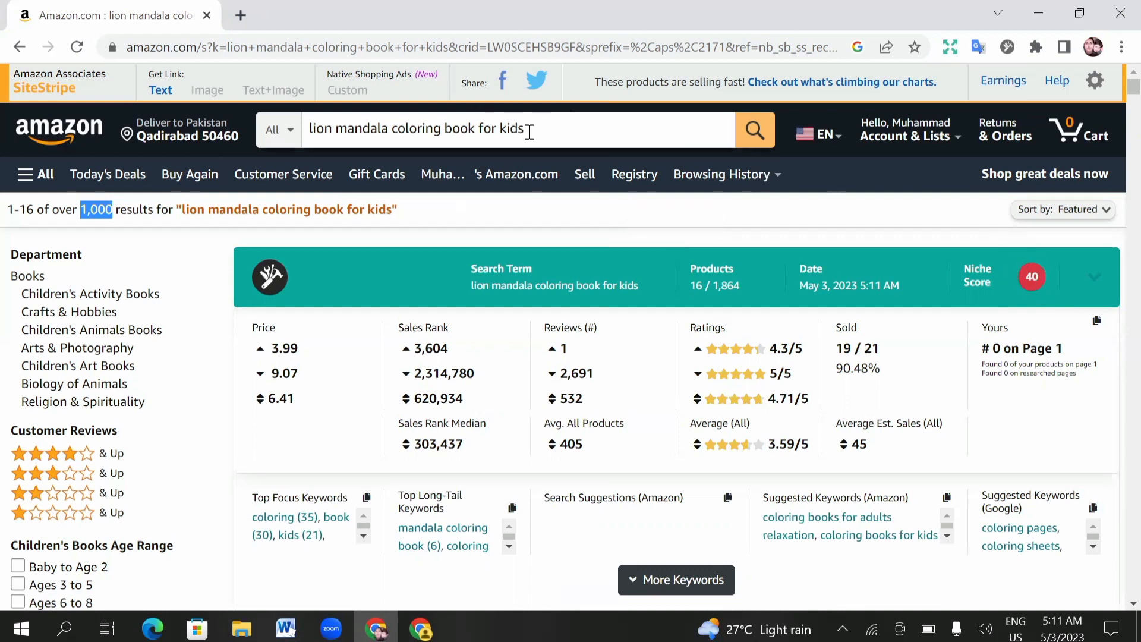
drag(530, 131, 374, 132)
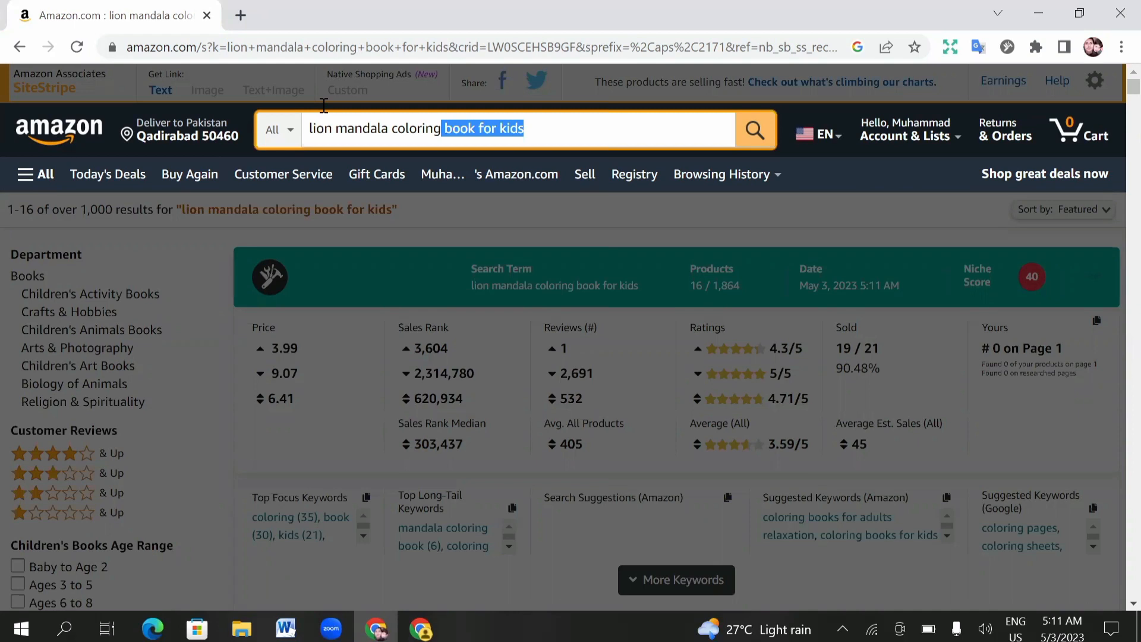
key(ctrl+a)
key(ctrl+t)
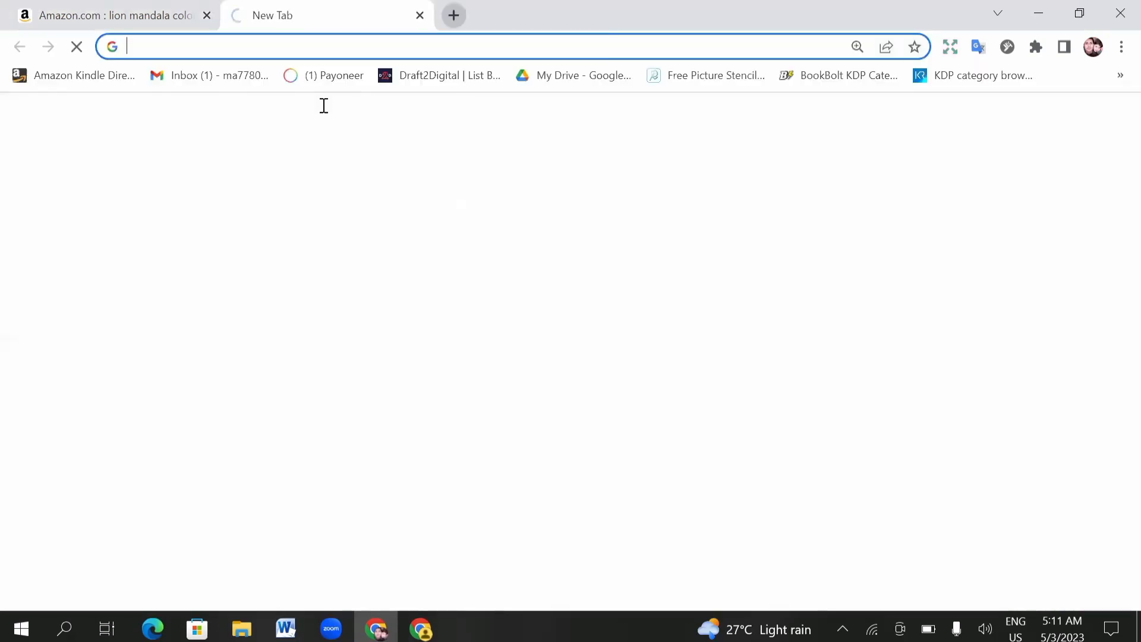
click(207, 15)
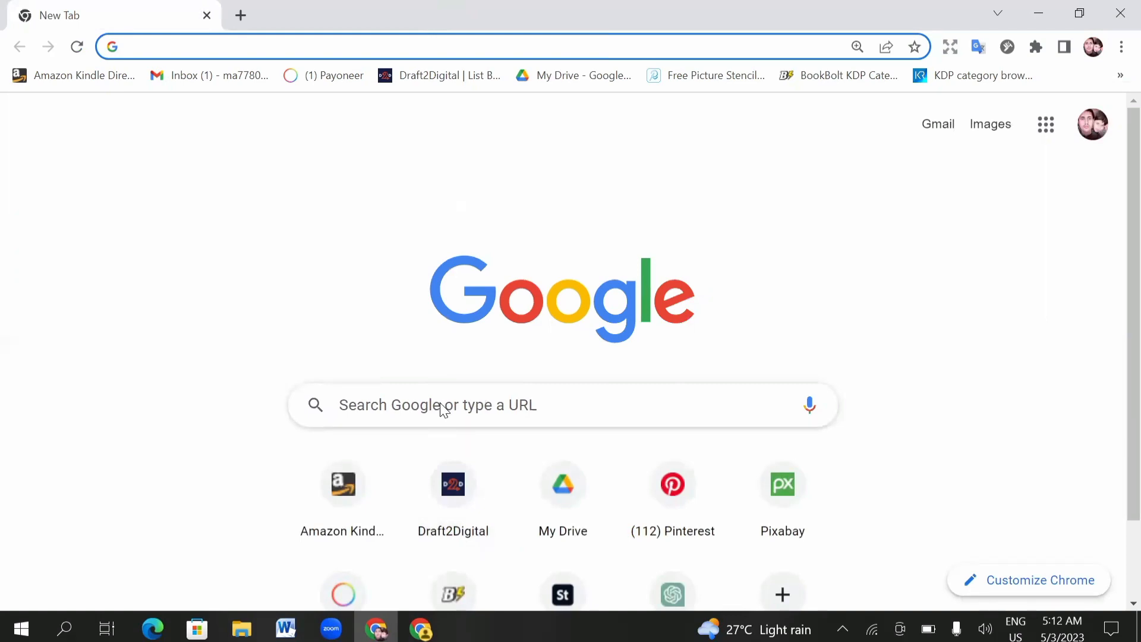
- Switch to the second Chrome profile and reload the bookmarked Draft2Digital page in a fresh tab, closing the stalled one
click(420, 629)
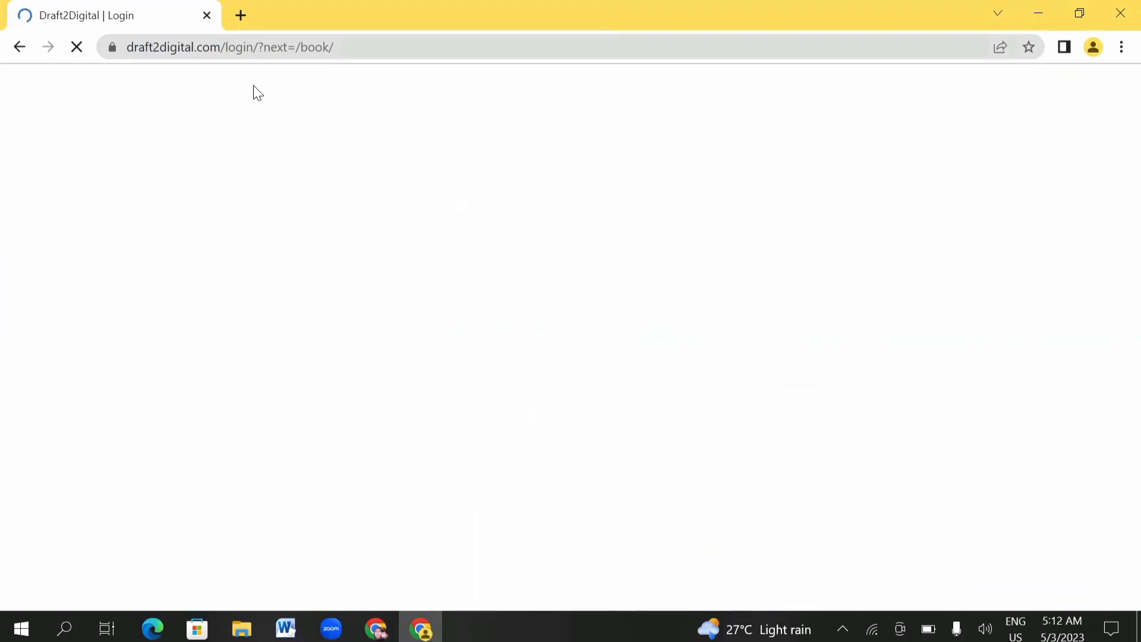
key(ctrl+t)
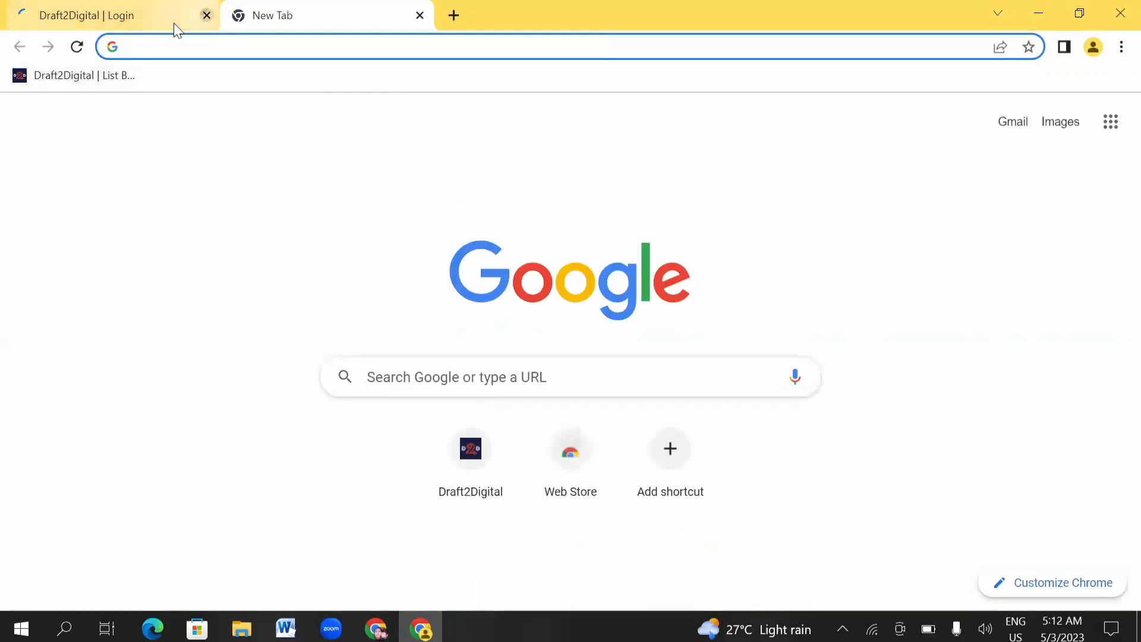
click(207, 15)
click(76, 77)
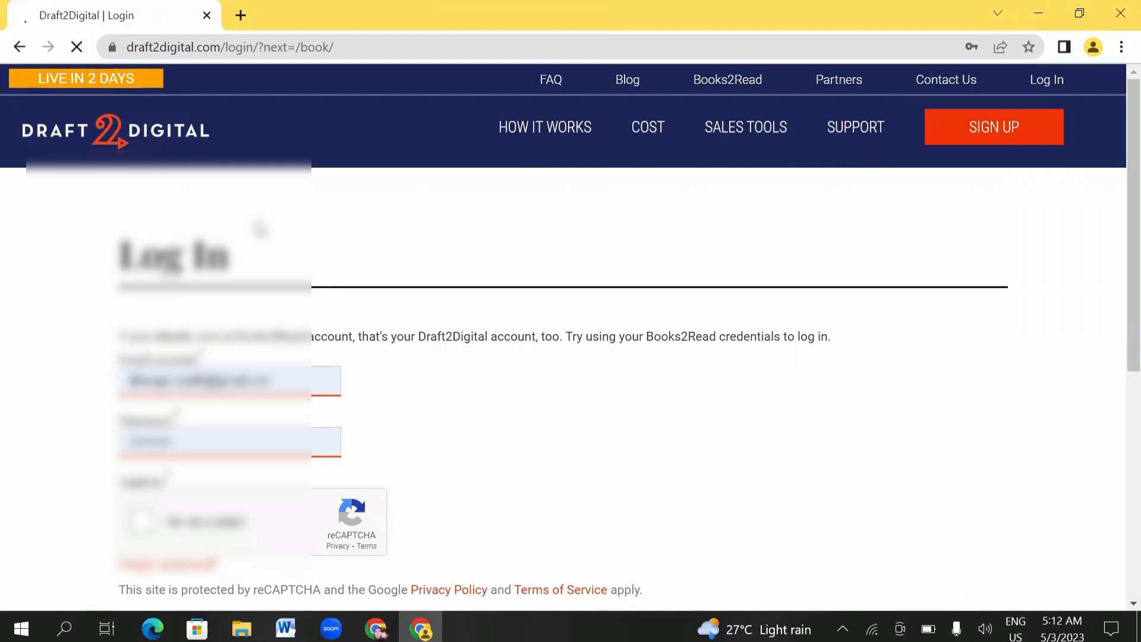
- Try to log in to Draft2Digital with the prefilled credentials, completing the reCAPTCHA check and submitting the form
scroll(239, 253, down, 4)
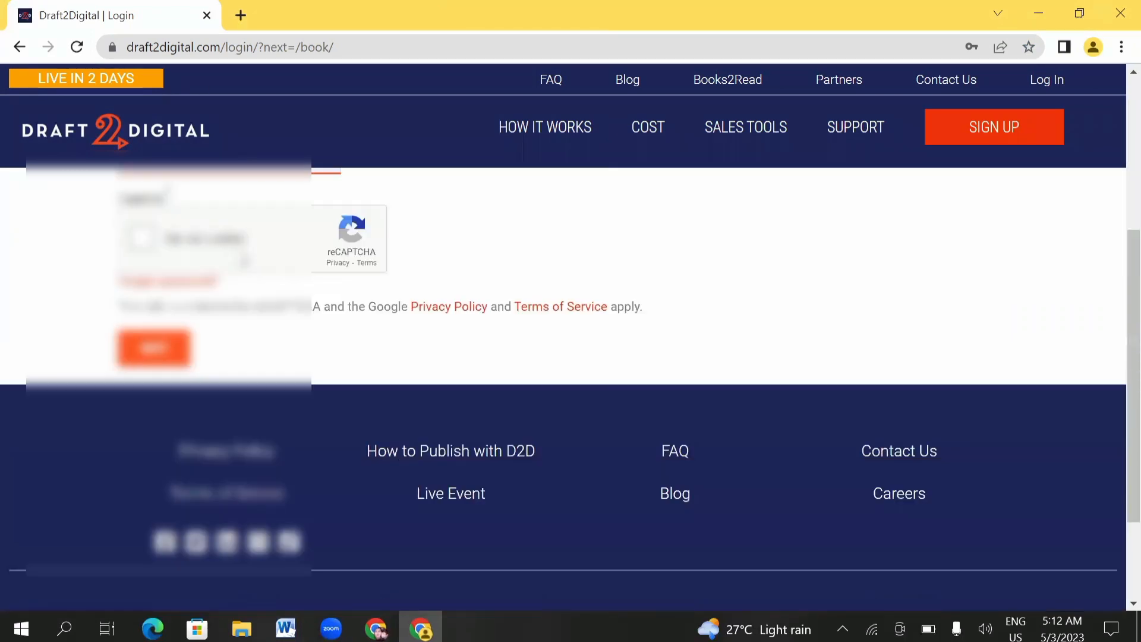
click(141, 278)
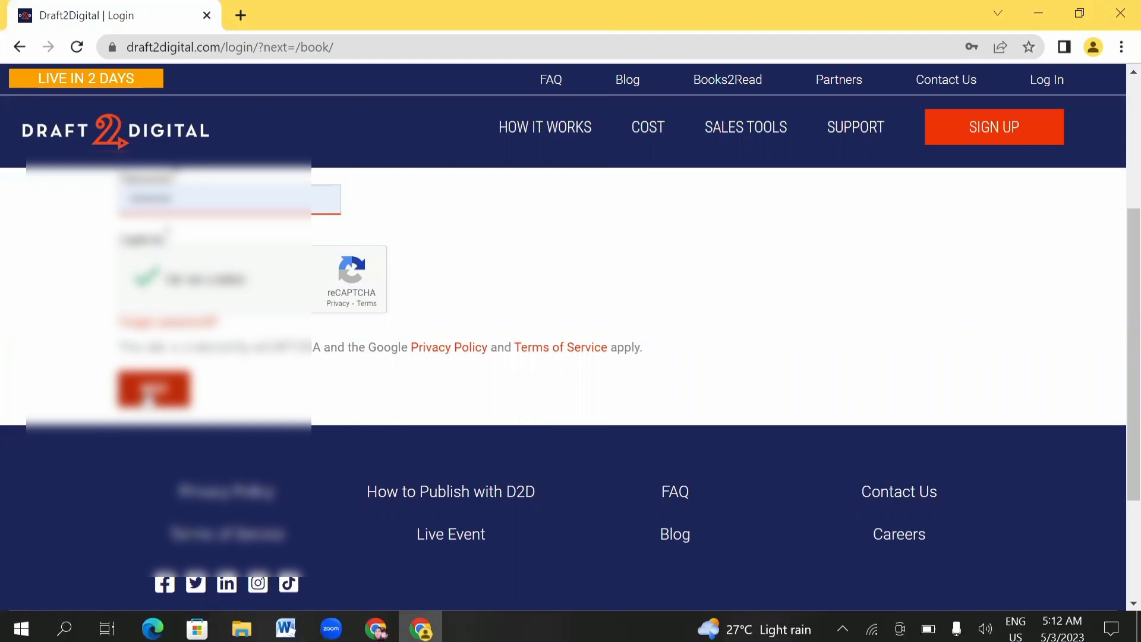
click(151, 389)
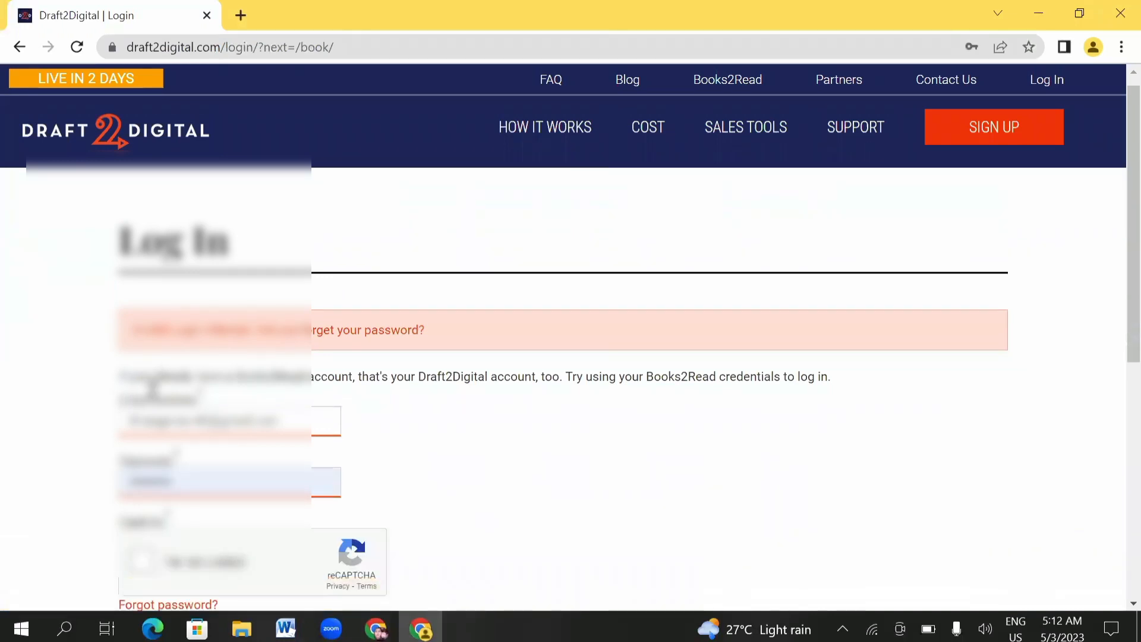
scroll(563, 345, down, 4)
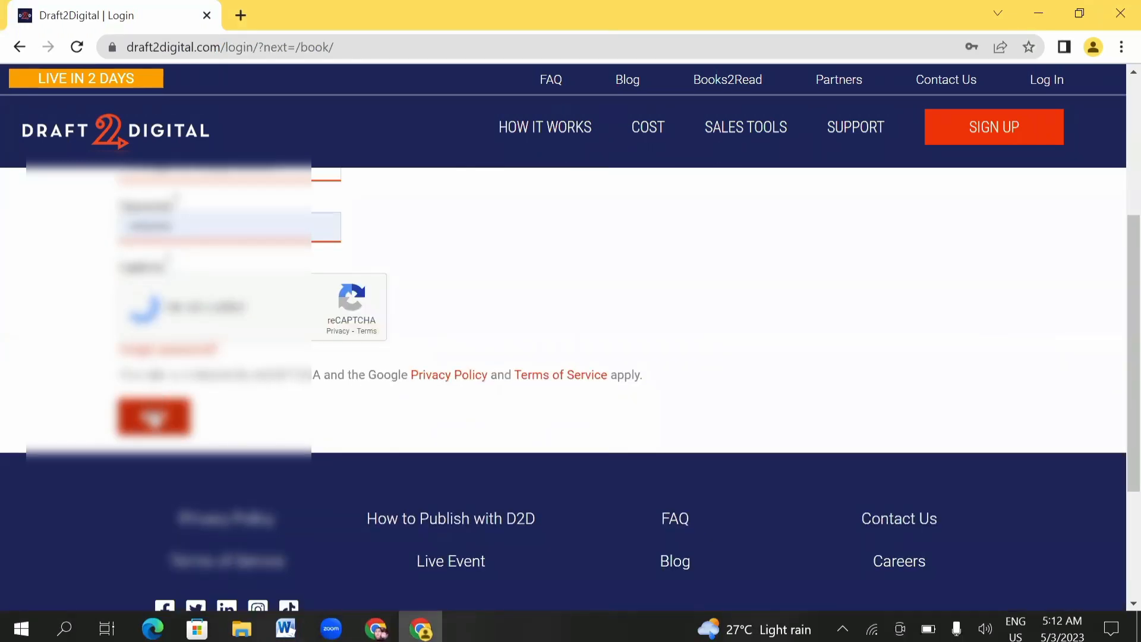
click(154, 417)
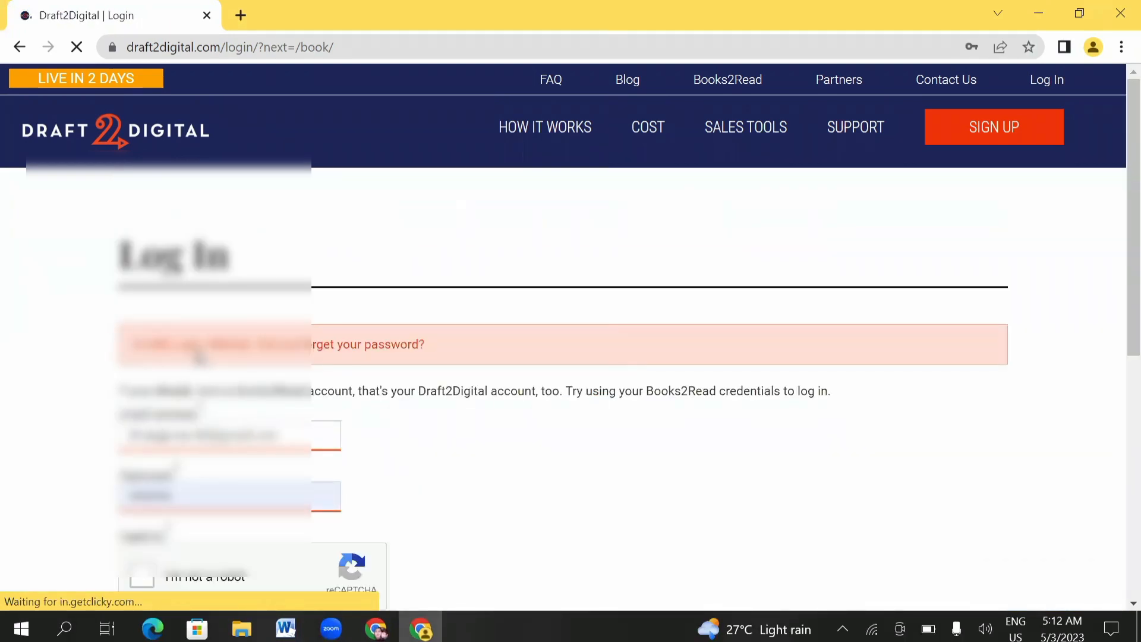
- Retry the Draft2Digital login by completing the reCAPTCHA check again and resubmitting the prefilled form
scroll(203, 345, down, 4)
scroll(203, 346, up, 3)
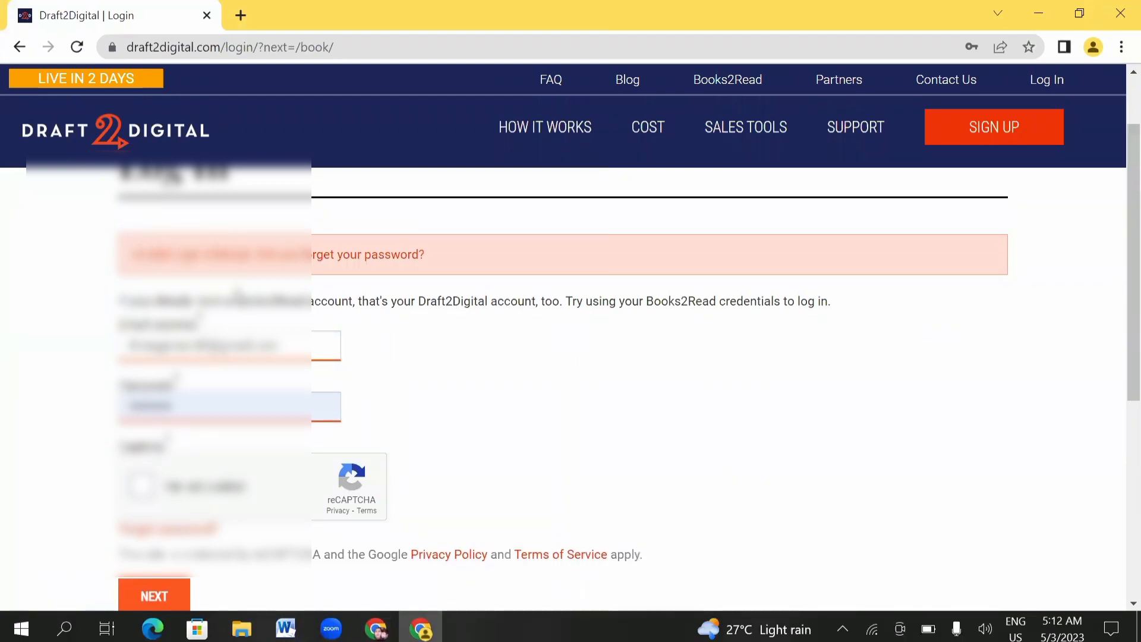
scroll(238, 256, down, 3)
click(141, 307)
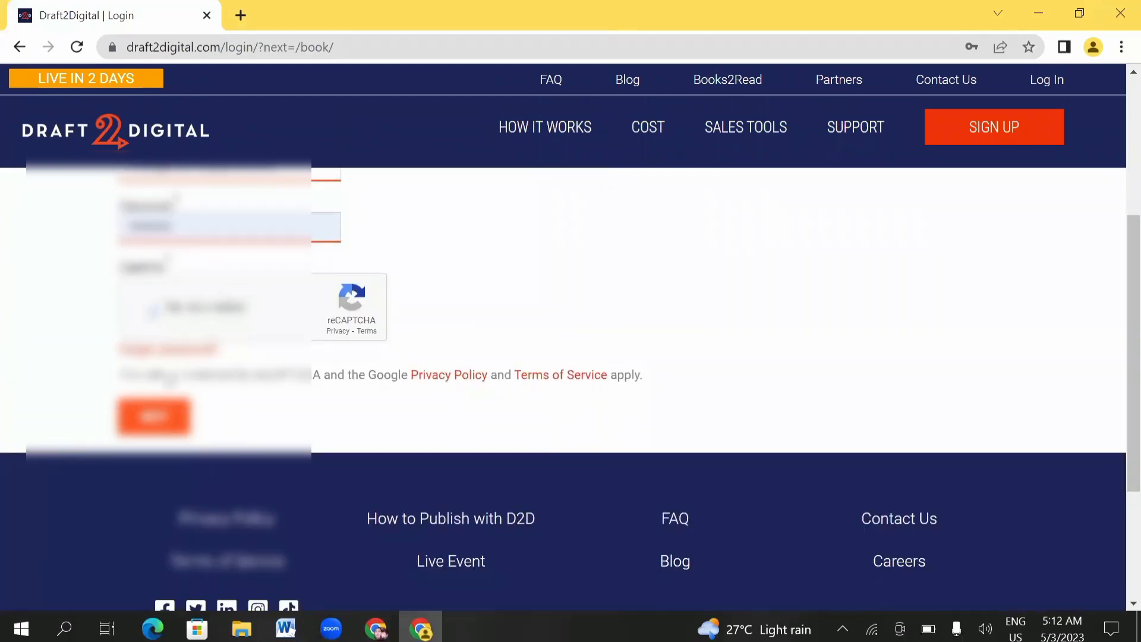
click(171, 432)
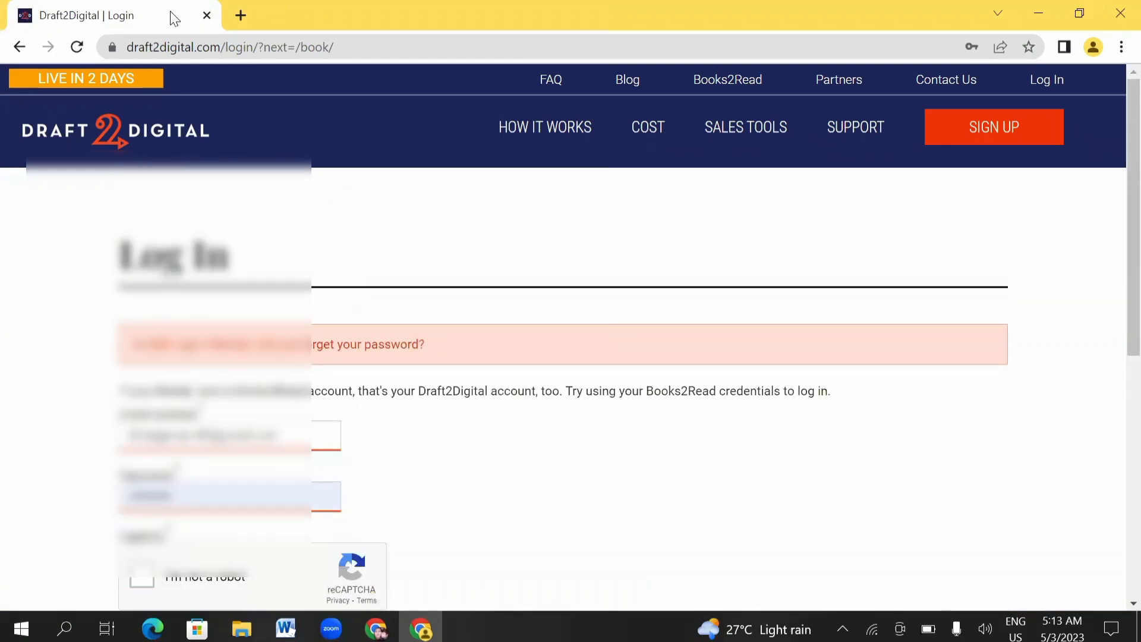
- Replace the Draft2Digital tab with a freshly loaded login page from the bookmark, and add a blank tab beside it
key(ctrl+t)
middle_click(170, 11)
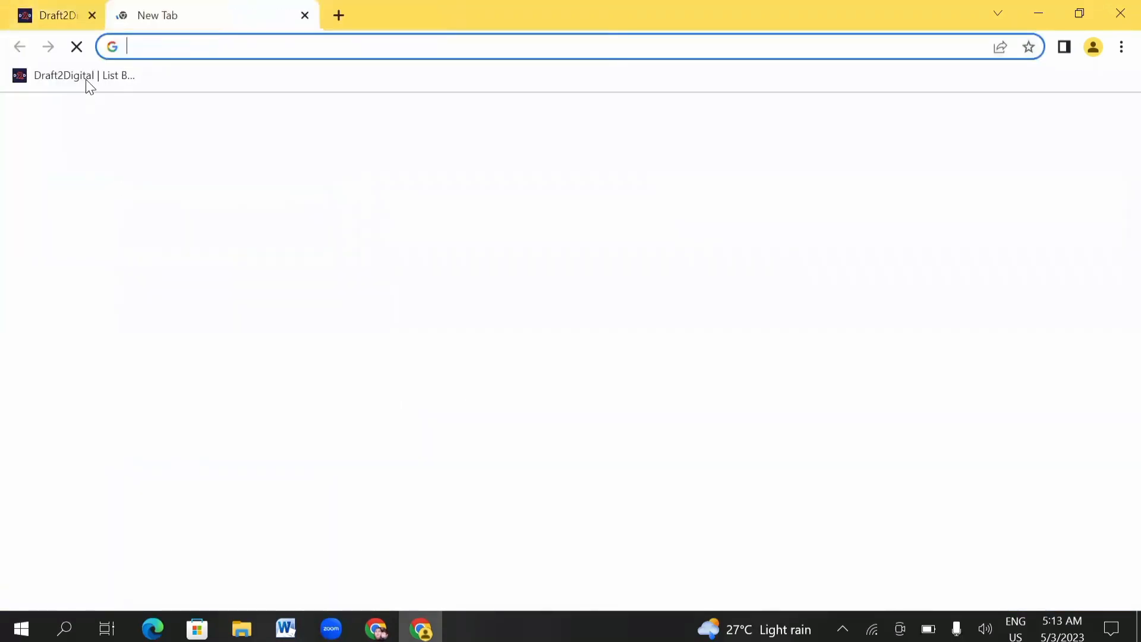
click(86, 73)
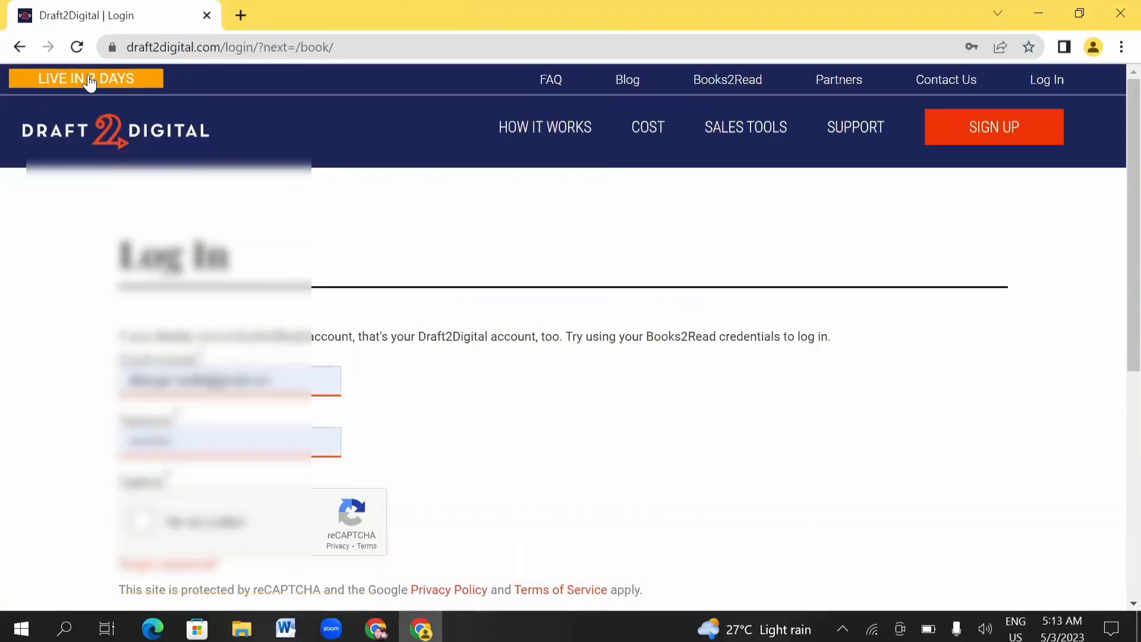
click(241, 15)
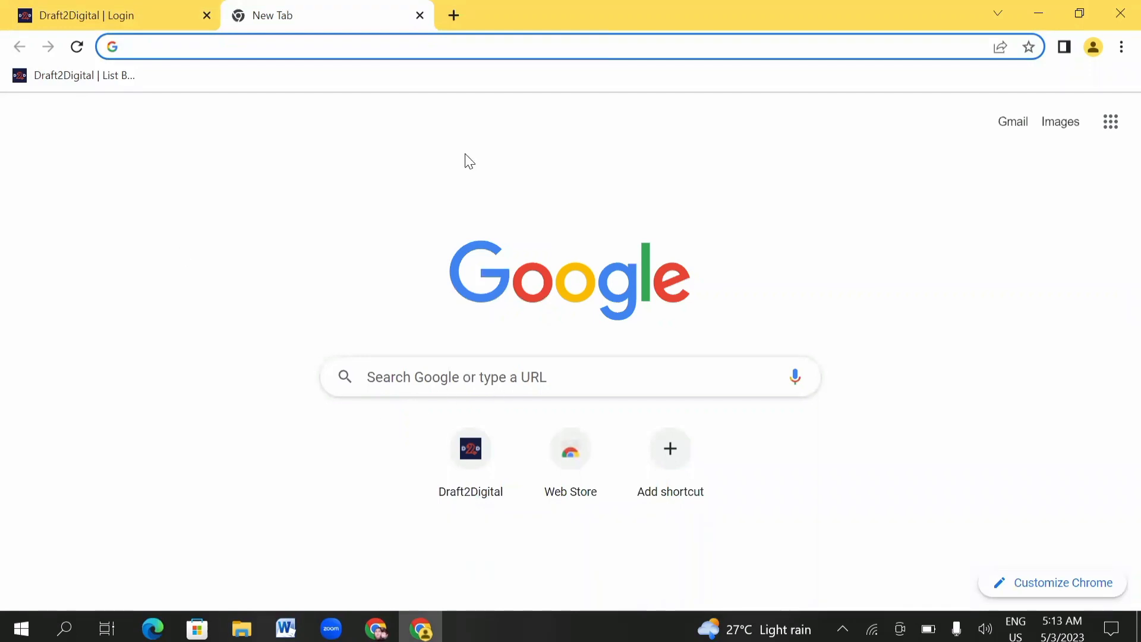
- Return to the first Chrome profile, search Google for "creative fabrica", and open the Creative Fabrica official site
click(377, 629)
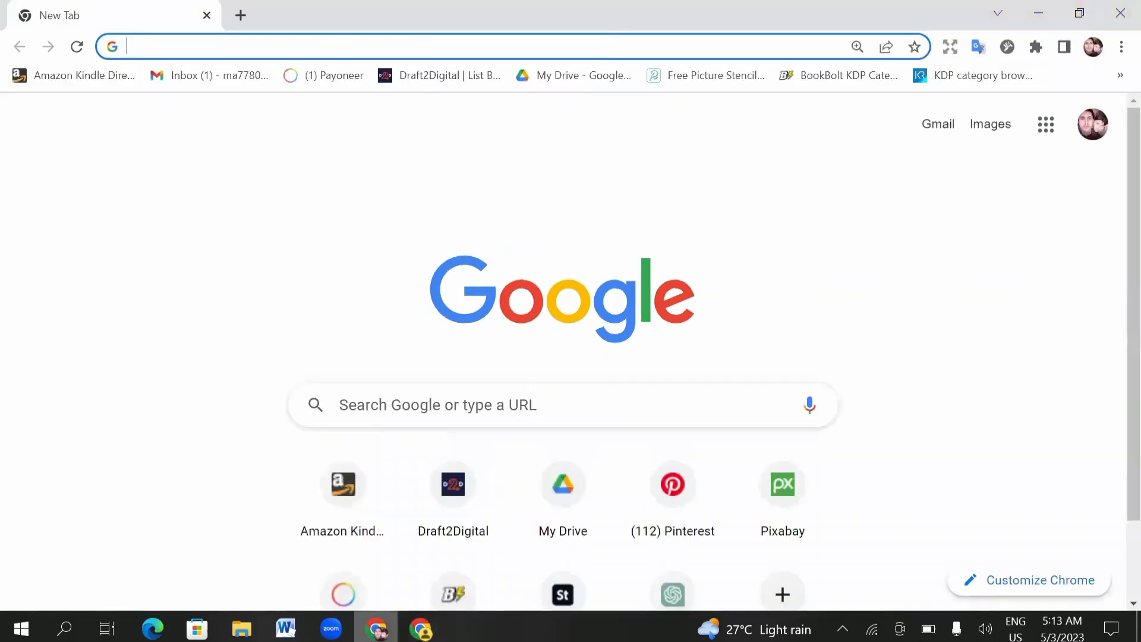
click(380, 395)
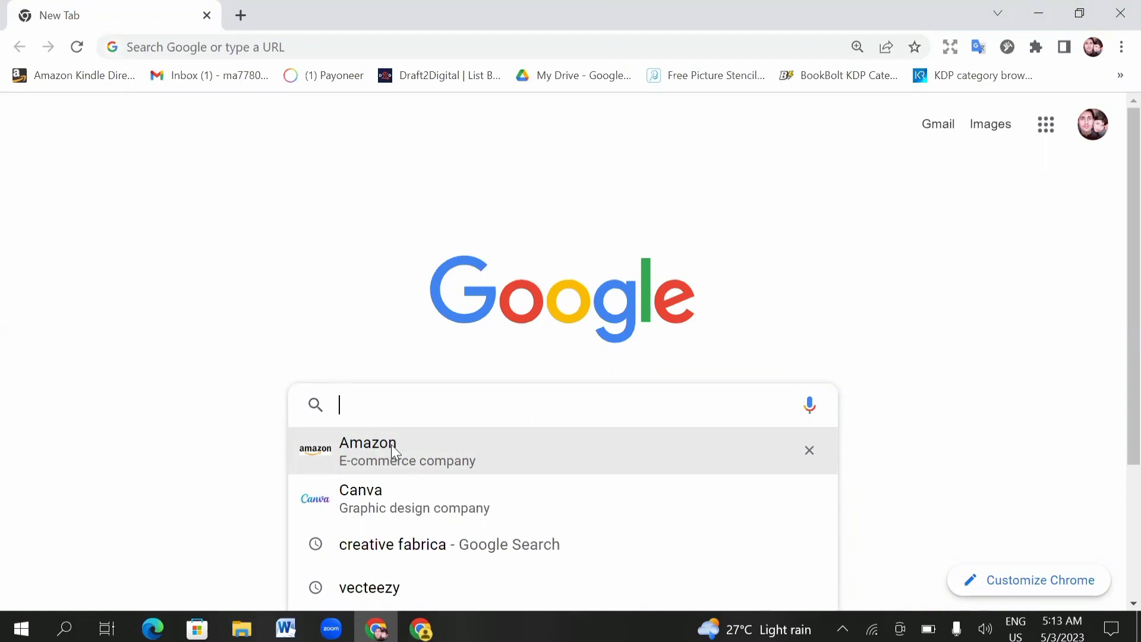
click(393, 541)
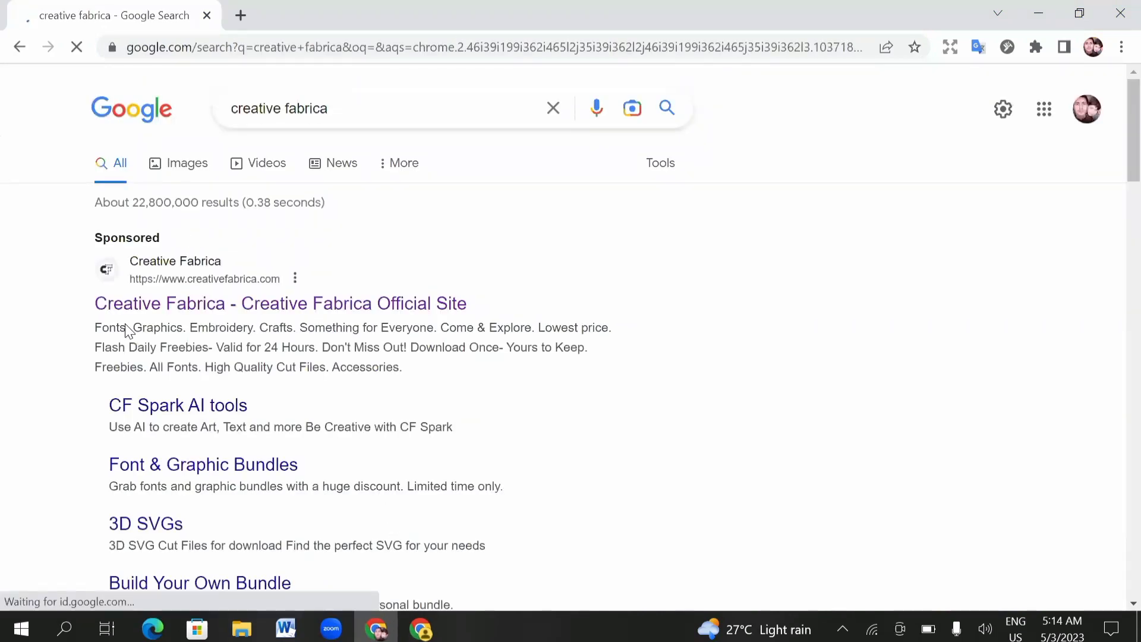
click(264, 318)
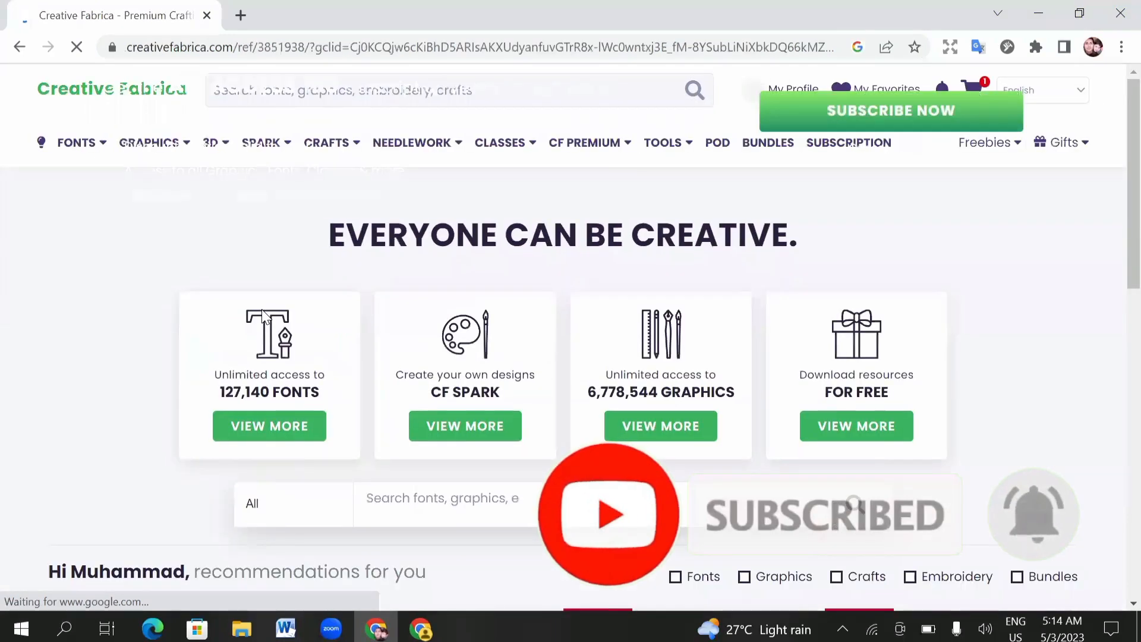
scroll(345, 284, down, 1)
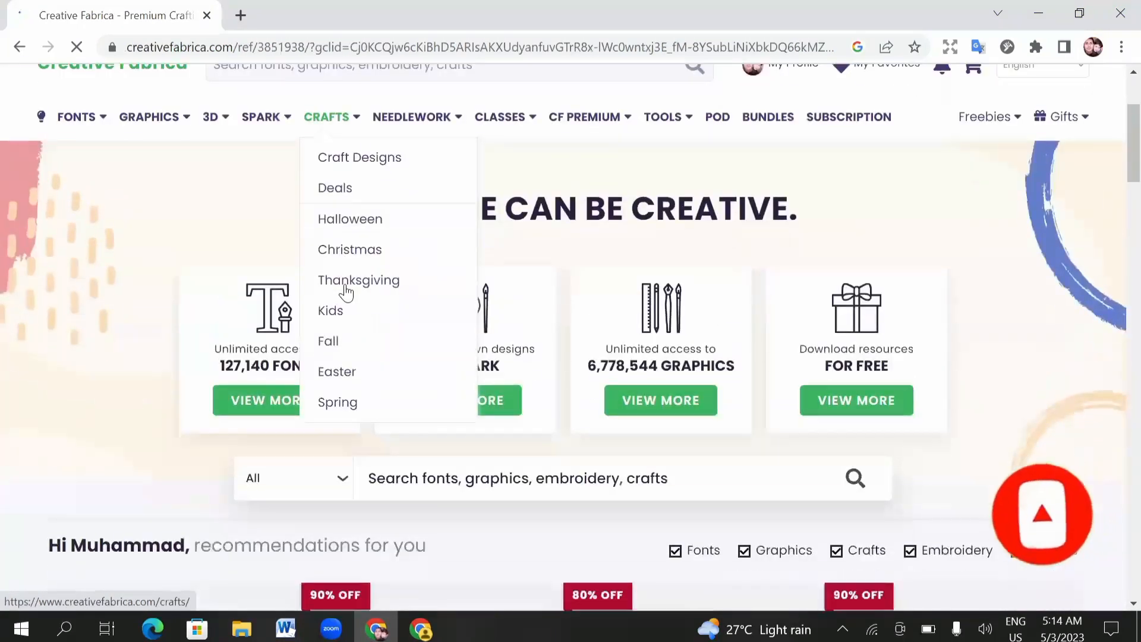
- Open the KDP Interiors category of Creative Fabrica's graphics section
scroll(285, 282, up, 1)
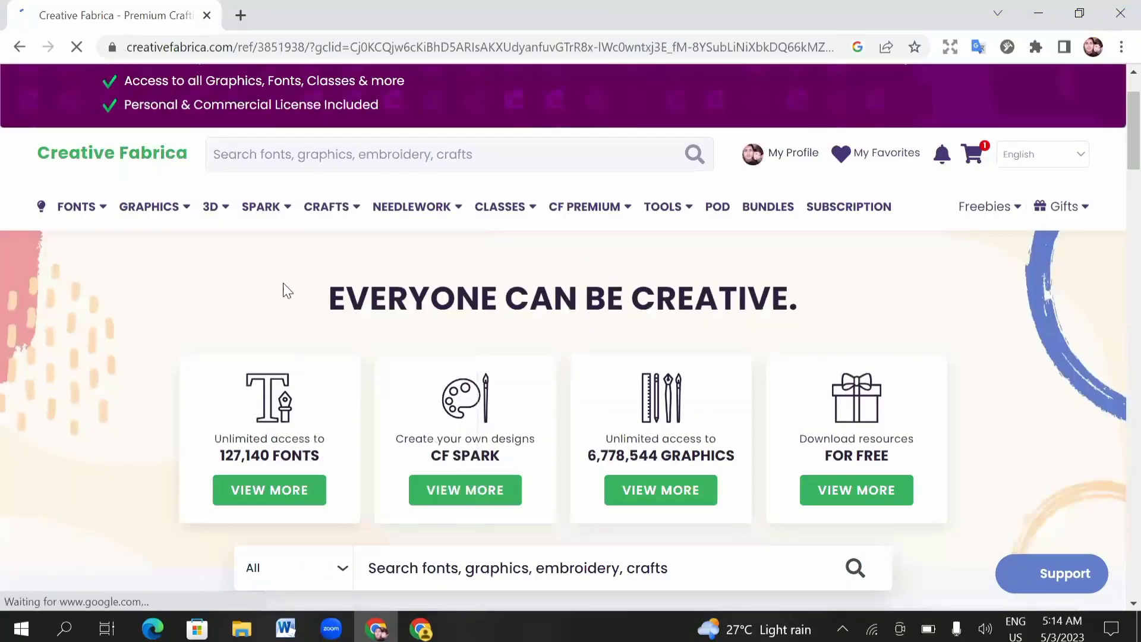
mouse_move(156, 205)
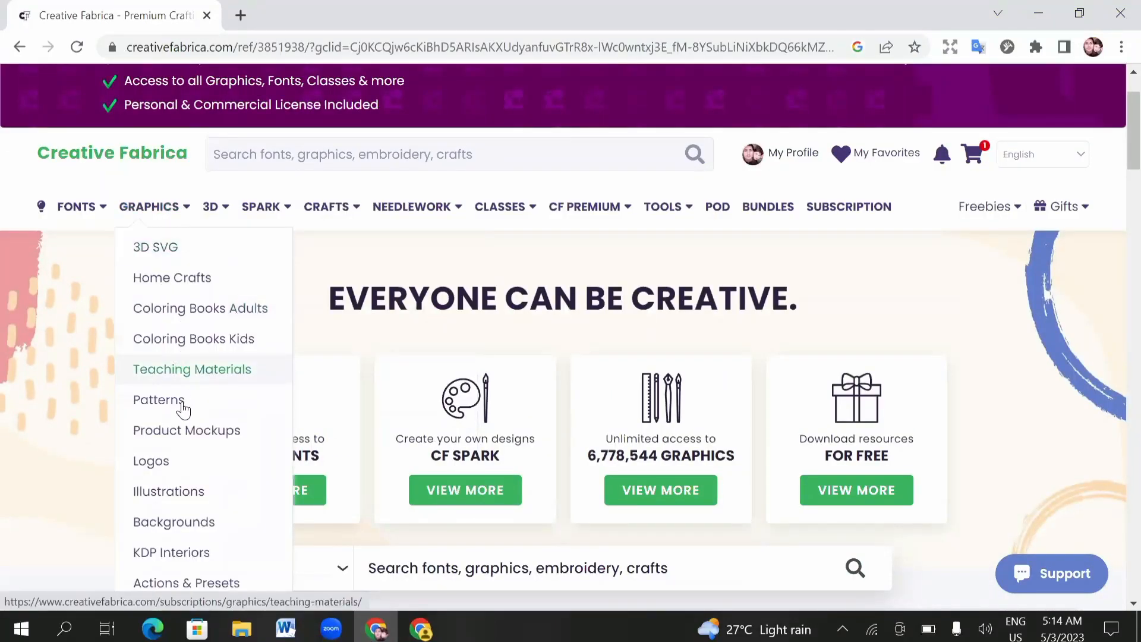
scroll(178, 437, down, 3)
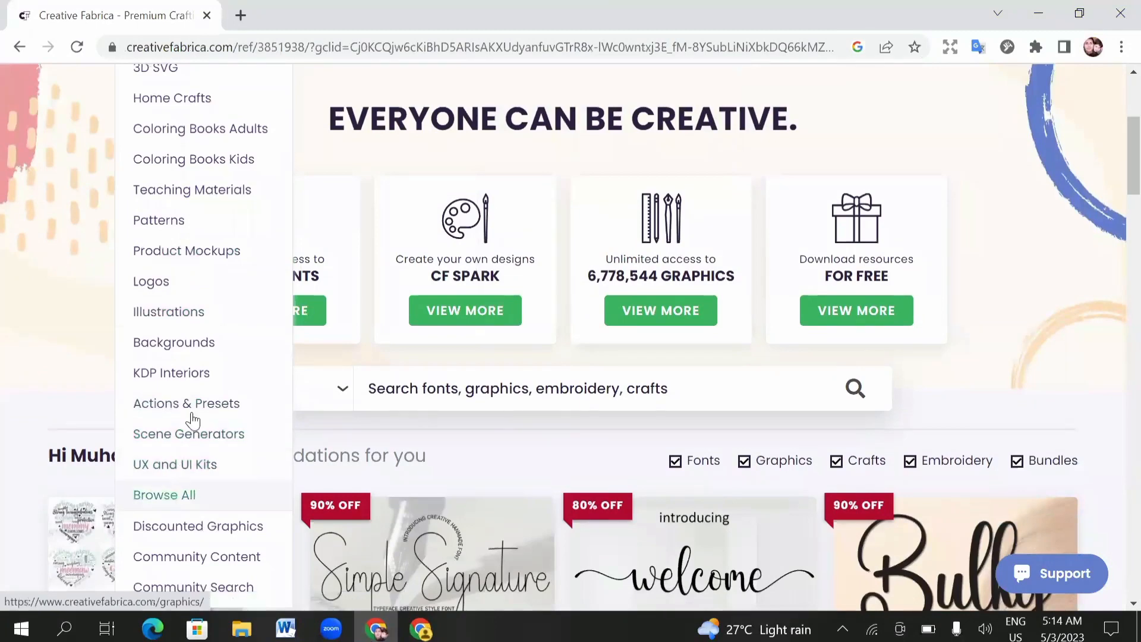
scroll(197, 397, down, 1)
click(181, 284)
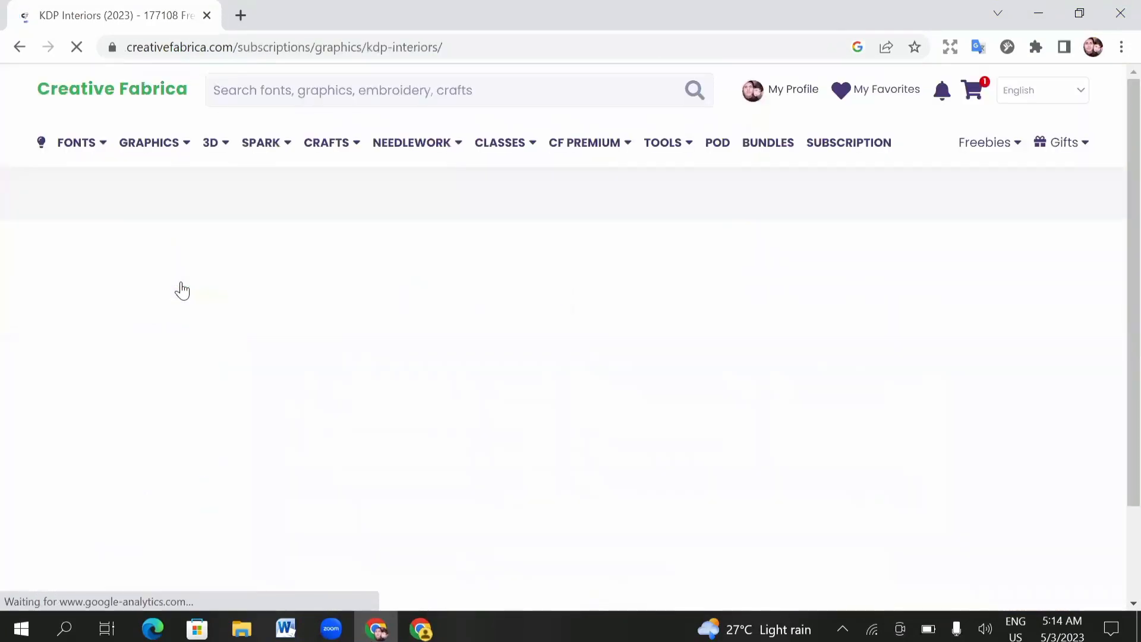
- Browse the KDP Interiors listings, examining the Canva templates, planners, coloring pages and workbook bundles on offer
scroll(450, 430, down, 5)
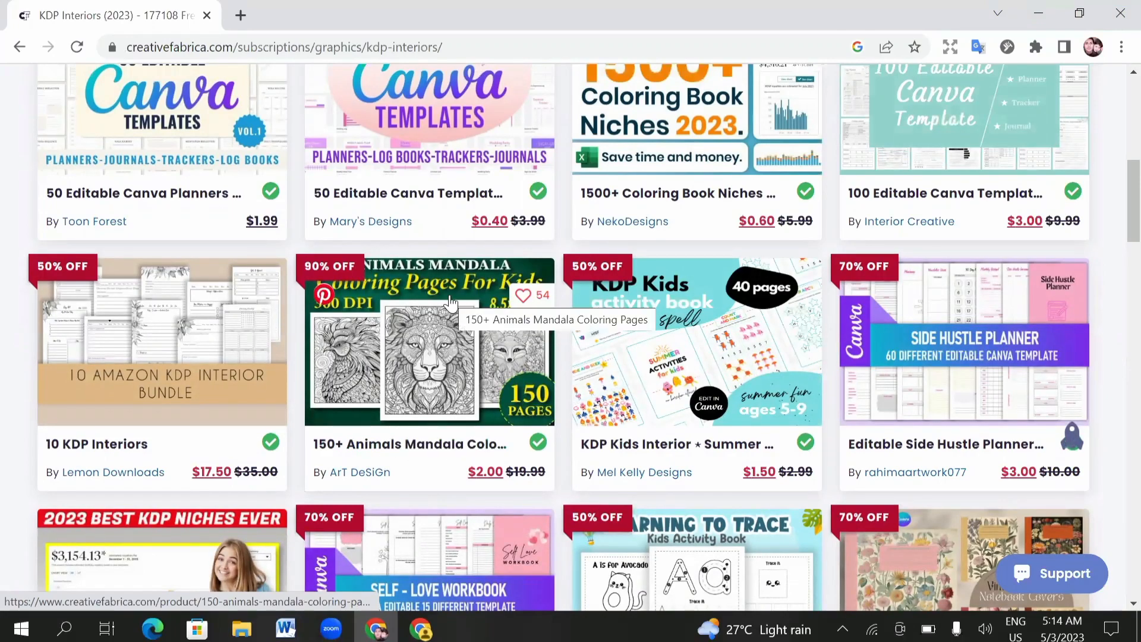
scroll(445, 316, down, 4)
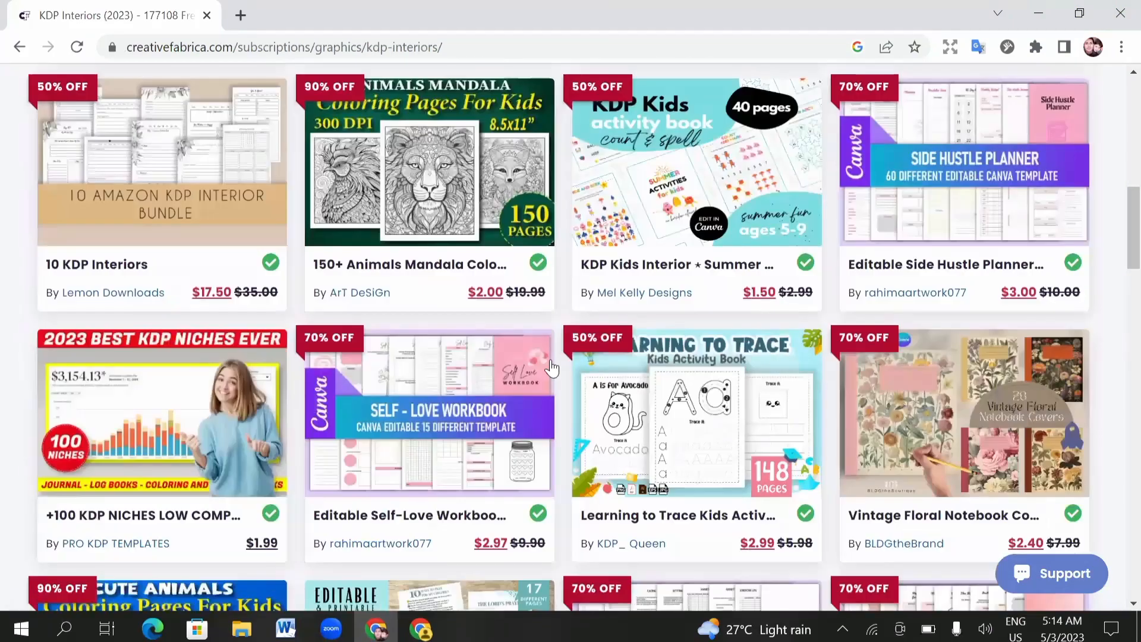
scroll(444, 317, up, 4)
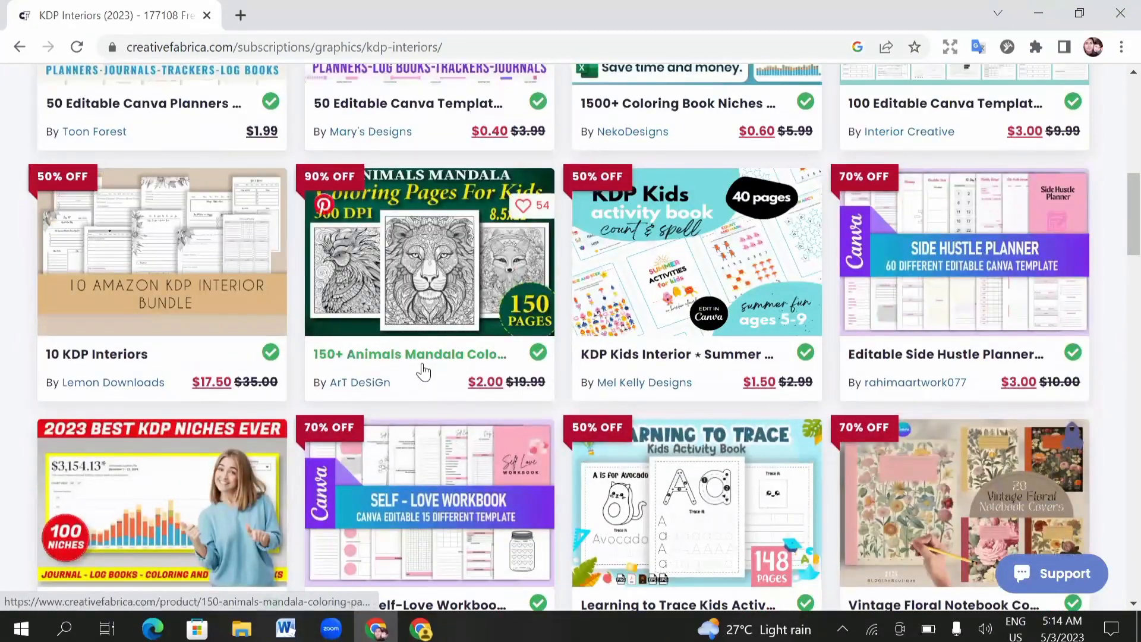
scroll(397, 302, up, 3)
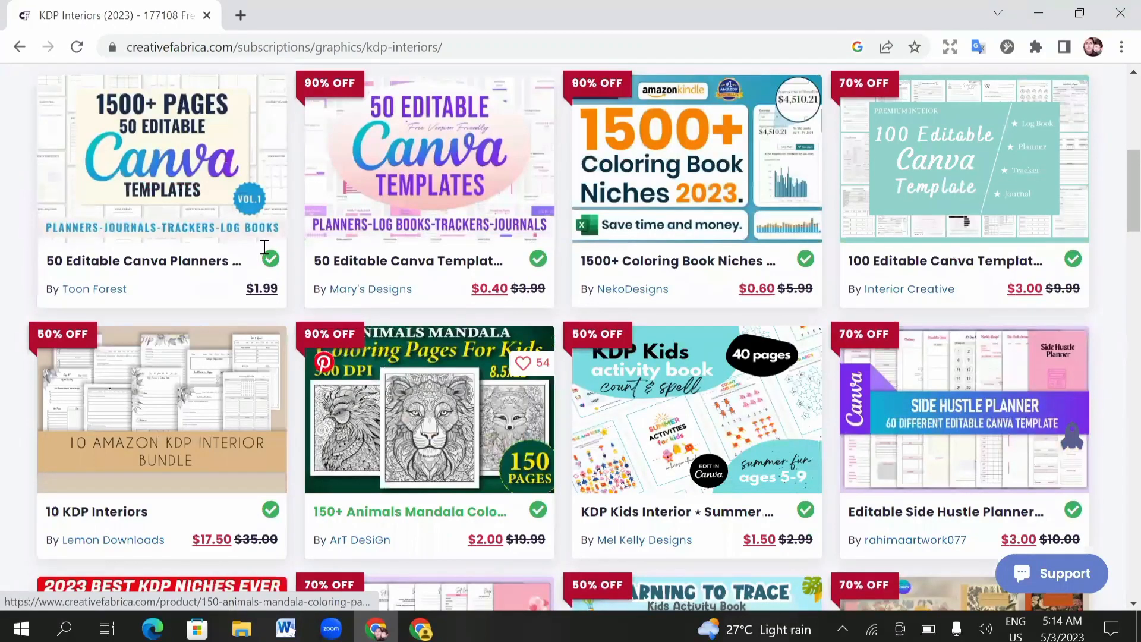
scroll(293, 303, up, 8)
scroll(477, 332, down, 7)
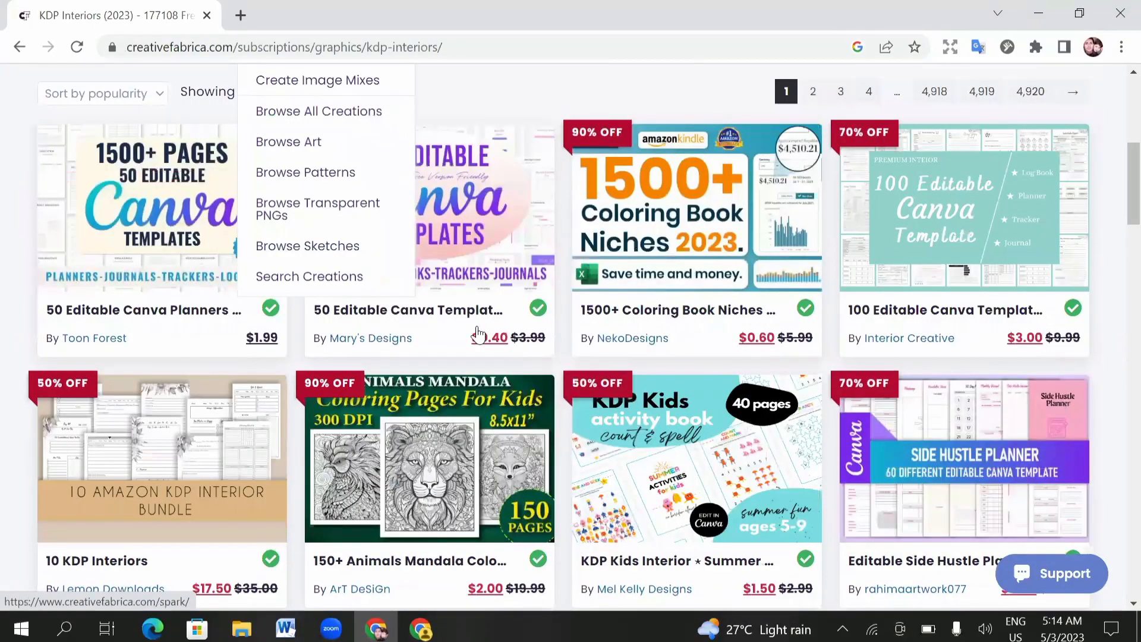
scroll(477, 327, down, 6)
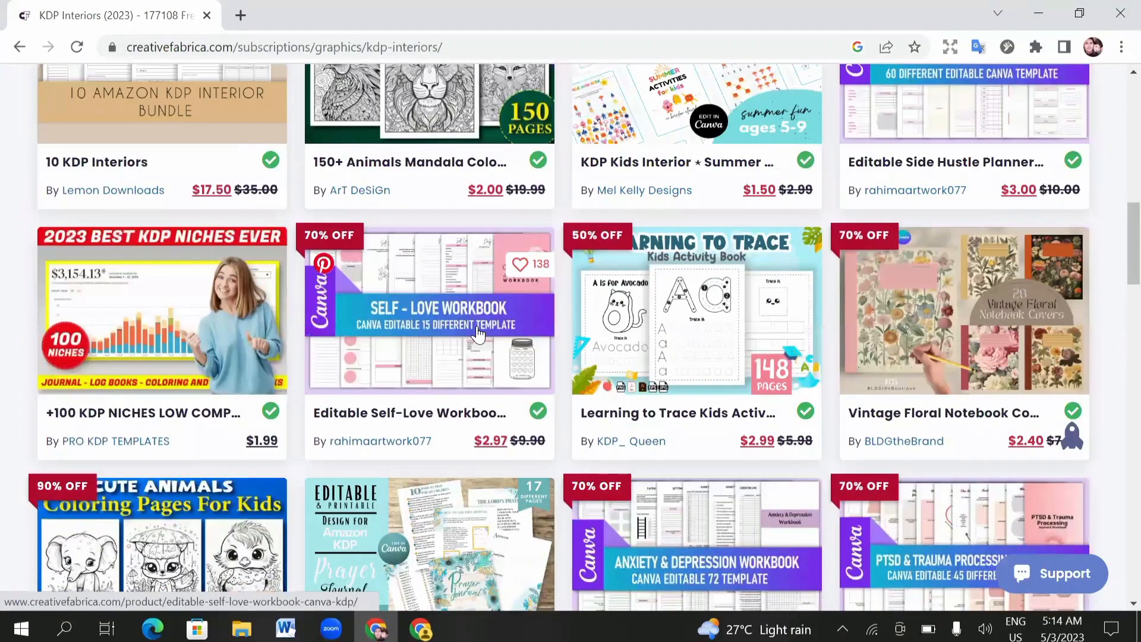
scroll(477, 335, down, 5)
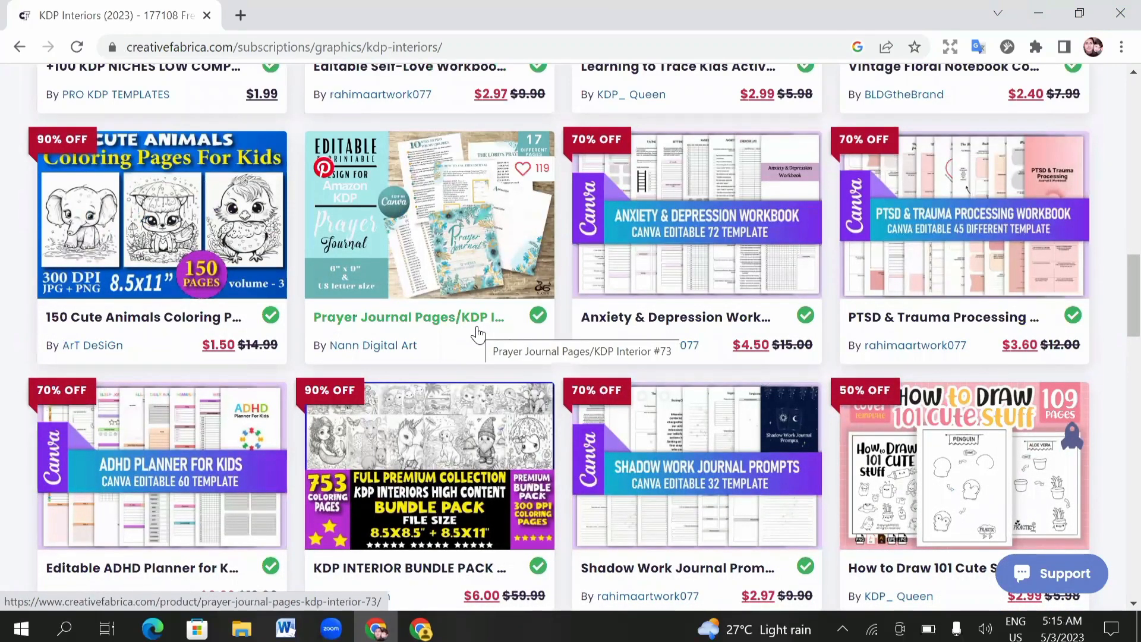
scroll(477, 335, down, 5)
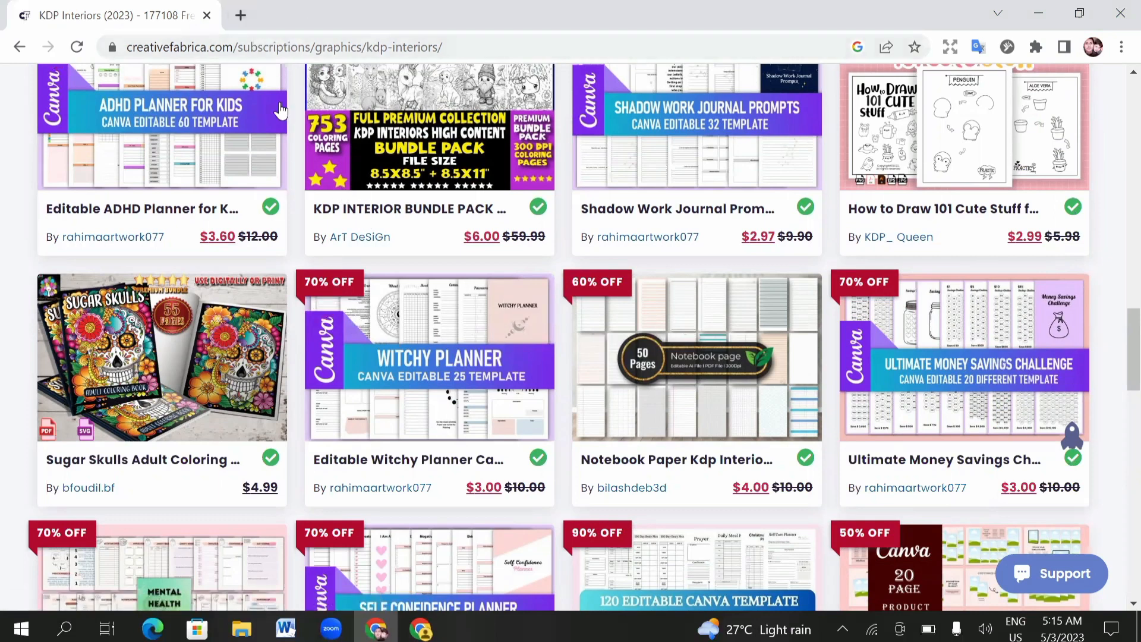
- Open a blank browser tab, switch to File Explorer and show the Downloads folder
key(ctrl+t)
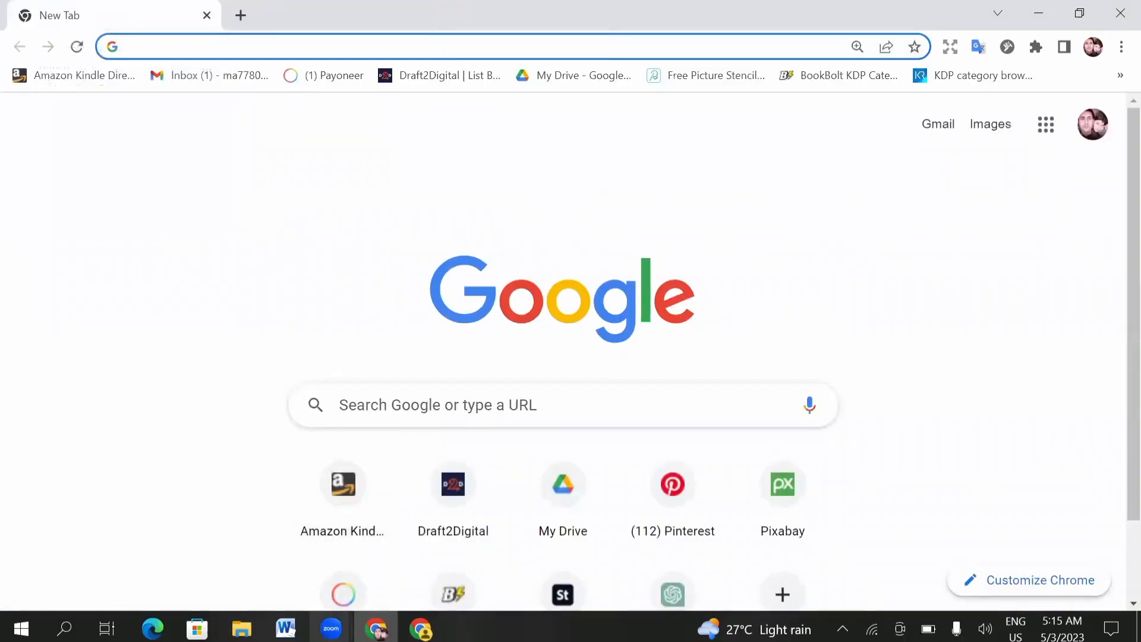
click(242, 629)
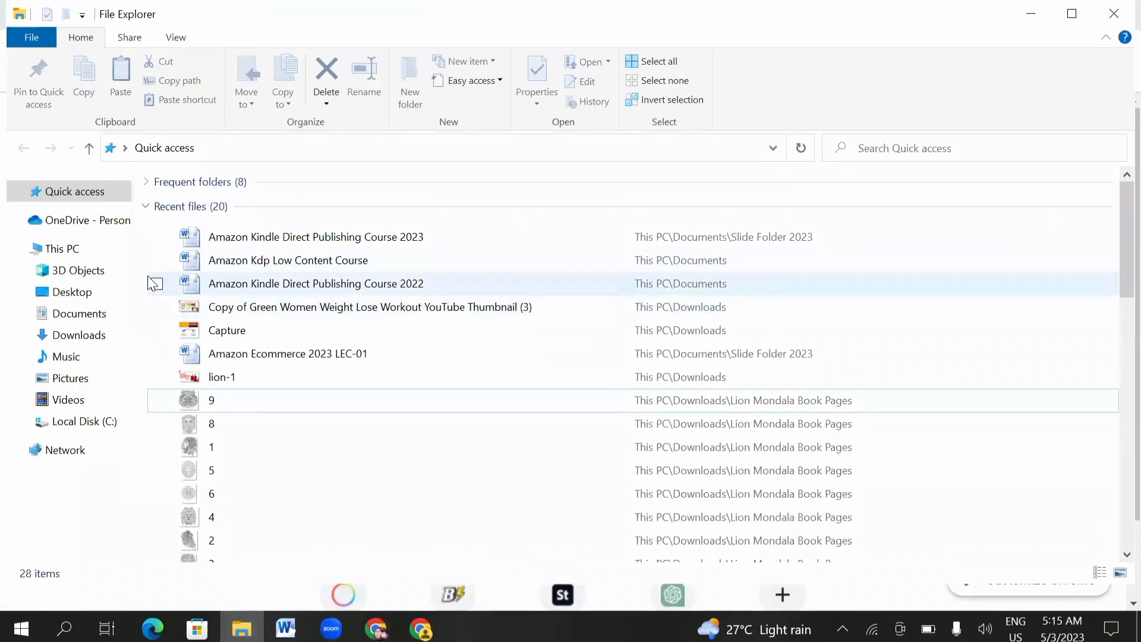
click(91, 339)
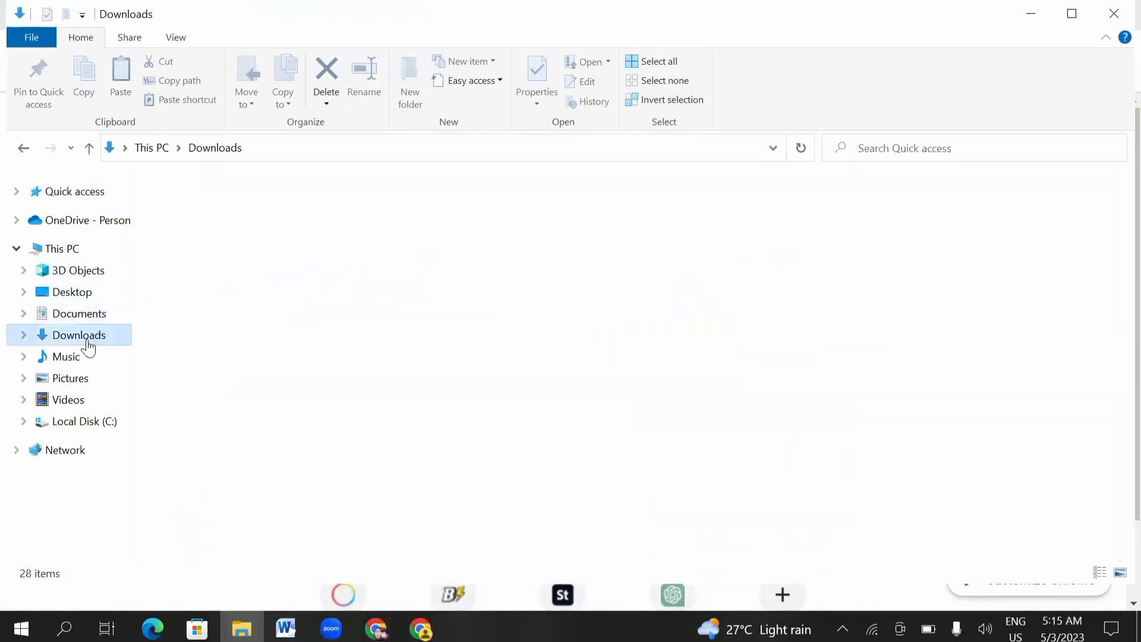
- Locate the second Tiny-Cats-Coloring-Book archive in Downloads and view the actions available for it
scroll(513, 321, down, 8)
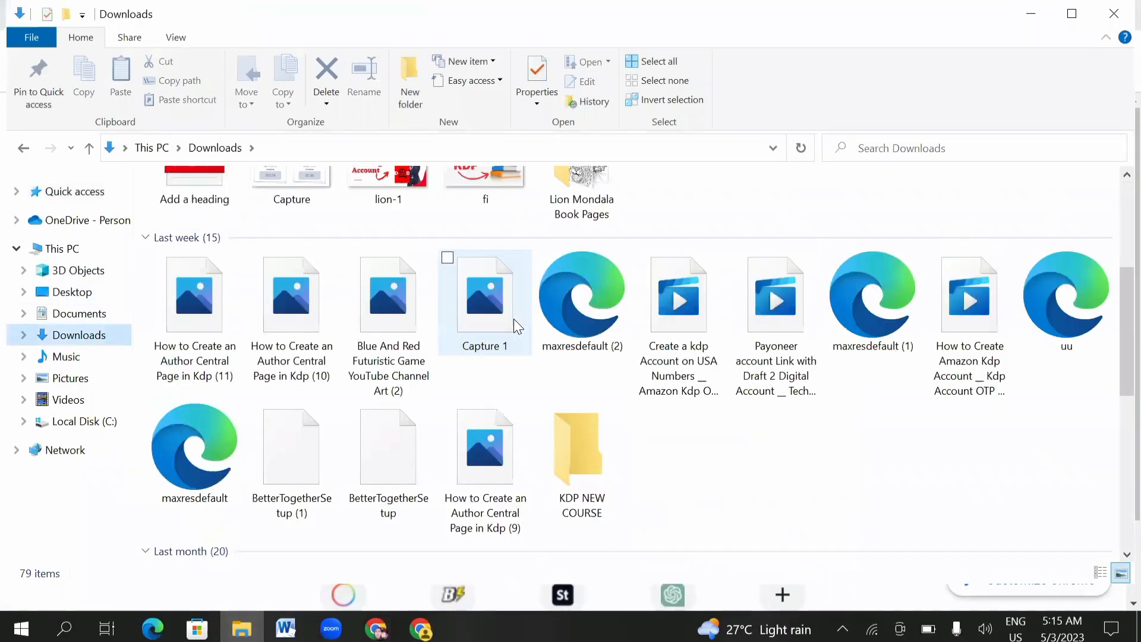
scroll(466, 277, down, 10)
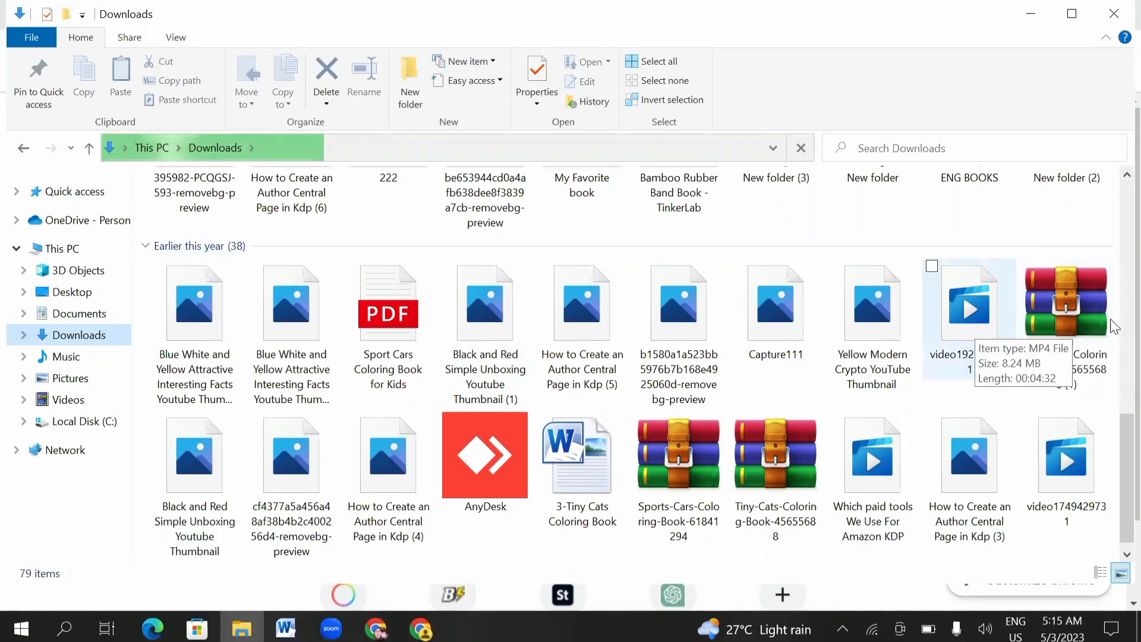
click(1066, 297)
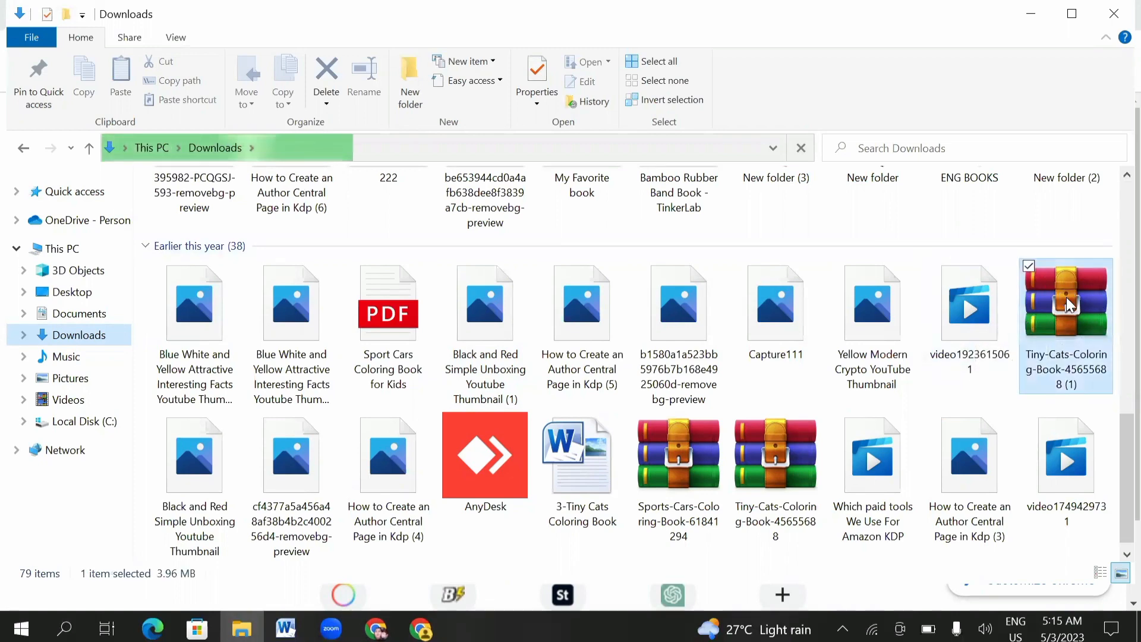
right_click(1066, 298)
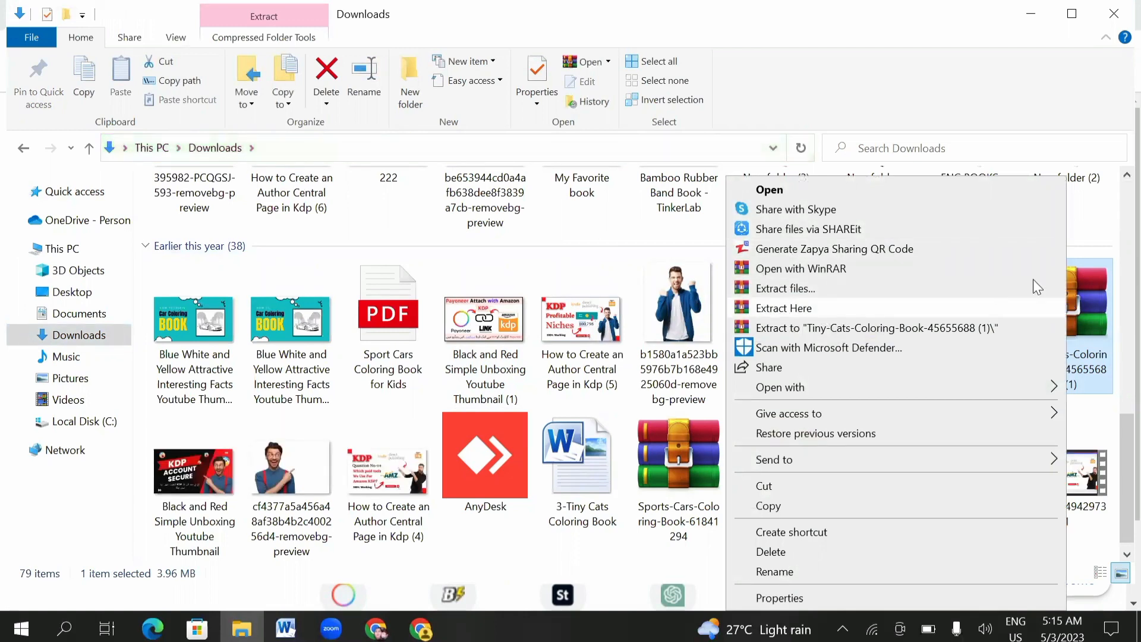
click(1098, 231)
- Open the "Lion Mondala Book Pages" folder in Downloads to show its coloring page images
scroll(510, 355, up, 5)
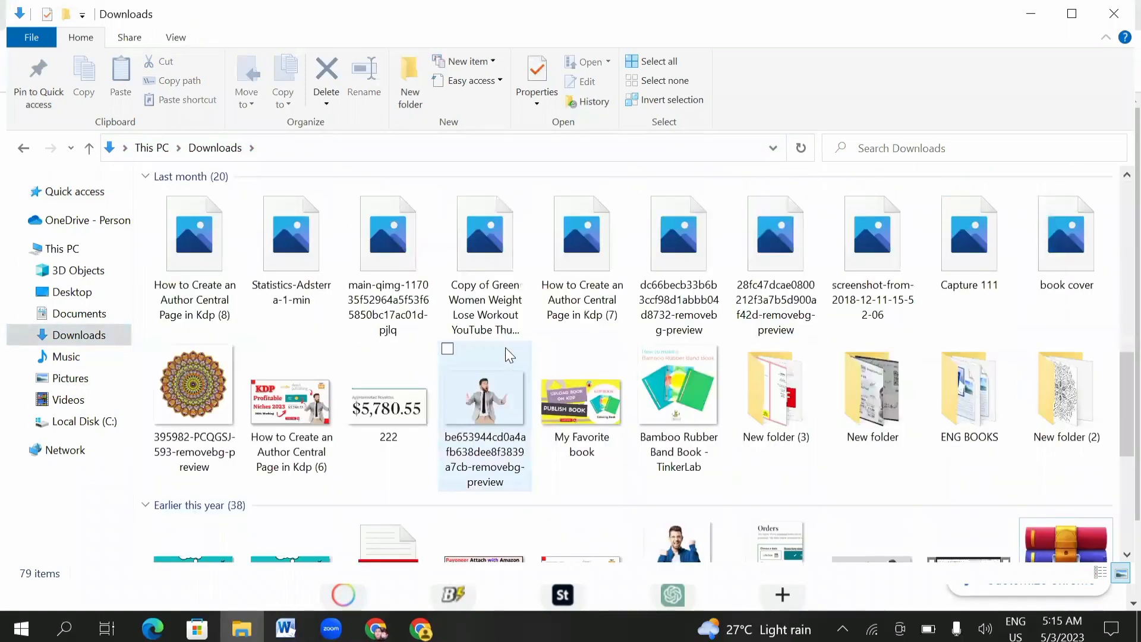
scroll(509, 355, up, 5)
double_click(587, 376)
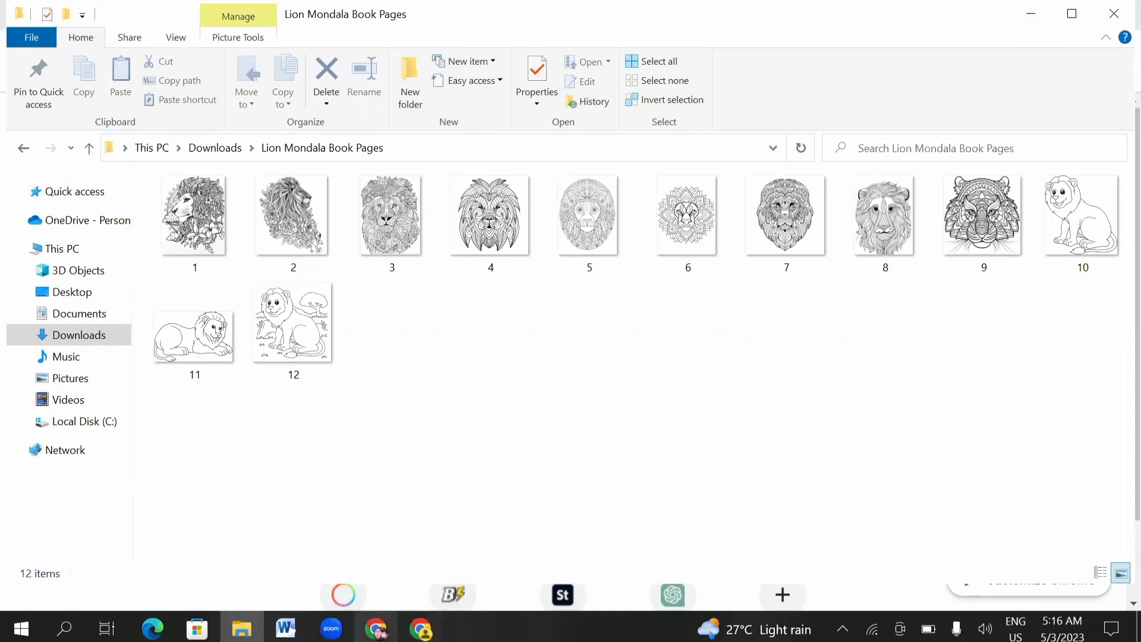
- Switch back to Chrome, search Google for "canva" and open the Canva website
click(376, 629)
click(382, 406)
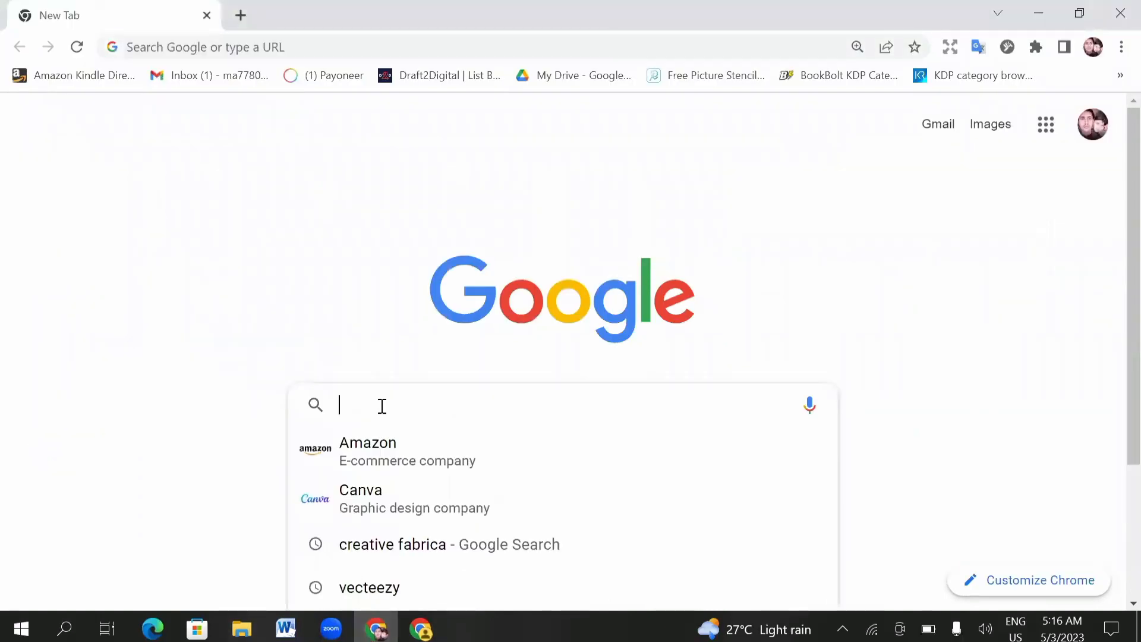
text(canva)
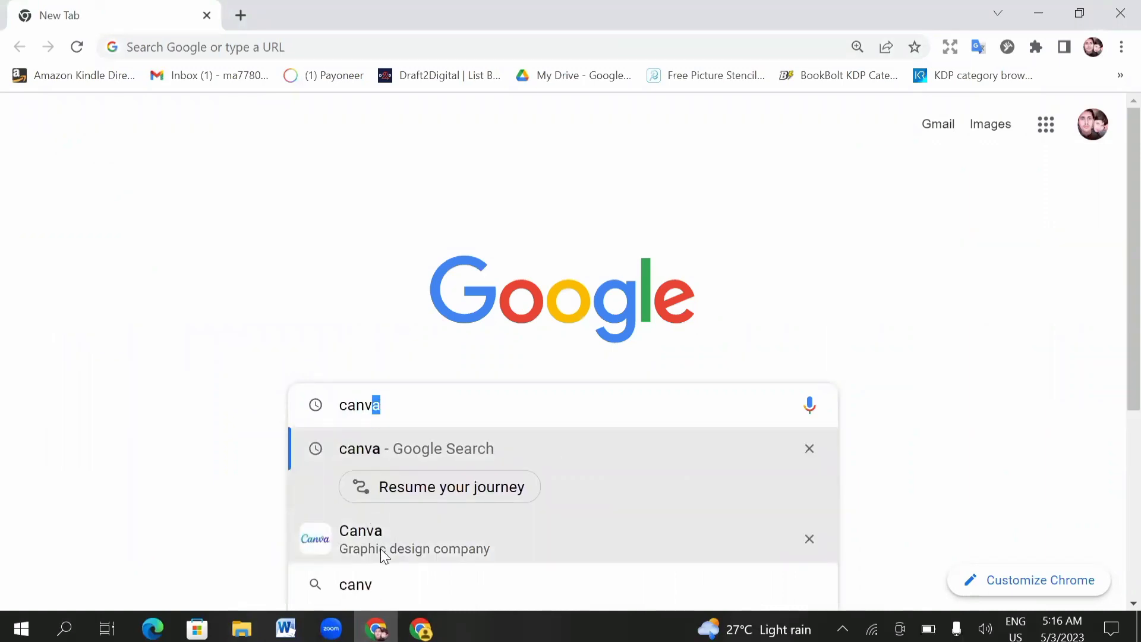
key(Return)
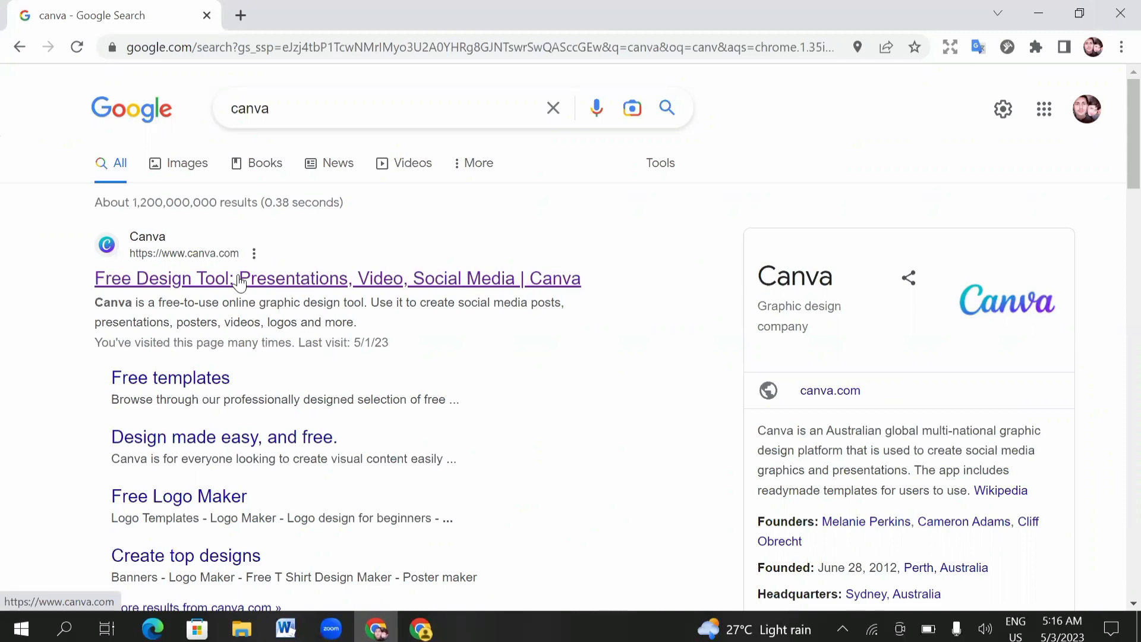
click(239, 280)
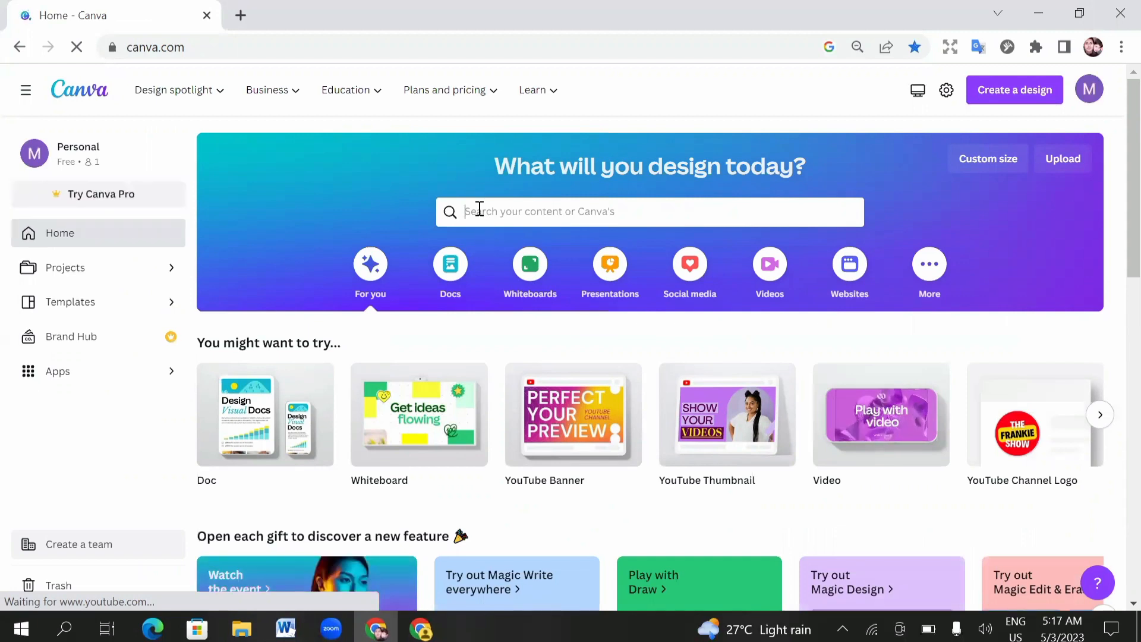
- Search Canva's templates for "book cover" using the recent search suggestion
click(484, 213)
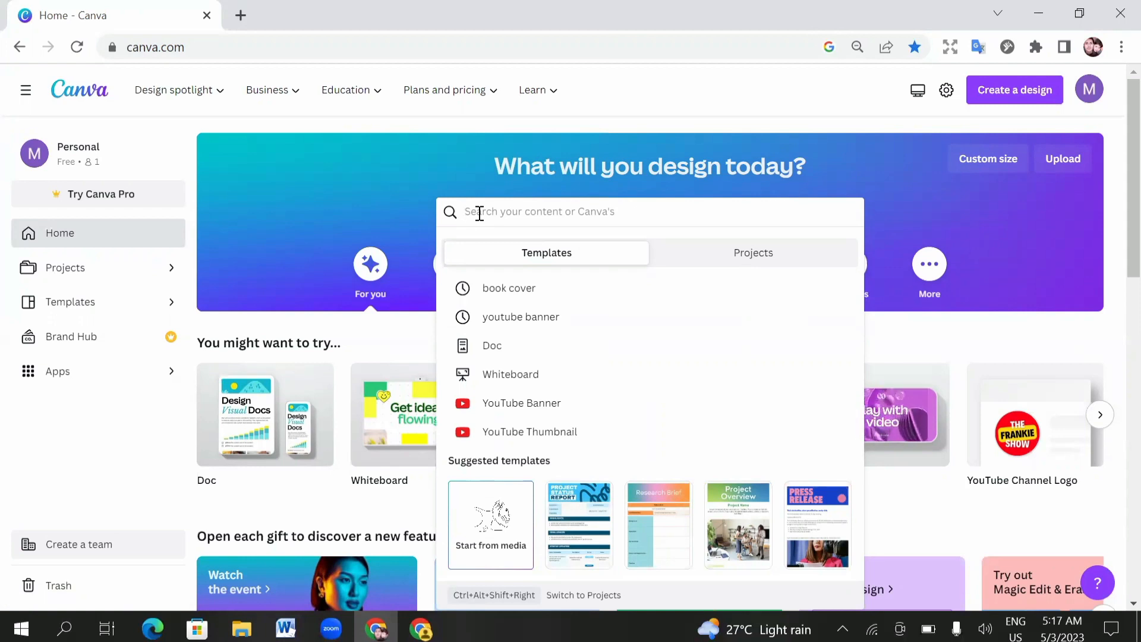
click(295, 164)
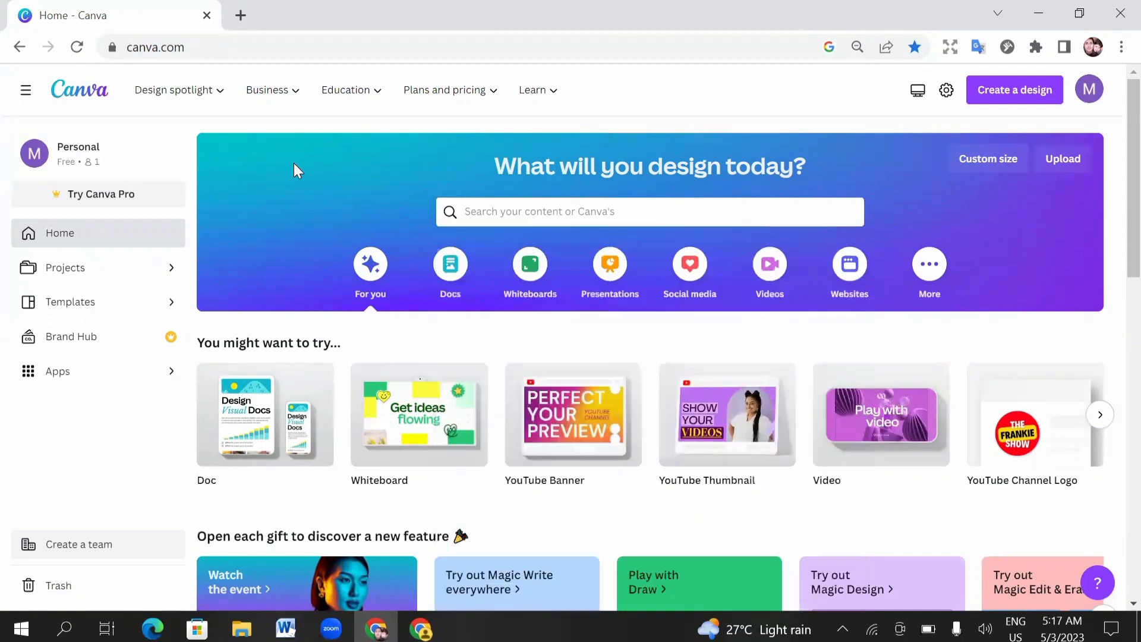
click(480, 208)
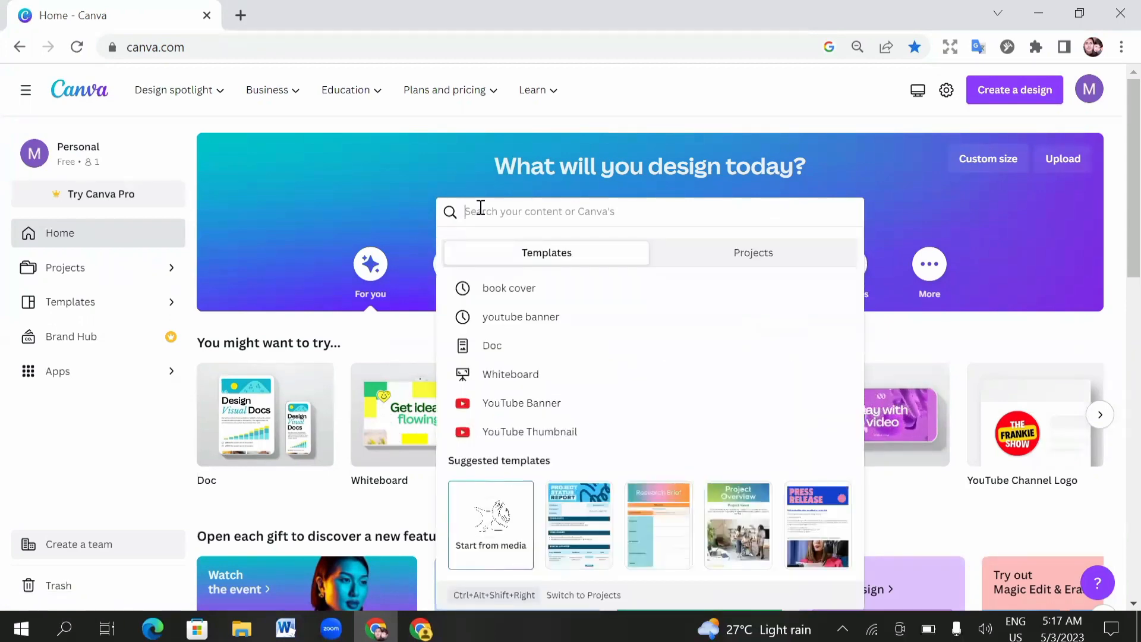
click(507, 289)
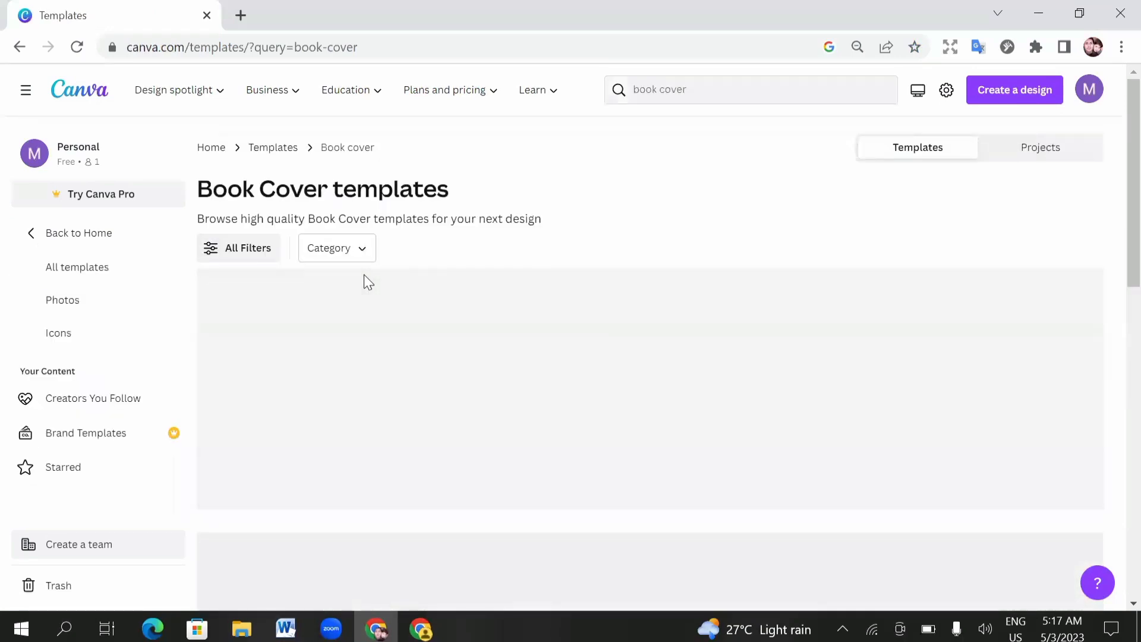
- Browse the Book Cover template results, examining the cover designs and which ones are marked as paid
scroll(364, 275, down, 6)
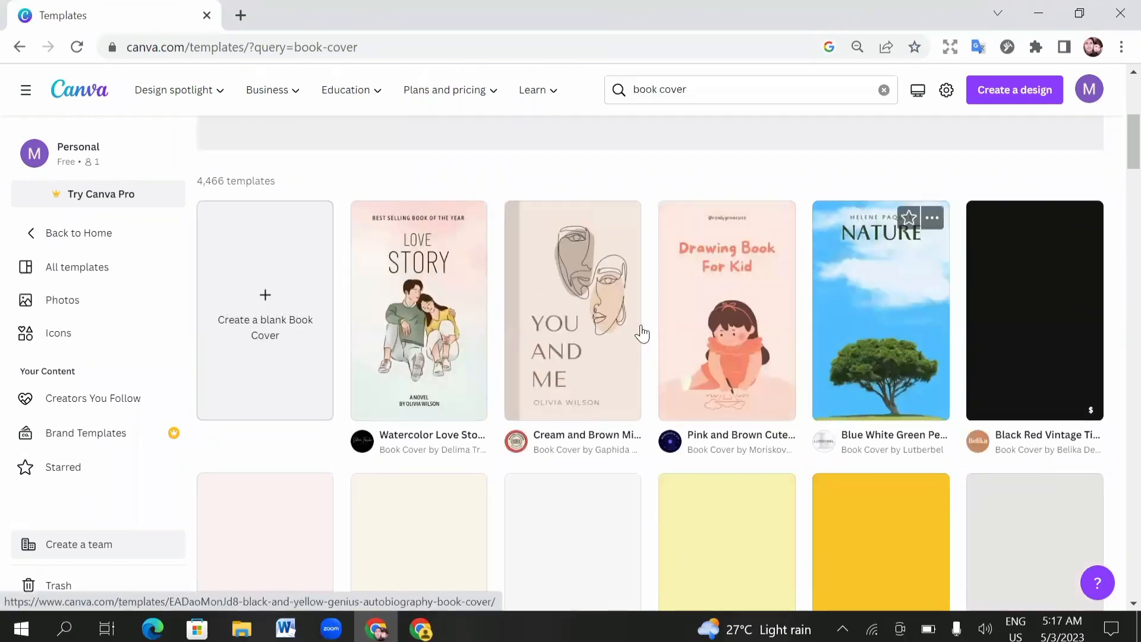
scroll(630, 331, down, 3)
scroll(381, 345, down, 2)
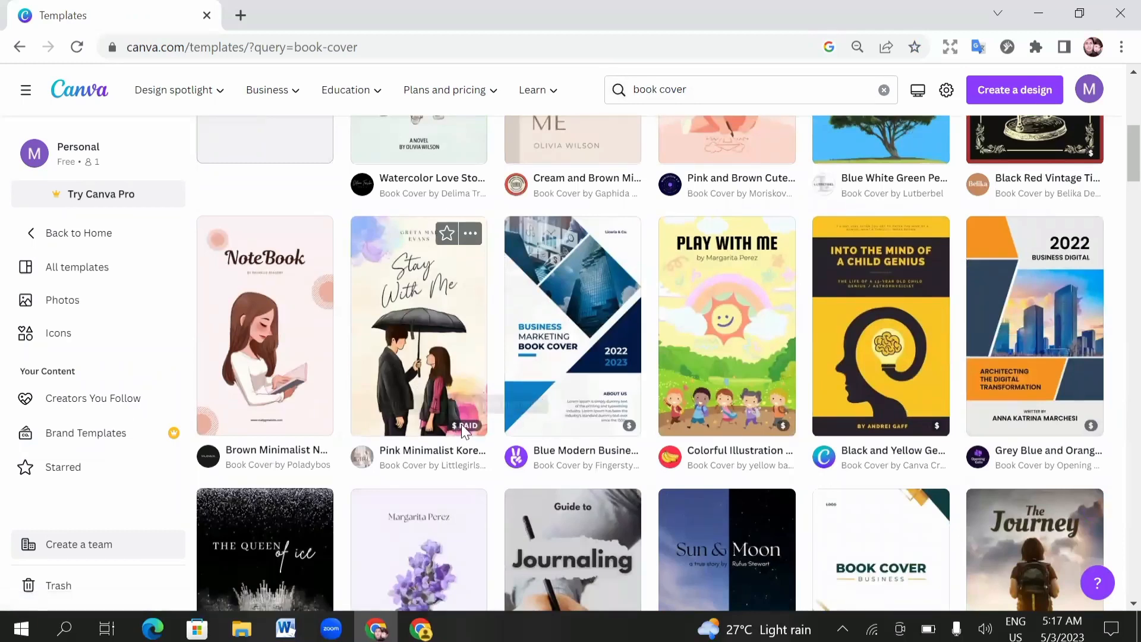
mouse_move(463, 430)
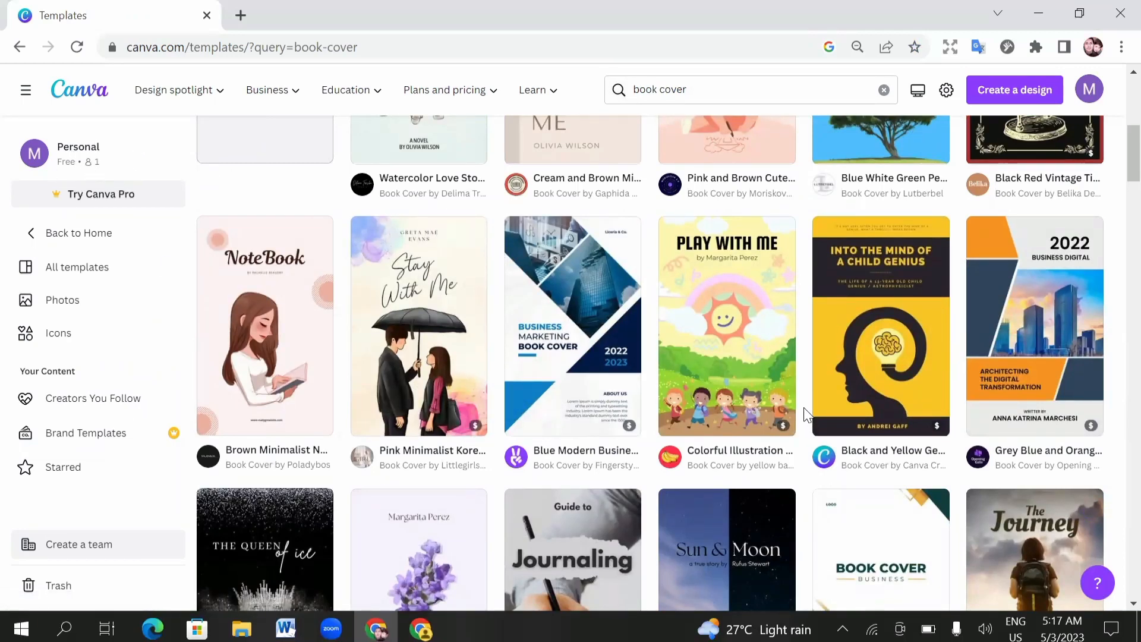
scroll(805, 414, down, 5)
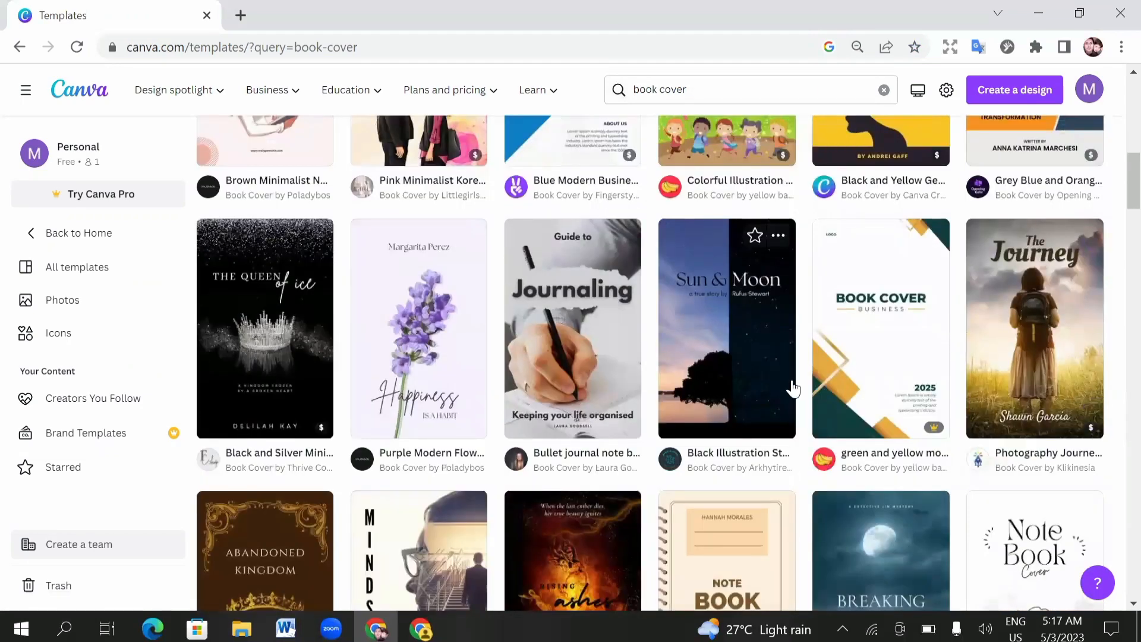
scroll(315, 330, down, 2)
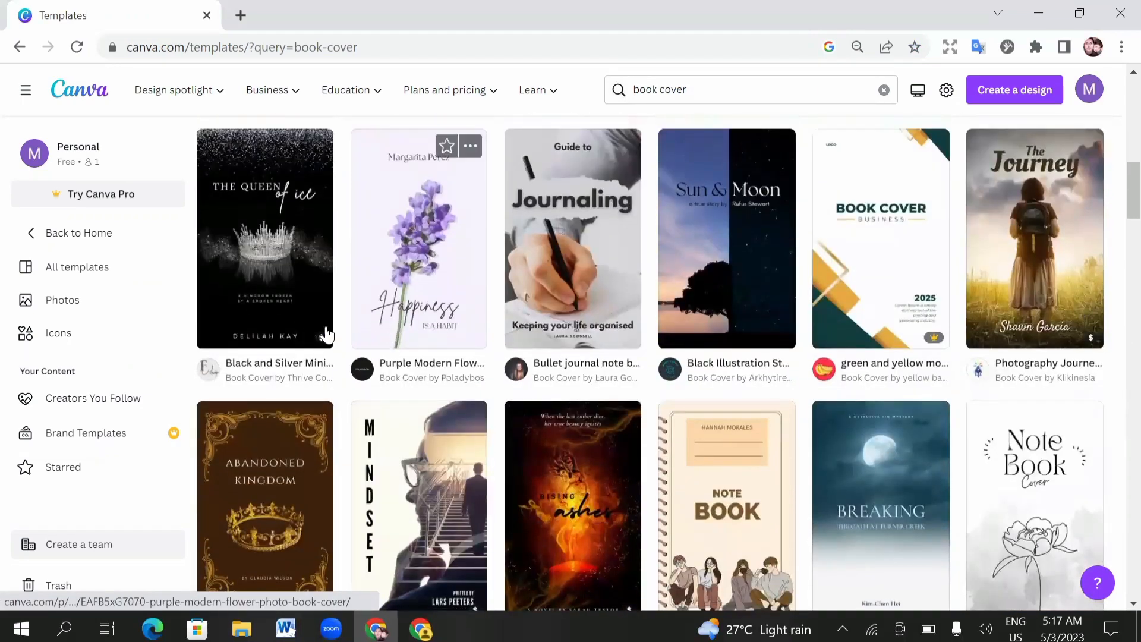
scroll(344, 357, down, 3)
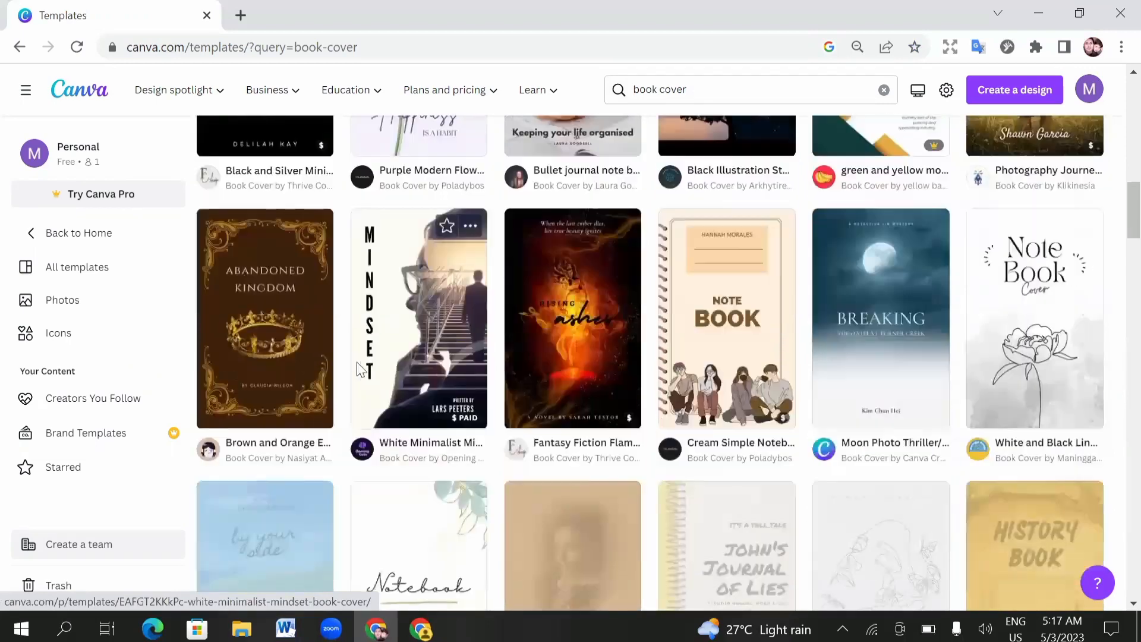
- Examine more Book Cover templates further down the results, comparing the unmarked designs with the paid and Pro ones
scroll(359, 368, down, 1)
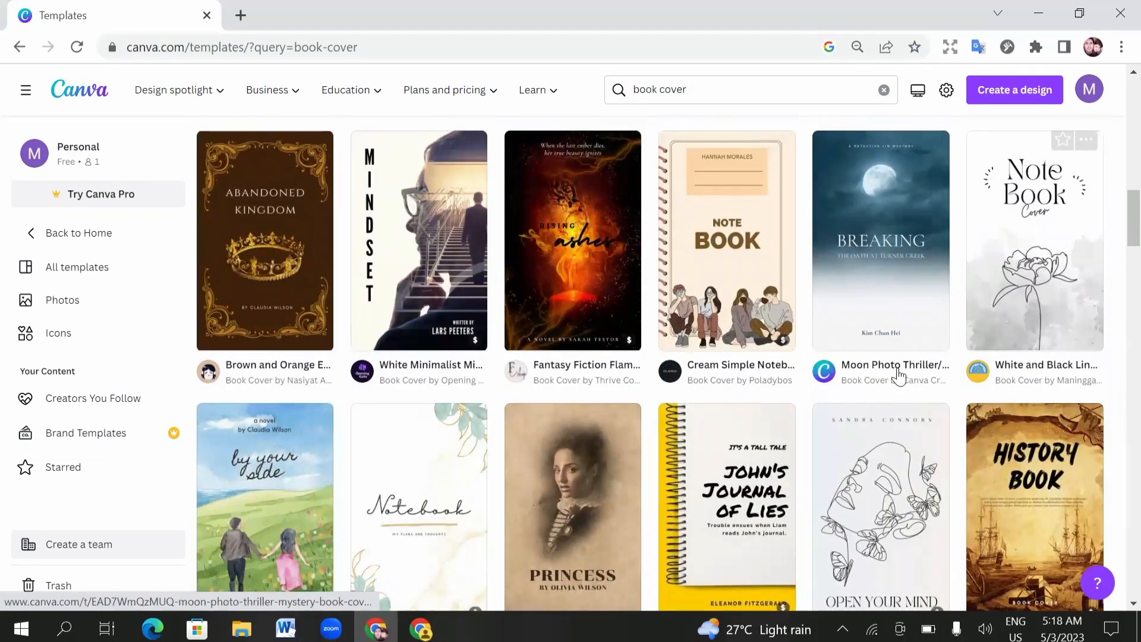
scroll(446, 421, down, 4)
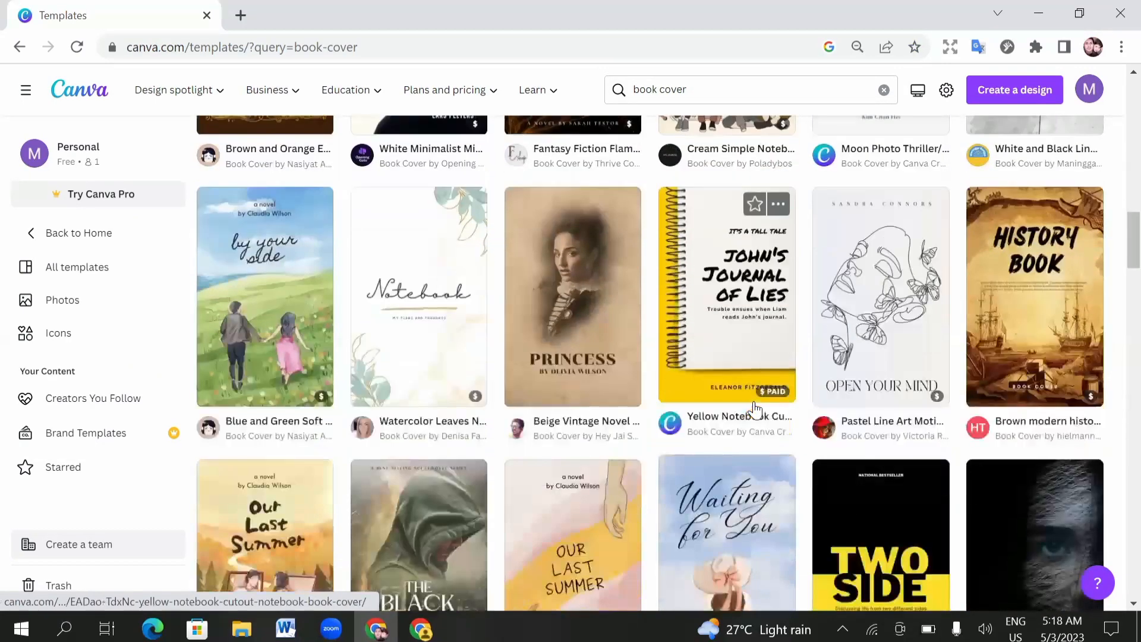
scroll(754, 409, down, 3)
scroll(734, 404, down, 4)
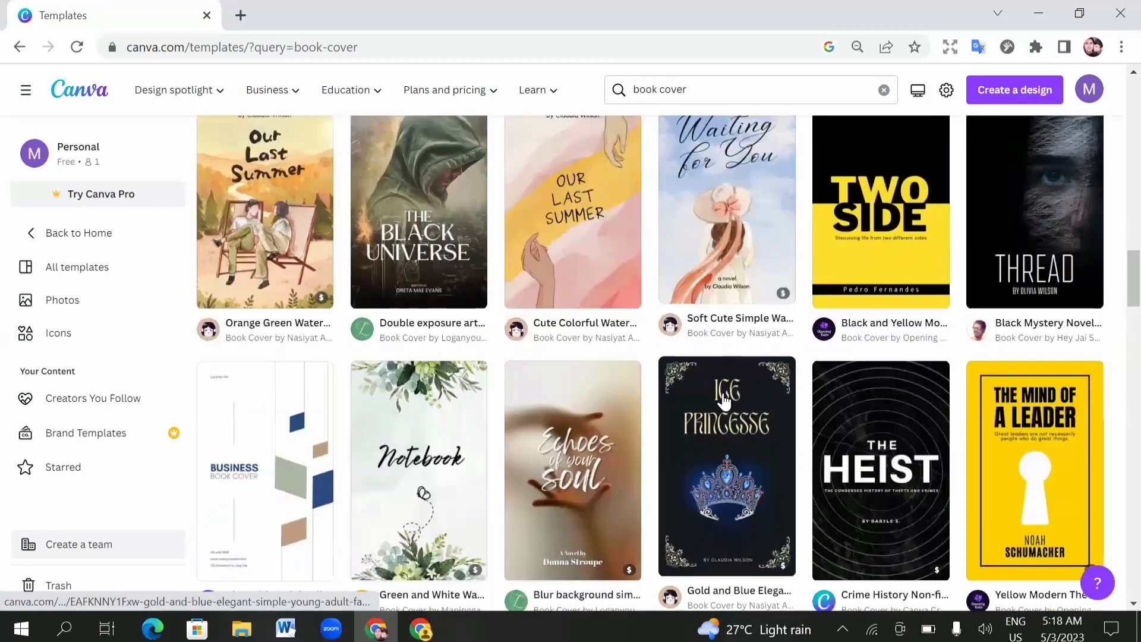
scroll(421, 268, down, 4)
scroll(666, 362, down, 5)
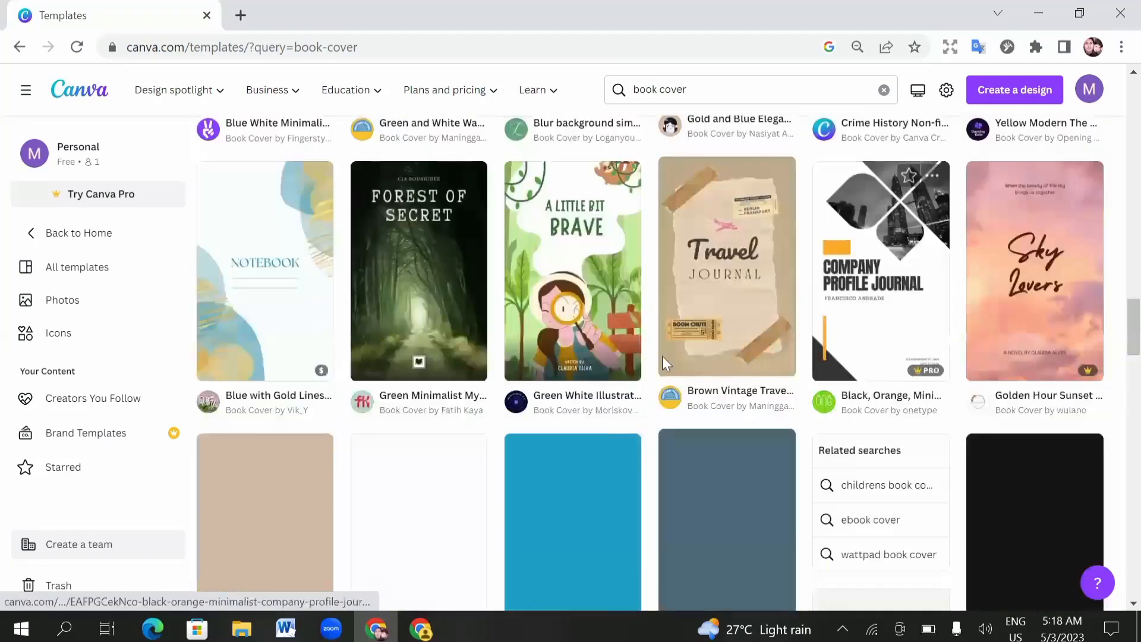
scroll(535, 374, down, 3)
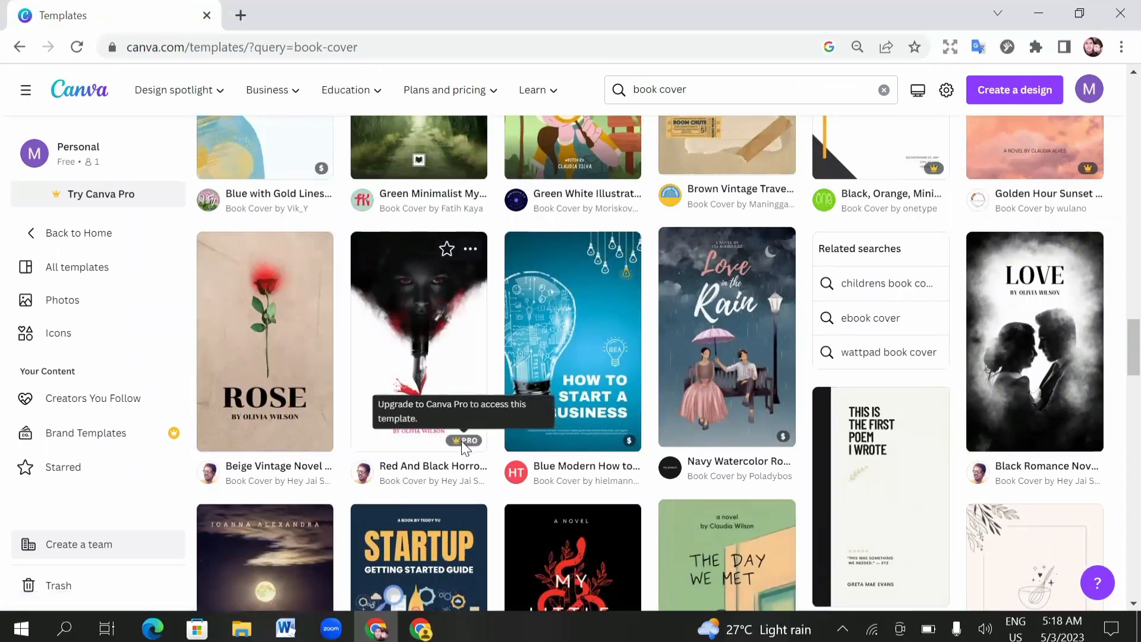
mouse_move(622, 445)
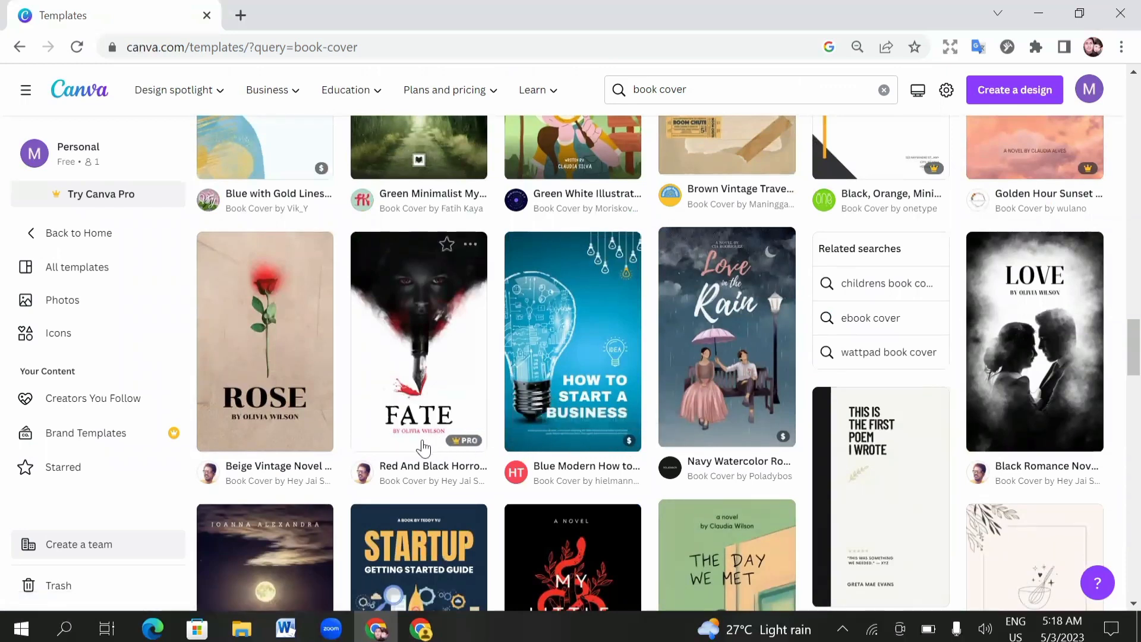
scroll(593, 390, down, 6)
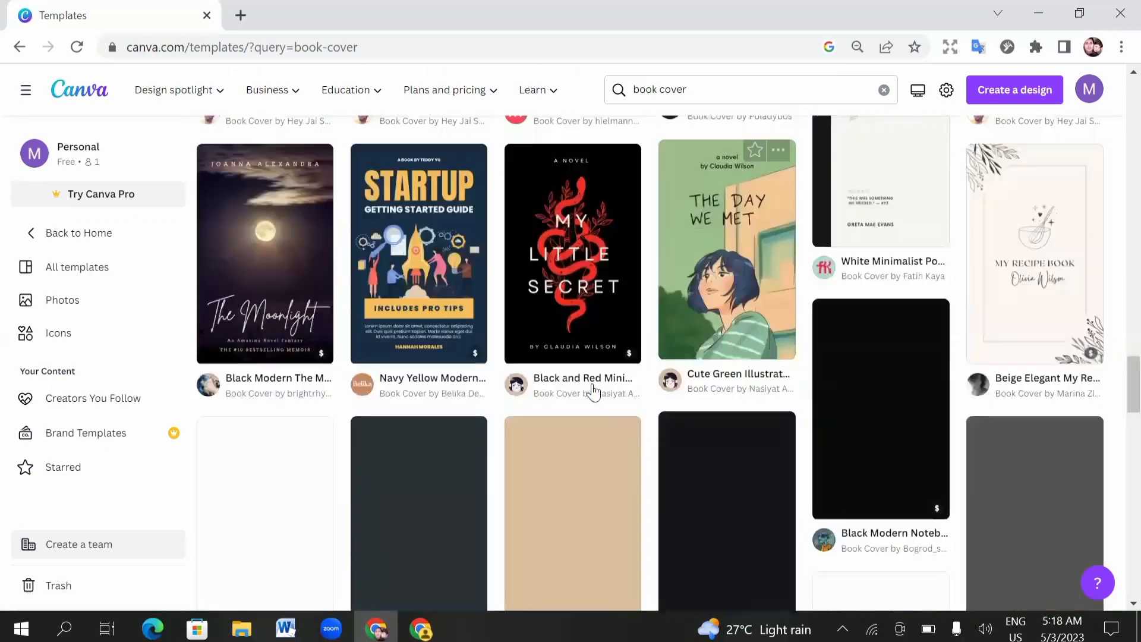
scroll(624, 394, down, 2)
scroll(595, 410, down, 3)
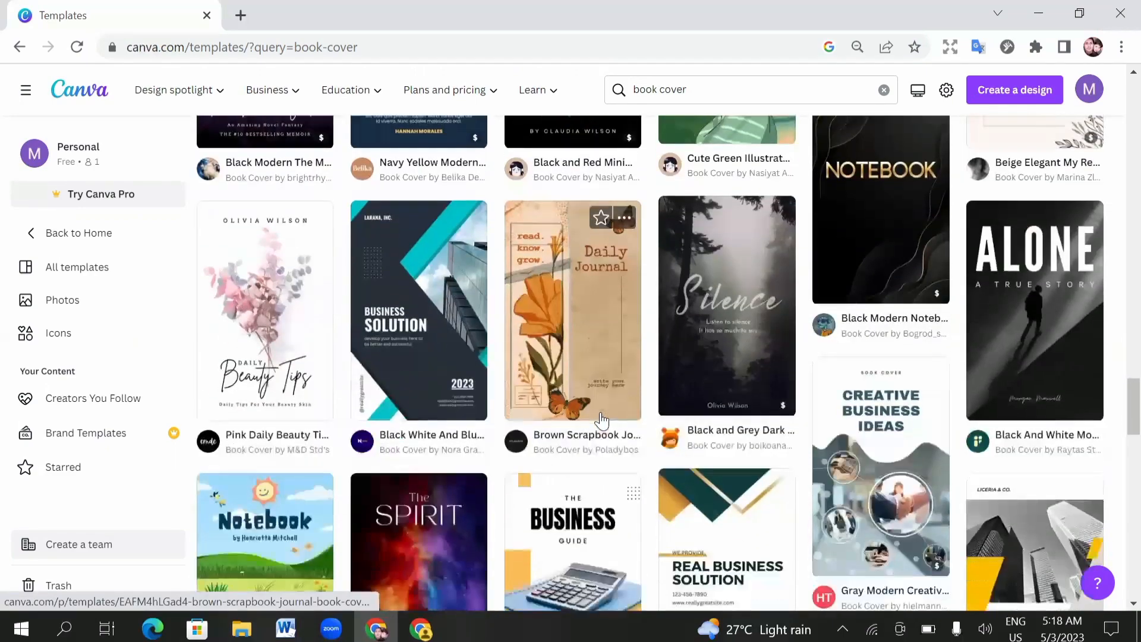
scroll(615, 420, down, 2)
scroll(428, 387, down, 3)
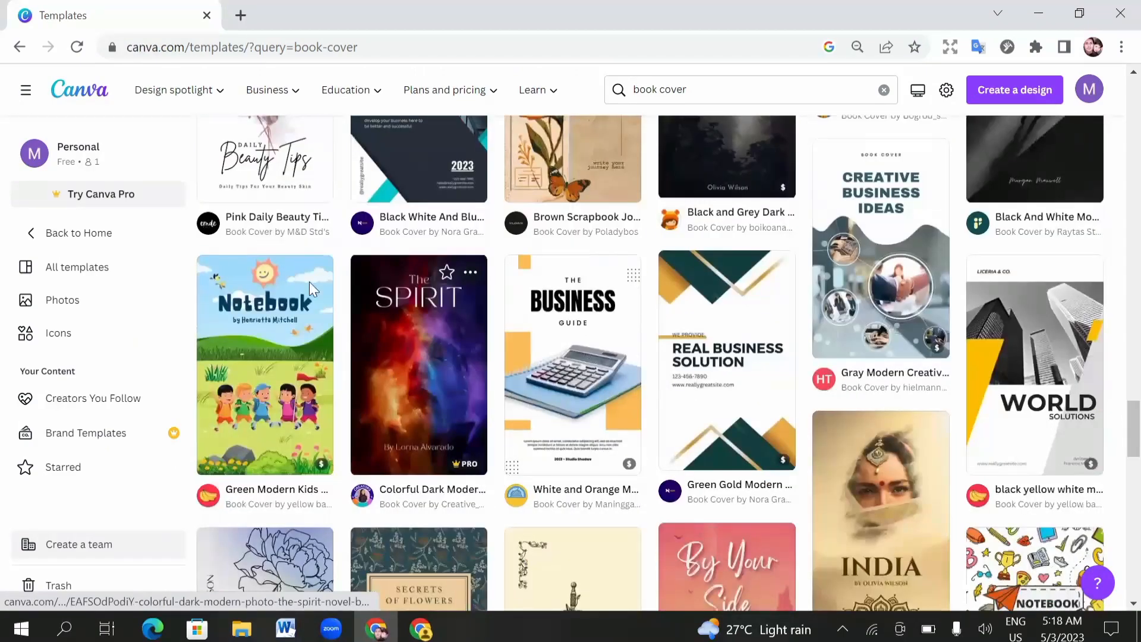
scroll(476, 428, down, 3)
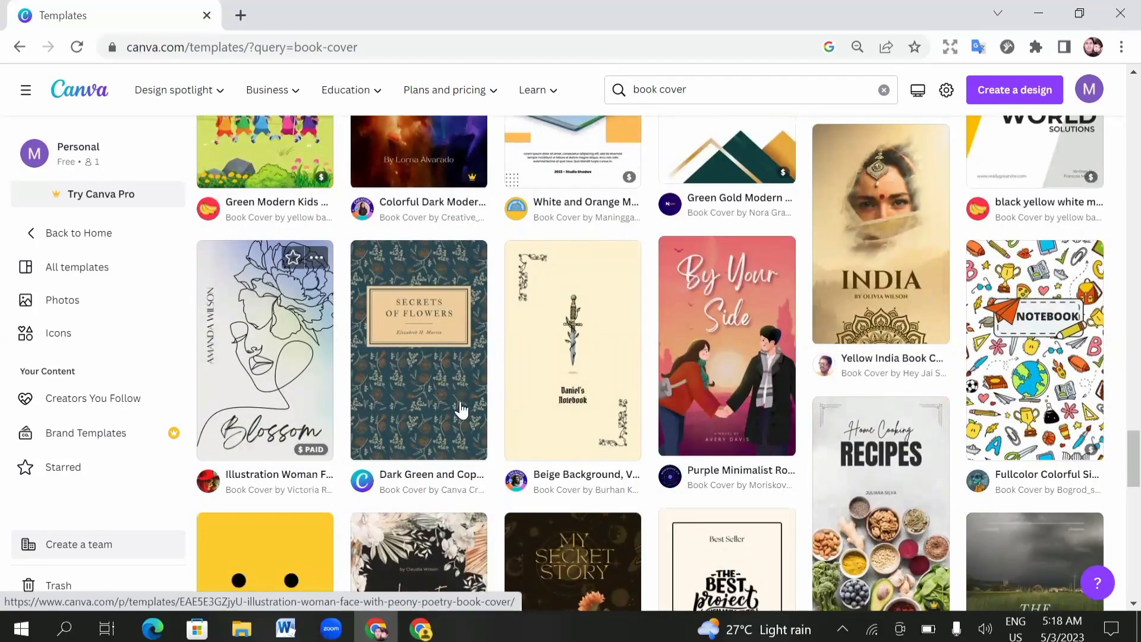
scroll(722, 309, down, 3)
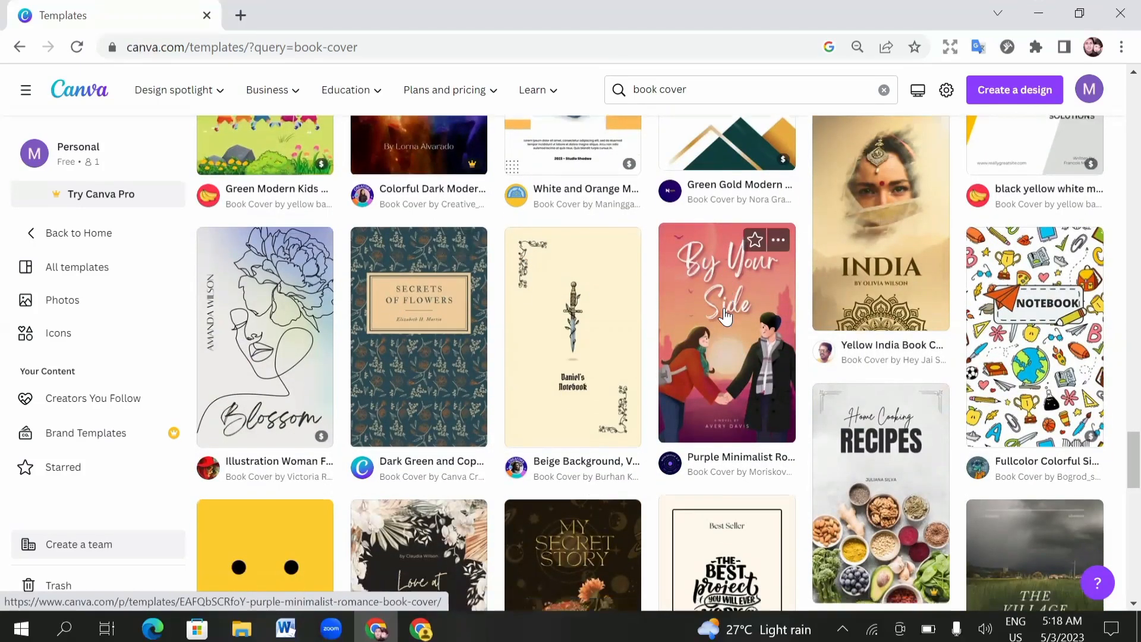
scroll(879, 312, up, 3)
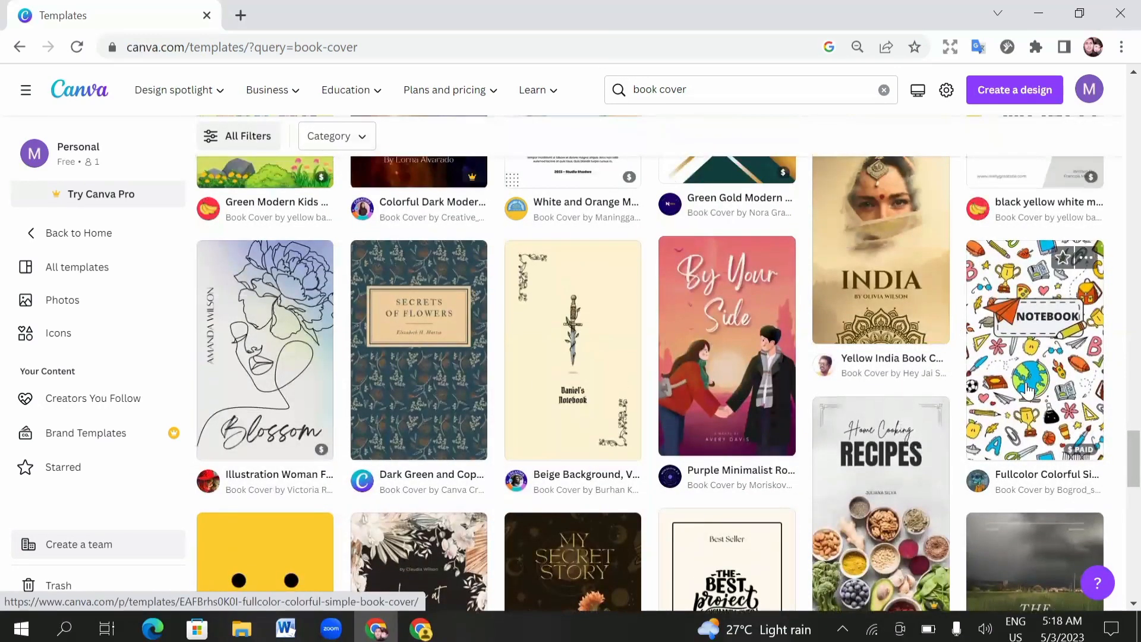
scroll(516, 390, down, 3)
scroll(516, 392, down, 6)
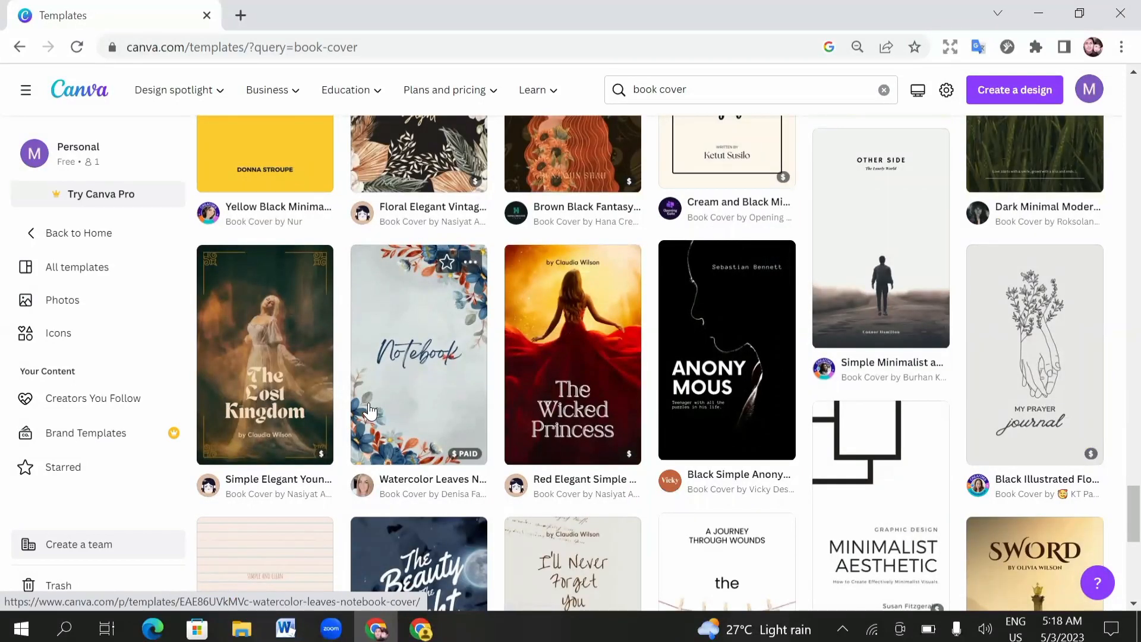
scroll(367, 404, down, 2)
scroll(365, 389, up, 2)
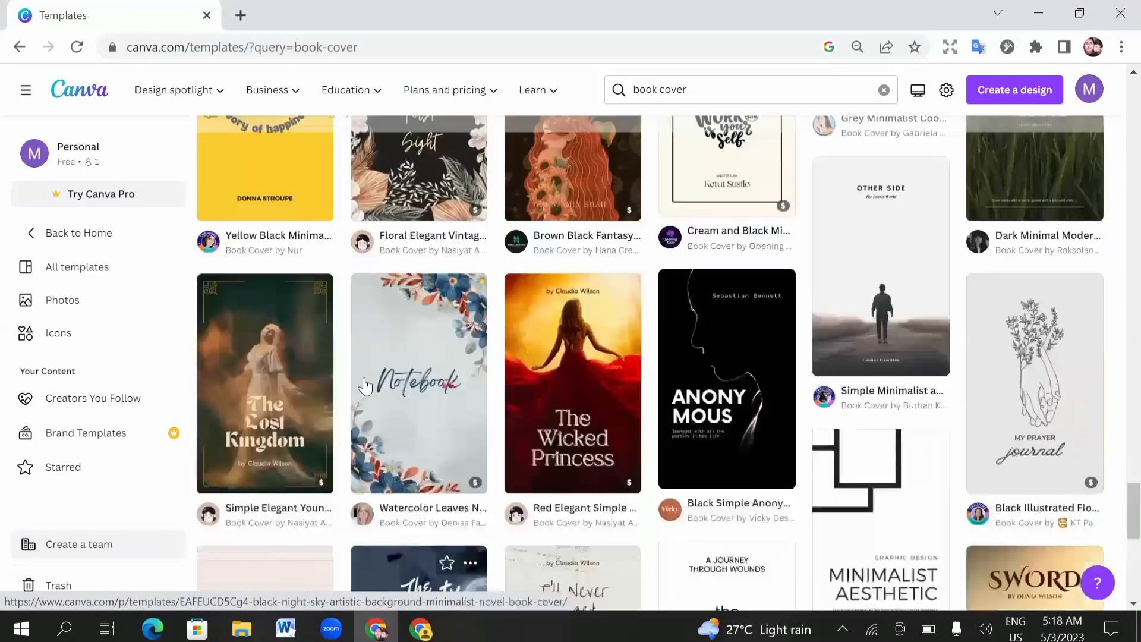
scroll(365, 387, up, 5)
scroll(364, 387, down, 10)
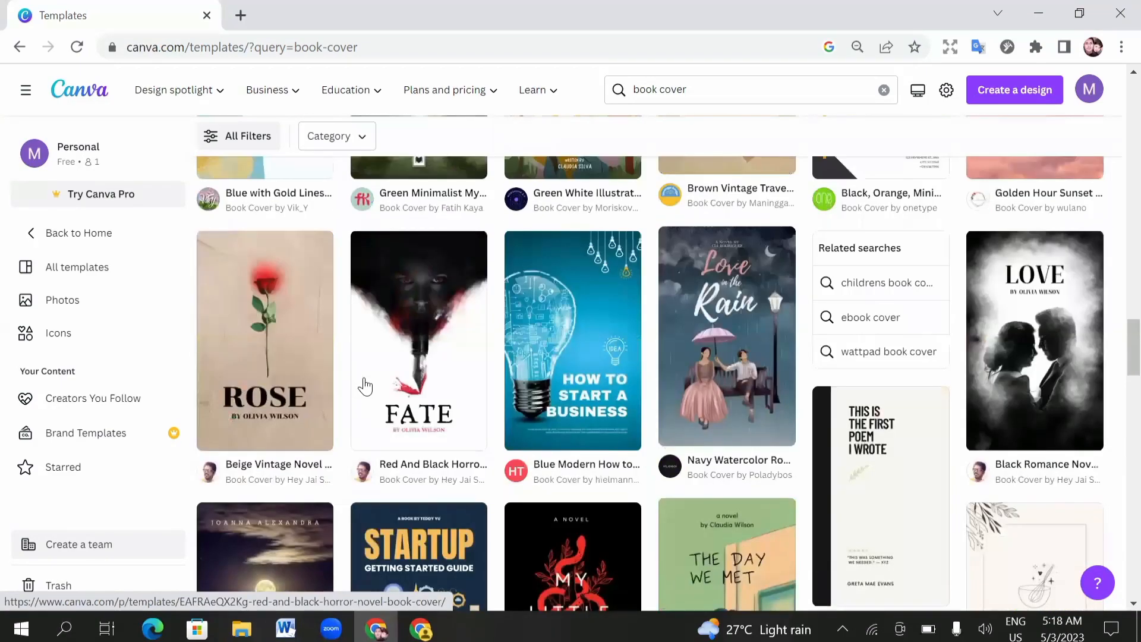
- Leave the Book Cover template results and return to the Canva home page
scroll(365, 385, up, 12)
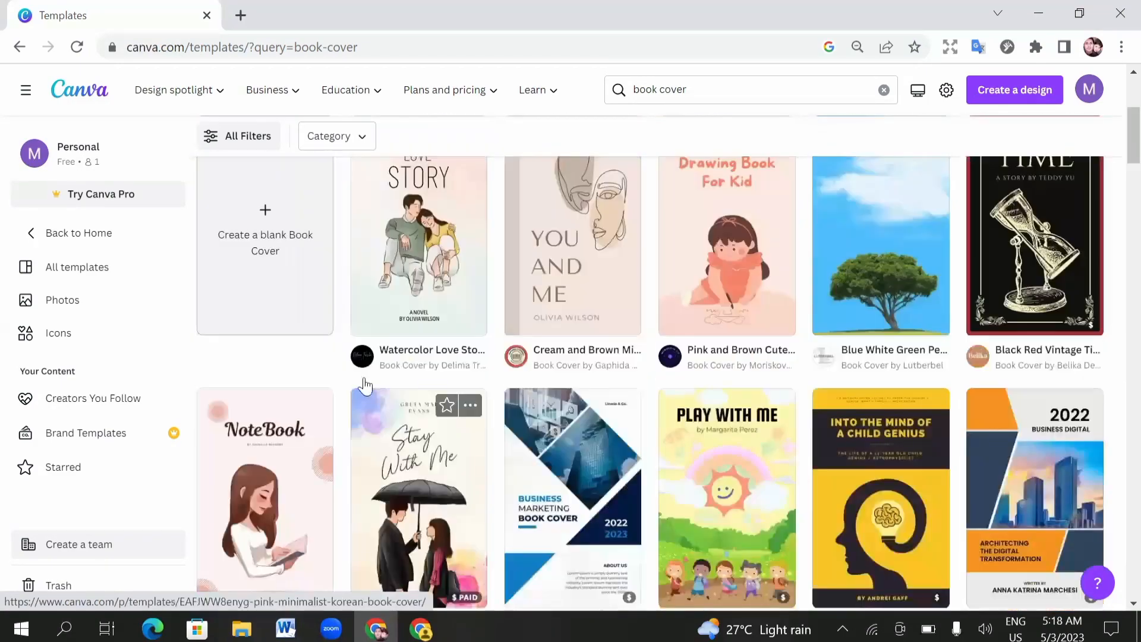
scroll(364, 377, up, 4)
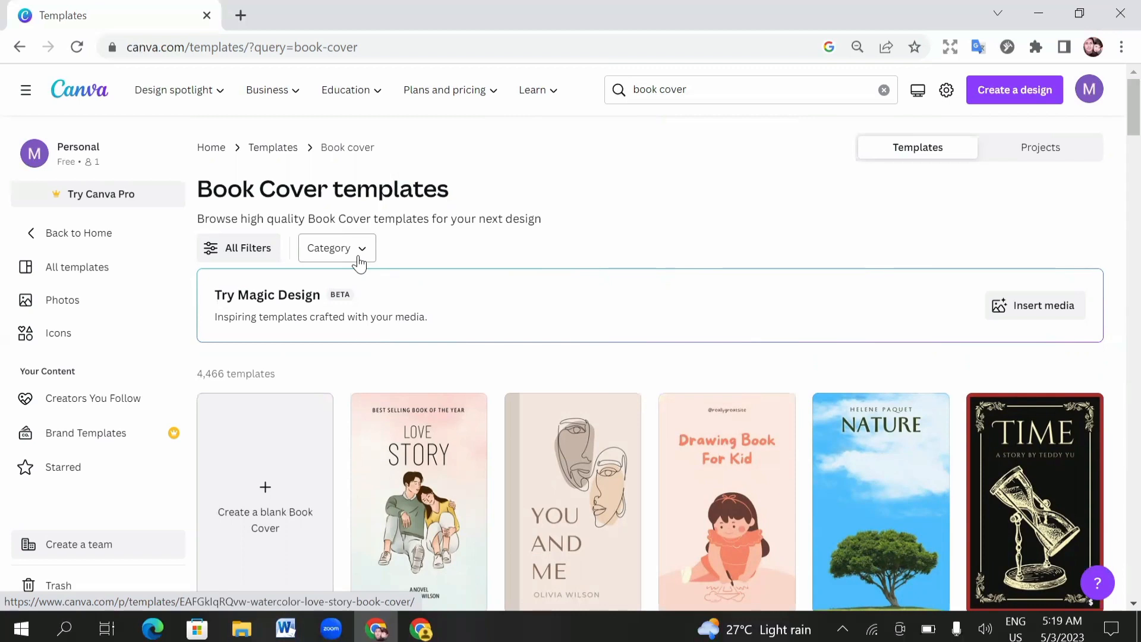
mouse_move(179, 90)
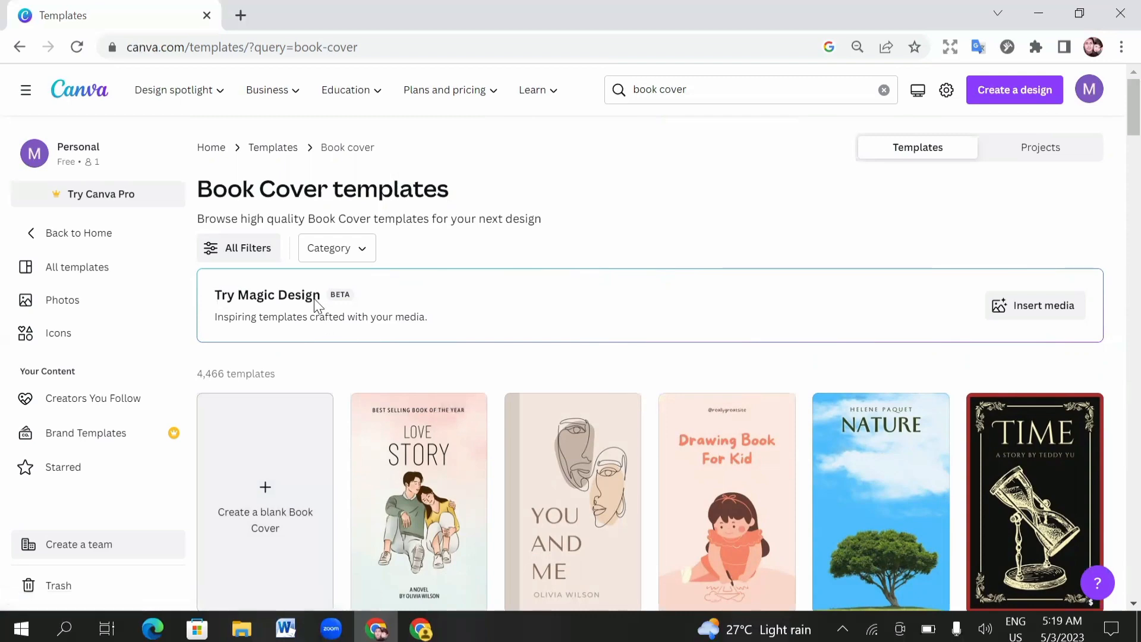
click(18, 48)
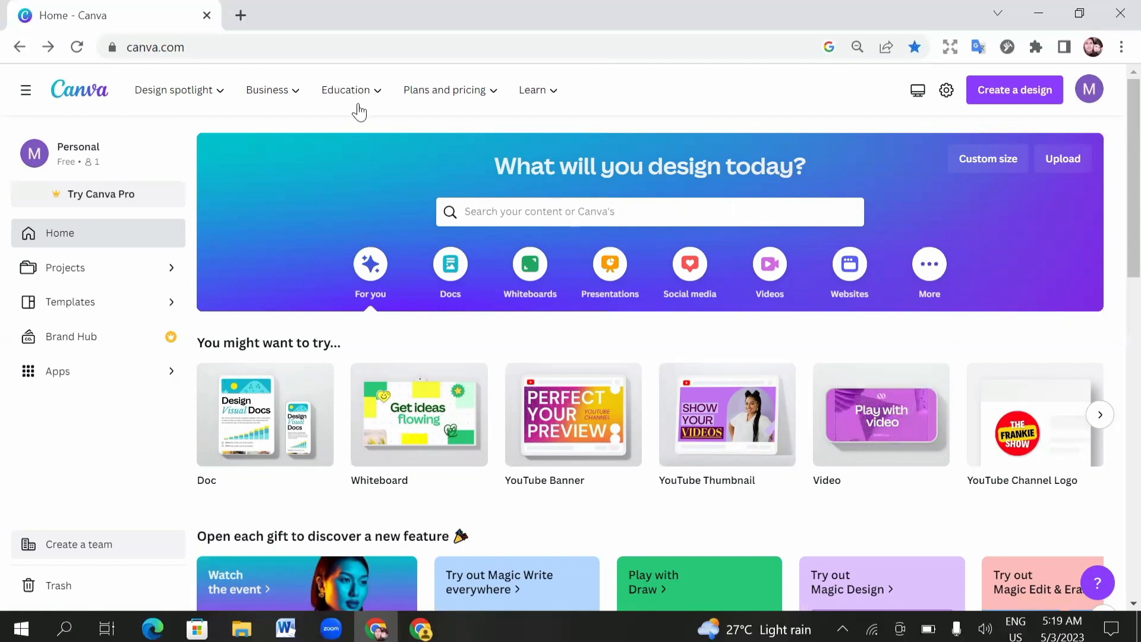
- Search Google for "kdp page size" in a new tab and open the "Set Trim Size, Bleed, and Margins" result in a separate tab
key(ctrl+t)
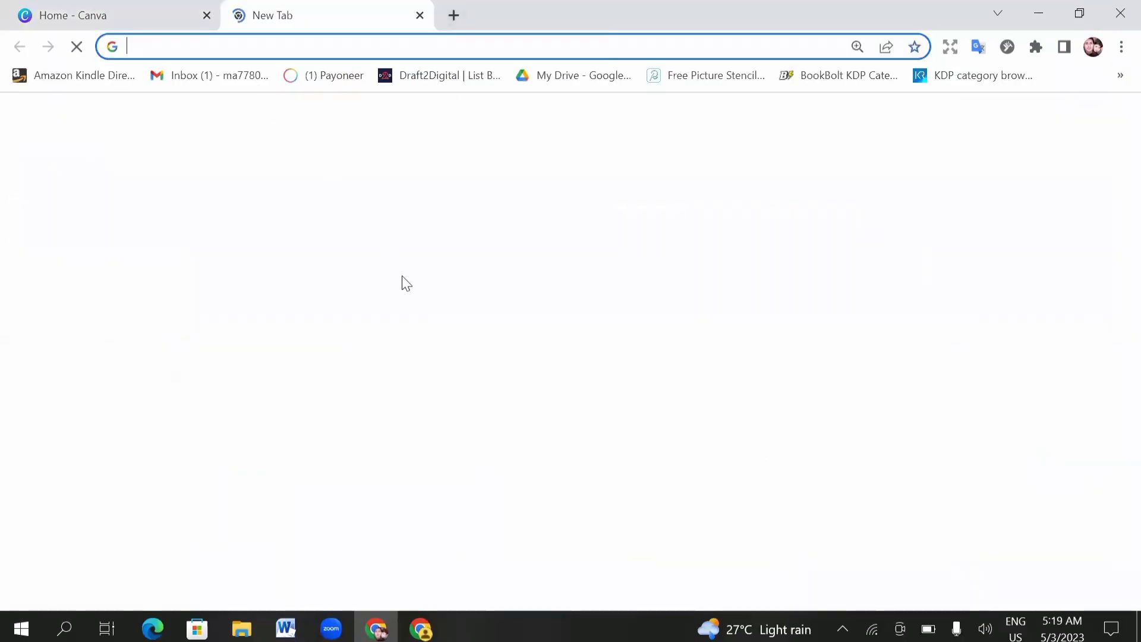
click(373, 409)
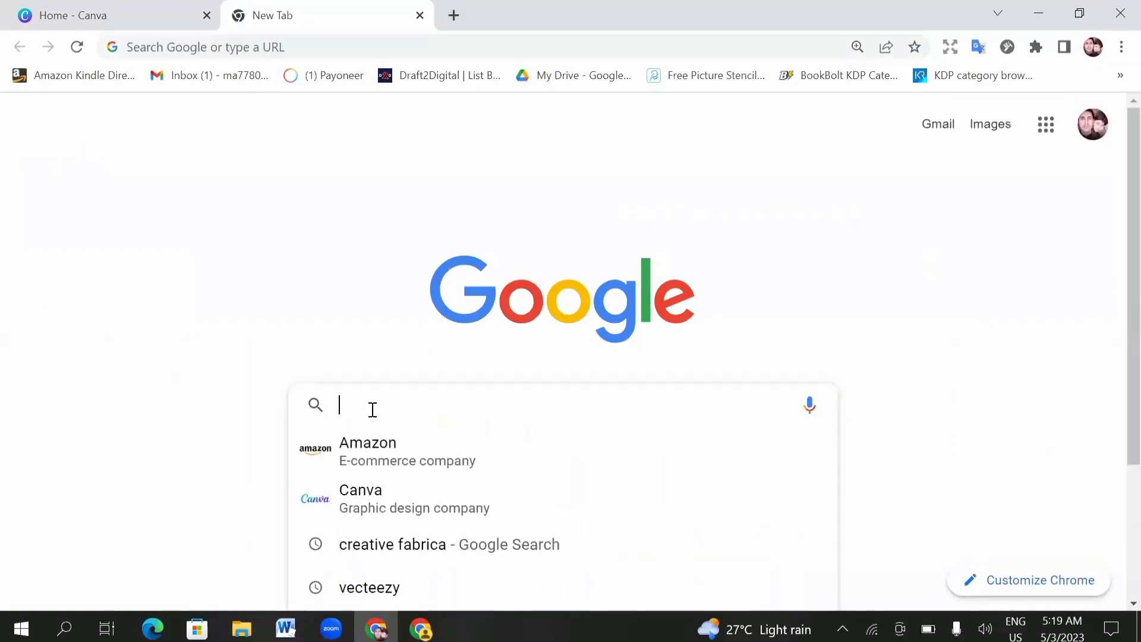
text(kdp)
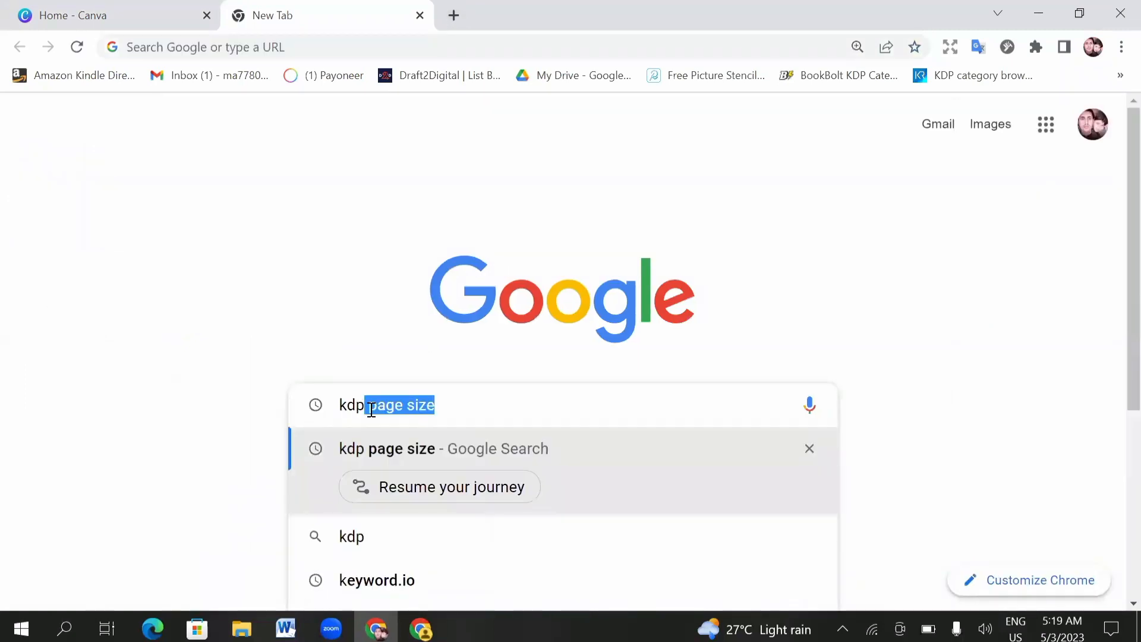
key(Delete)
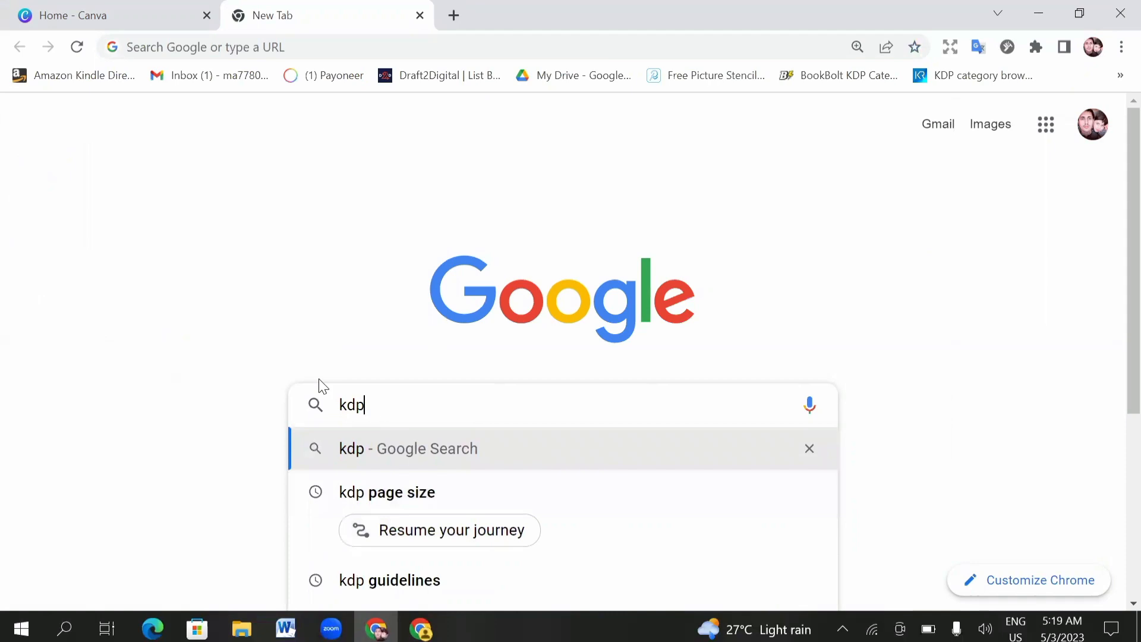
click(381, 492)
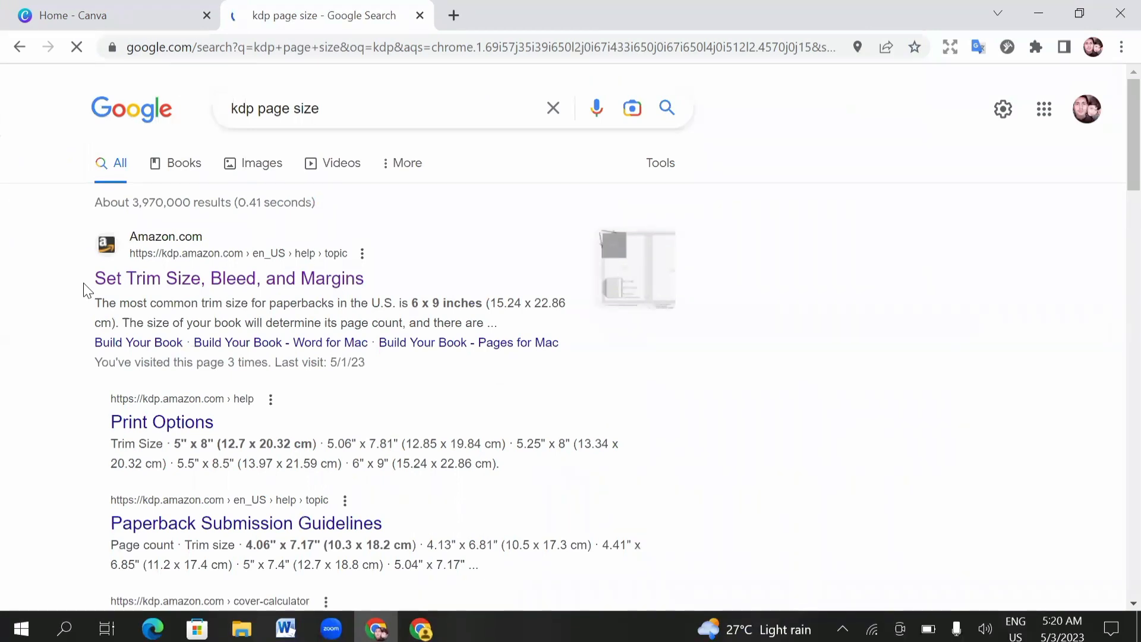
right_click(240, 281)
click(295, 288)
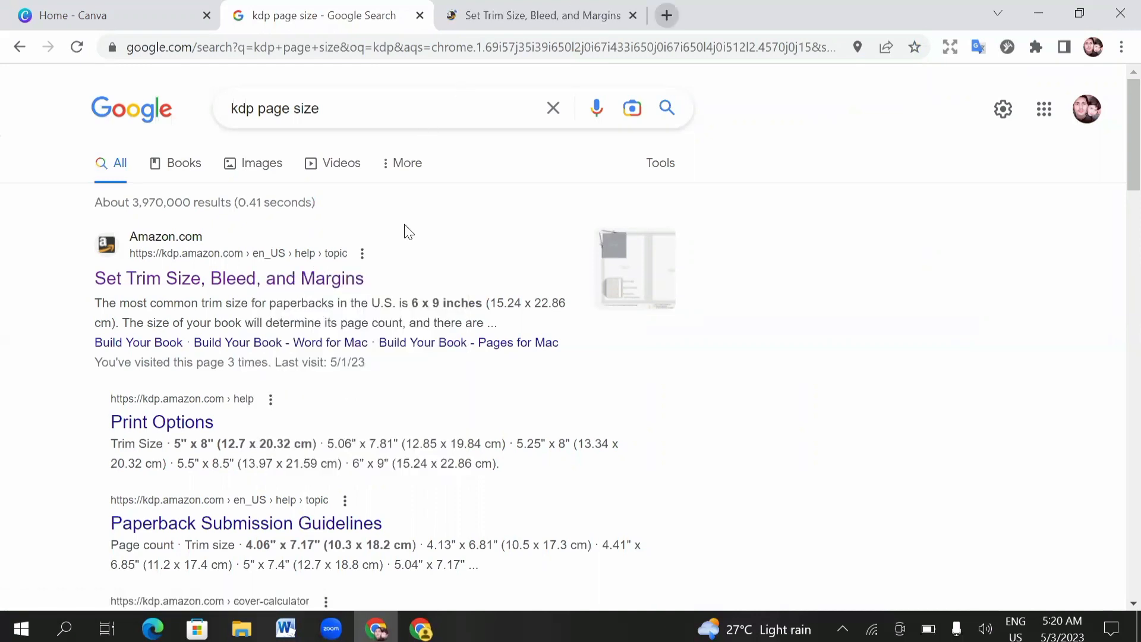
- Search Google for "bleed and no bleed define" in another new tab, using the suggested query
key(ctrl+t)
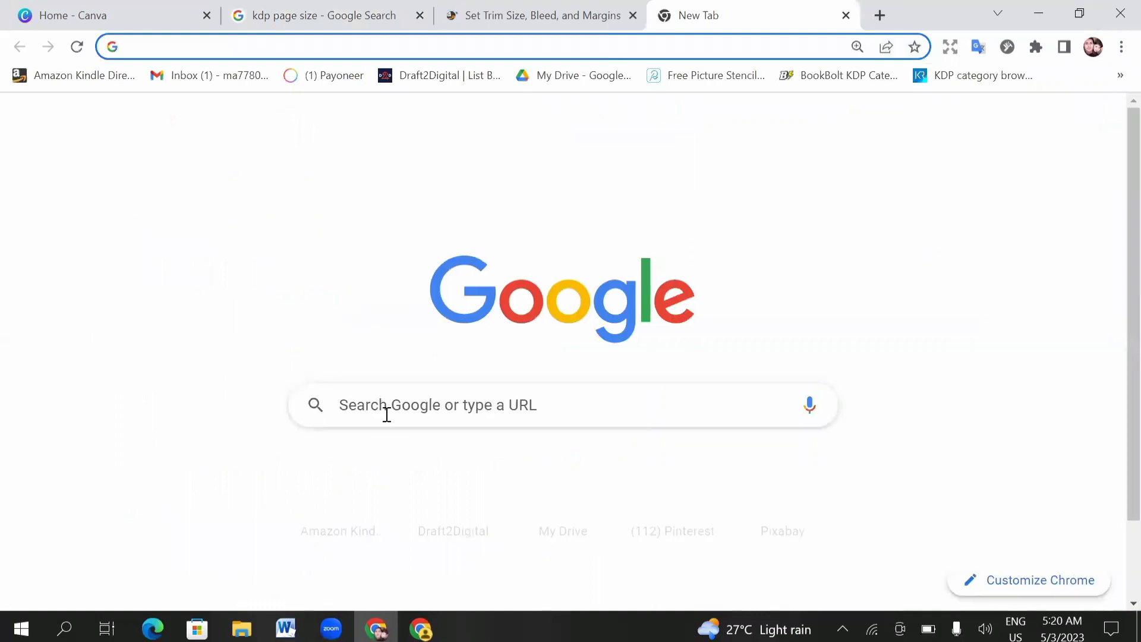
click(359, 394)
text(ble)
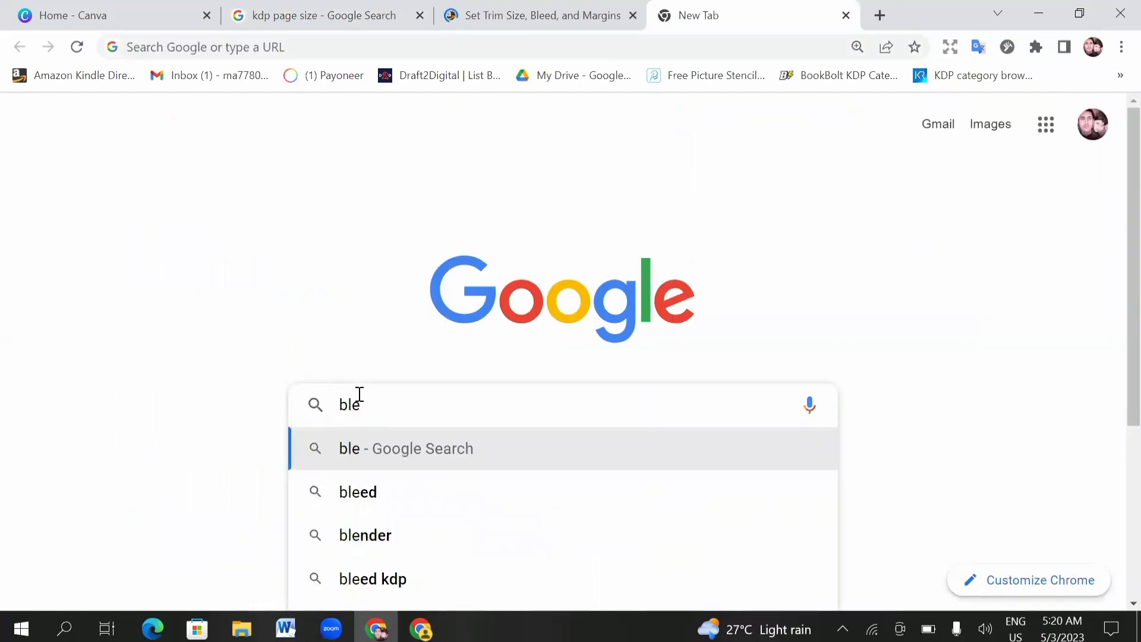
text(ed)
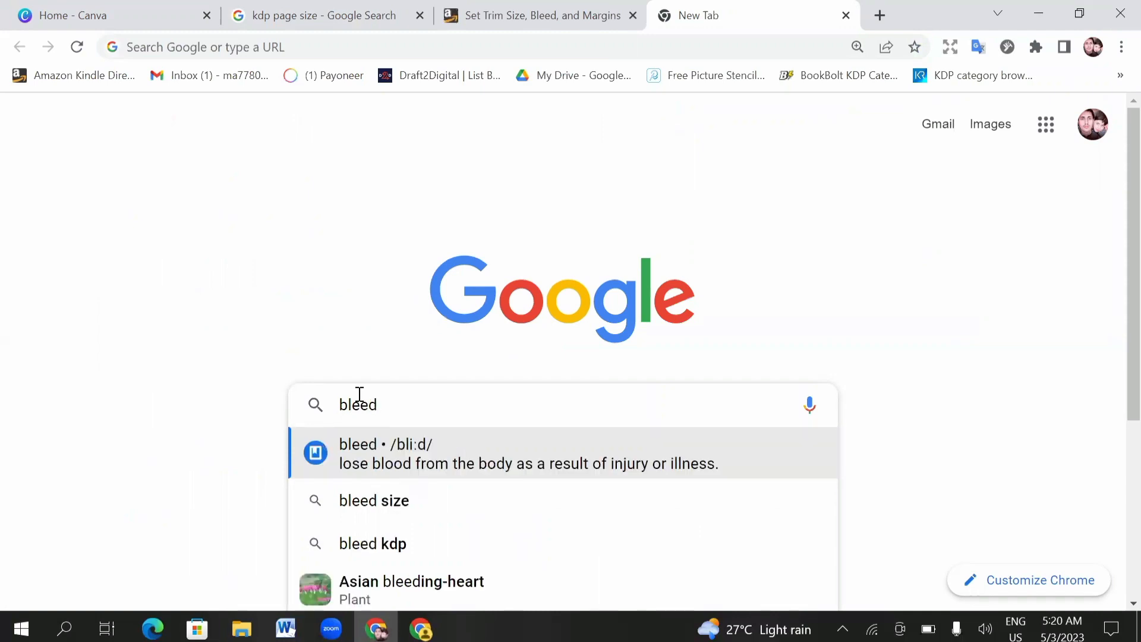
text( a)
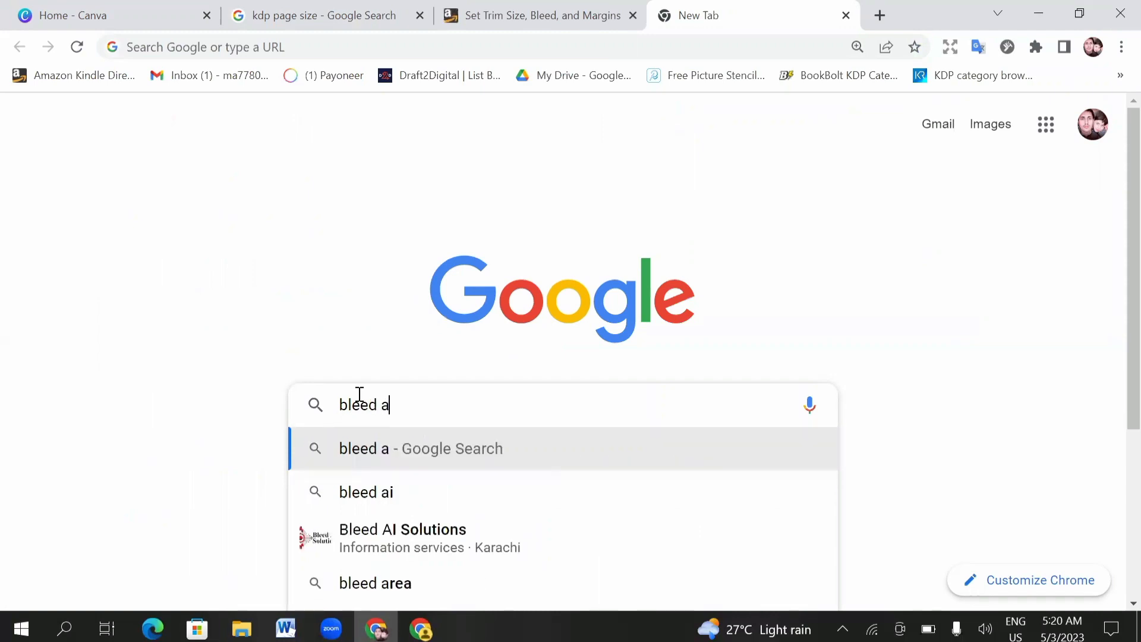
text(nd m)
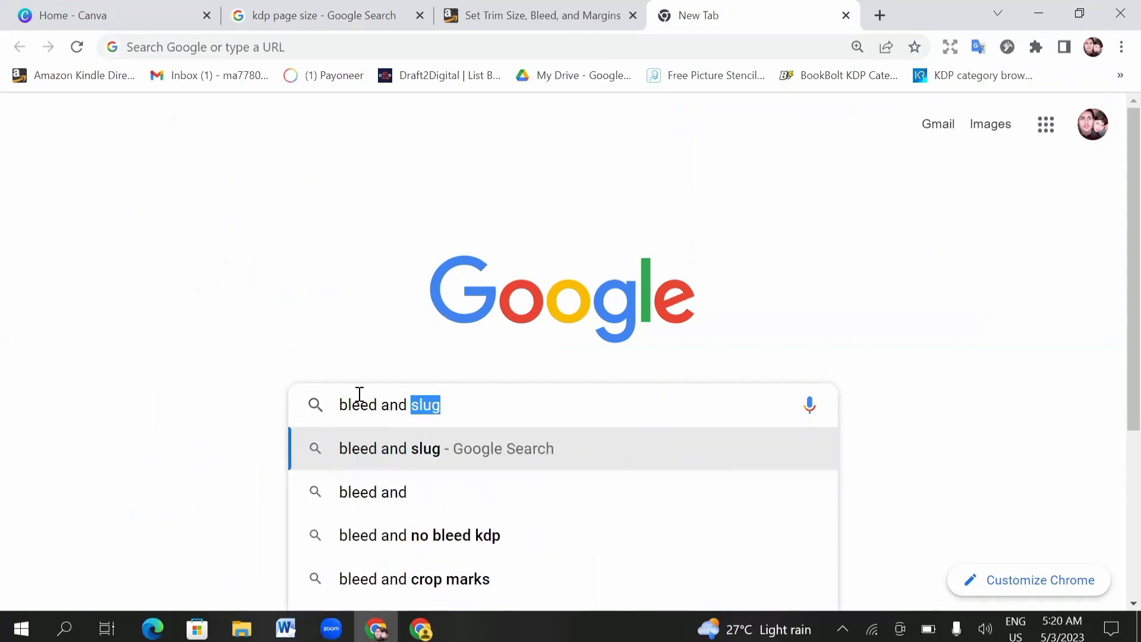
key(BackSpace)
key(BackSpace)
text(no bl)
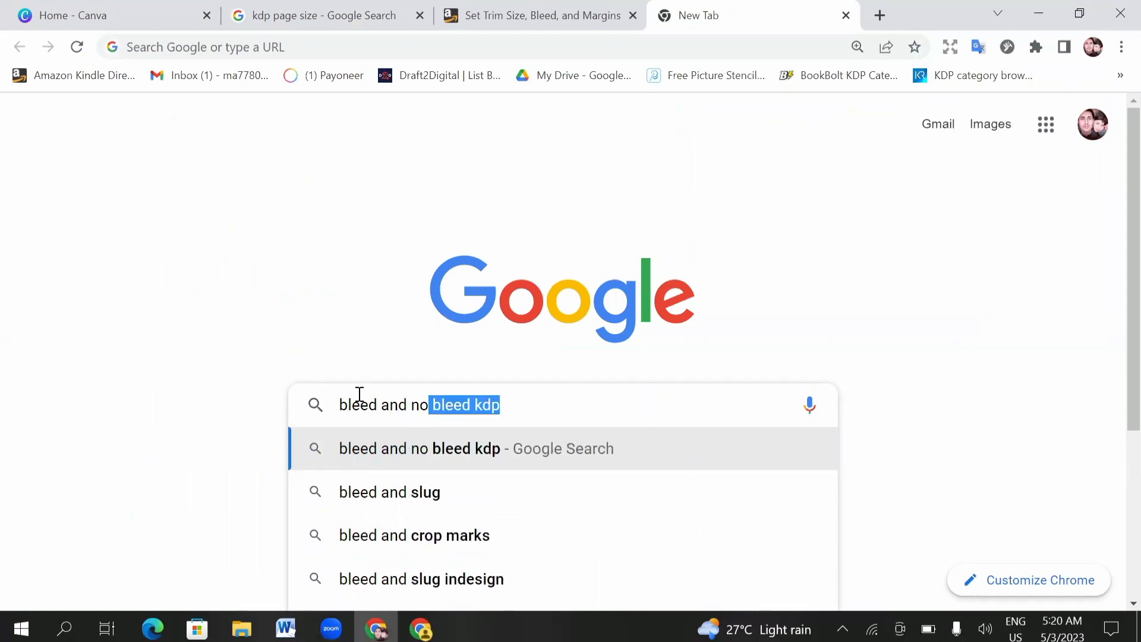
text(eed)
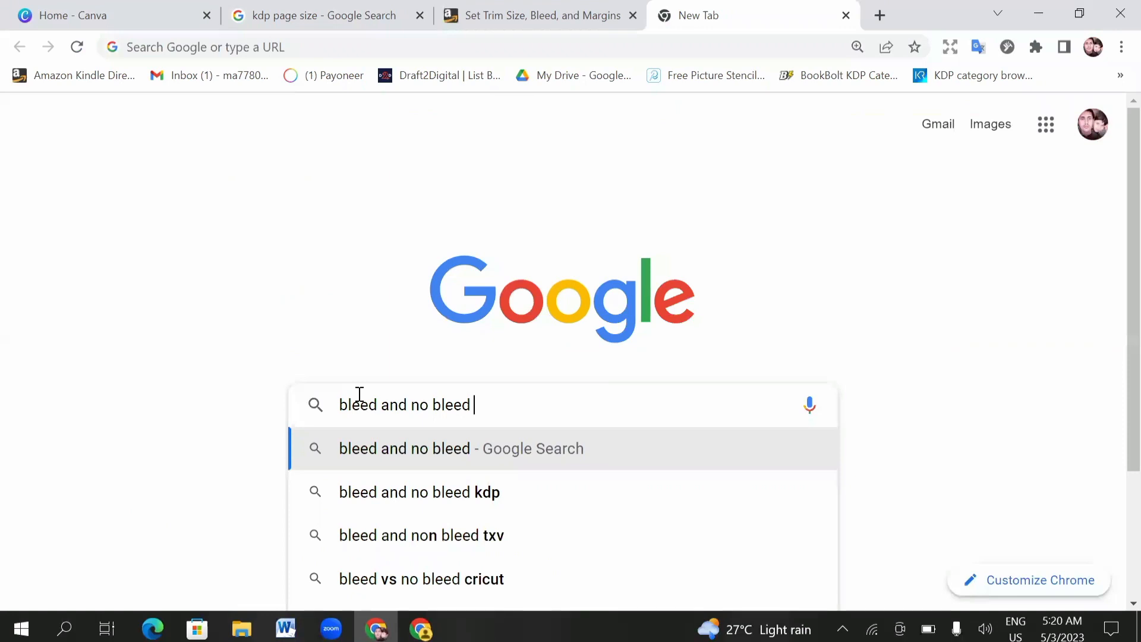
text( d)
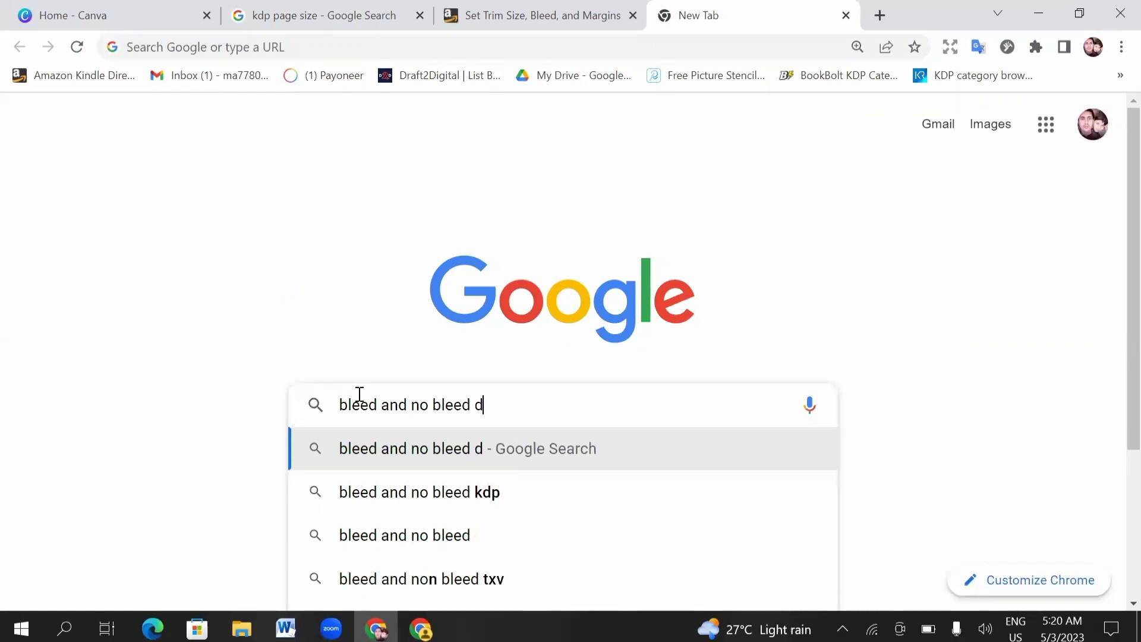
text(eff)
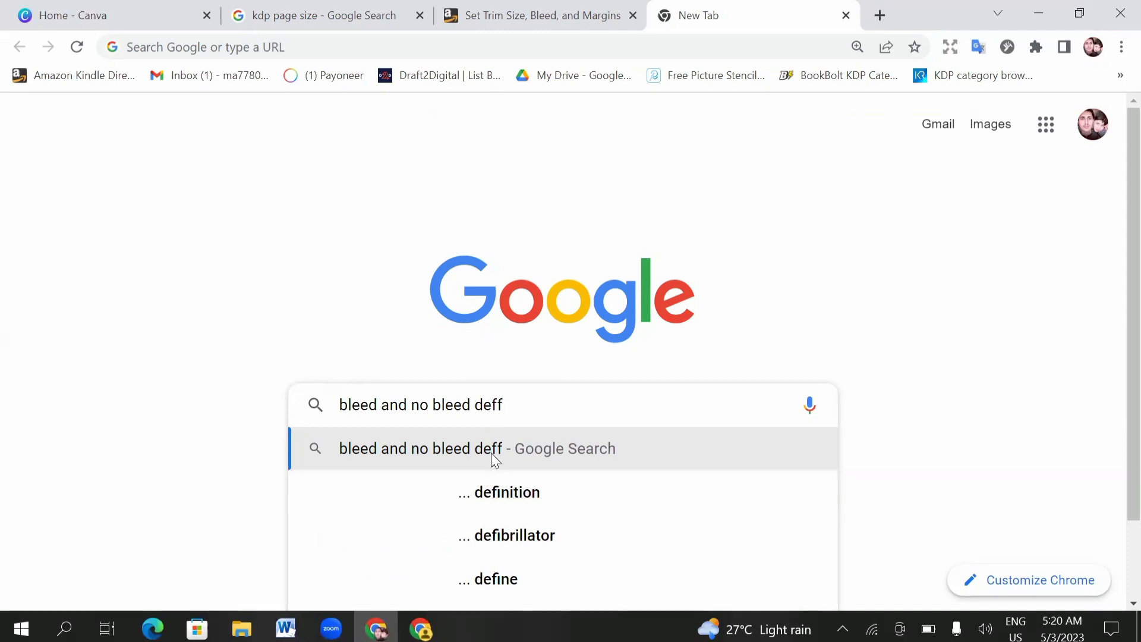
click(499, 580)
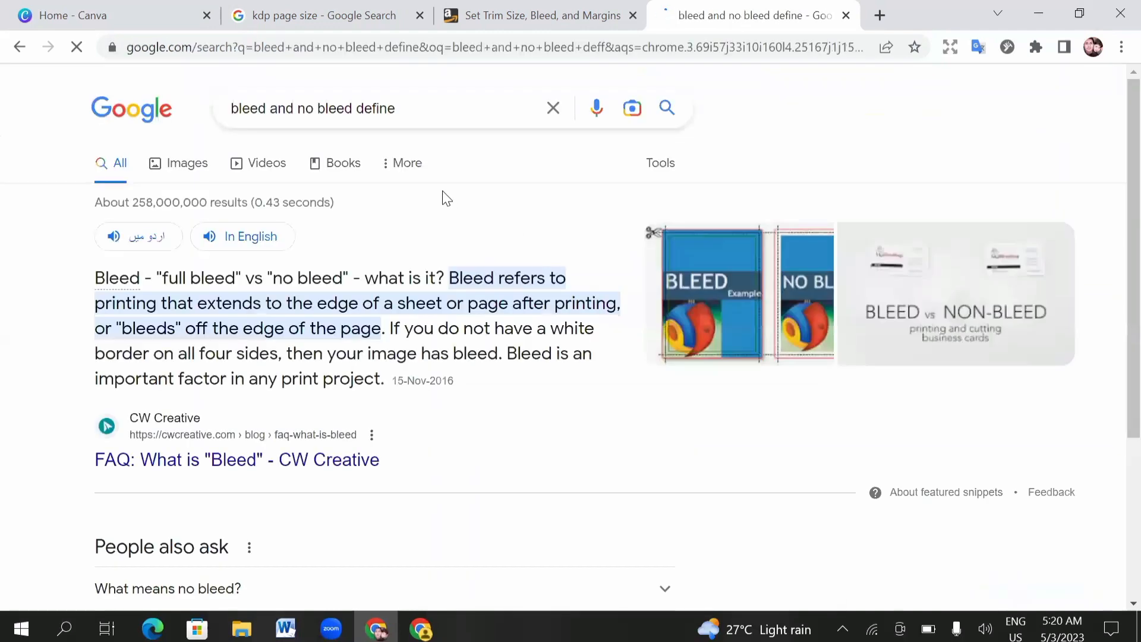
- Switch the bleed query to image results and open the source article of the "With Bleed / Without Bleed" comparison image
scroll(266, 367, down, 1)
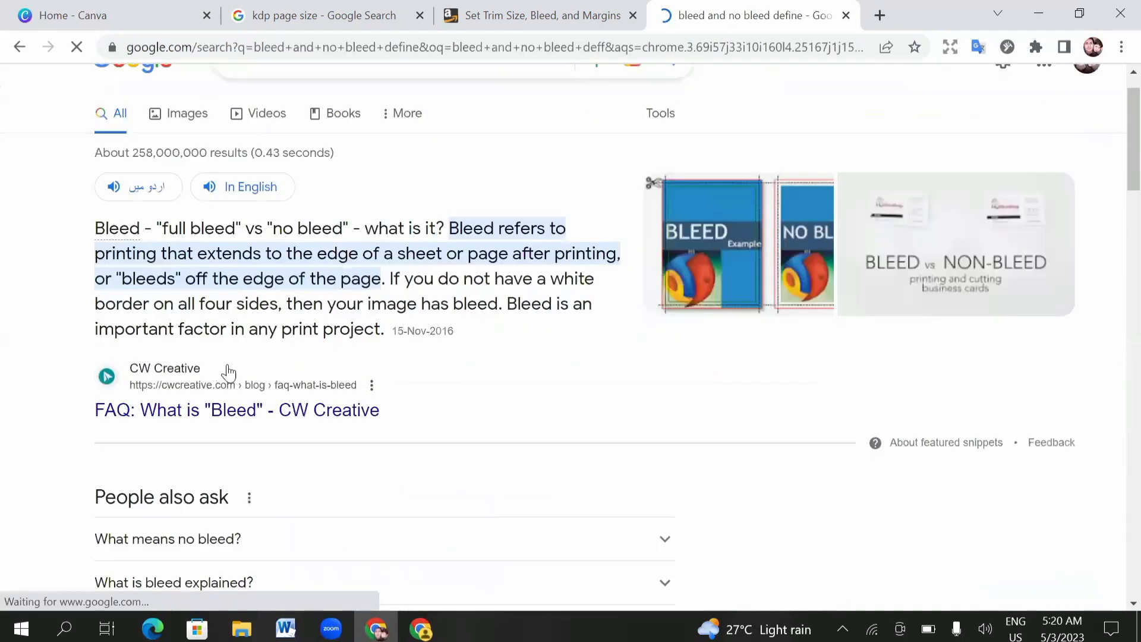
scroll(232, 380, down, 1)
scroll(184, 174, up, 2)
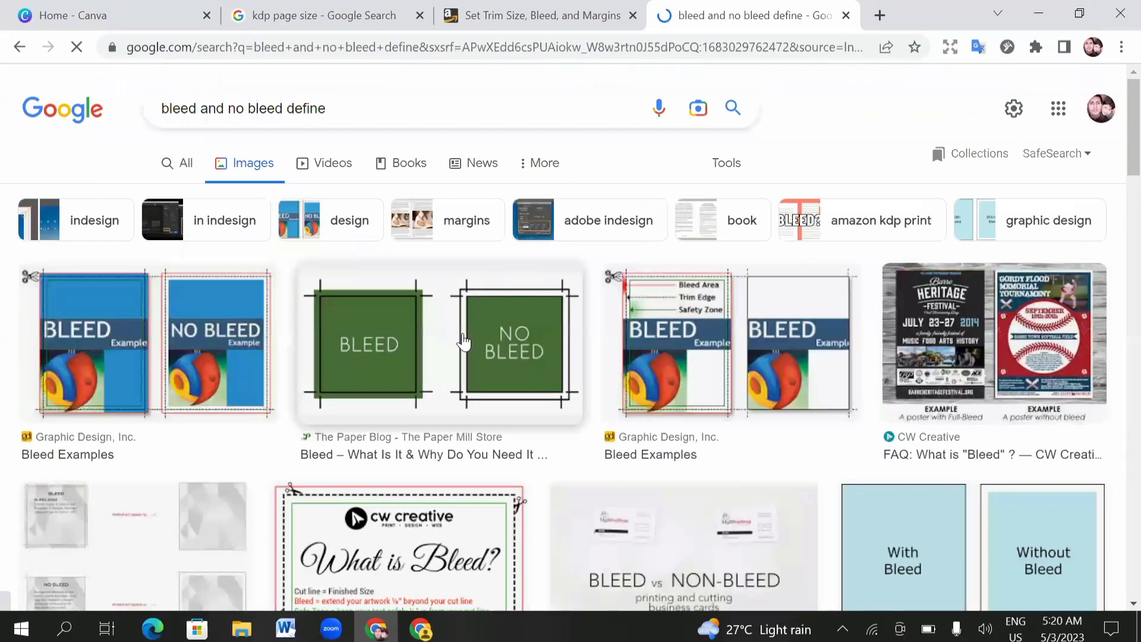
scroll(557, 348, down, 3)
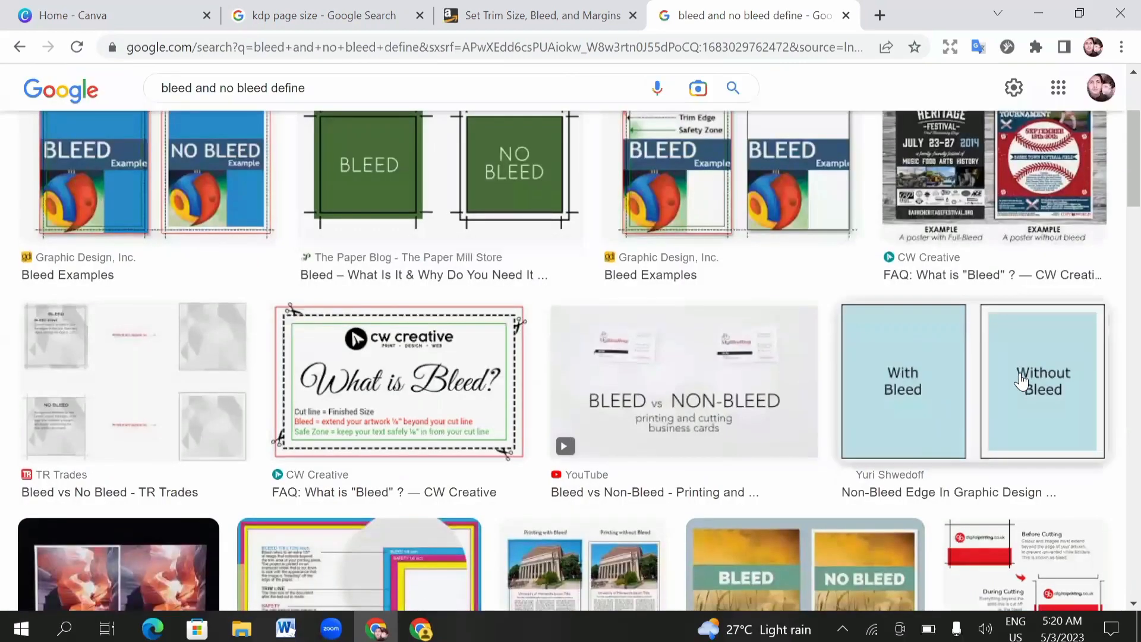
click(1020, 374)
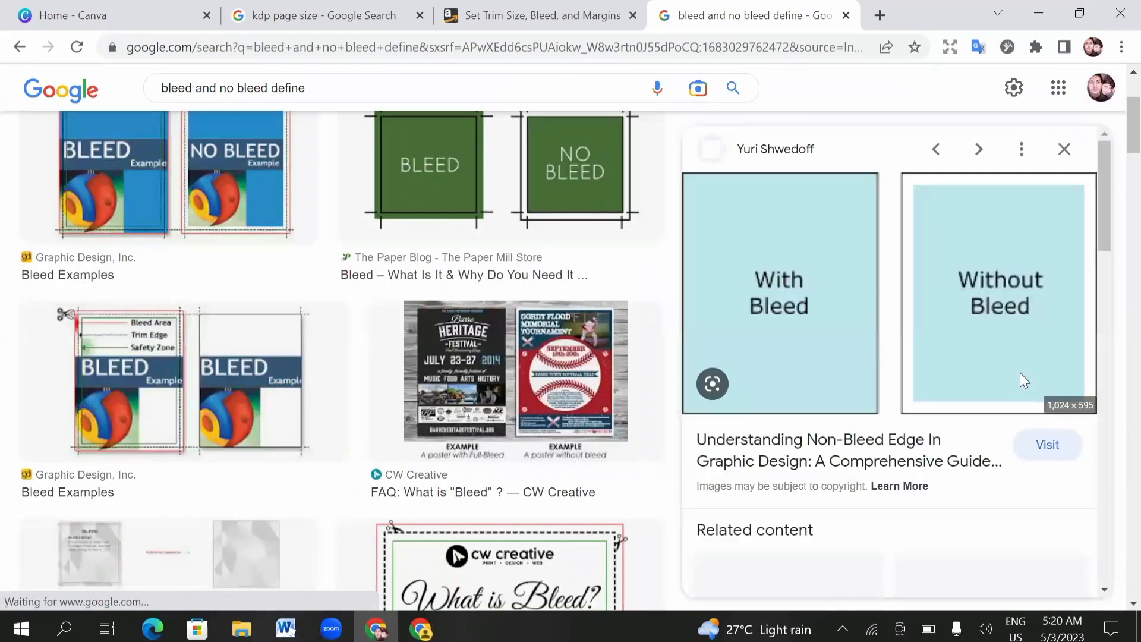
click(903, 377)
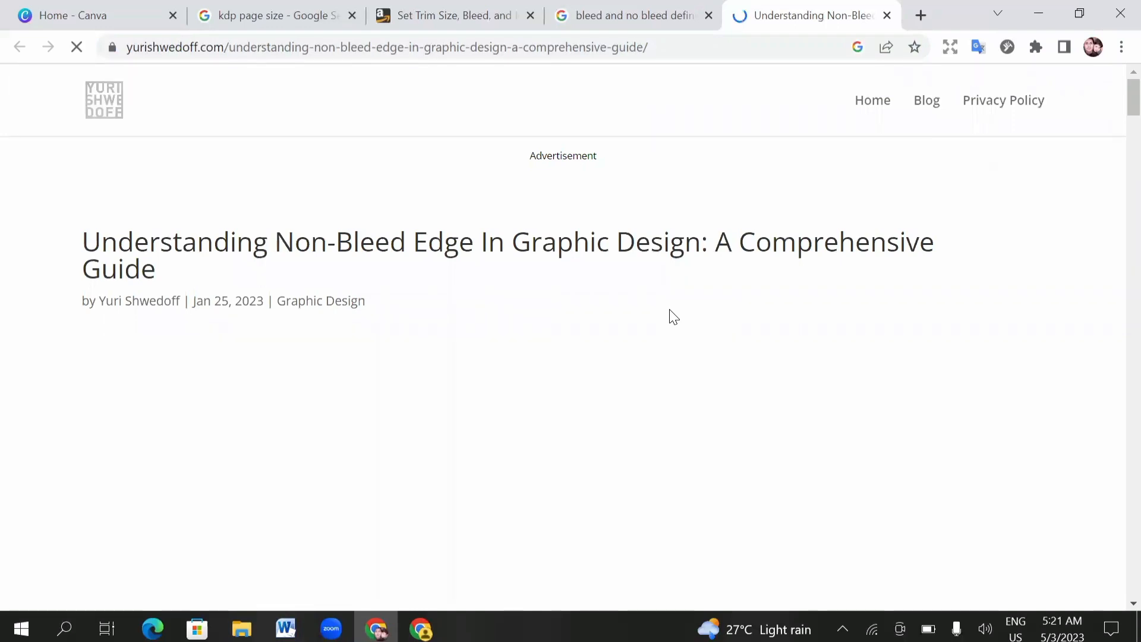
- Examine the non-bleed edge article's comparison figure and its section on the difference between bleed and no bleed, dismissing the notification request
scroll(635, 291, down, 10)
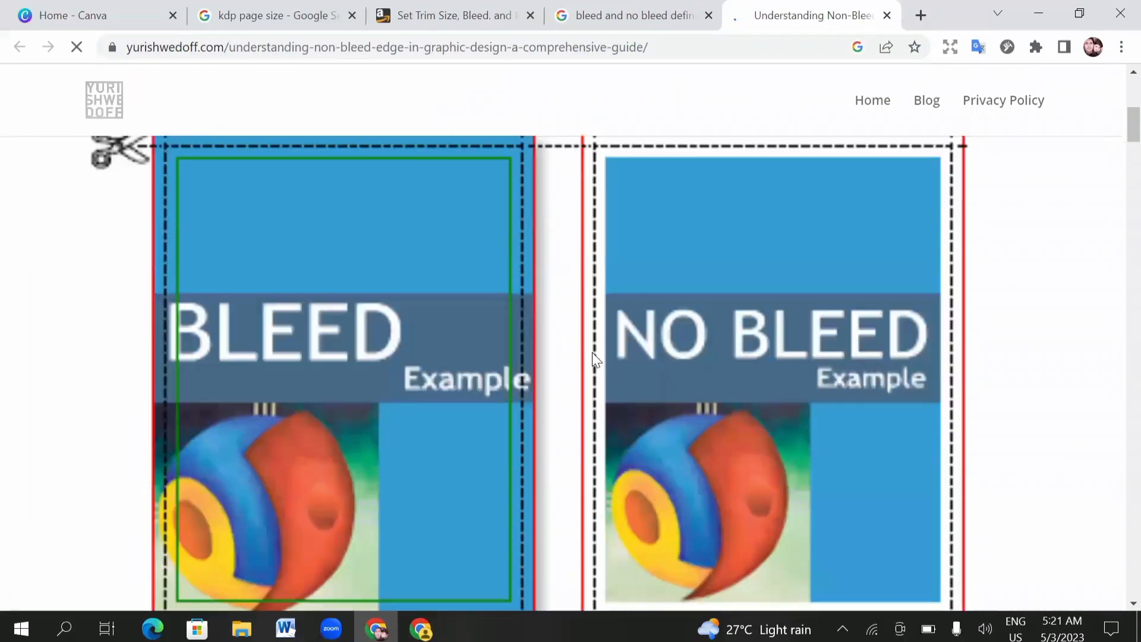
scroll(595, 360, down, 10)
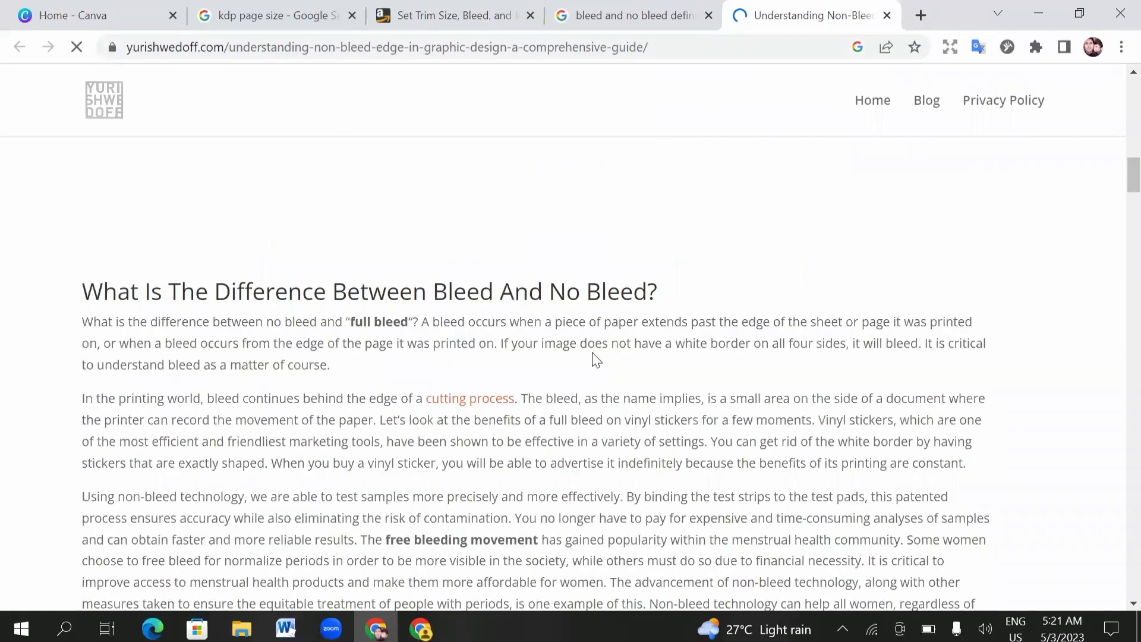
scroll(595, 360, up, 20)
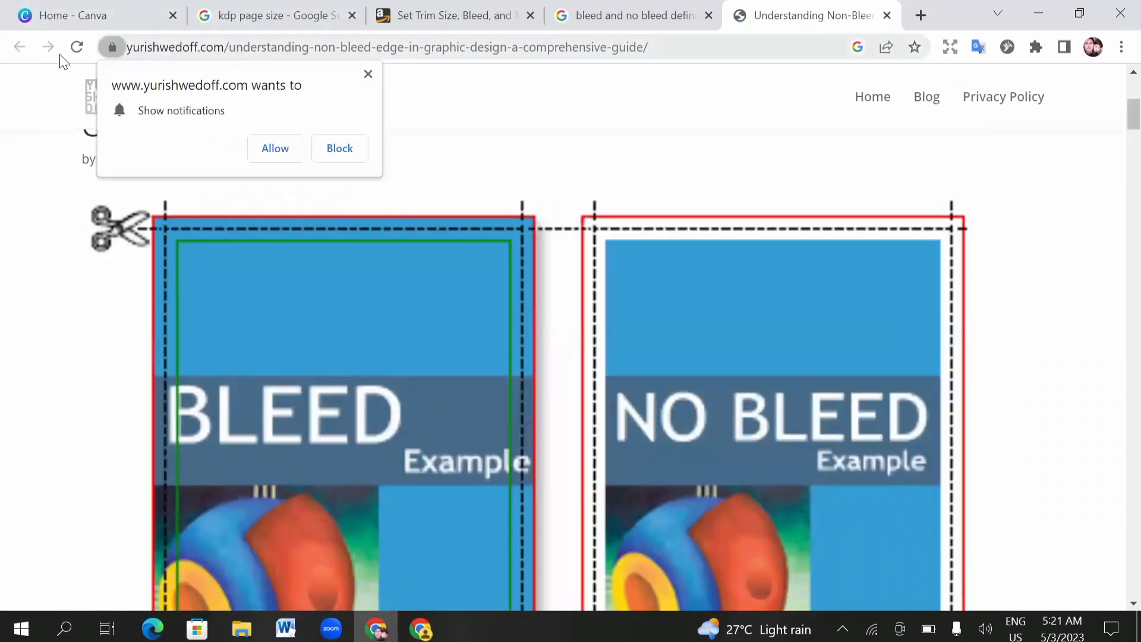
click(368, 74)
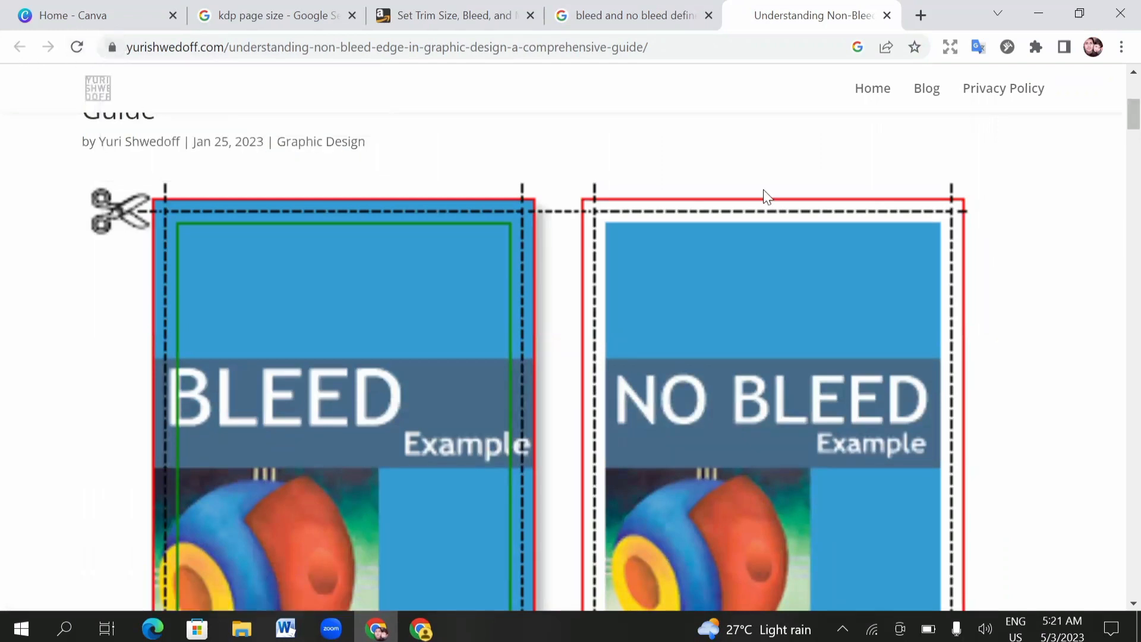
- Check the comparison image's source article again from its preview and return to the image results
click(637, 7)
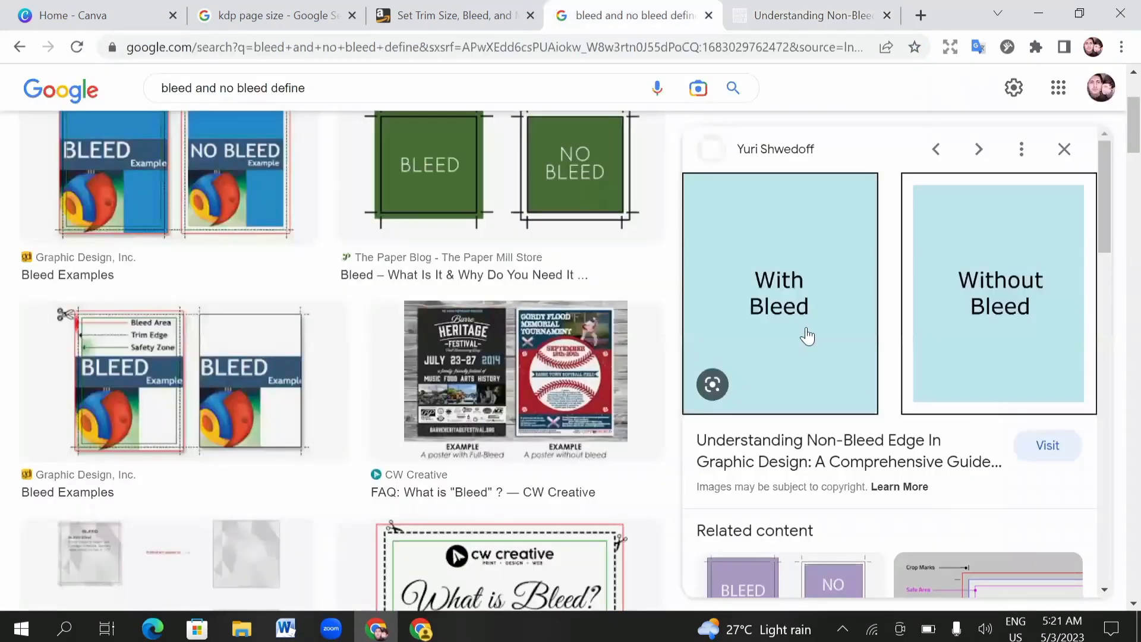
click(914, 333)
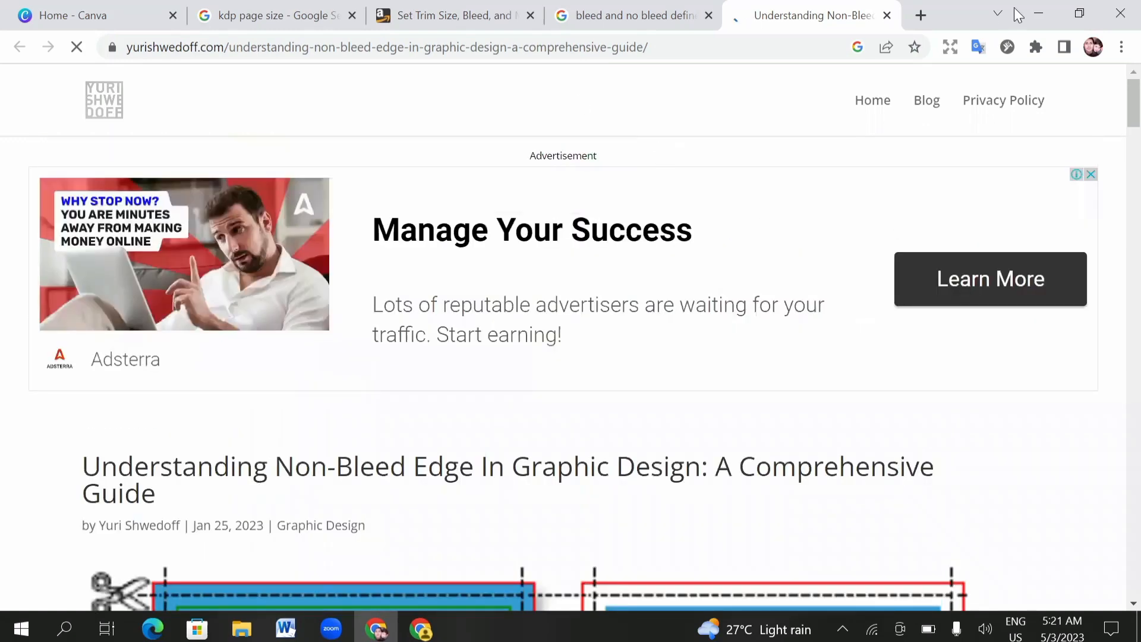
click(618, 15)
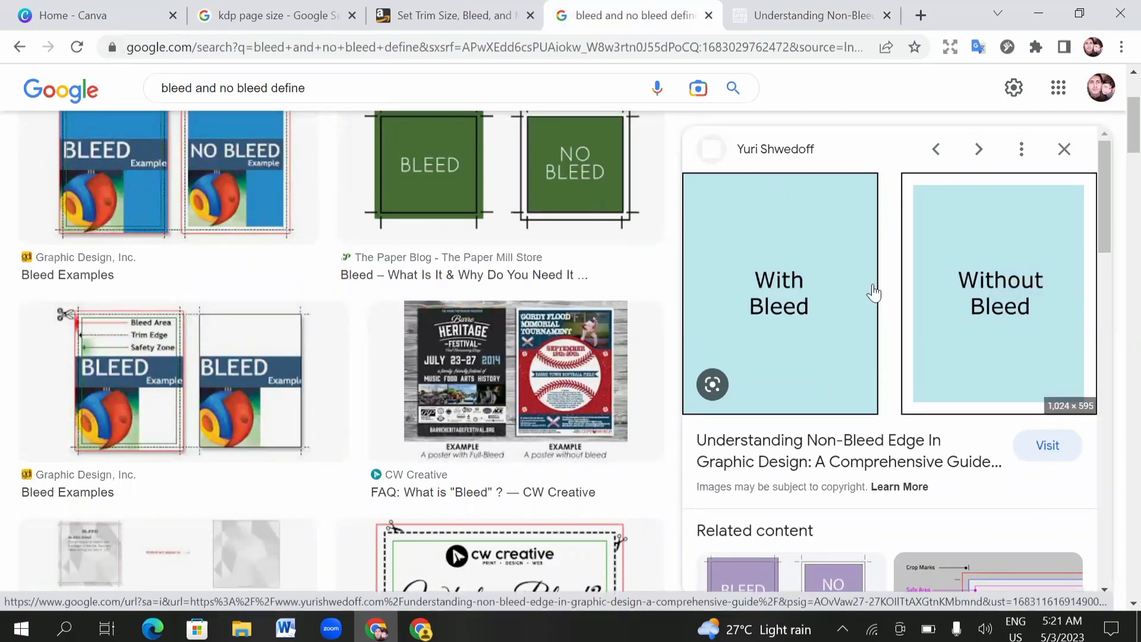
- Open the Know Online Advertising "Bleed Ads" page through the comparison image's visual matches and close the non-bleed edge article
click(710, 389)
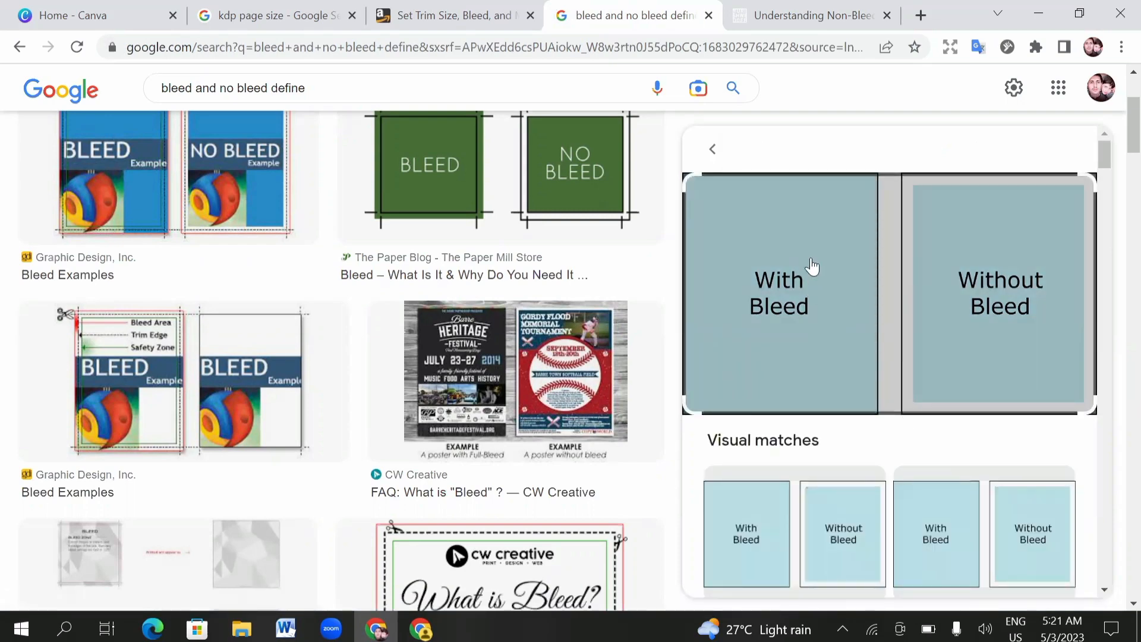
scroll(812, 267, down, 5)
click(828, 275)
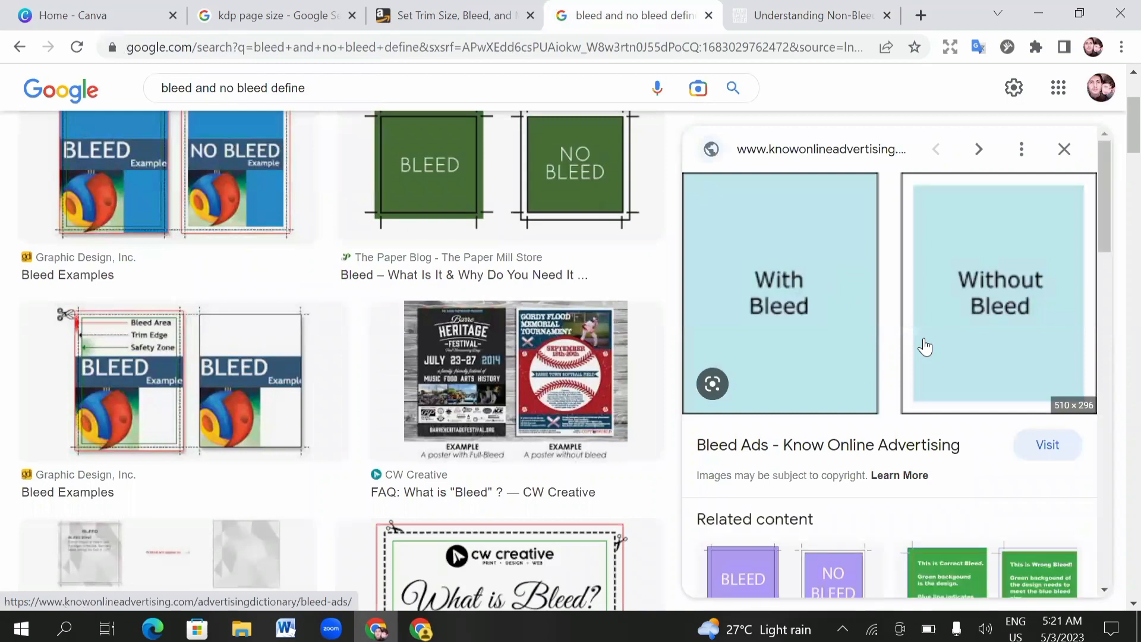
click(925, 338)
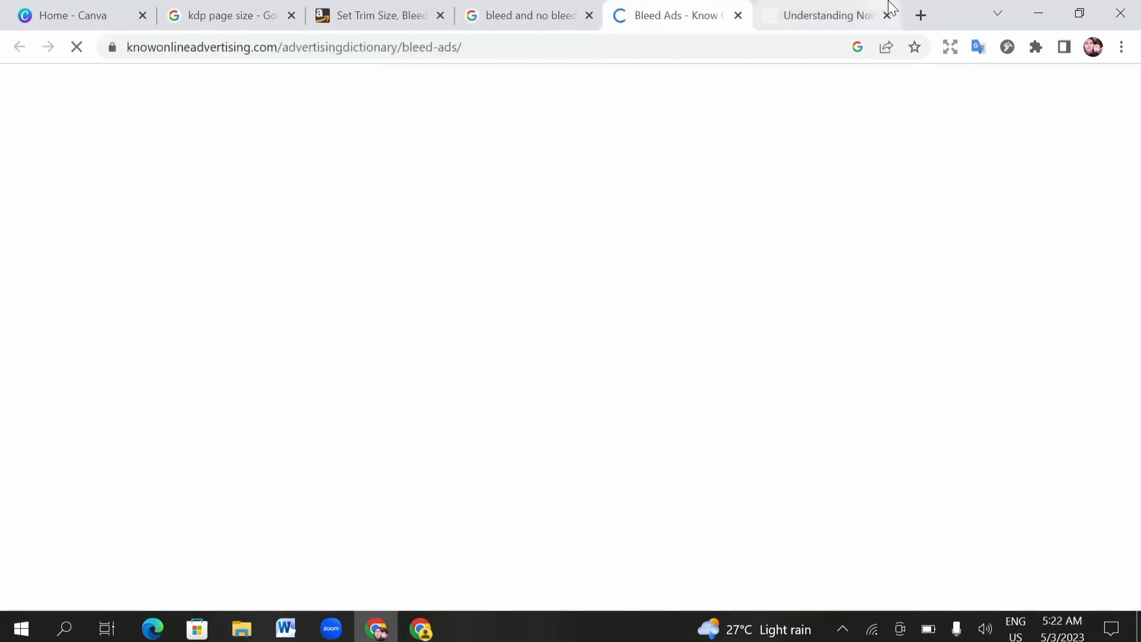
mouse_move(890, 7)
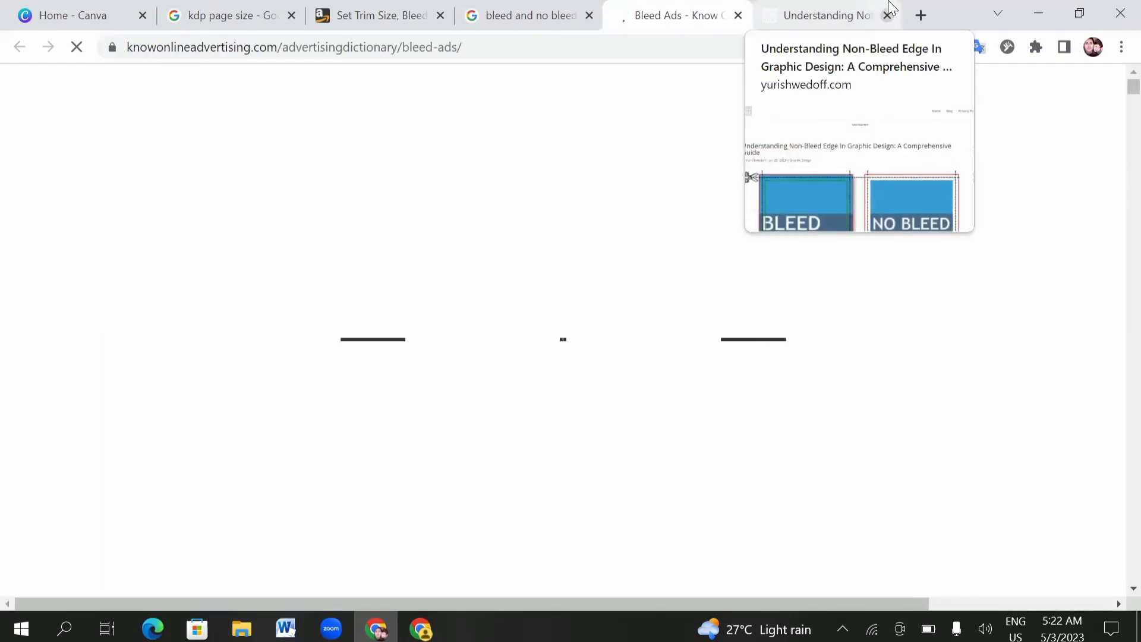
click(888, 14)
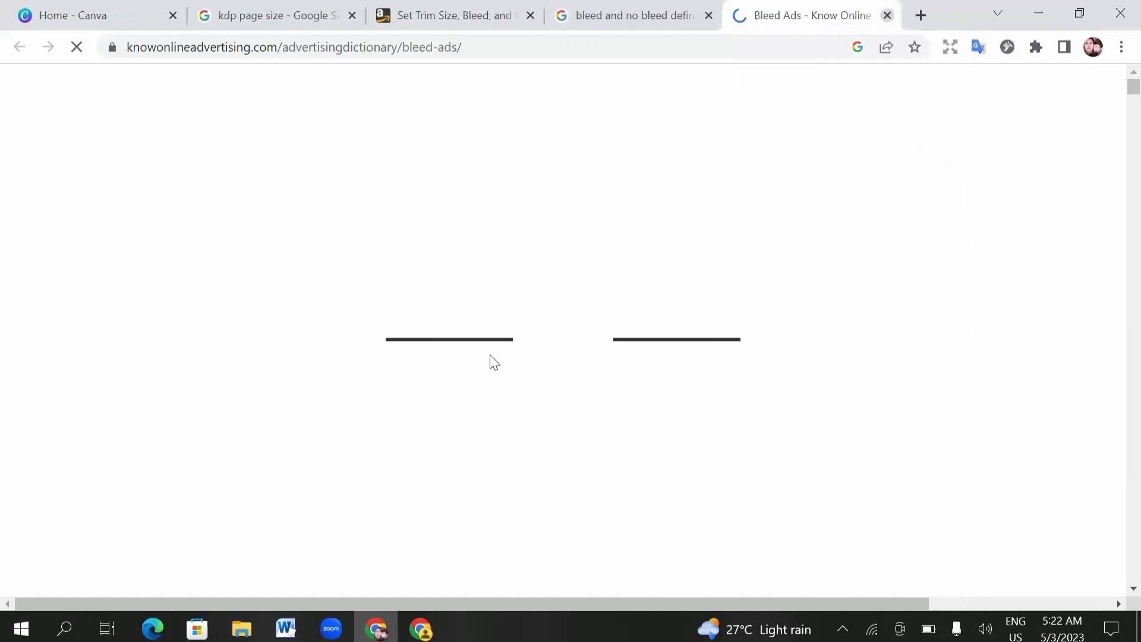
- Examine the "Bleed Ads" page, focusing on the definition and the With Bleed and Without Bleed illustrations
scroll(640, 408, down, 3)
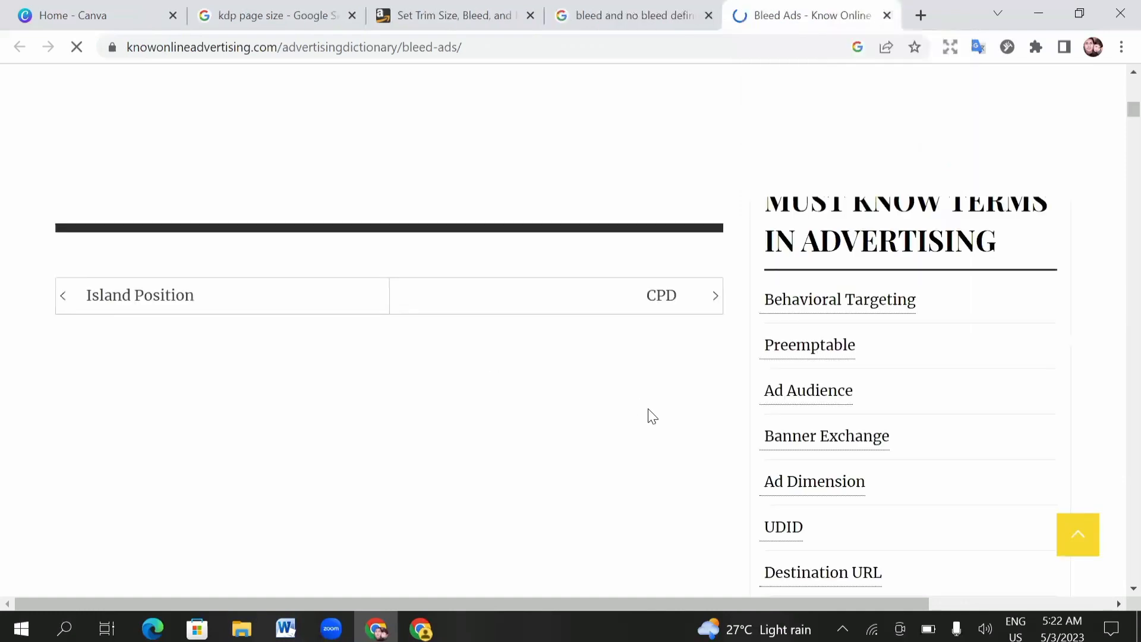
scroll(650, 415, up, 5)
scroll(181, 196, down, 1)
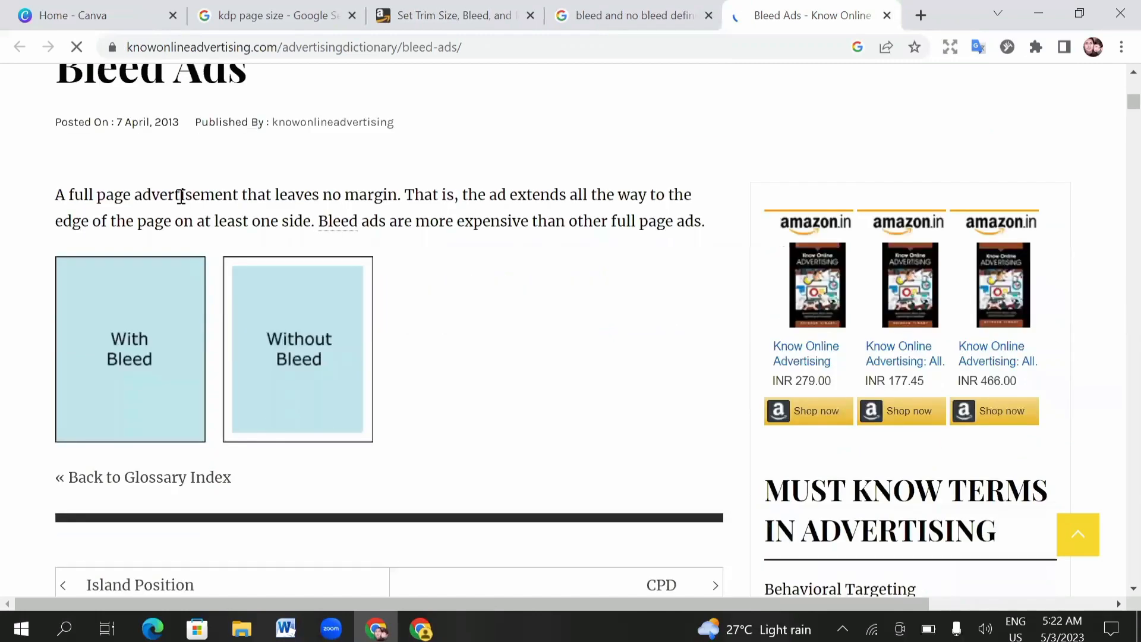
scroll(181, 196, down, 2)
scroll(113, 287, up, 2)
scroll(128, 261, up, 3)
scroll(167, 301, down, 3)
scroll(291, 291, down, 20)
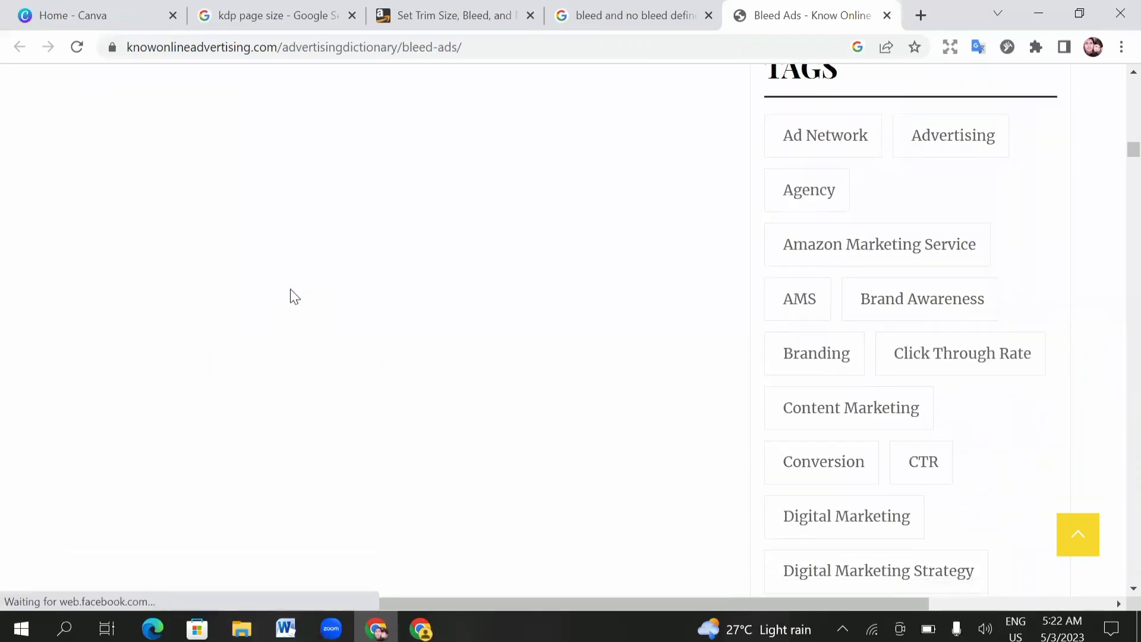
scroll(290, 289, down, 11)
scroll(290, 289, up, 17)
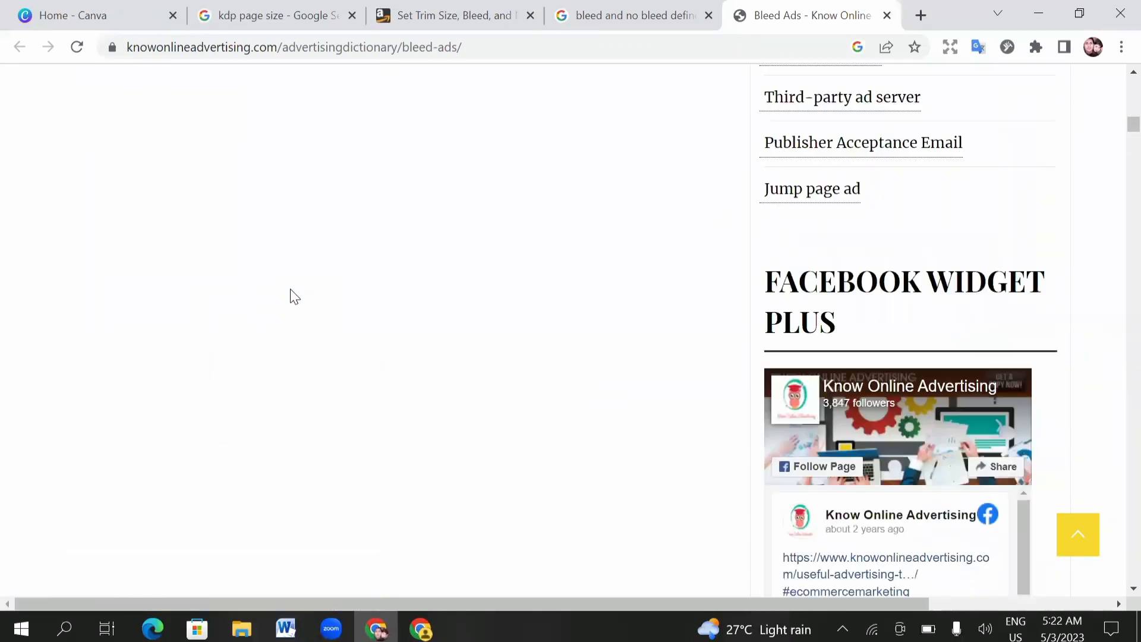
scroll(290, 289, up, 12)
scroll(262, 335, down, 3)
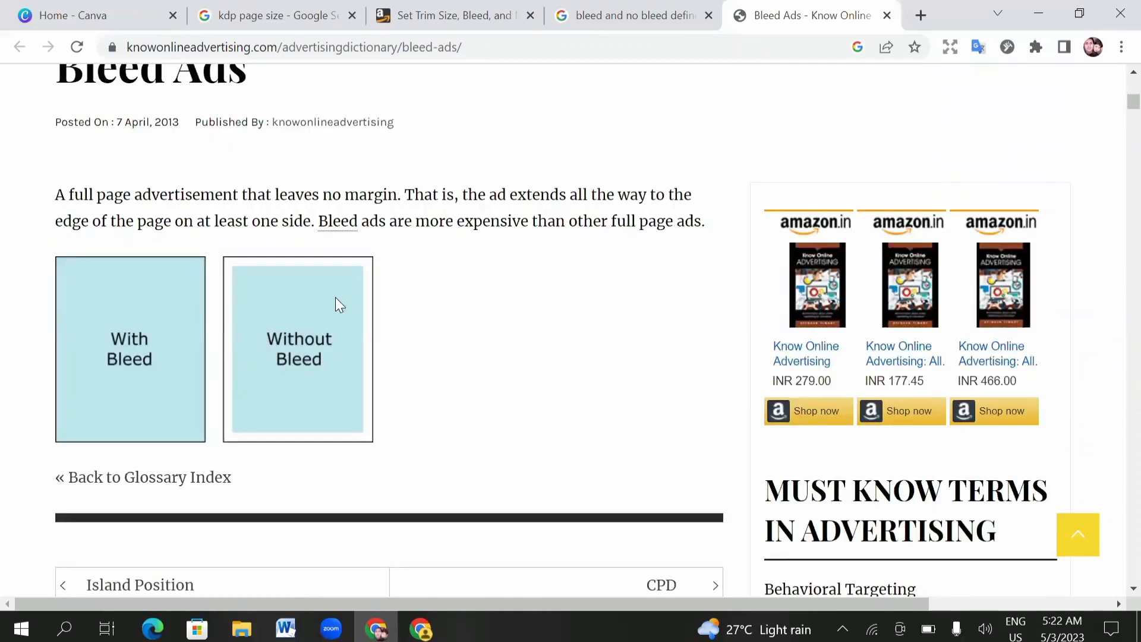
scroll(167, 310, down, 1)
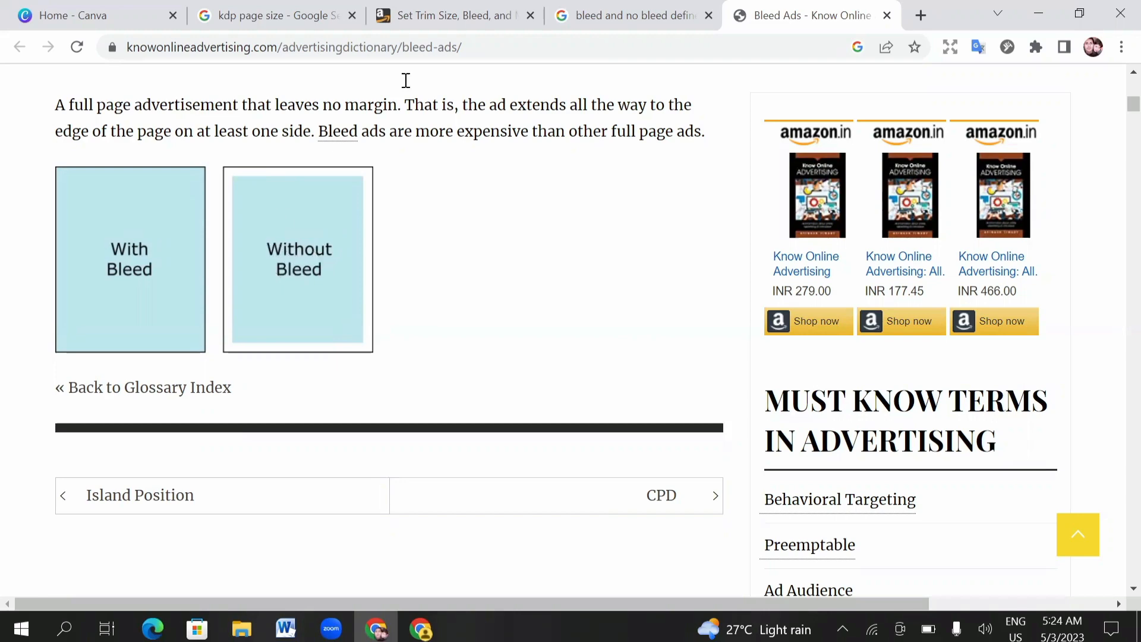
- Go back to the KDP trim size help page and review its Trim Size and Bleed sections with the book interior examples
click(426, 15)
scroll(390, 386, down, 6)
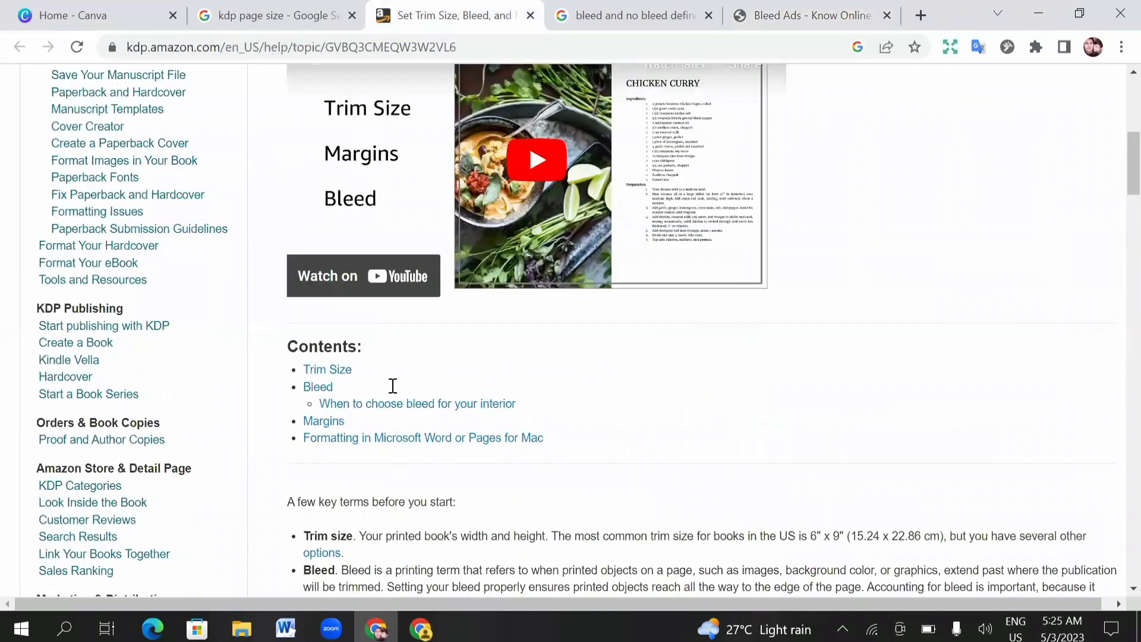
click(347, 370)
scroll(515, 373, down, 5)
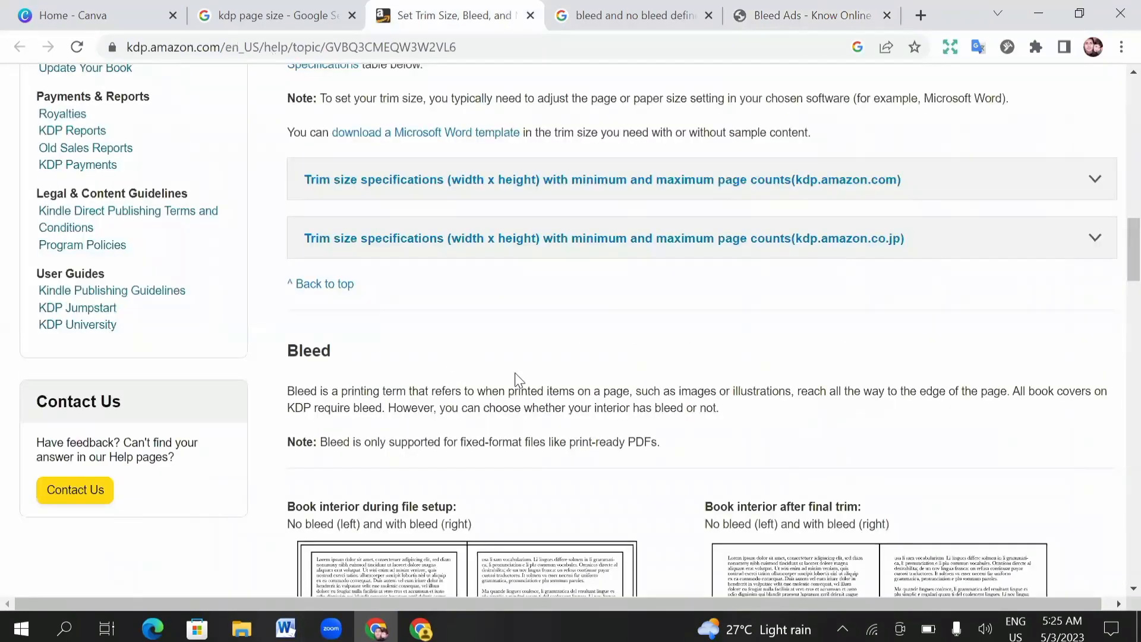
scroll(514, 373, down, 5)
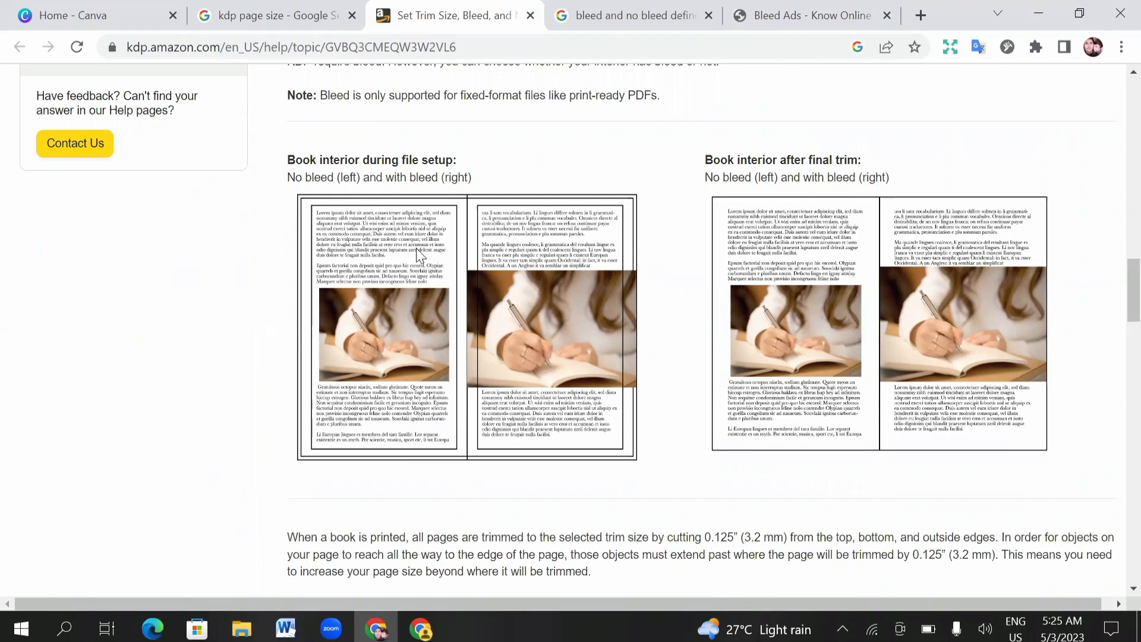
scroll(423, 249, down, 3)
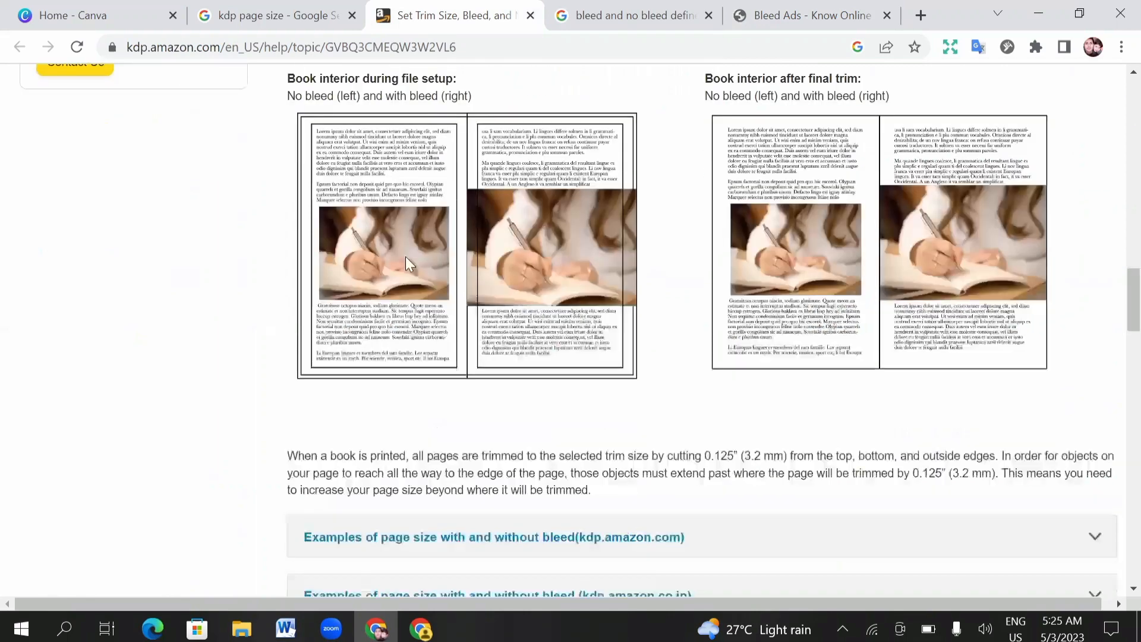
scroll(265, 387, down, 3)
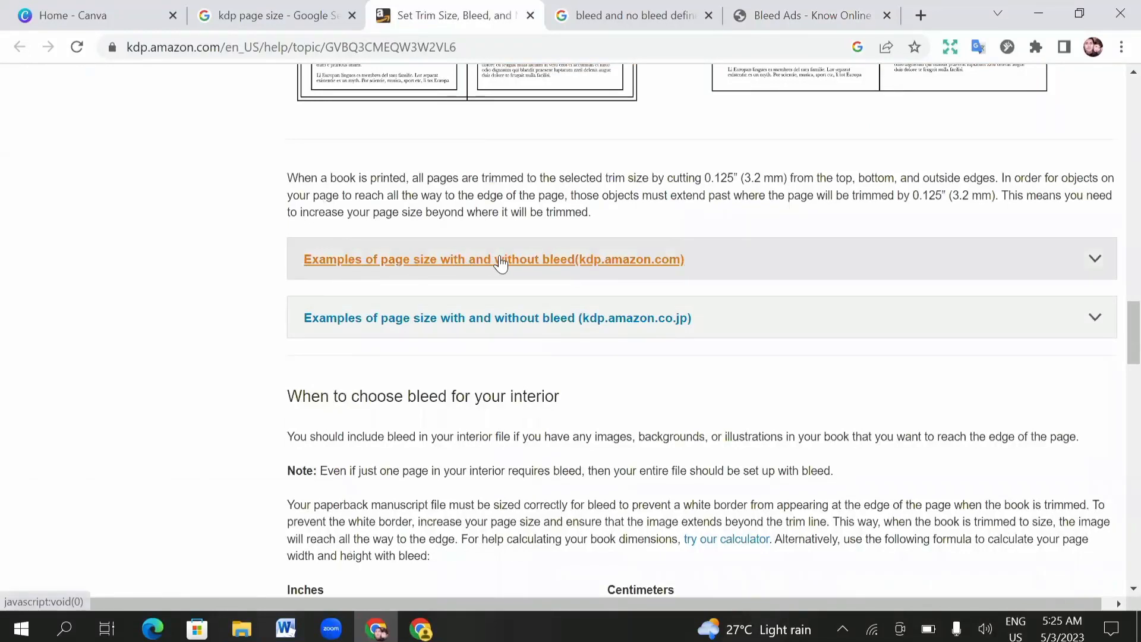
- Expand the kdp.amazon.com page size examples and compare sizes with and without bleed, highlighting the 5.125" bleed width and the 5" x 8" size
click(1093, 261)
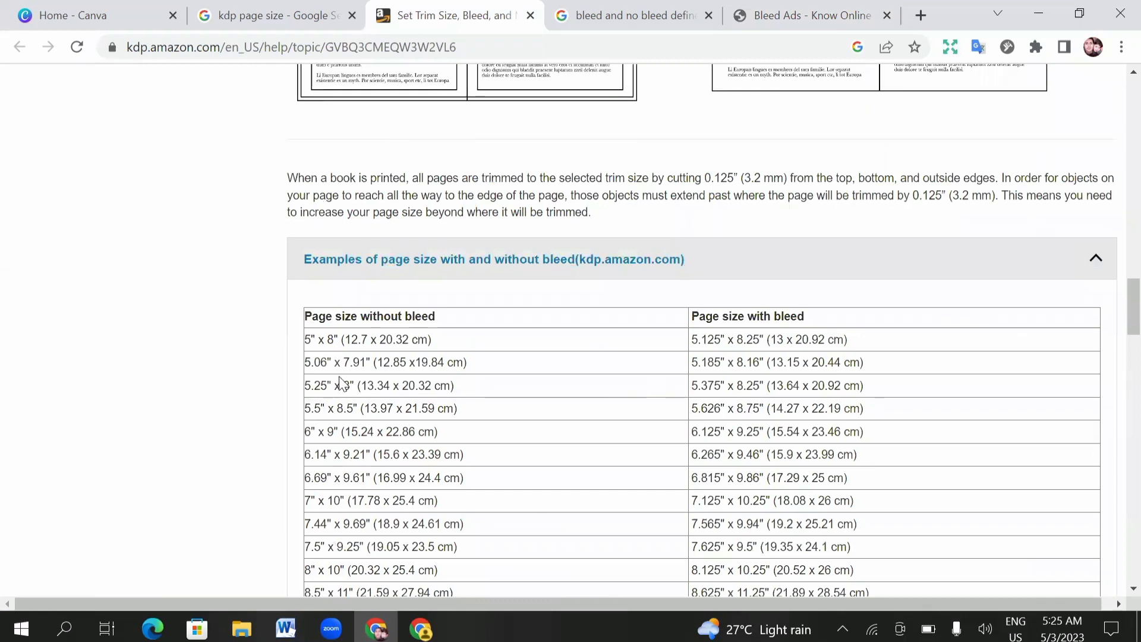
scroll(342, 365, down, 2)
scroll(342, 365, down, 1)
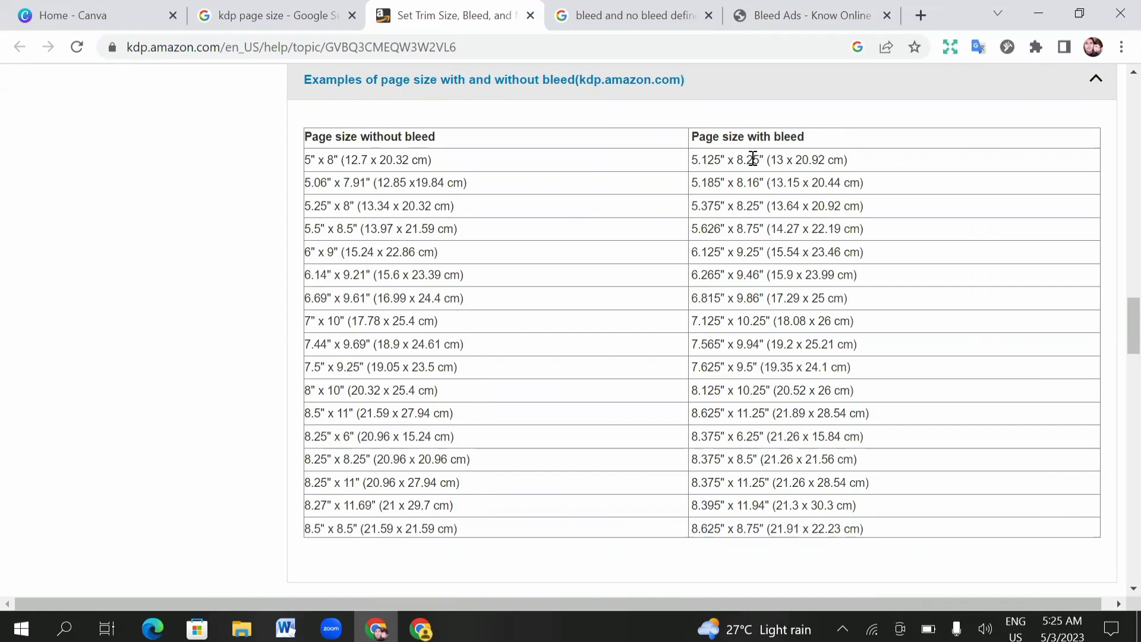
drag(690, 159, 721, 162)
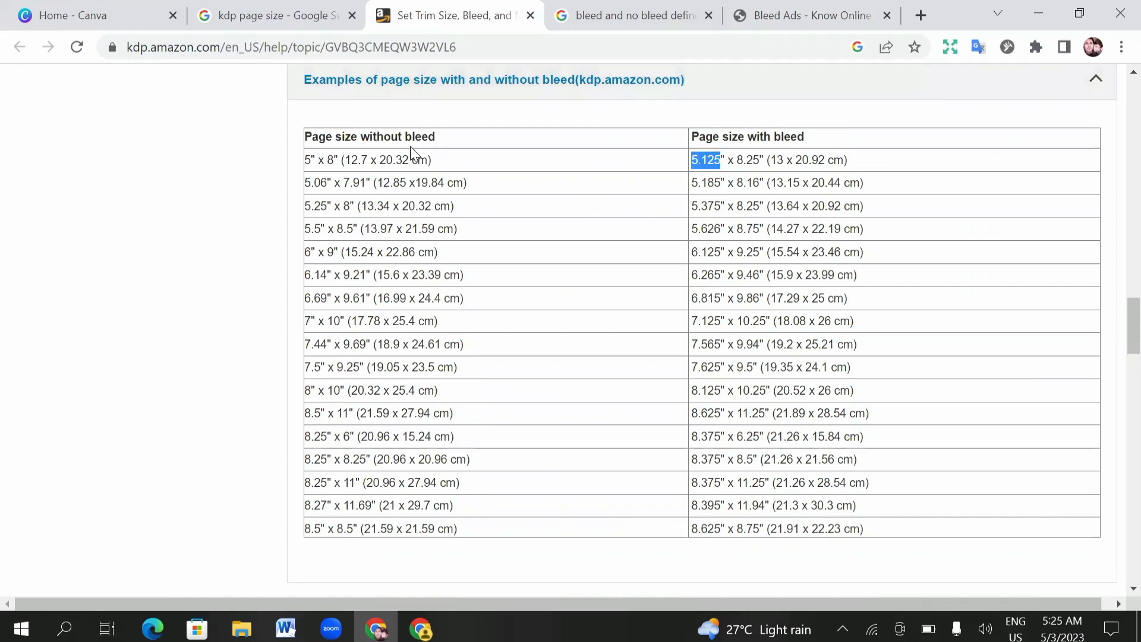
click(307, 160)
drag(306, 160, 342, 160)
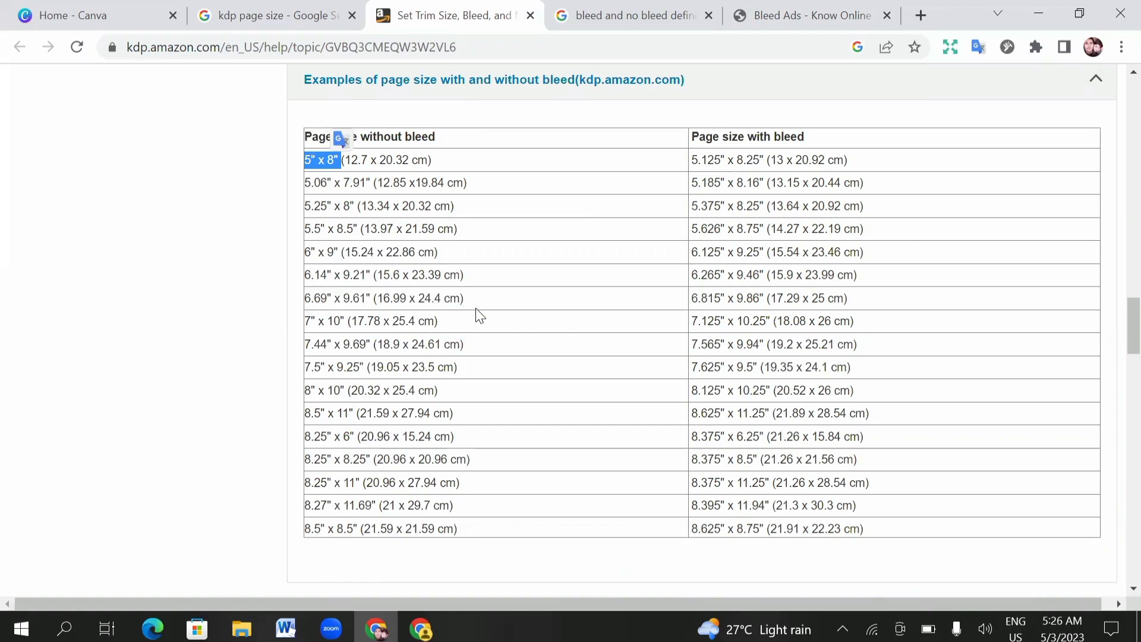
scroll(473, 297, down, 1)
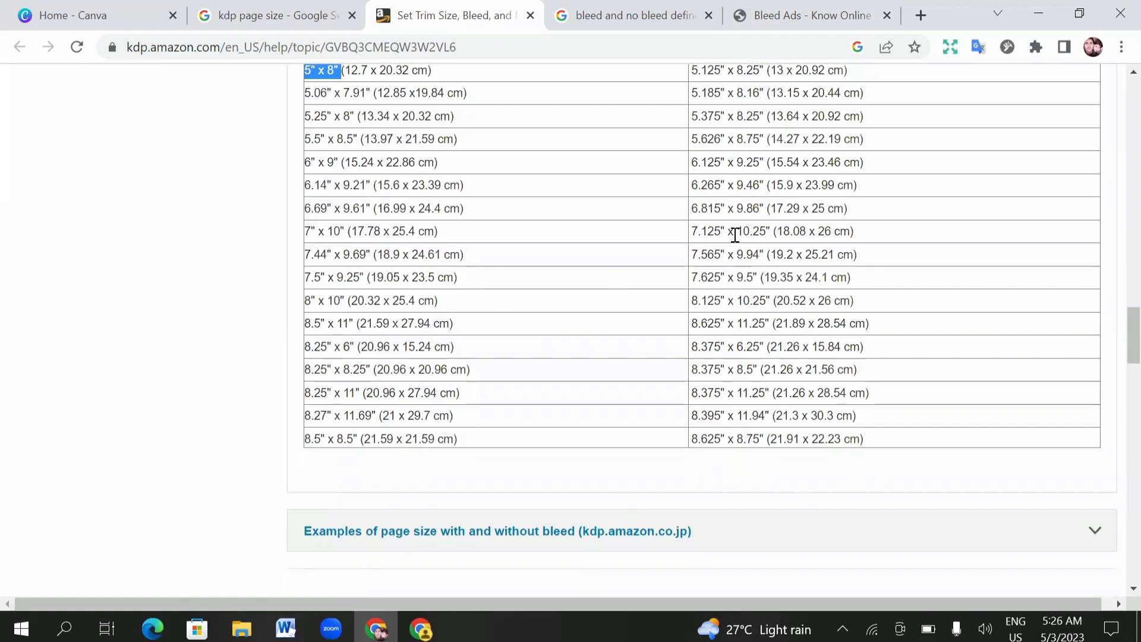
scroll(735, 235, up, 1)
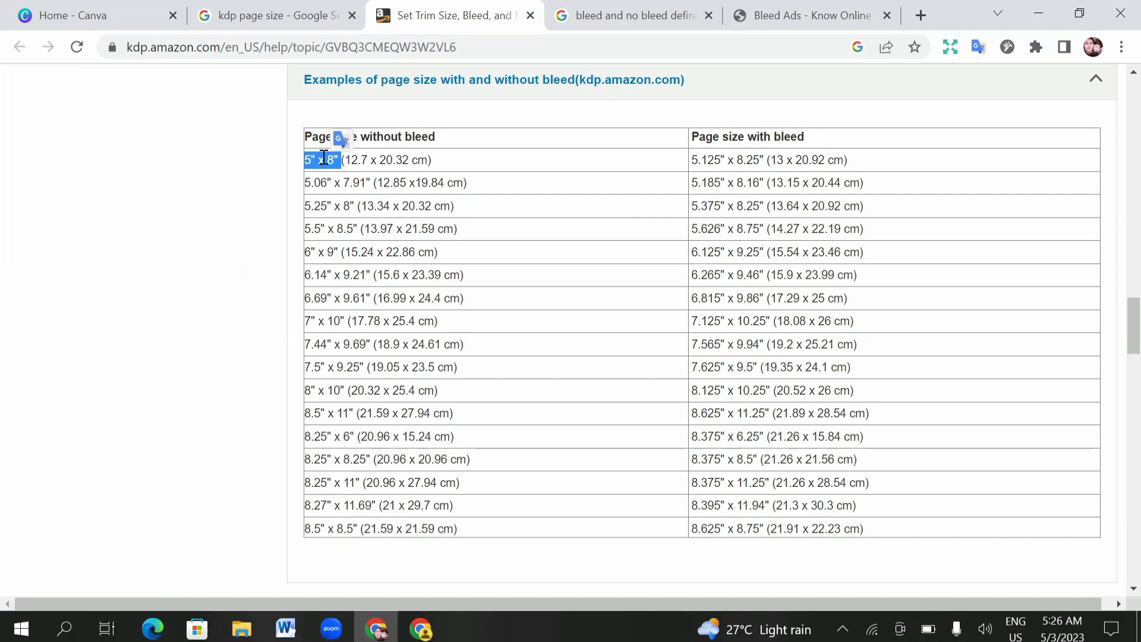
scroll(345, 437, down, 1)
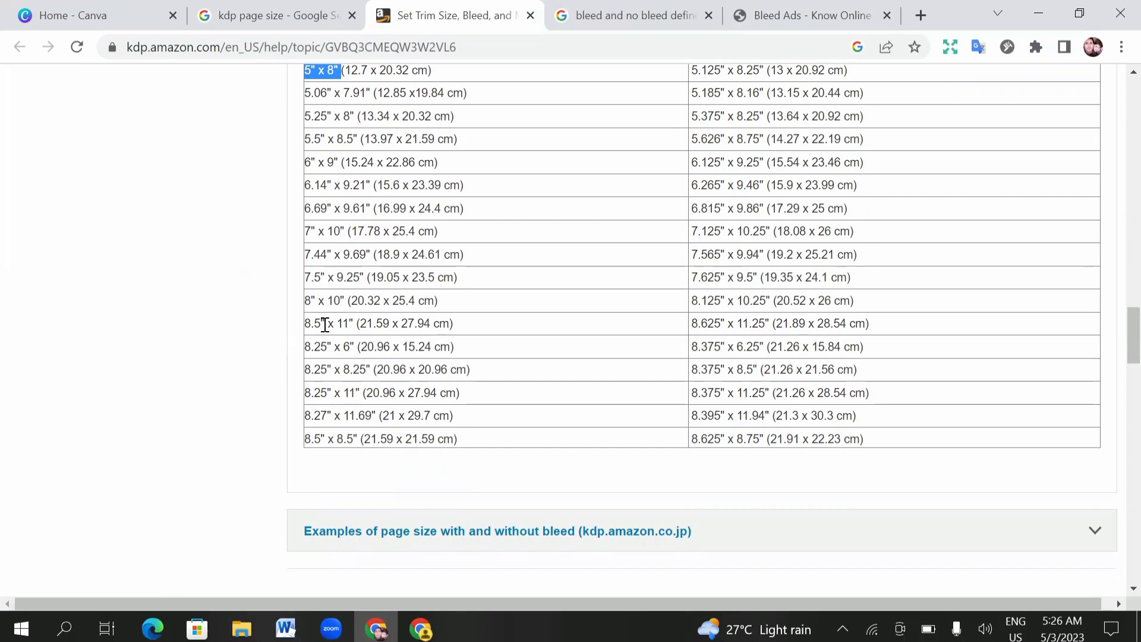
- Pick the 8.5" x 11" no-bleed size from the KDP table and enter 8.5 × 11 in as a custom design size in Canva
drag(355, 324, 309, 322)
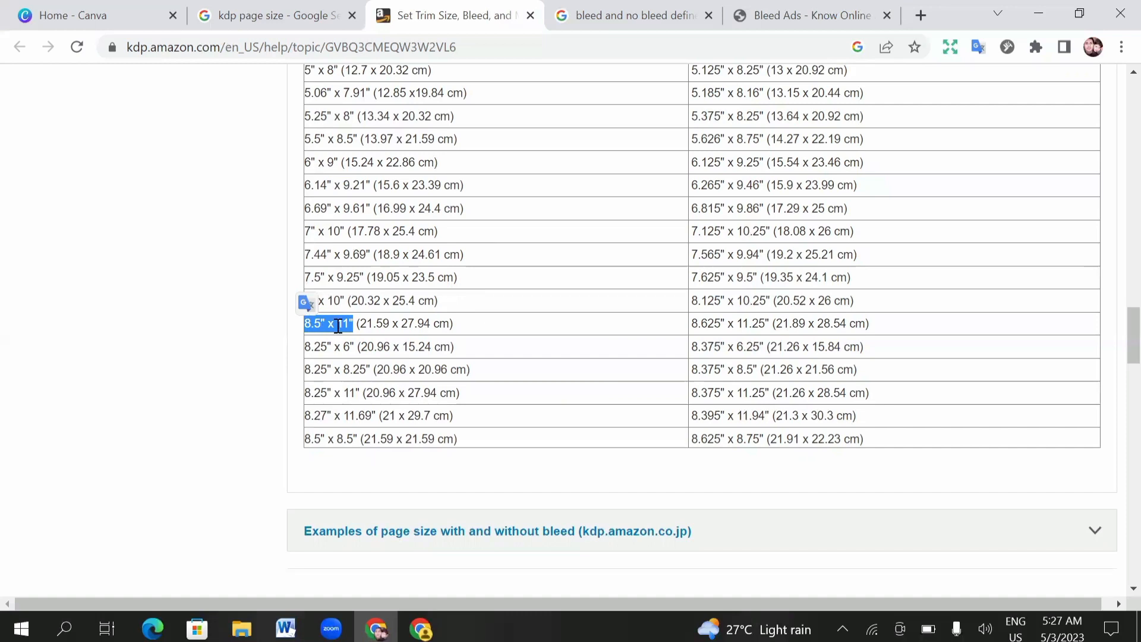
click(356, 324)
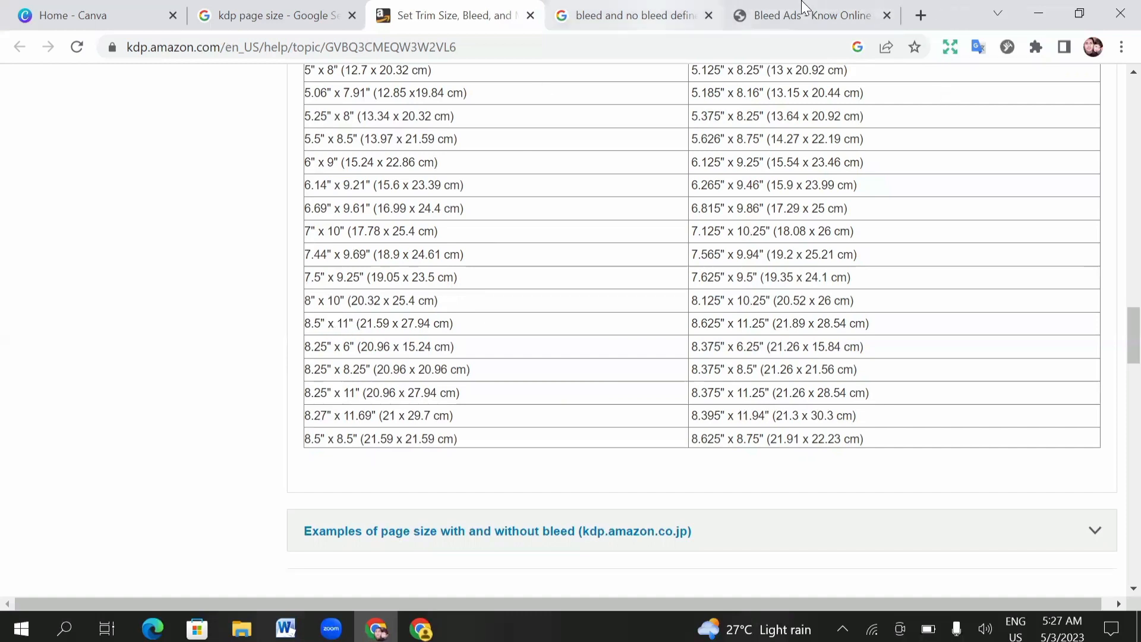
click(68, 8)
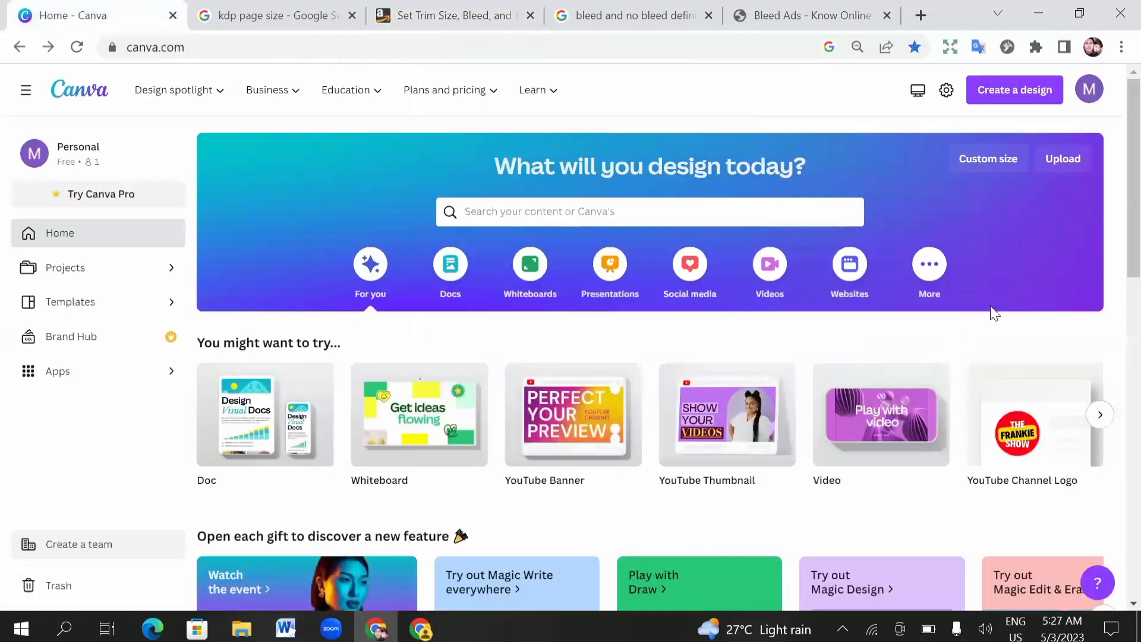
click(979, 172)
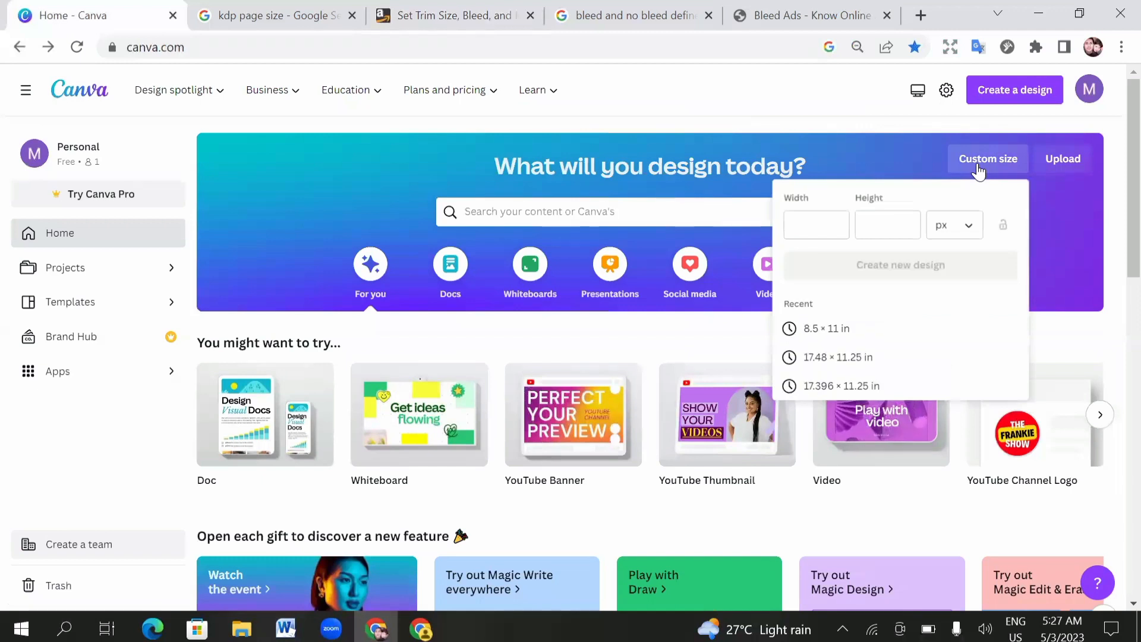
click(809, 225)
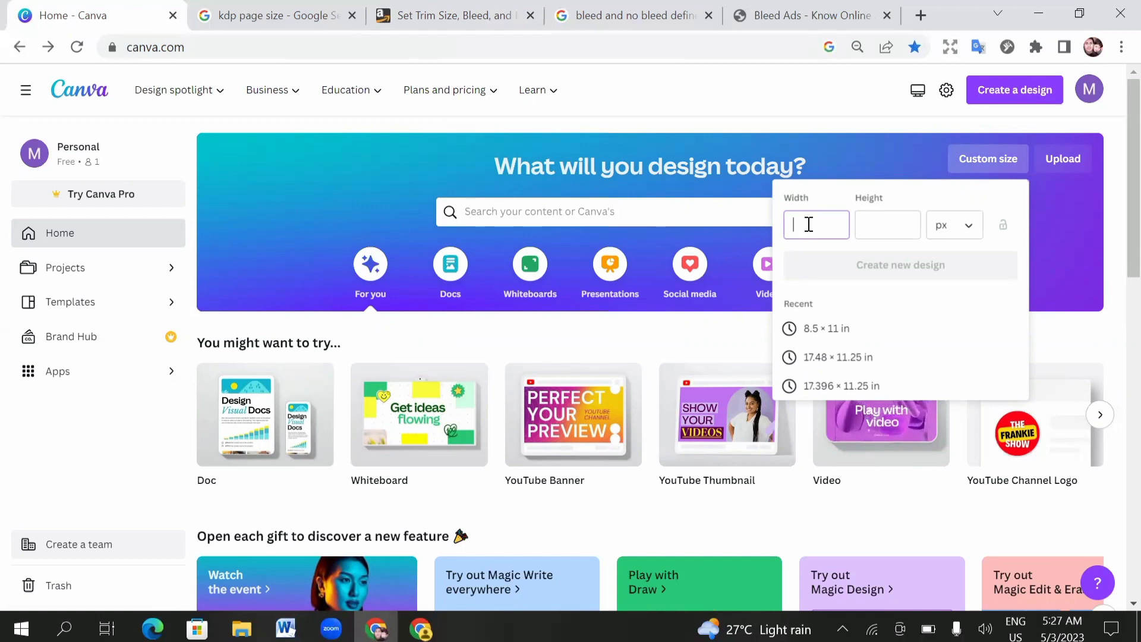
click(968, 236)
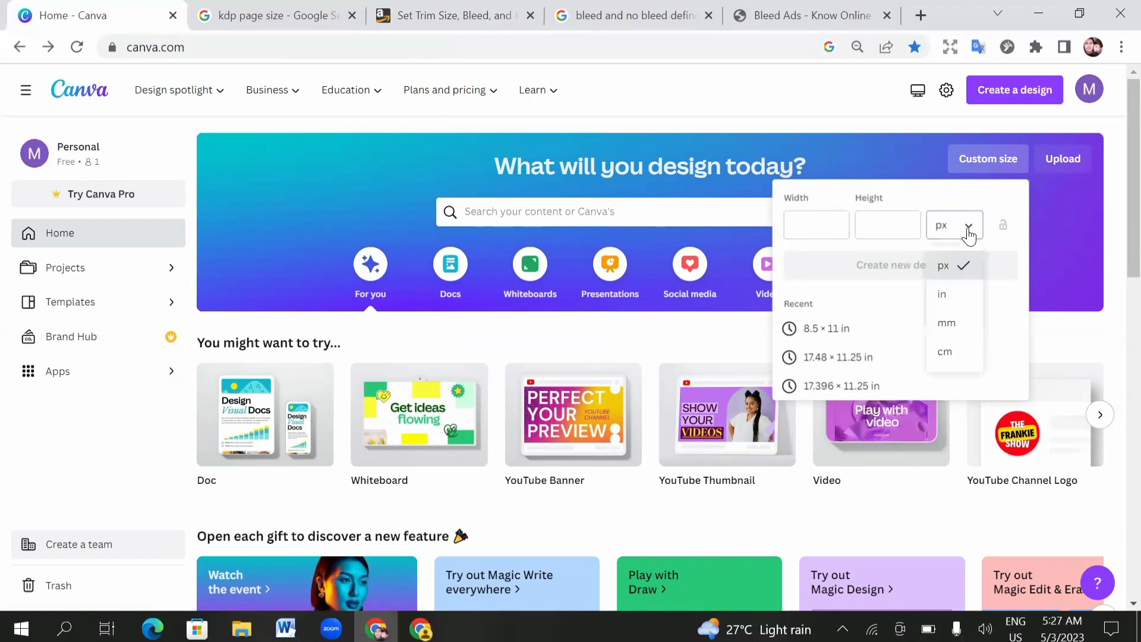
click(951, 300)
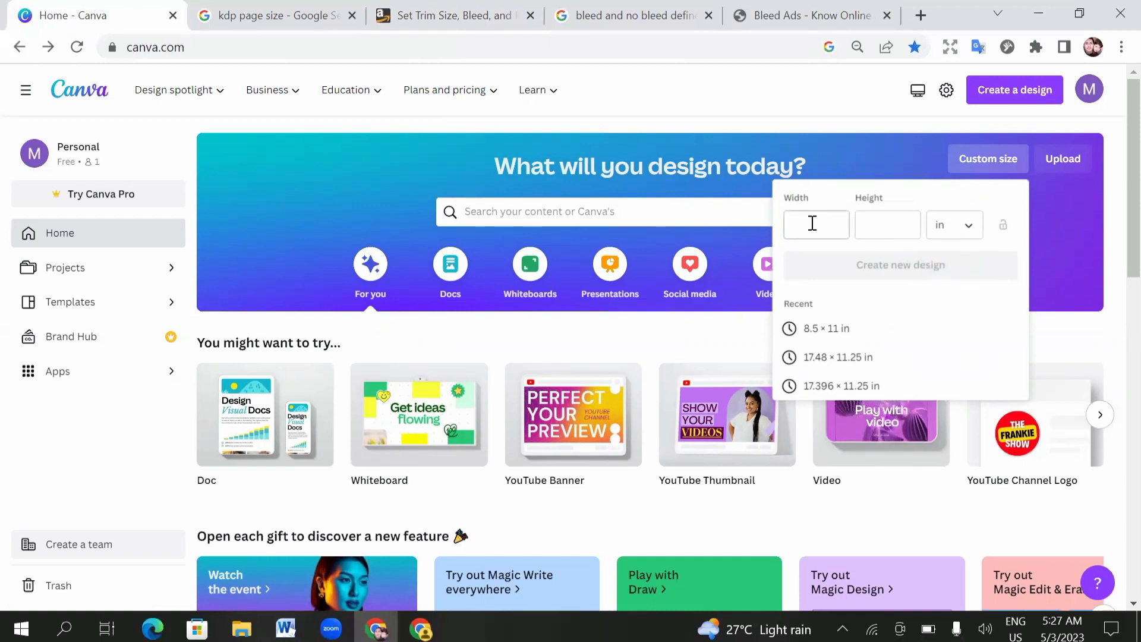
click(967, 231)
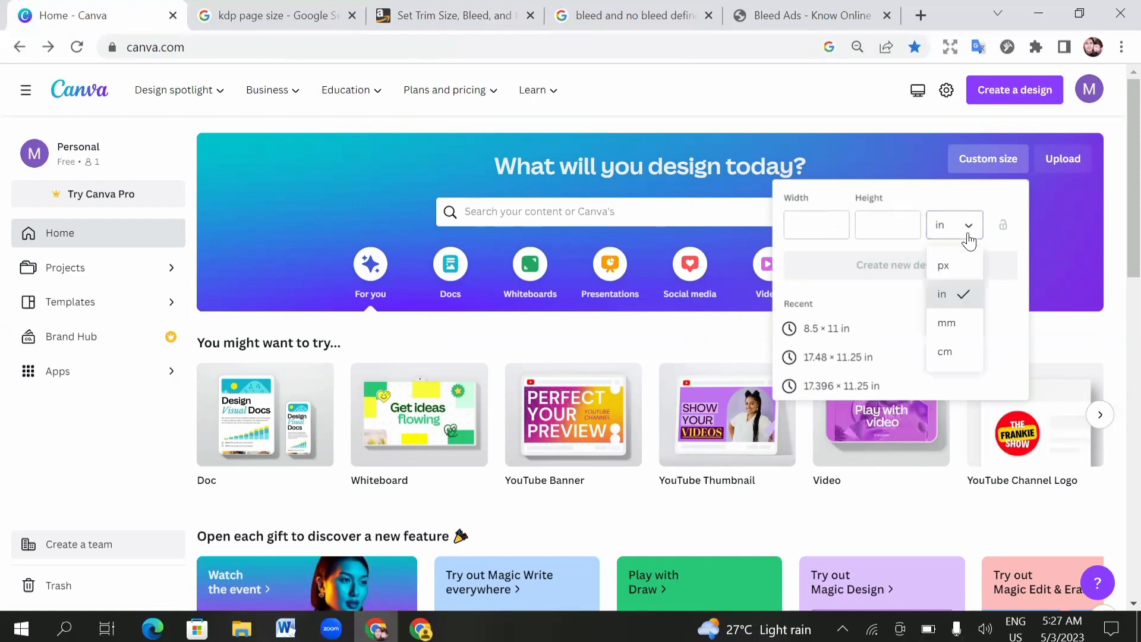
click(945, 294)
click(811, 225)
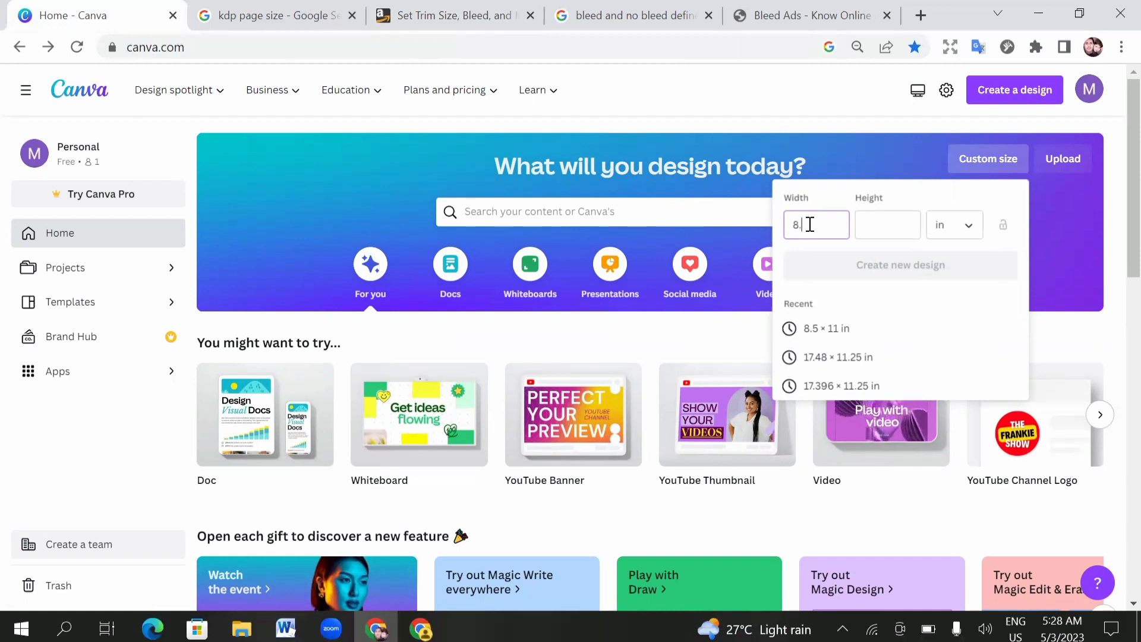
click(902, 223)
text(11)
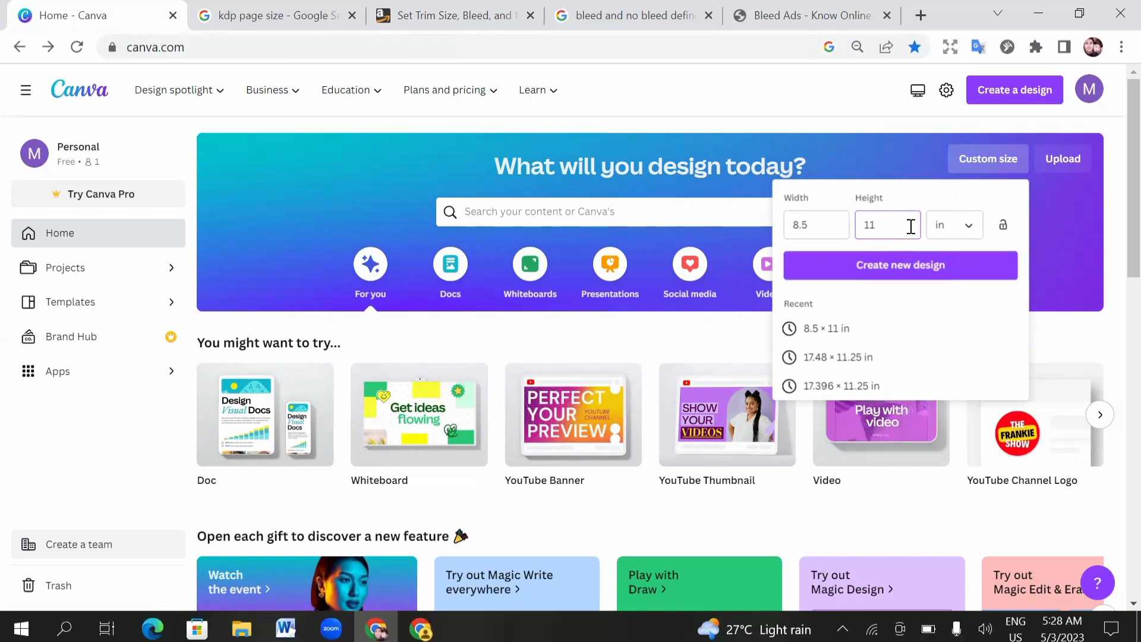
- Return to the KDP page size table and review the 8.5" x 11" entry among the sizes without bleed
click(455, 16)
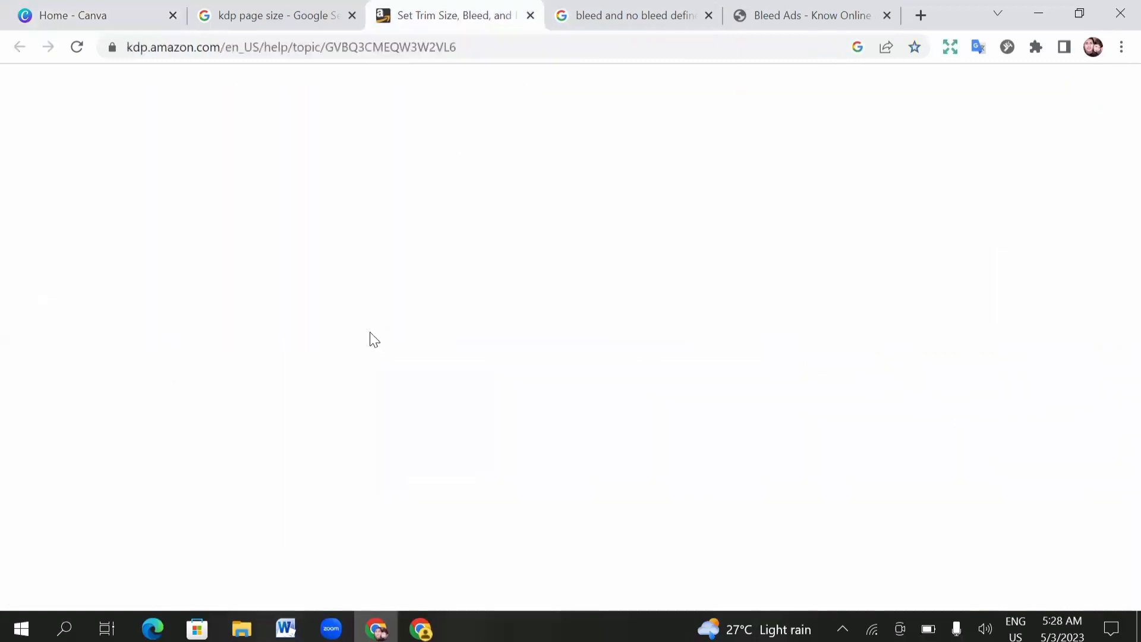
scroll(334, 341, up, 3)
scroll(332, 356, down, 2)
scroll(332, 357, down, 3)
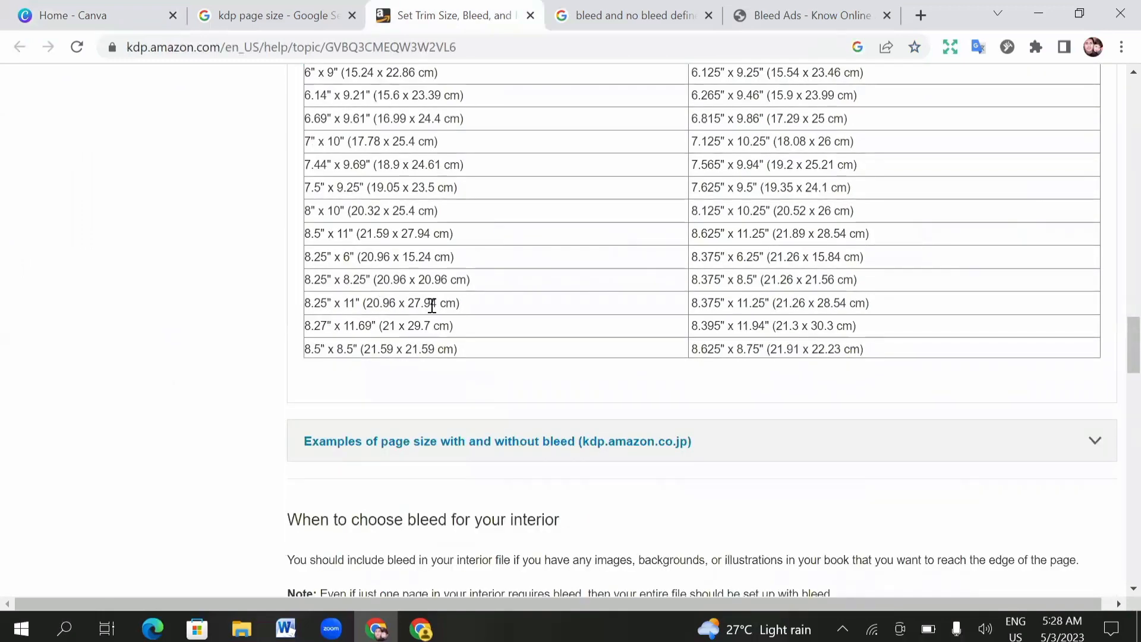
scroll(275, 226, up, 3)
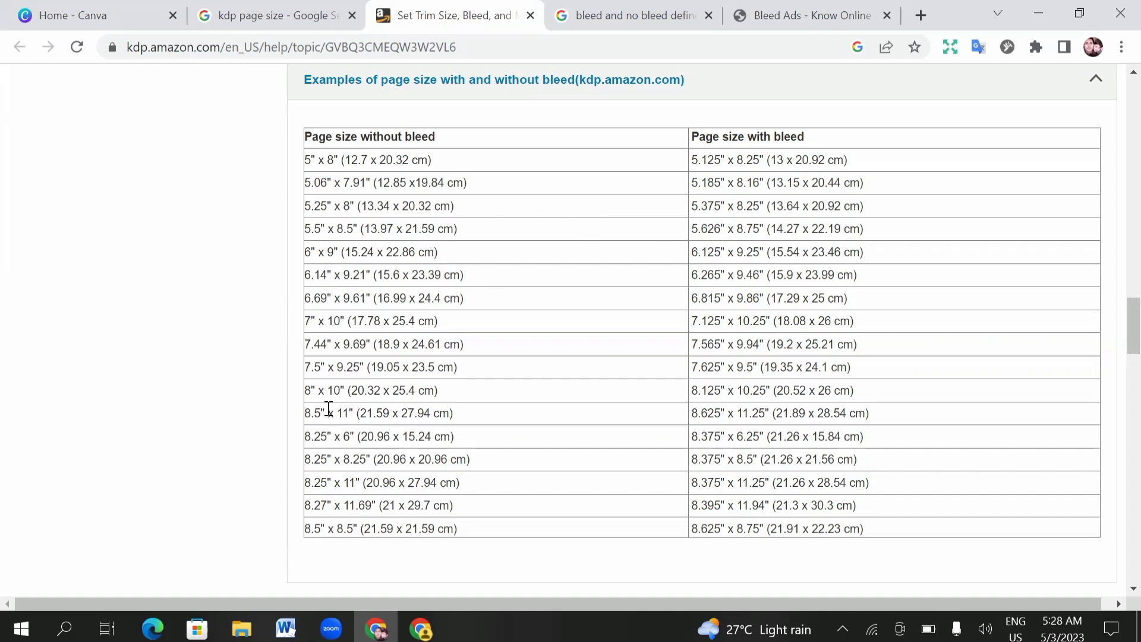
drag(307, 410, 339, 412)
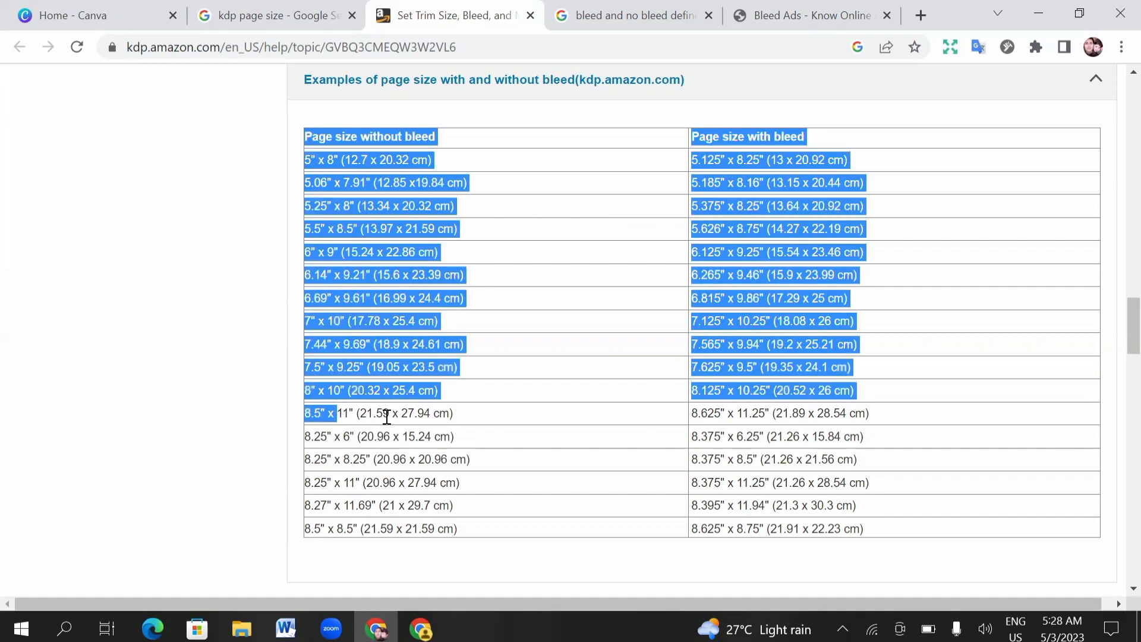
click(900, 327)
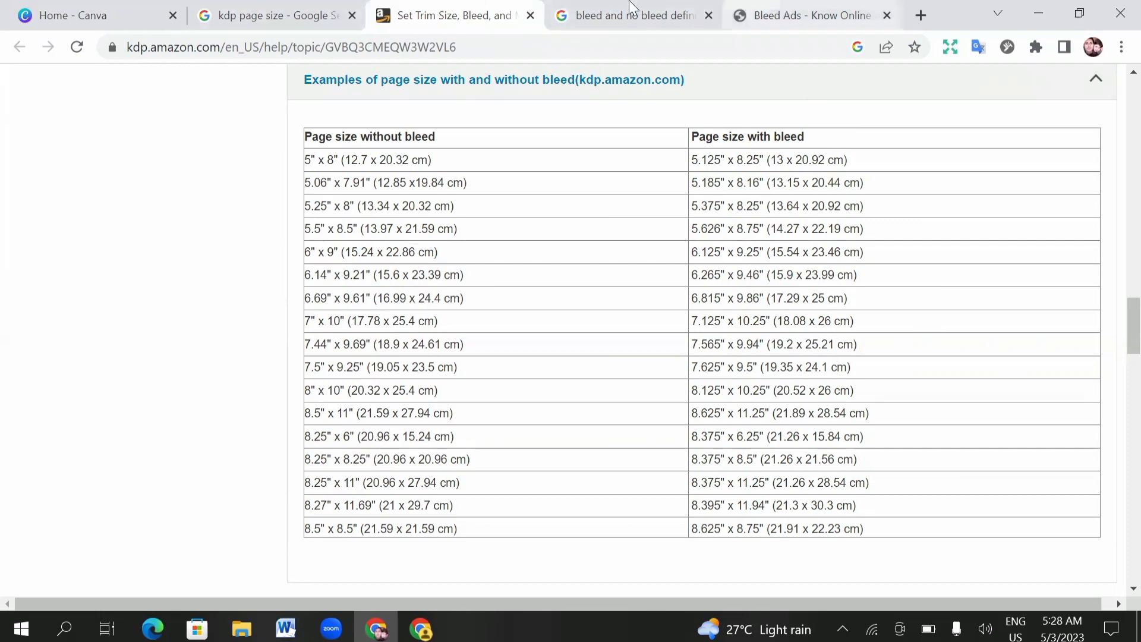
- Switch back to Canva, create the blank 8.5 × 11 in design and select its page
click(75, 7)
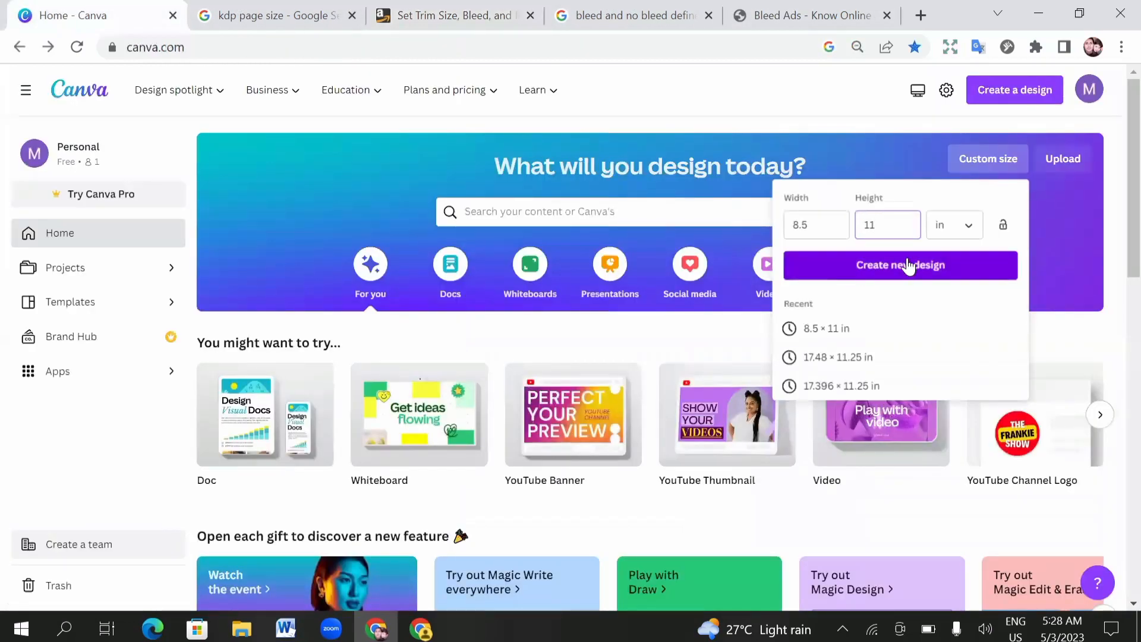
click(888, 271)
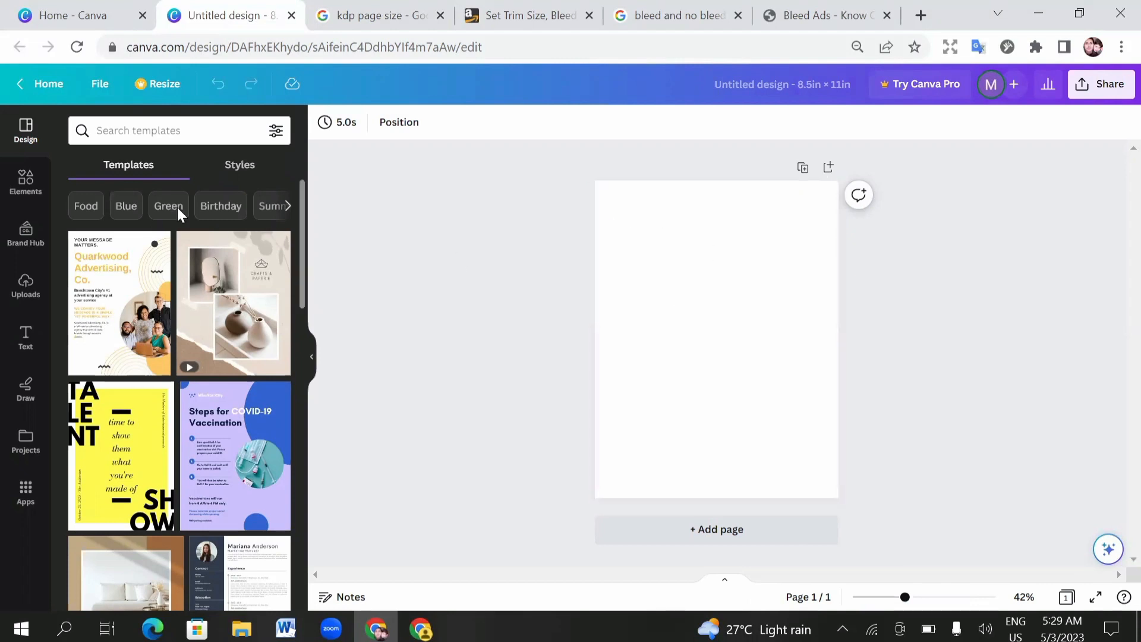
click(704, 291)
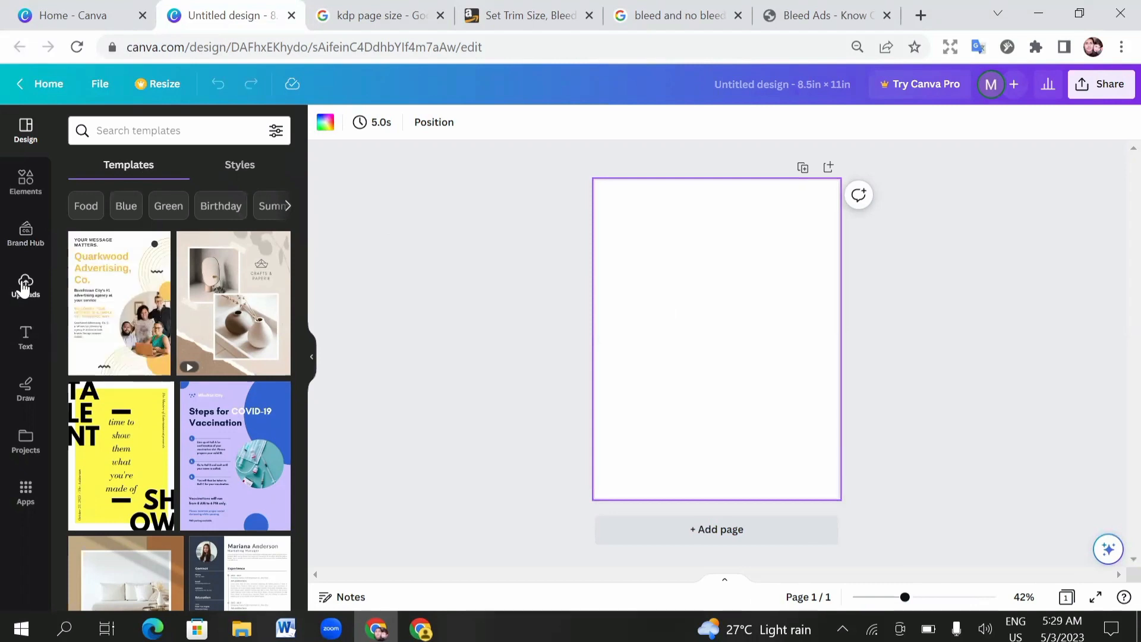
- Add a heading reading "Lion Mandala Coloring" and move it to the top of the page
click(23, 335)
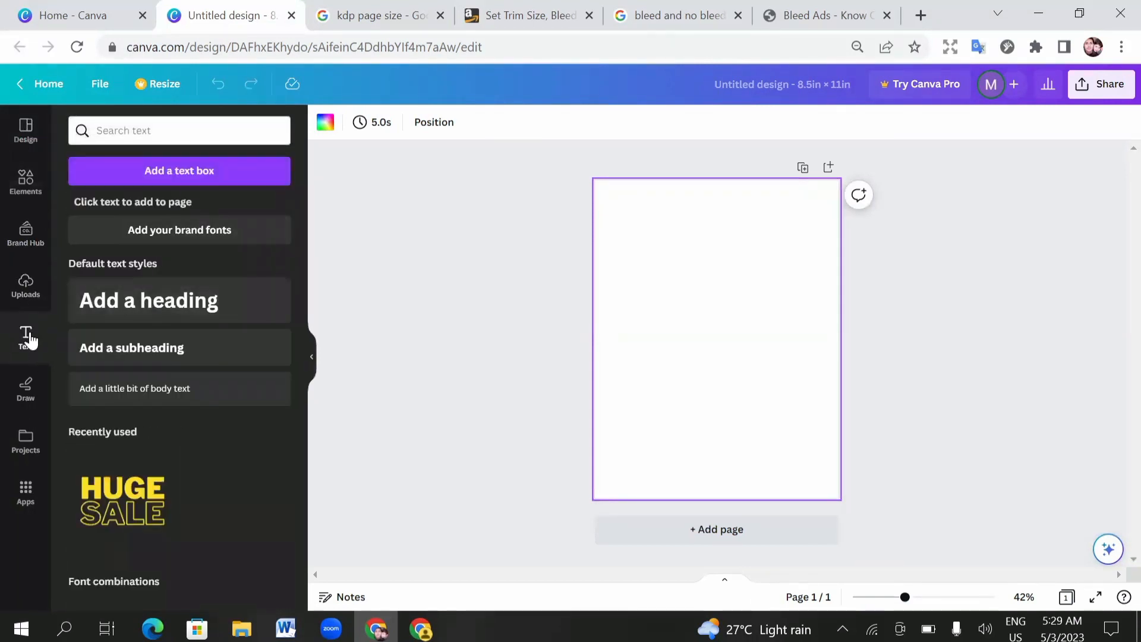
click(191, 310)
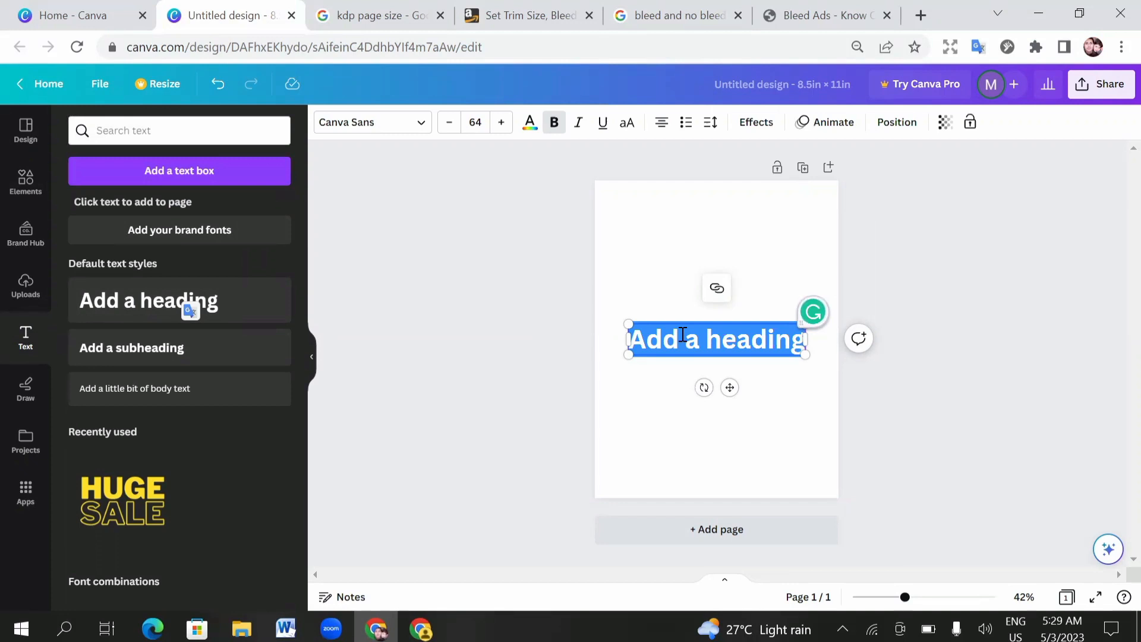
text(Lion)
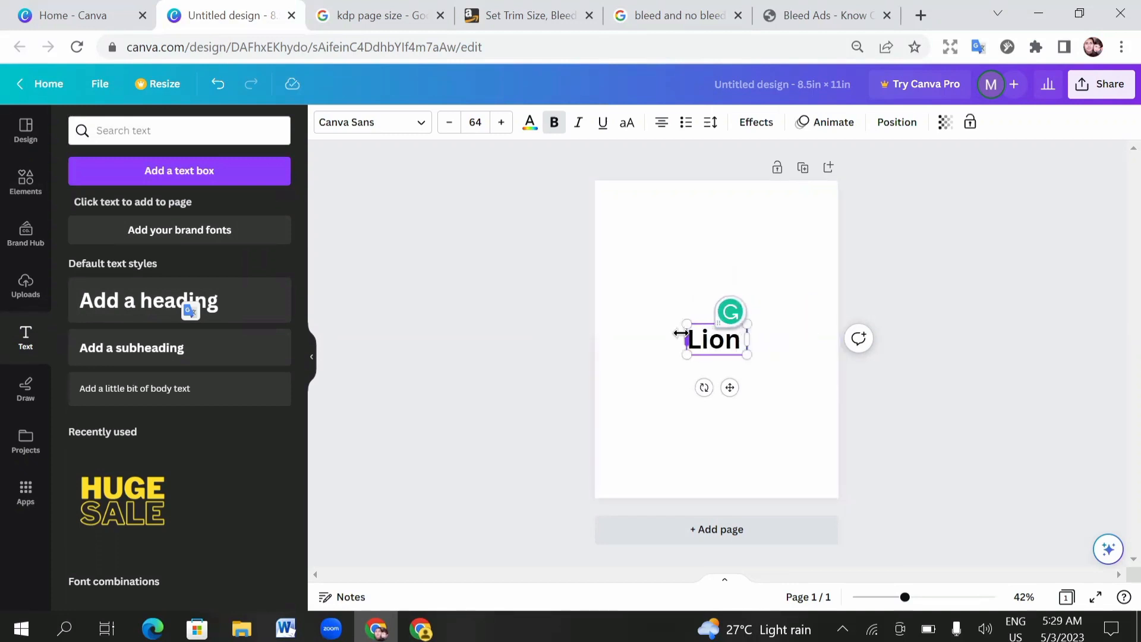
text( Man)
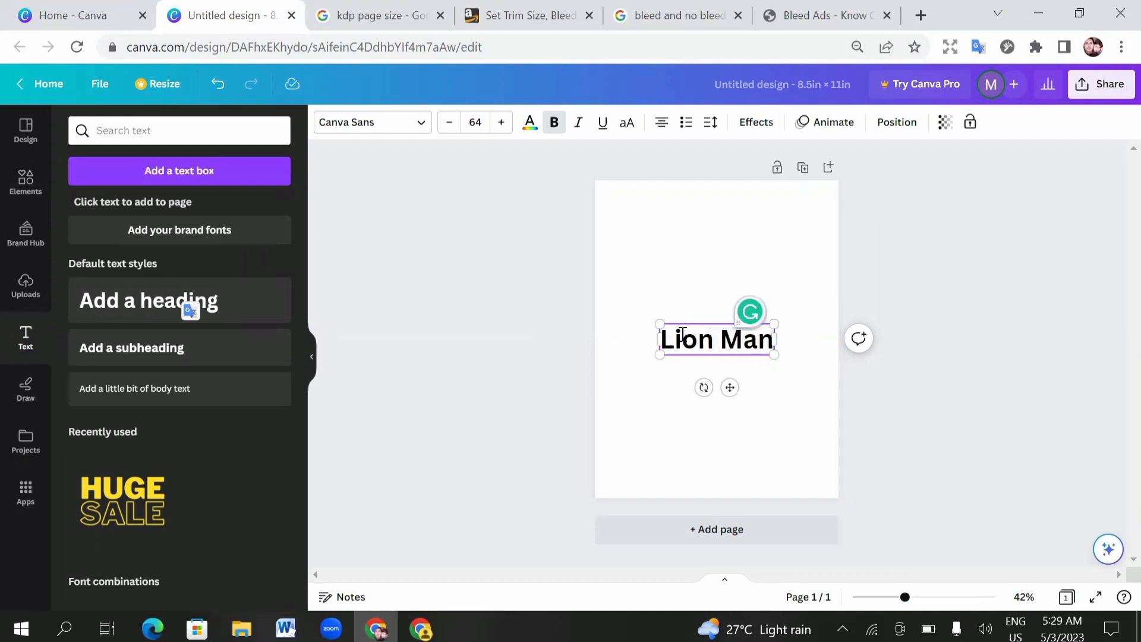
text(dal)
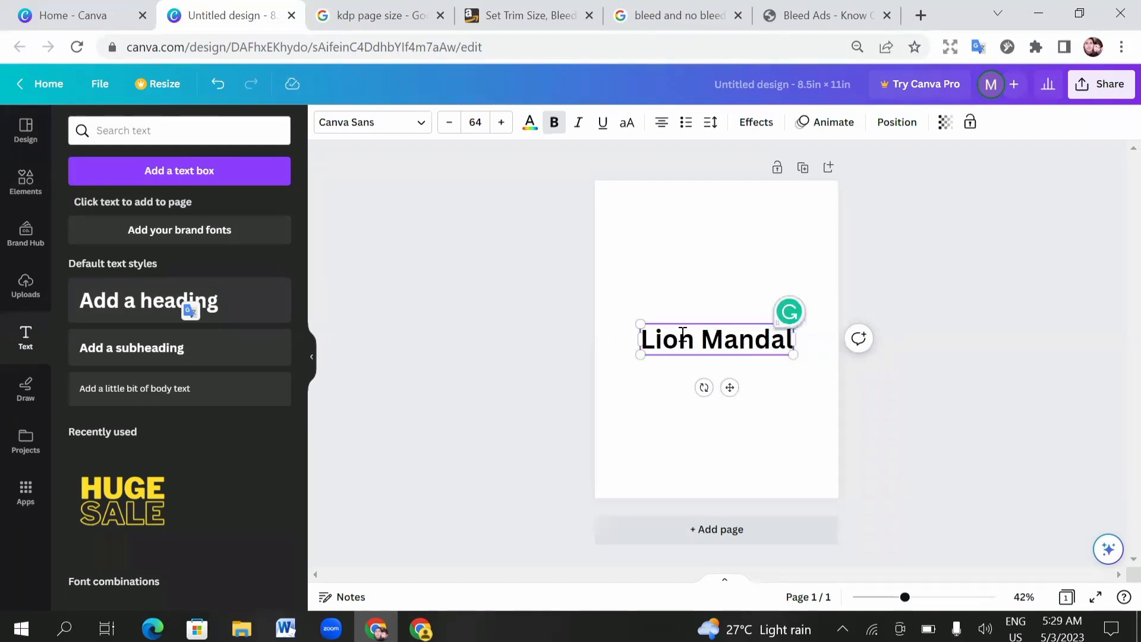
text(a)
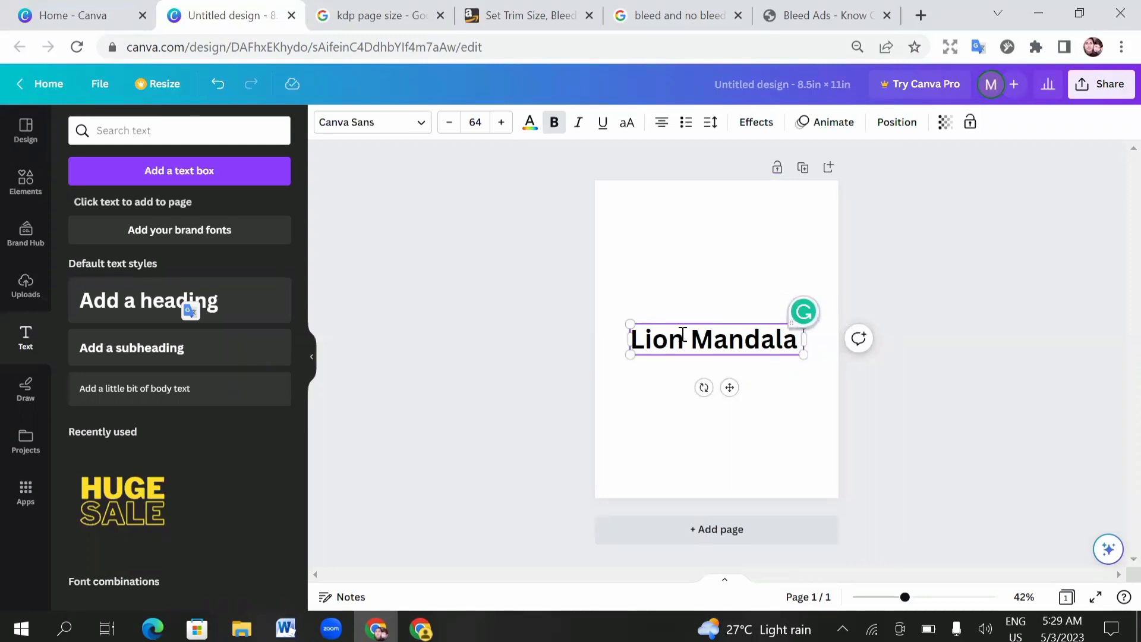
text( C)
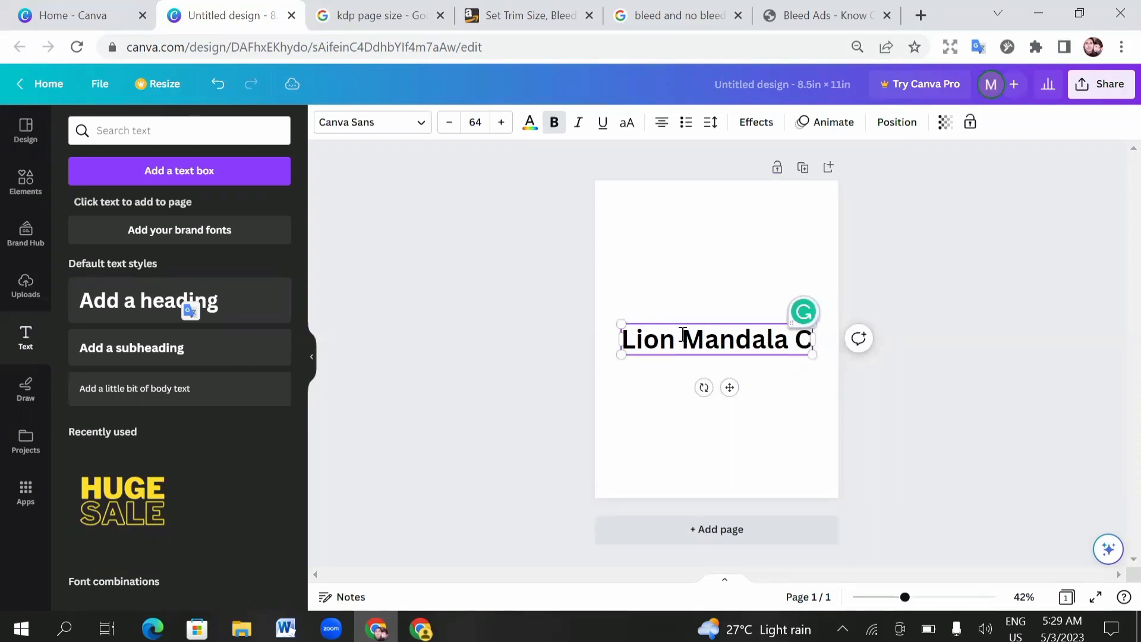
text(OLORING)
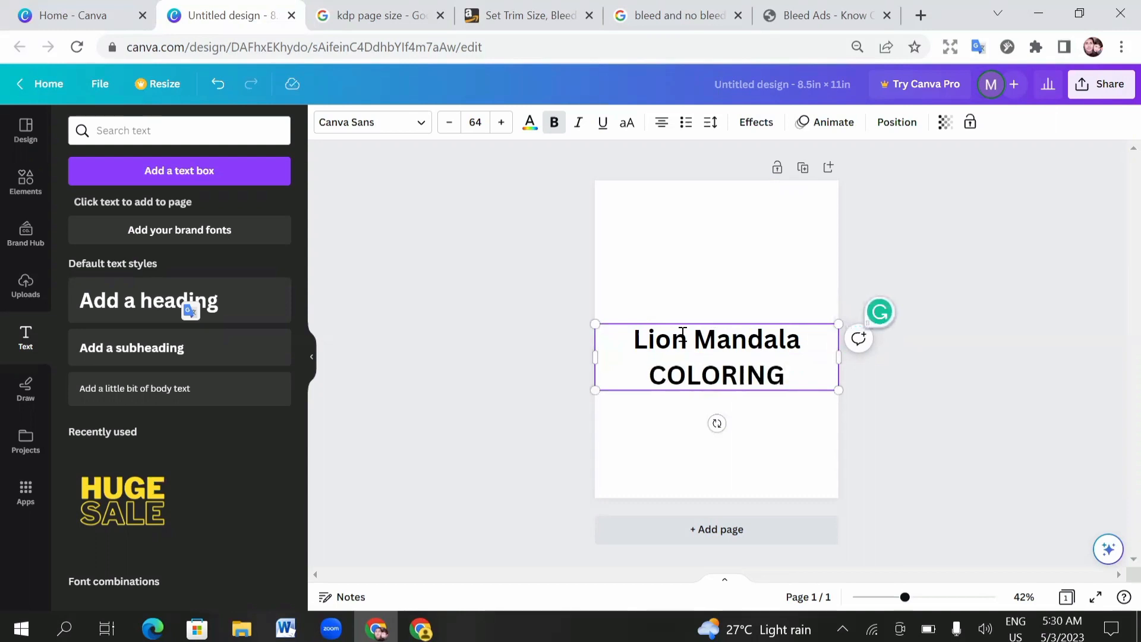
key(BackSpace)
key(BackSpace)
key(BackSpace)
key(BackSpace)
key(BackSpace)
key(BackSpace)
key(BackSpace)
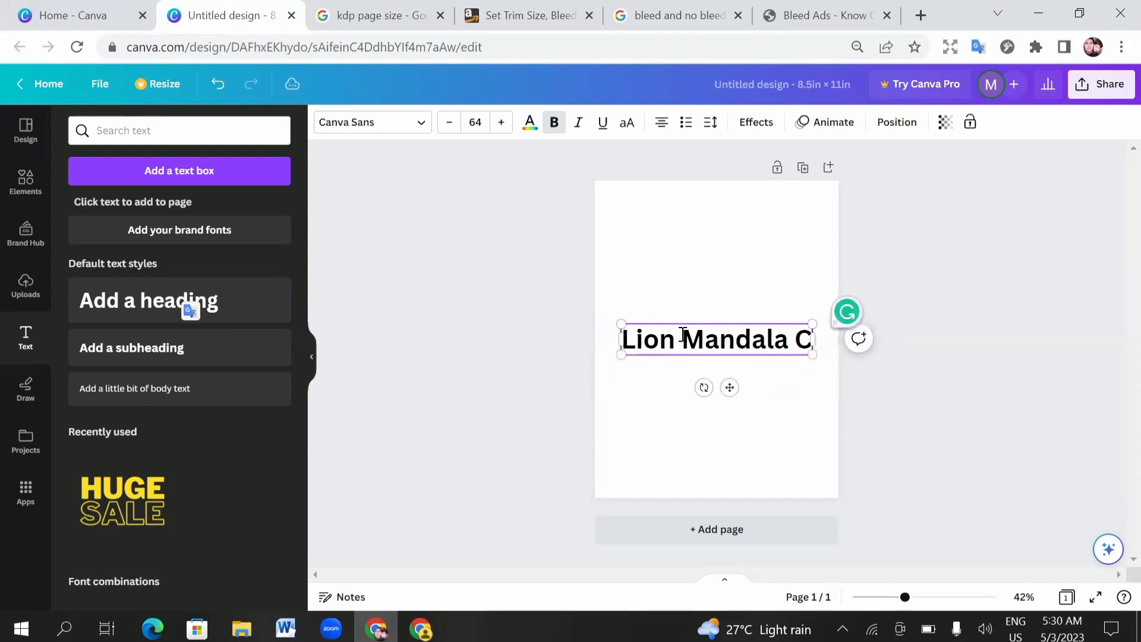
text(oloring)
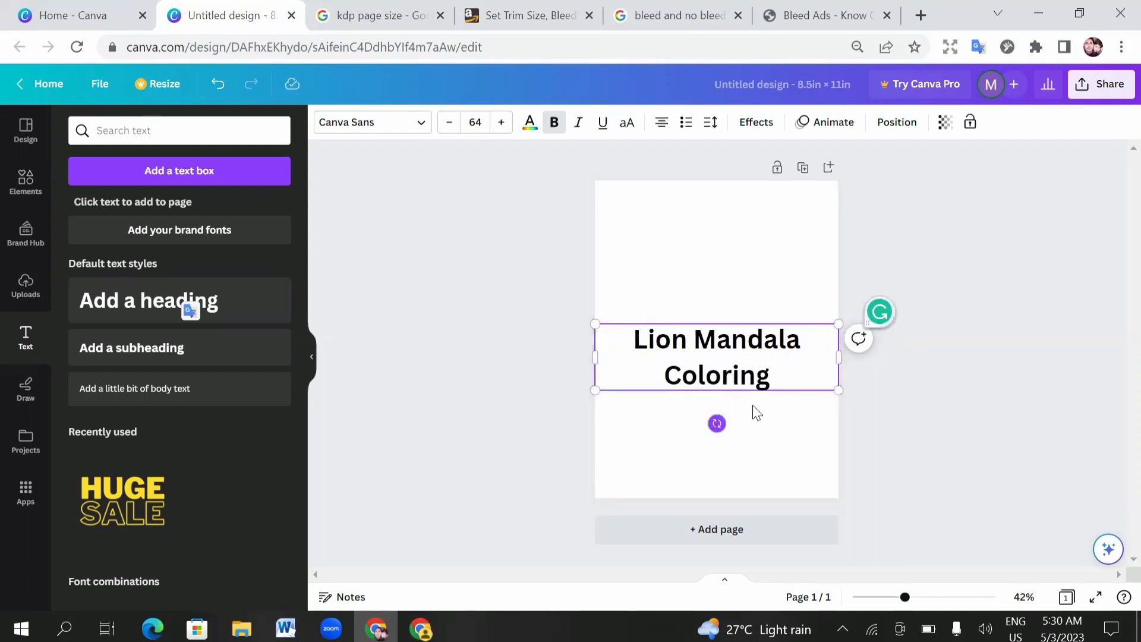
drag(751, 387, 752, 261)
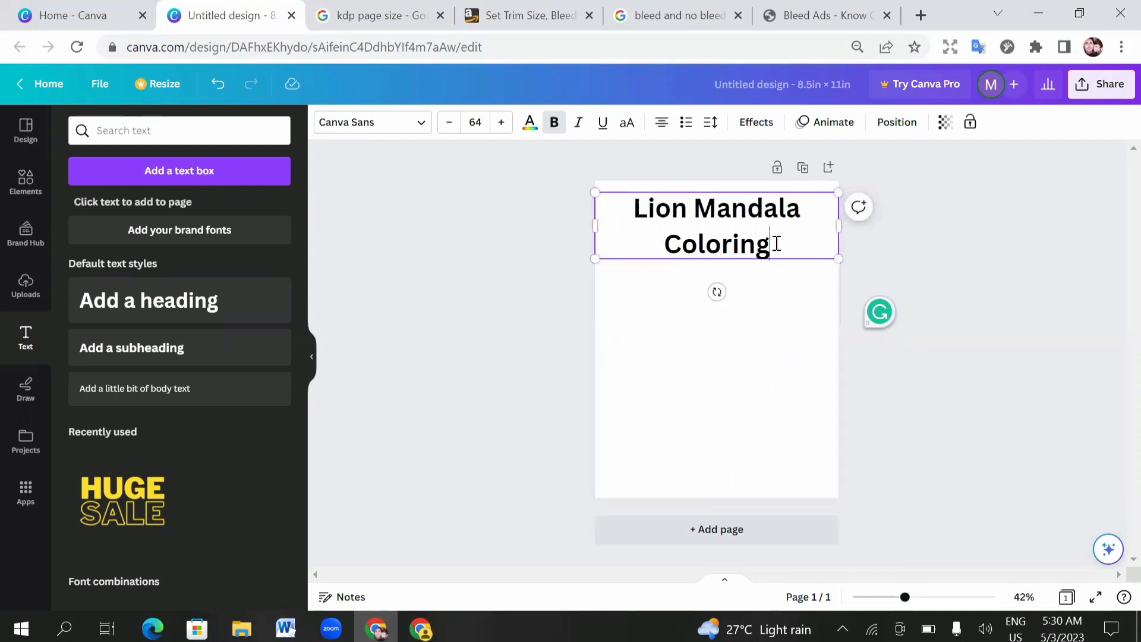
- Add a second heading reading "Book For Kids" below the "Lion Mandala Coloring" title
click(168, 301)
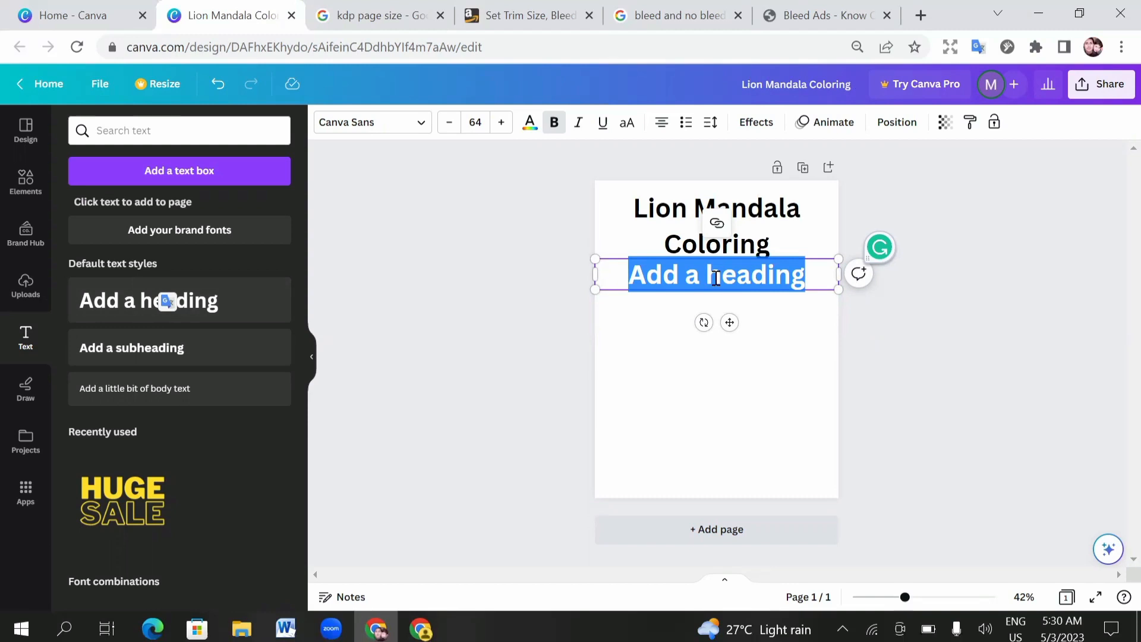
text(Book)
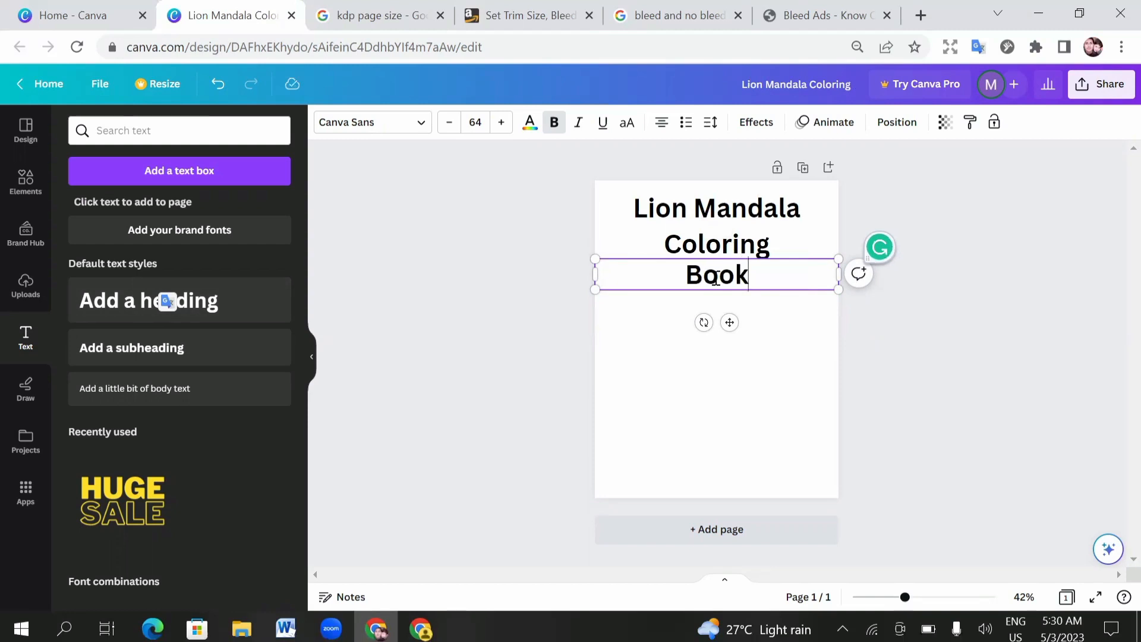
text( F)
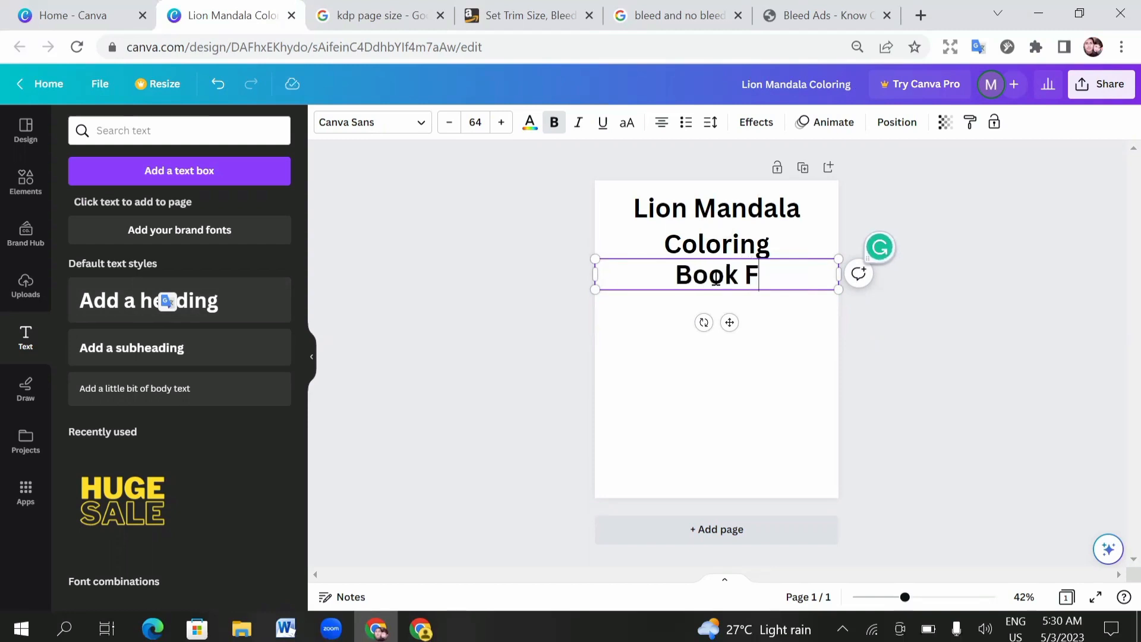
text(or)
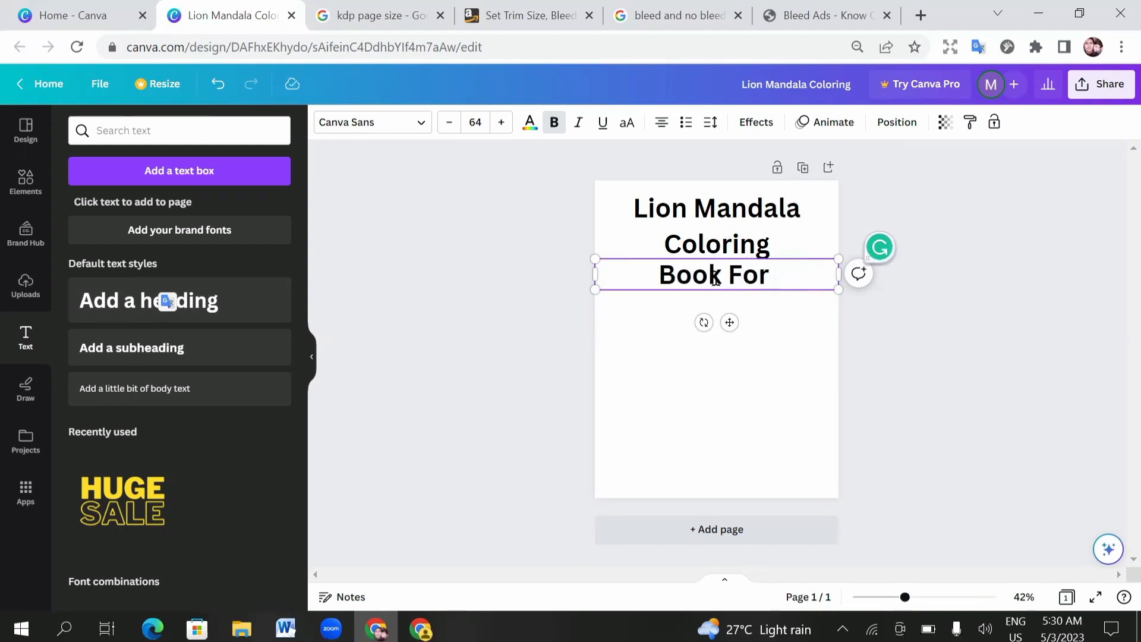
text( Kids)
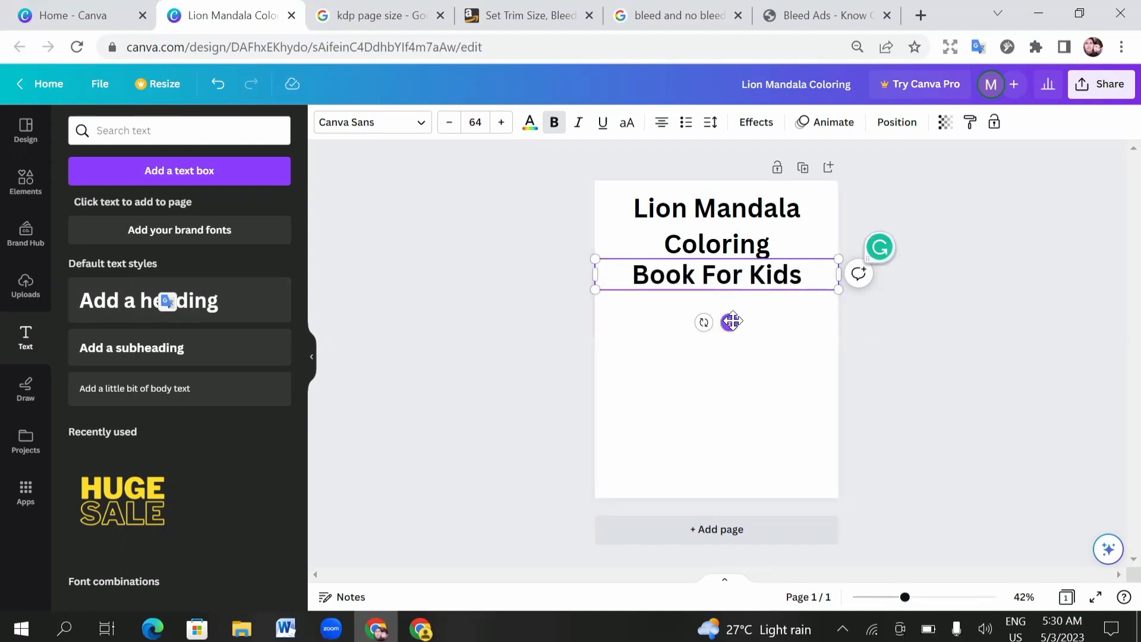
- Shrink the "Book For Kids" heading slightly and move it near the bottom edge of the page
drag(596, 289, 642, 271)
drag(755, 313, 725, 504)
click(810, 281)
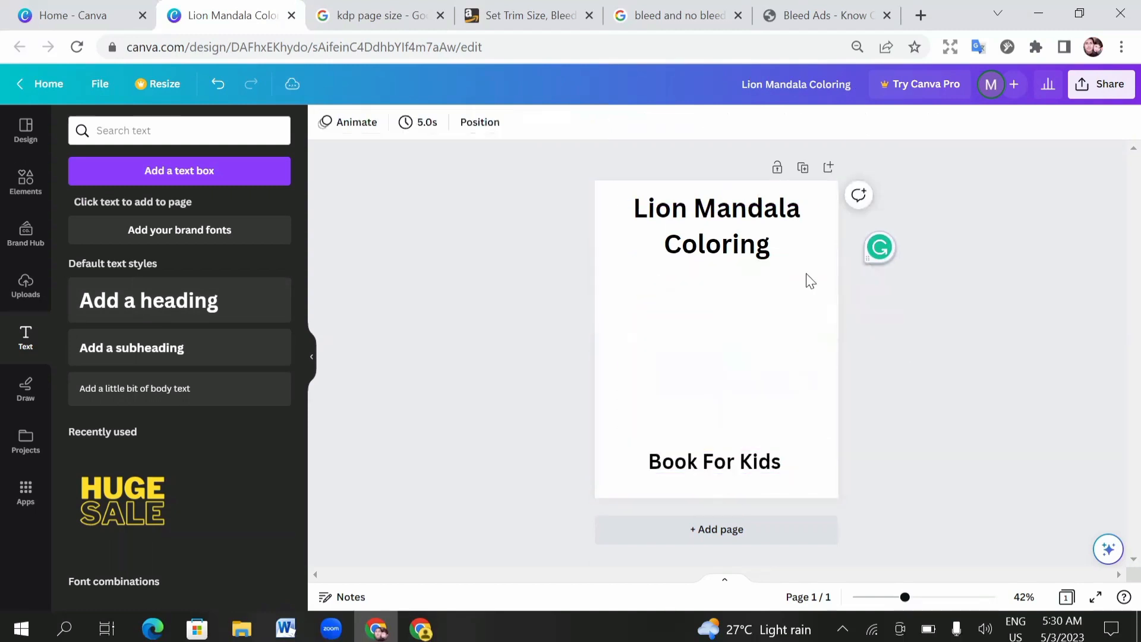
- Enlarge the "Lion Mandala Coloring" heading to size 70 and slightly reposition both it and the "Book For Kids" heading
click(703, 249)
mouse_move(596, 258)
mouse_down()
mouse_move(571, 270)
mouse_move(587, 268)
mouse_up()
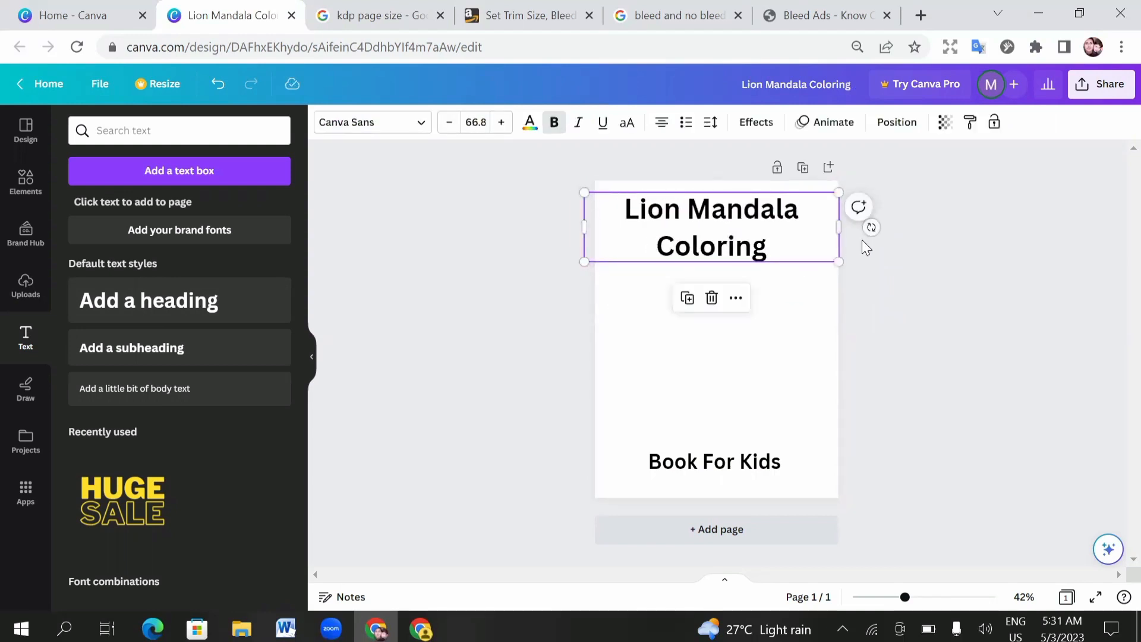
drag(839, 263, 848, 269)
click(754, 369)
drag(746, 235, 747, 252)
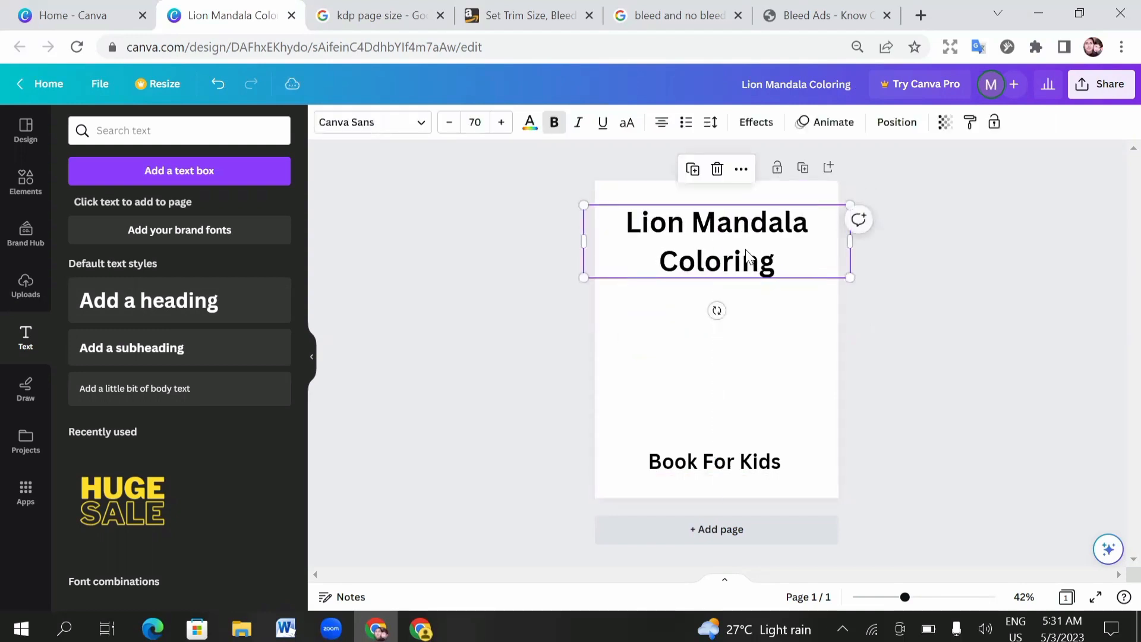
click(900, 241)
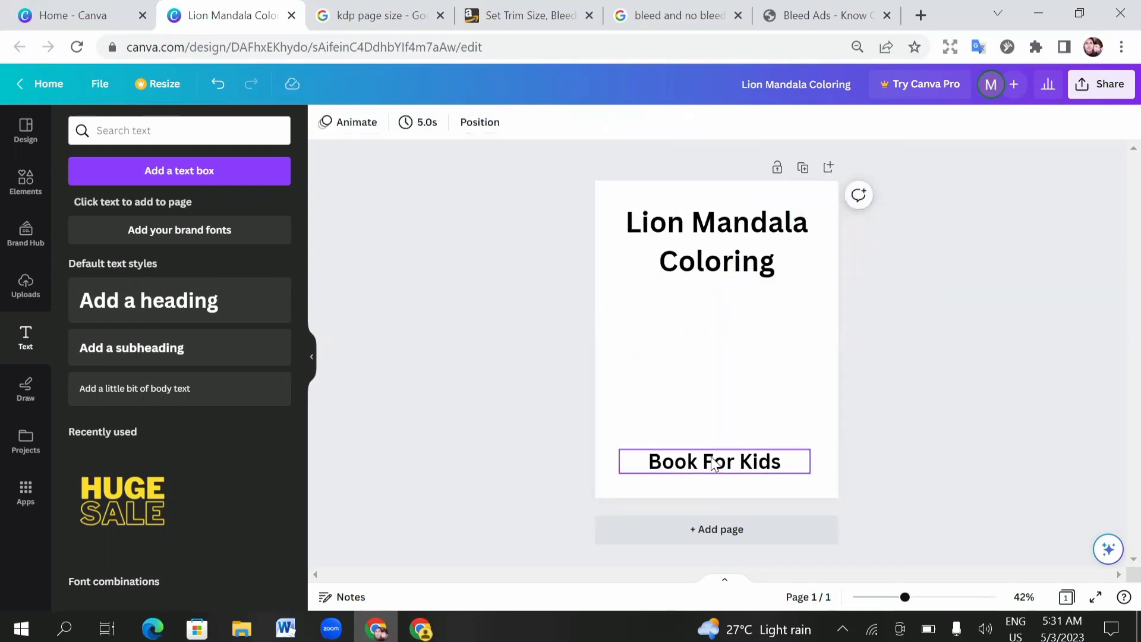
mouse_move(713, 461)
mouse_down()
mouse_move(713, 444)
mouse_move(715, 455)
mouse_up()
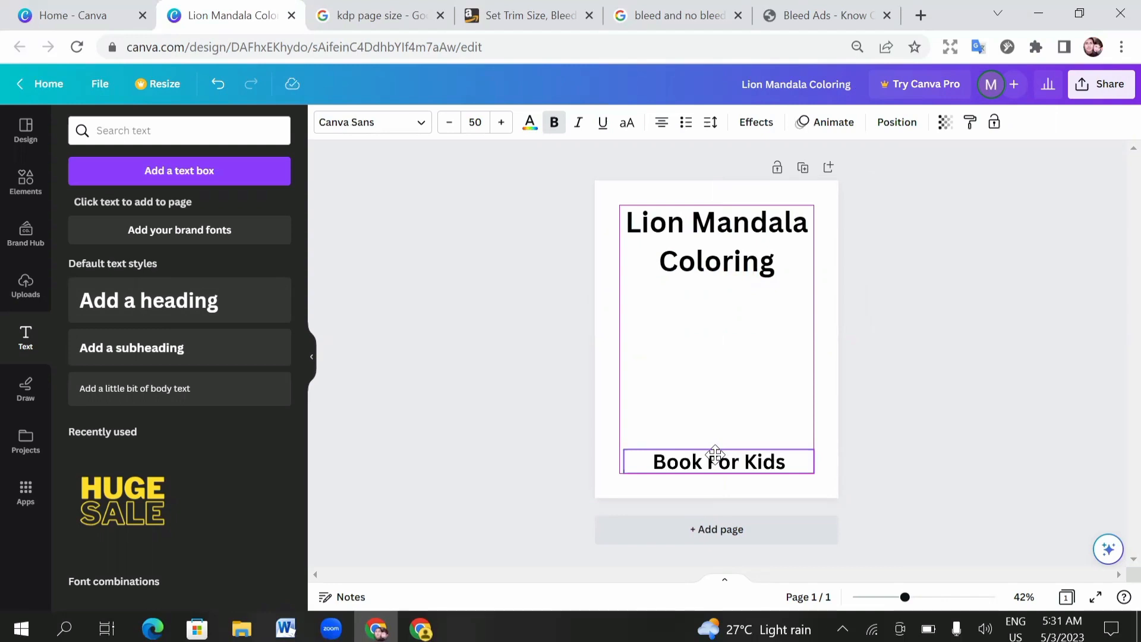
drag(715, 454, 715, 456)
- Try the Jaturat SemiBold and Abhaya Libre Regular fonts on the "Lion Mandala Coloring" heading
click(731, 229)
click(730, 229)
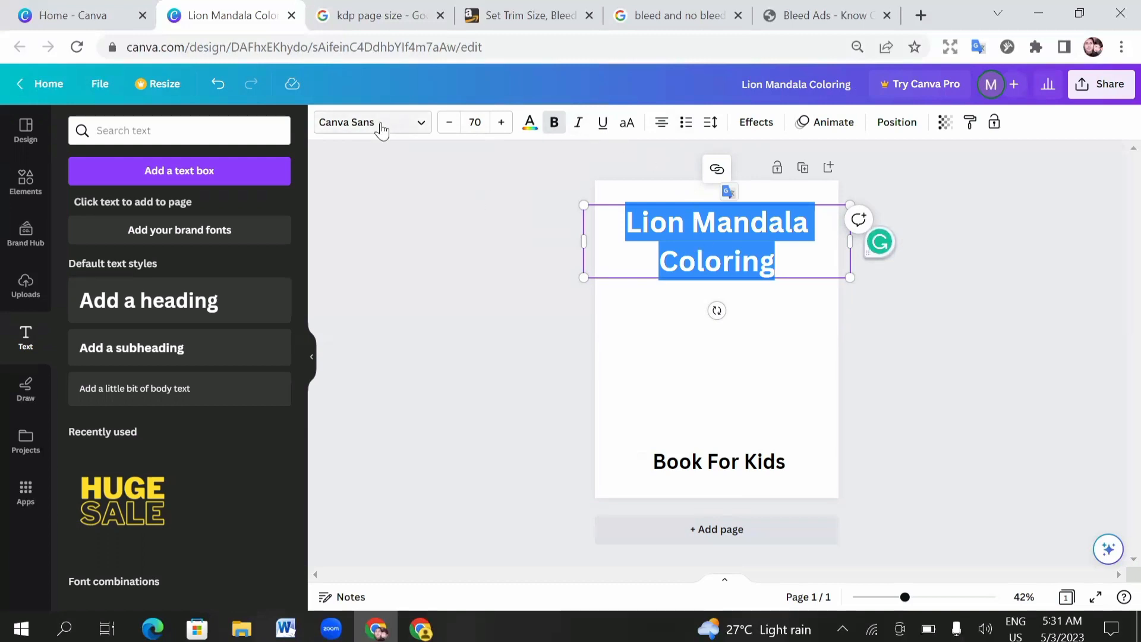
click(422, 126)
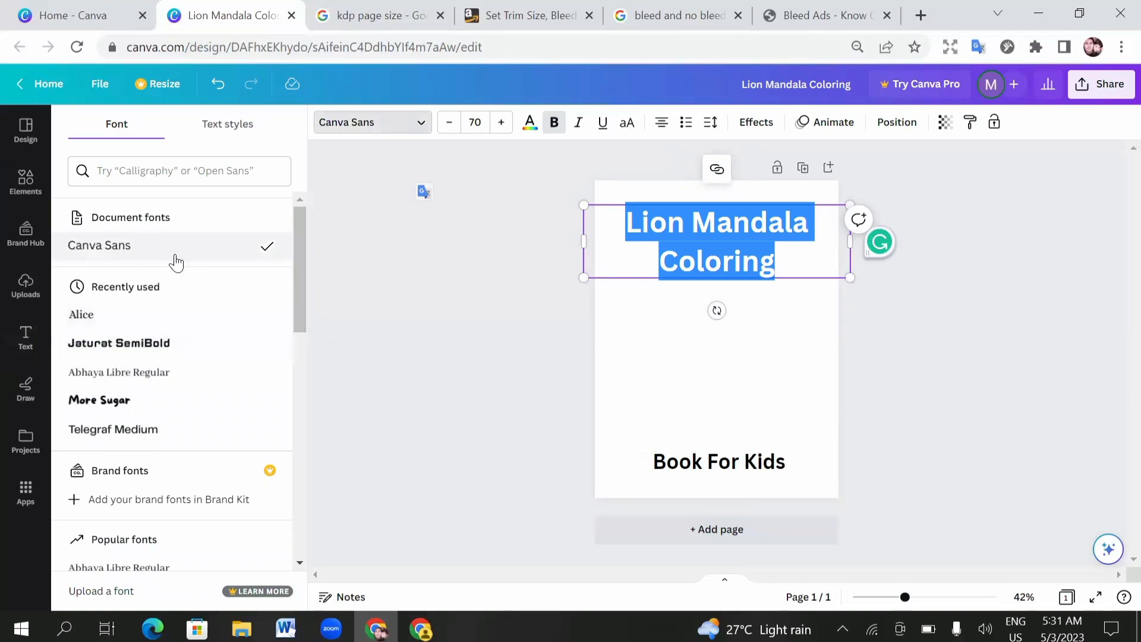
click(164, 357)
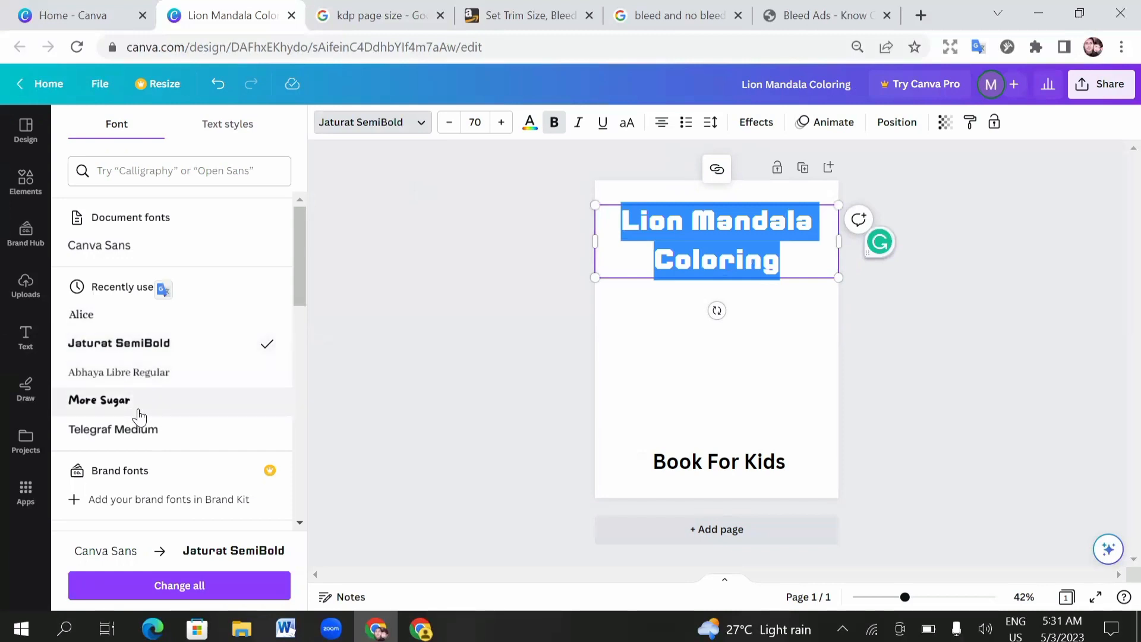
click(146, 378)
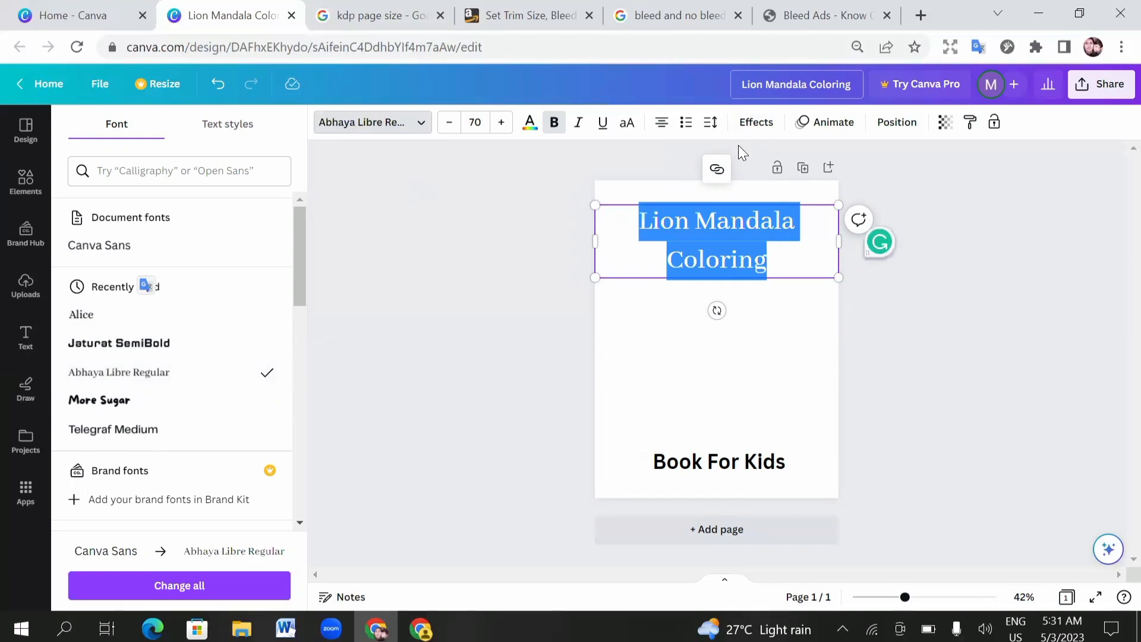
- Apply the Hollow text effect to the "Lion Mandala Coloring" heading after trying Splice
click(755, 124)
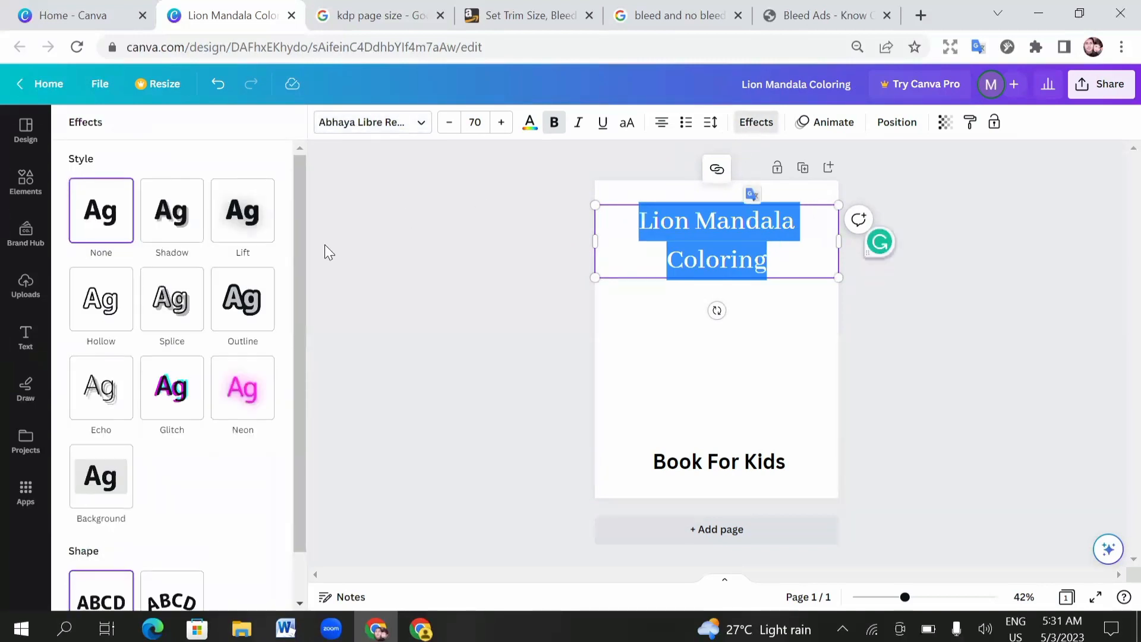
click(121, 319)
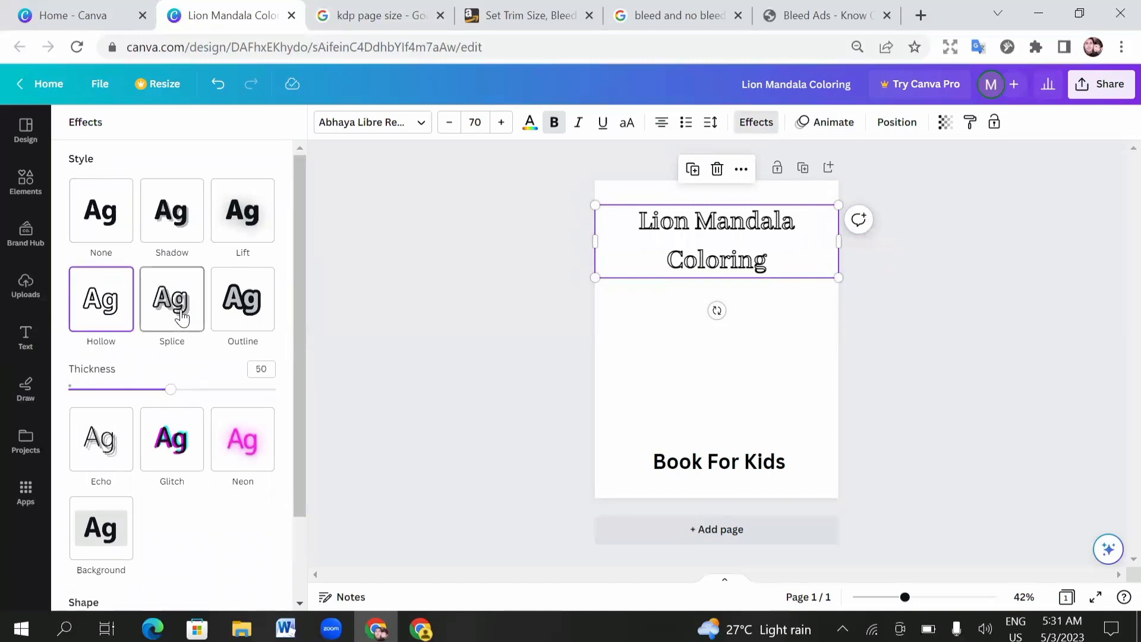
click(181, 320)
click(99, 314)
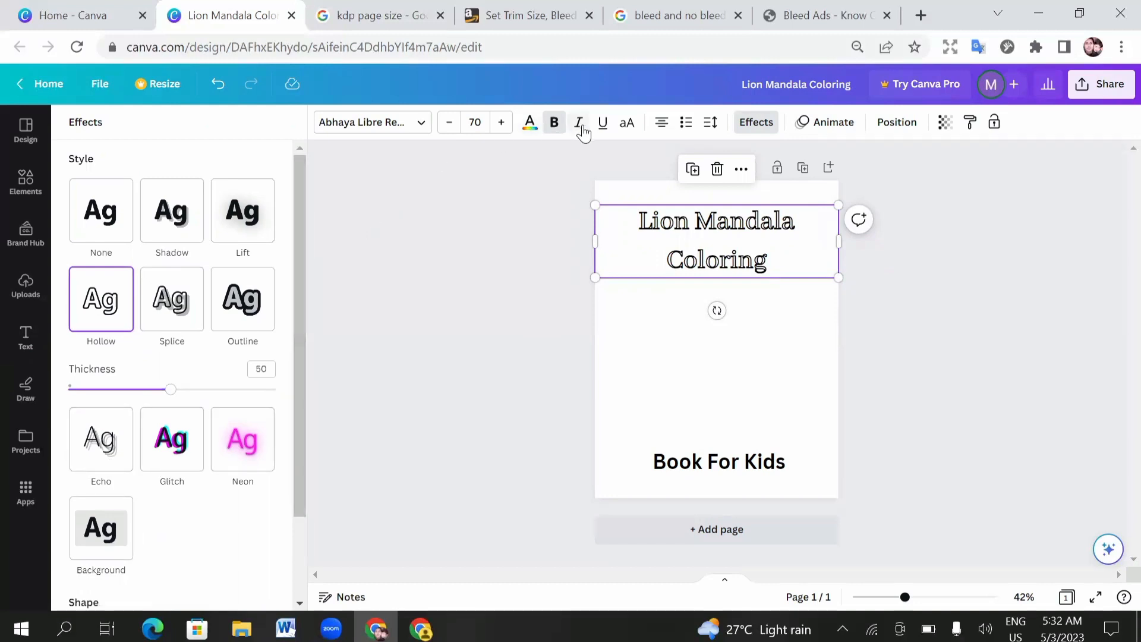
- Change the font of the "Lion Mandala Coloring" heading to Anton
click(422, 125)
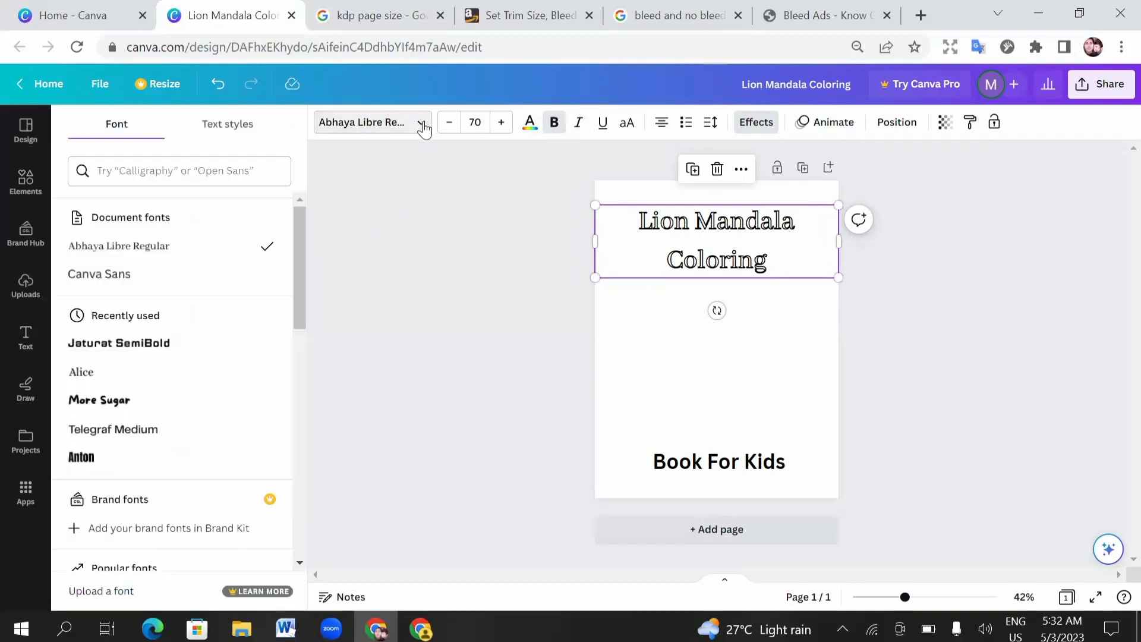
scroll(120, 401, down, 2)
click(120, 373)
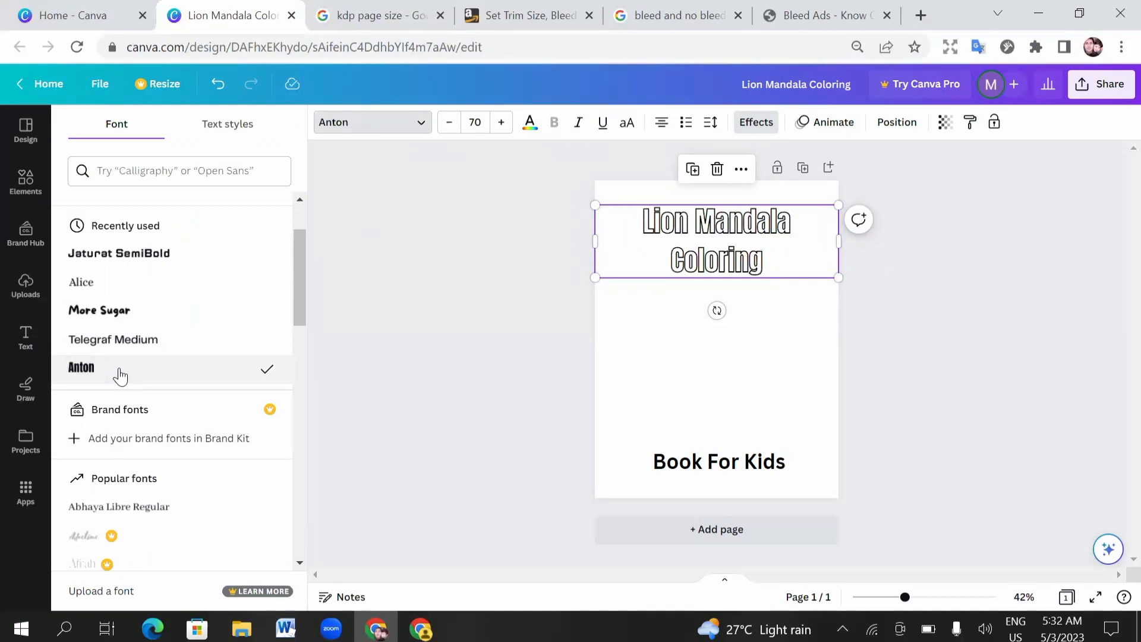
key(Escape)
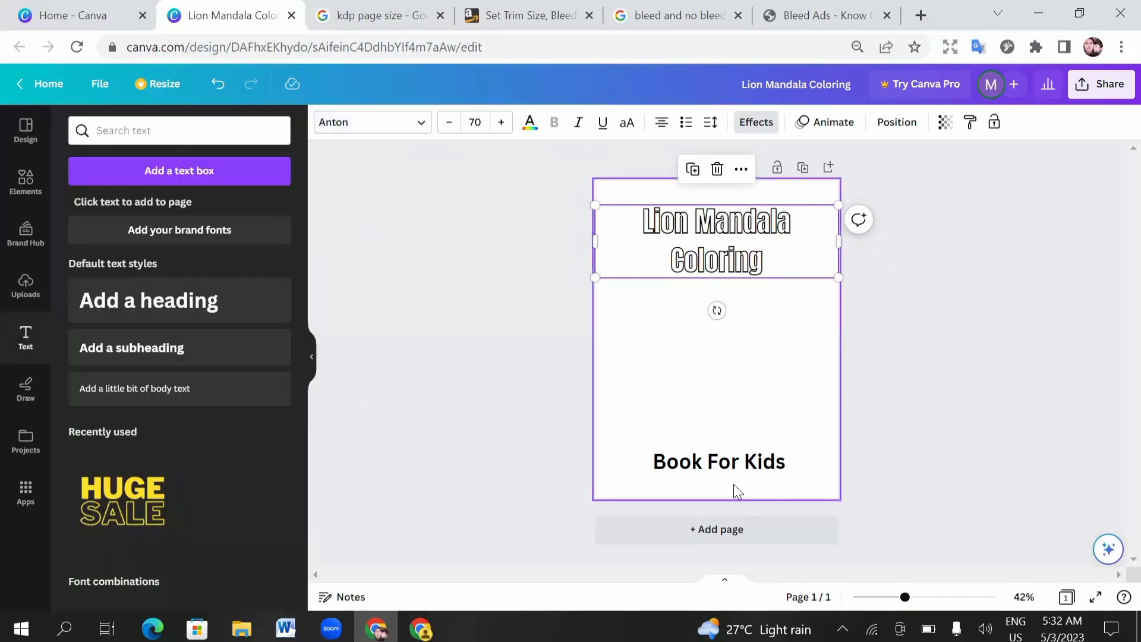
- Set the "Book For Kids" heading in the Anton font and apply the Hollow text effect to it
click(731, 462)
click(732, 463)
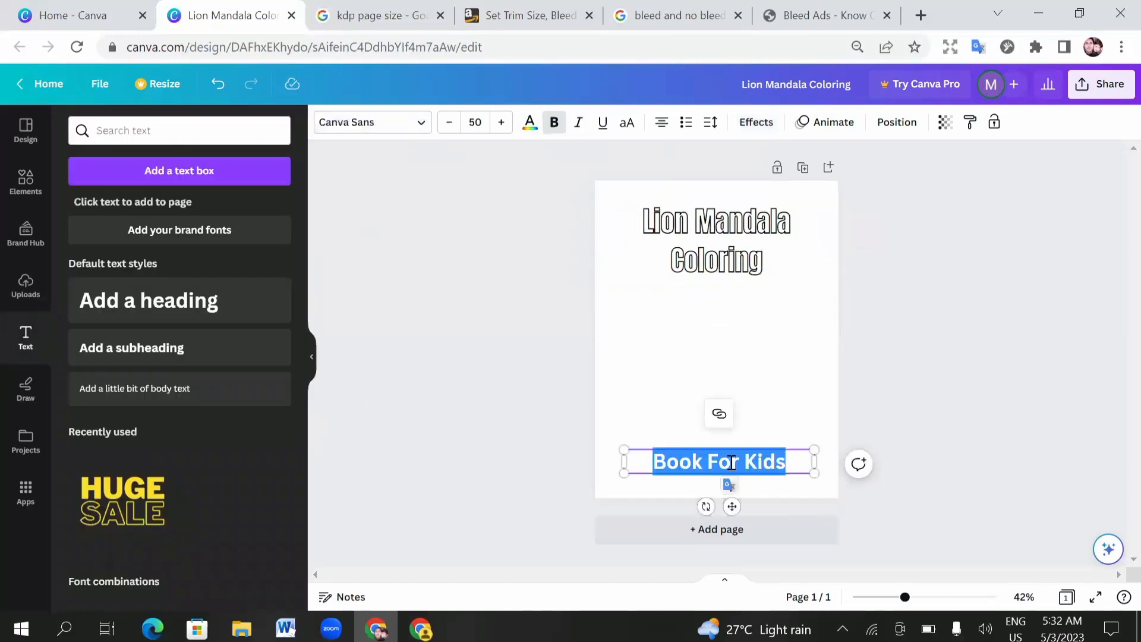
click(415, 126)
scroll(110, 469, down, 5)
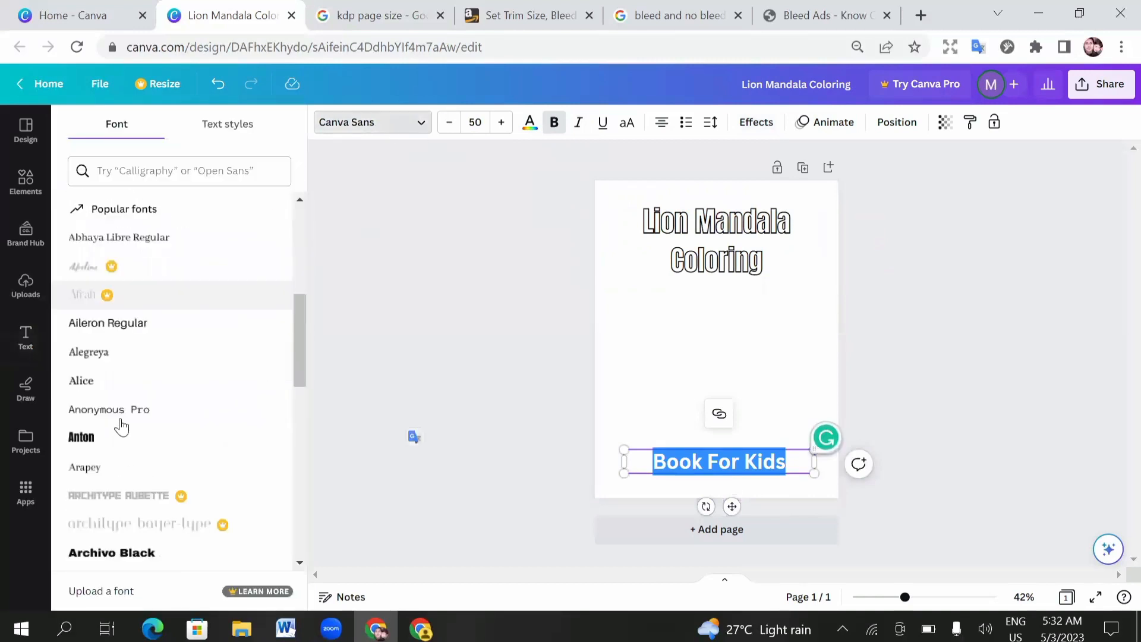
click(209, 447)
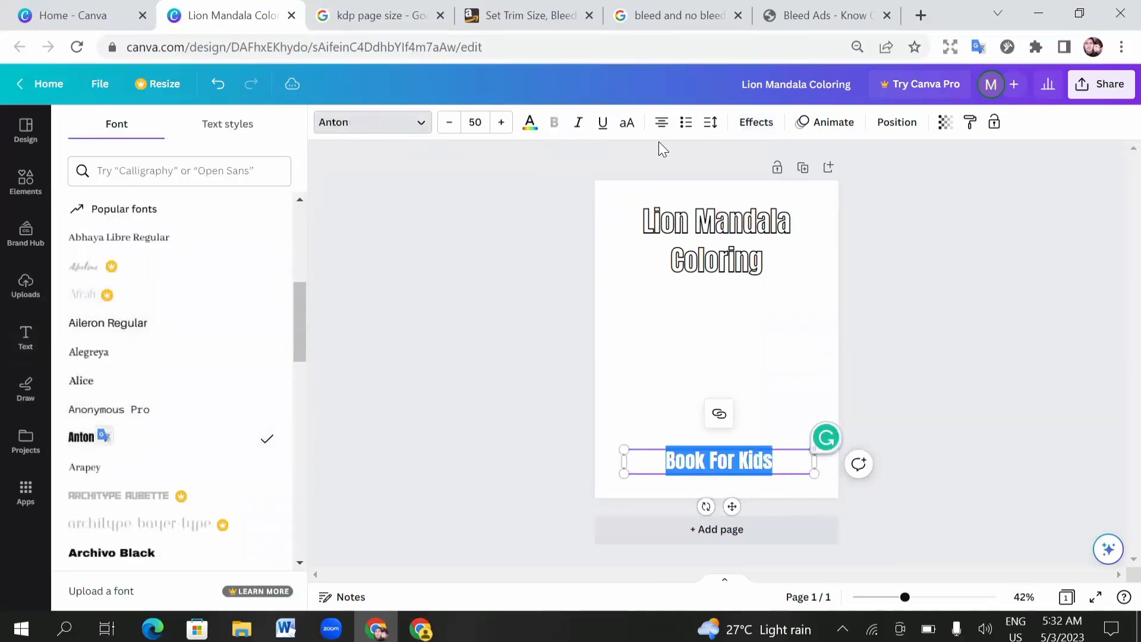
click(761, 122)
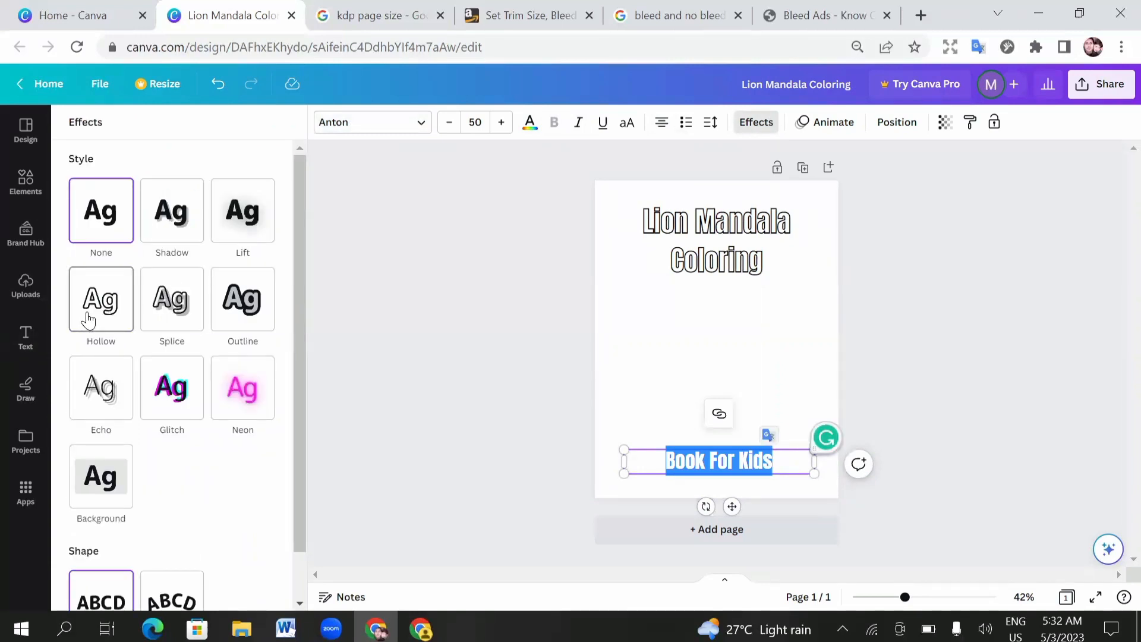
click(90, 320)
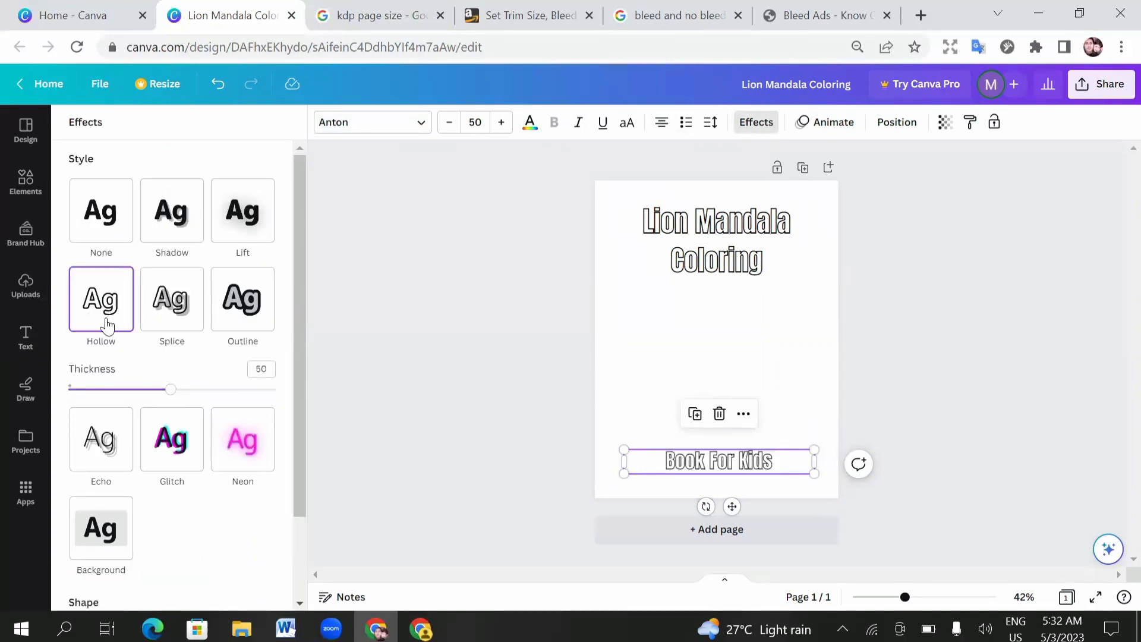
click(913, 404)
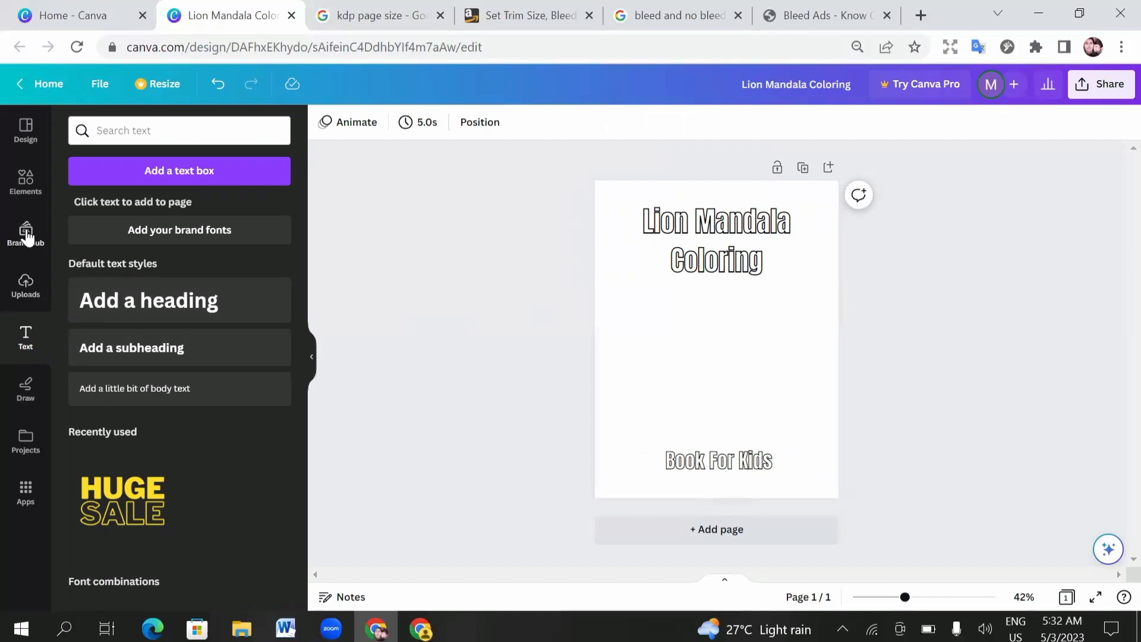
- Search the graphics elements for "lion" and place the line-art lion head between the two headings
click(24, 195)
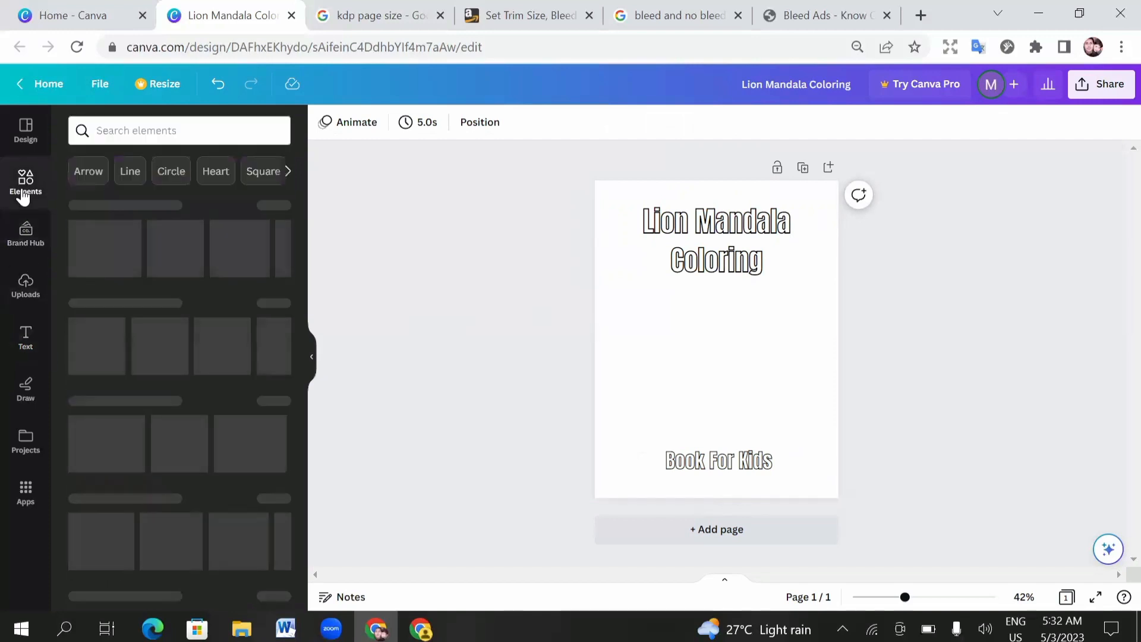
click(112, 131)
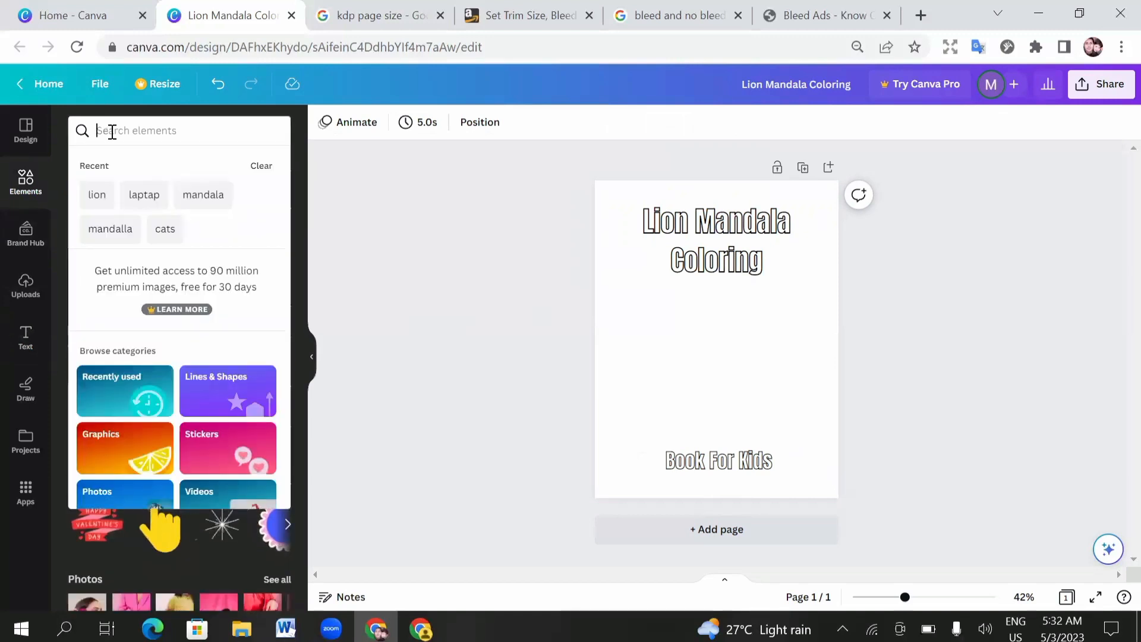
click(95, 190)
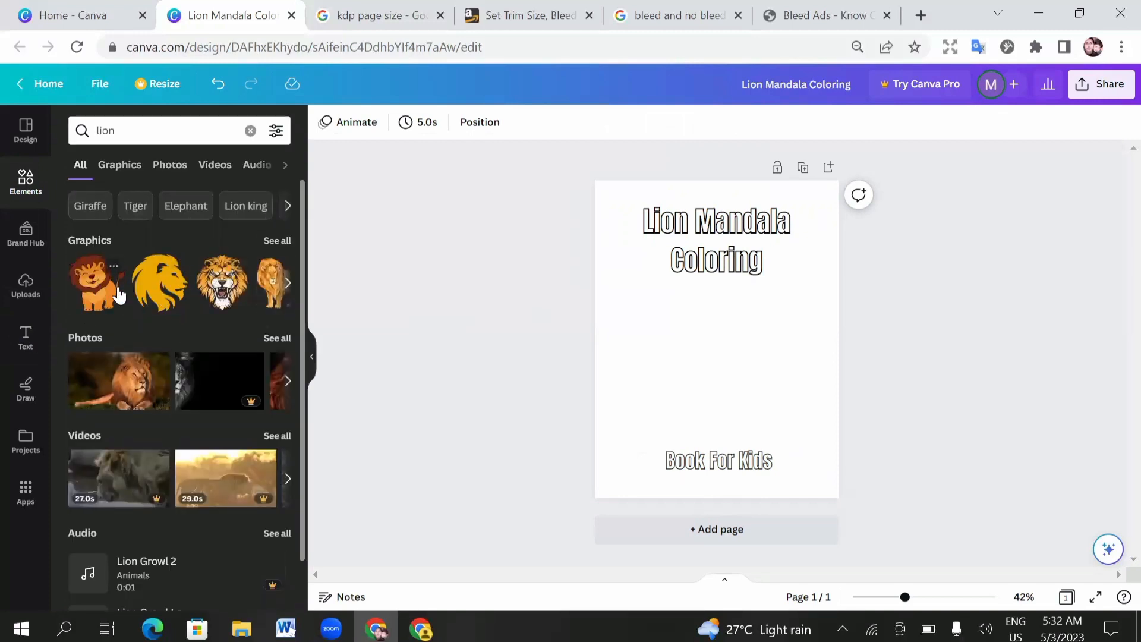
click(118, 170)
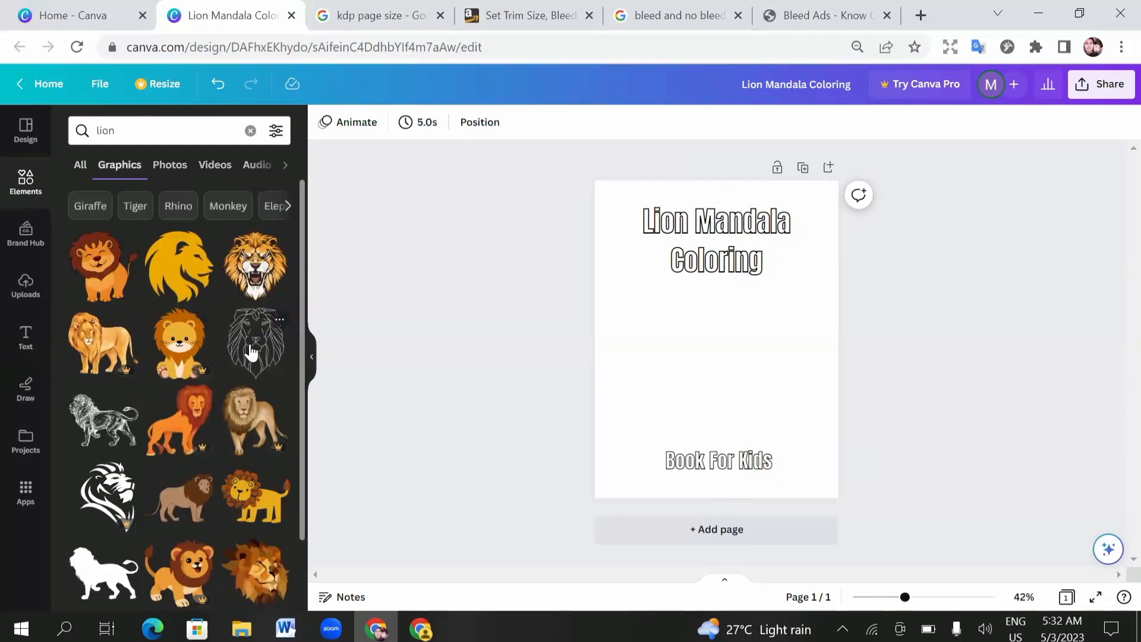
drag(250, 352, 701, 348)
click(424, 289)
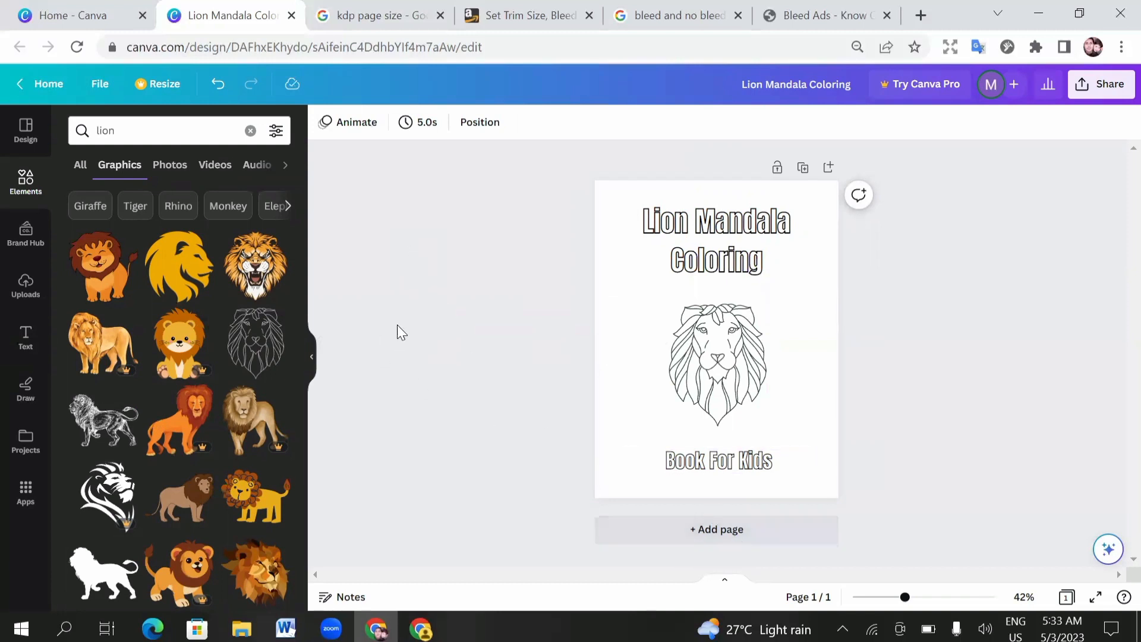
- Add two blank pages after the title page
click(707, 535)
click(707, 535)
scroll(616, 398, up, 10)
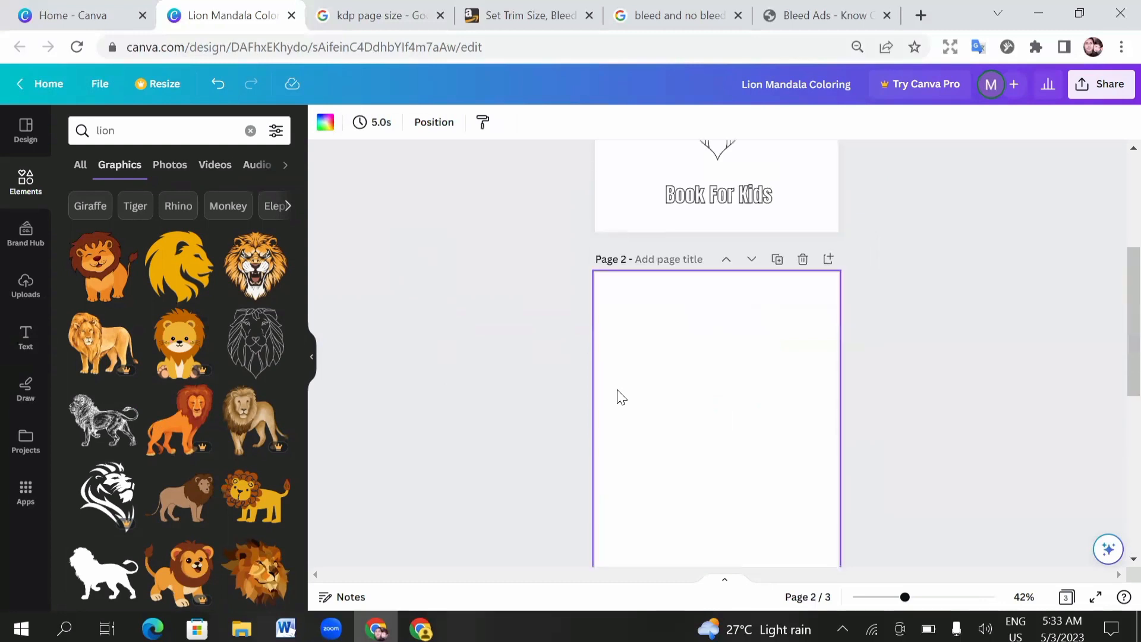
scroll(716, 320, down, 5)
scroll(676, 309, down, 5)
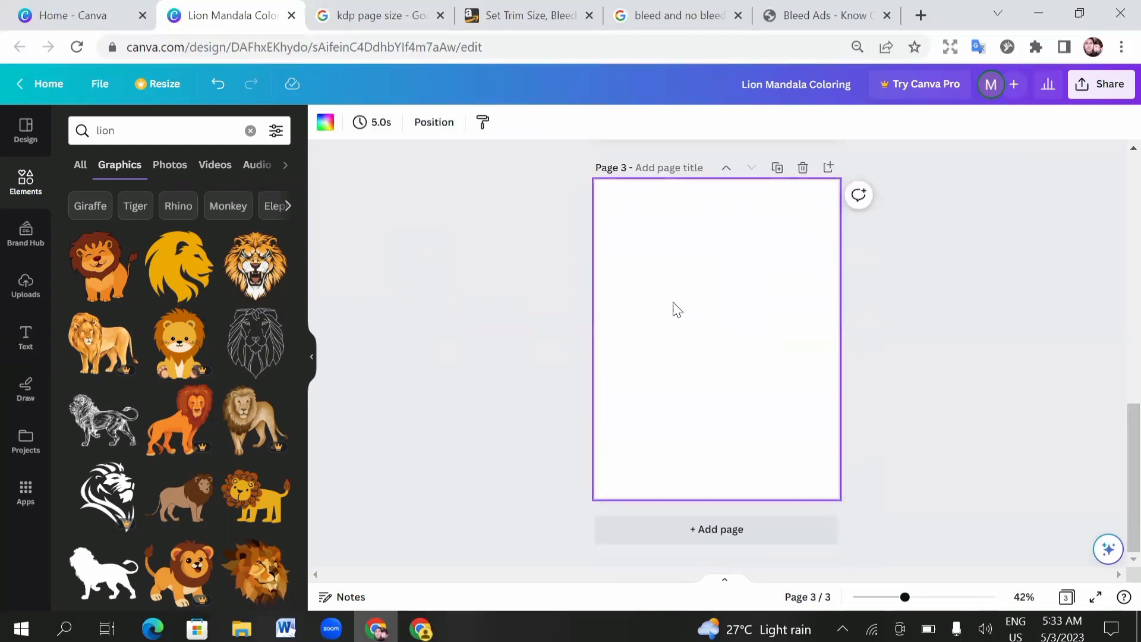
- Look over the title page layout and the blank pages 2 and 3
scroll(676, 309, up, 8)
scroll(676, 309, down, 1)
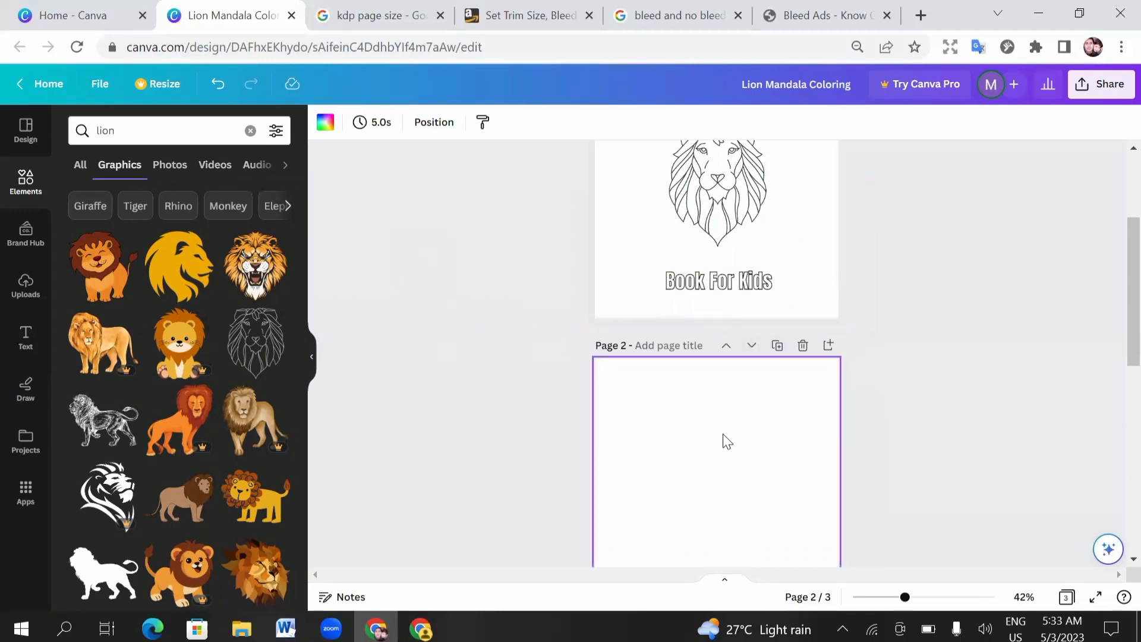
scroll(724, 441, down, 3)
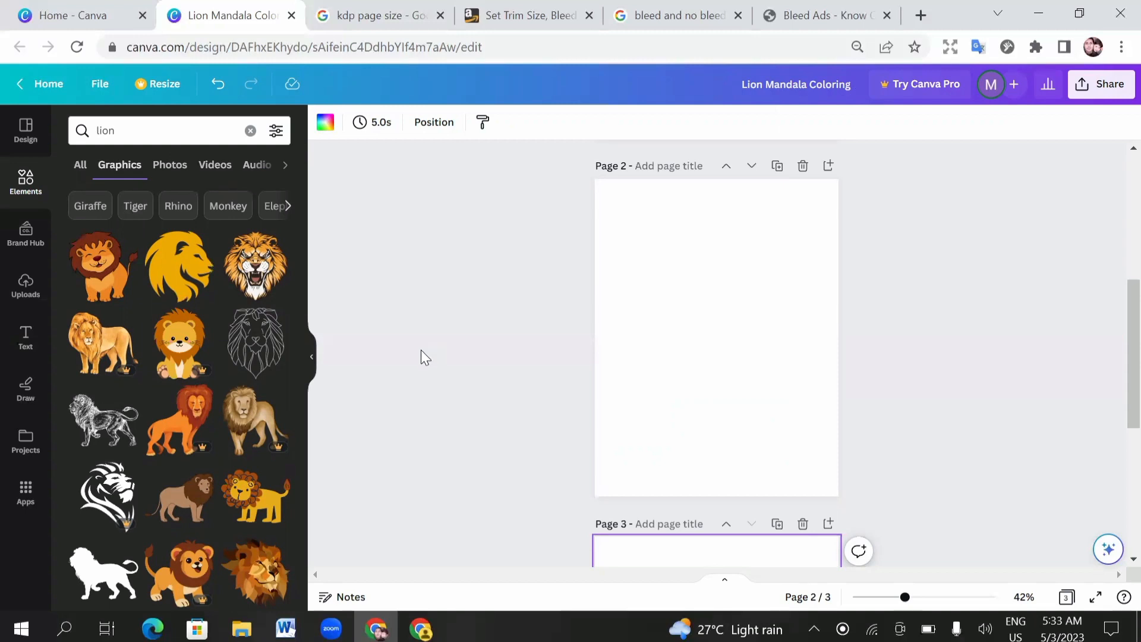
scroll(421, 350, down, 1)
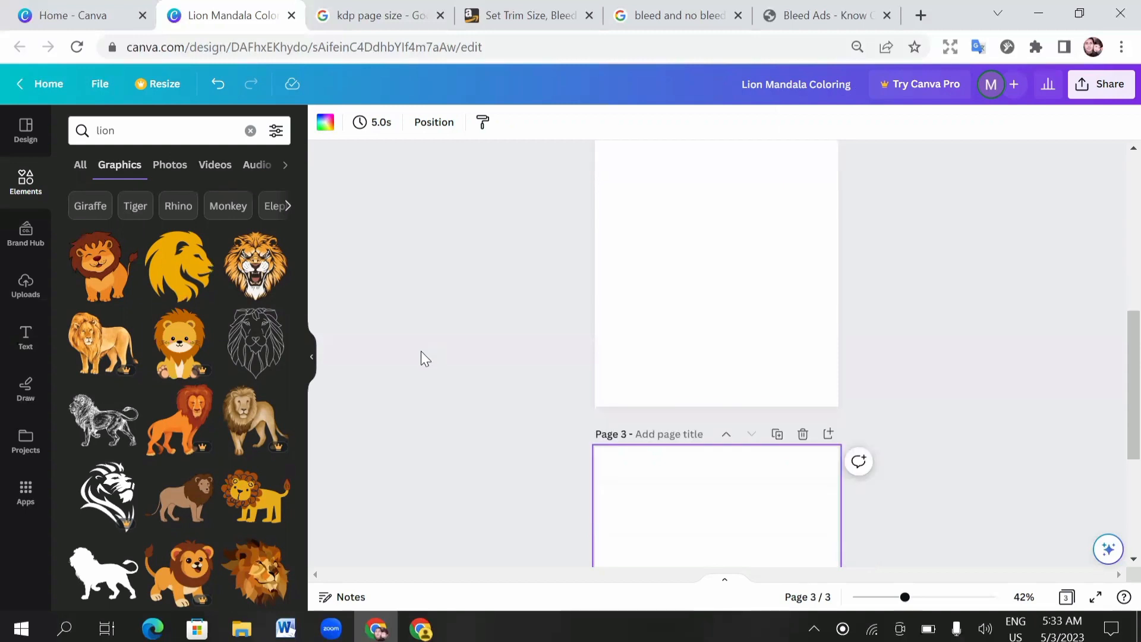
scroll(421, 350, up, 5)
scroll(420, 351, down, 3)
scroll(698, 422, down, 2)
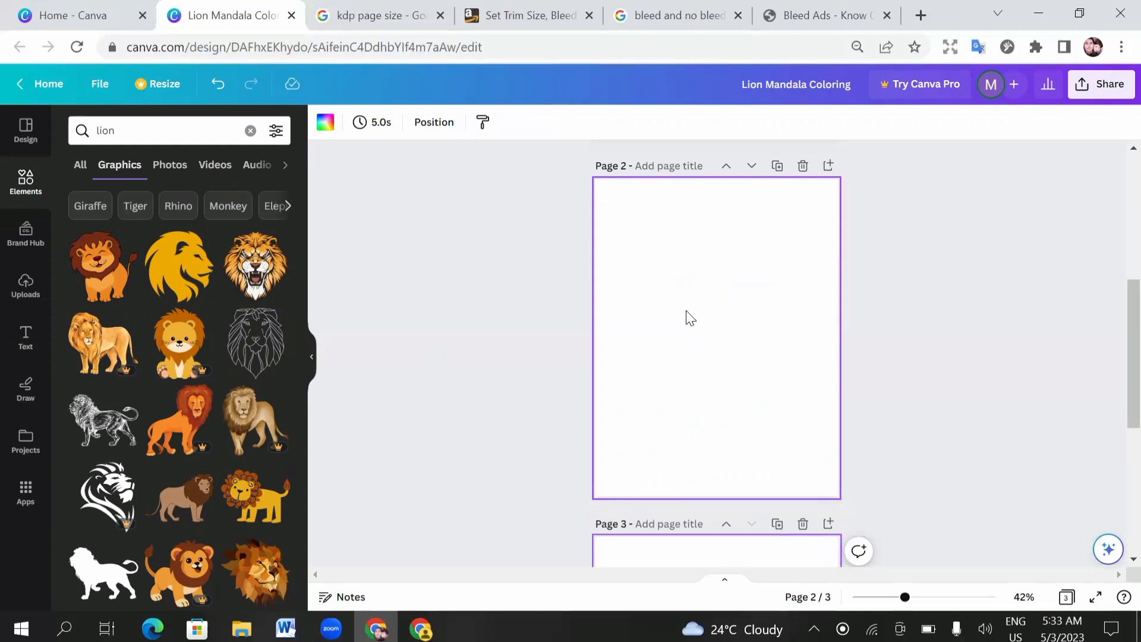
scroll(680, 348, up, 6)
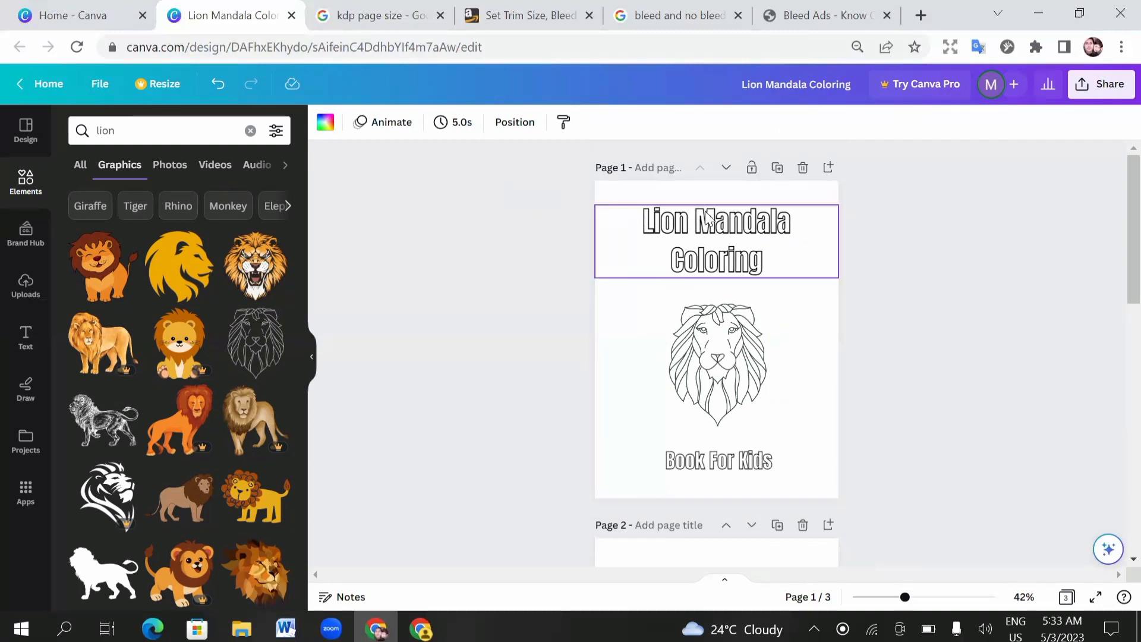
click(820, 312)
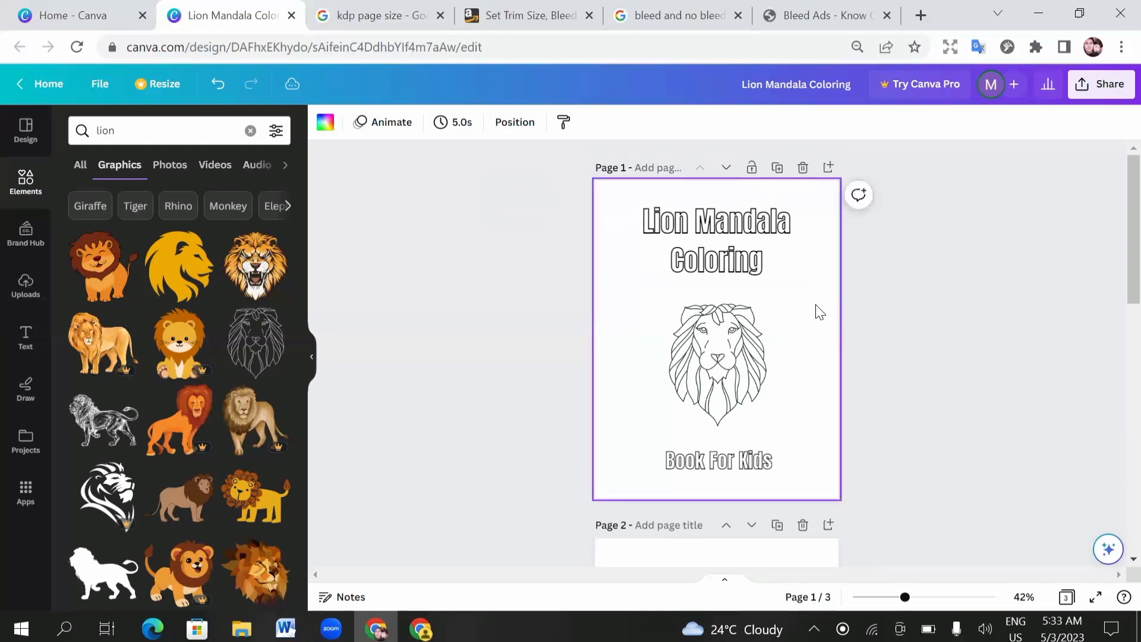
scroll(788, 291, down, 3)
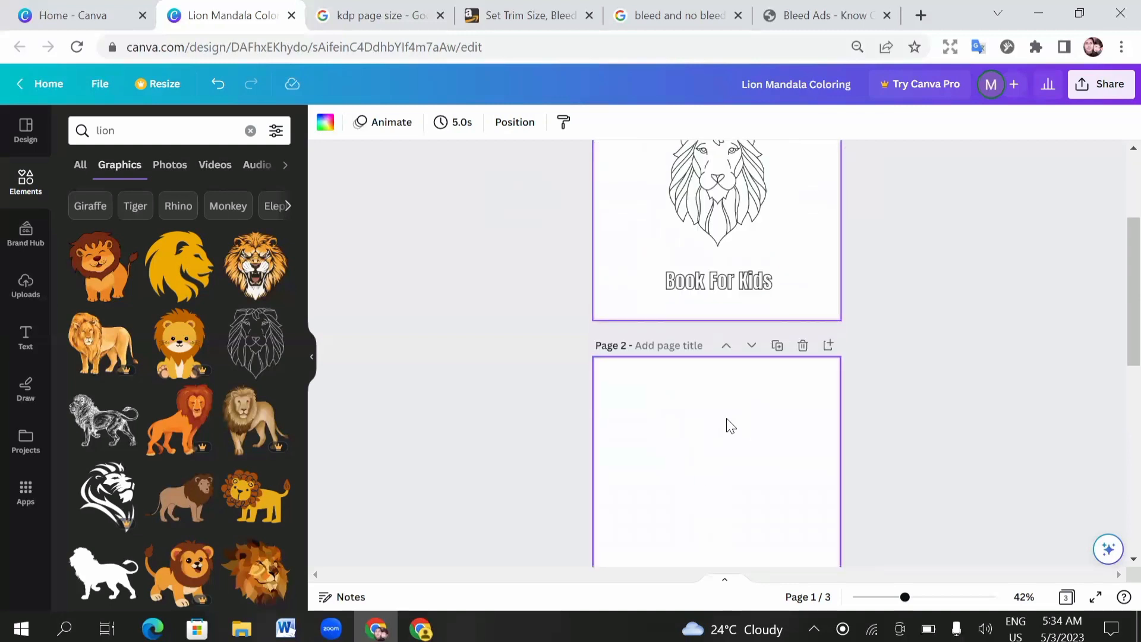
scroll(731, 426, up, 3)
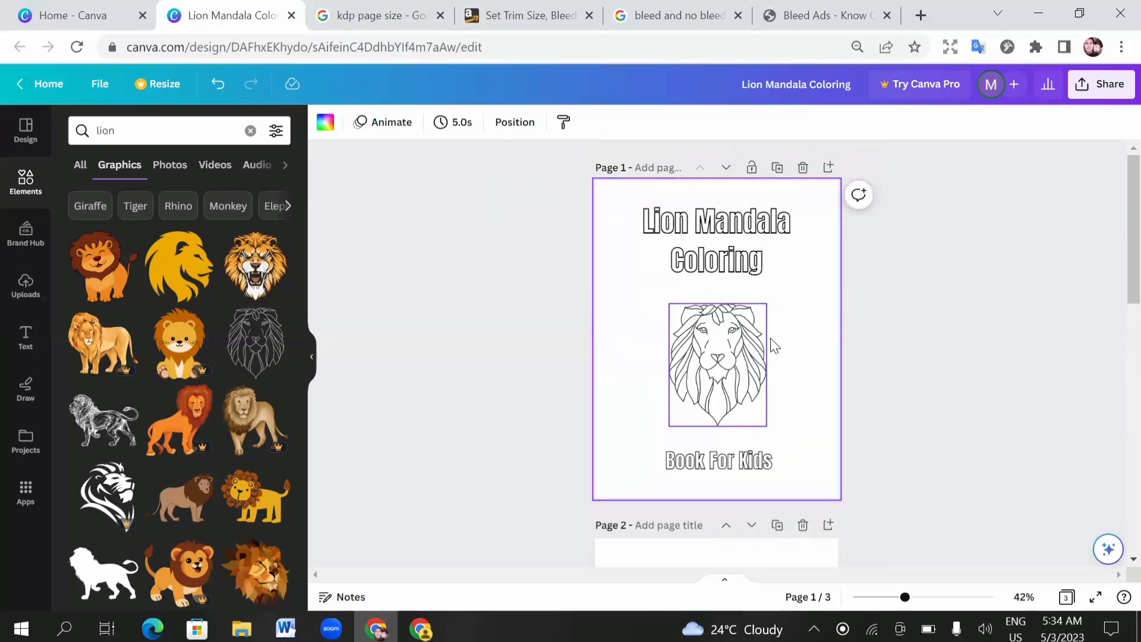
- Review the finished title page together with the empty pages 2 and 3 that follow it
scroll(792, 356, down, 4)
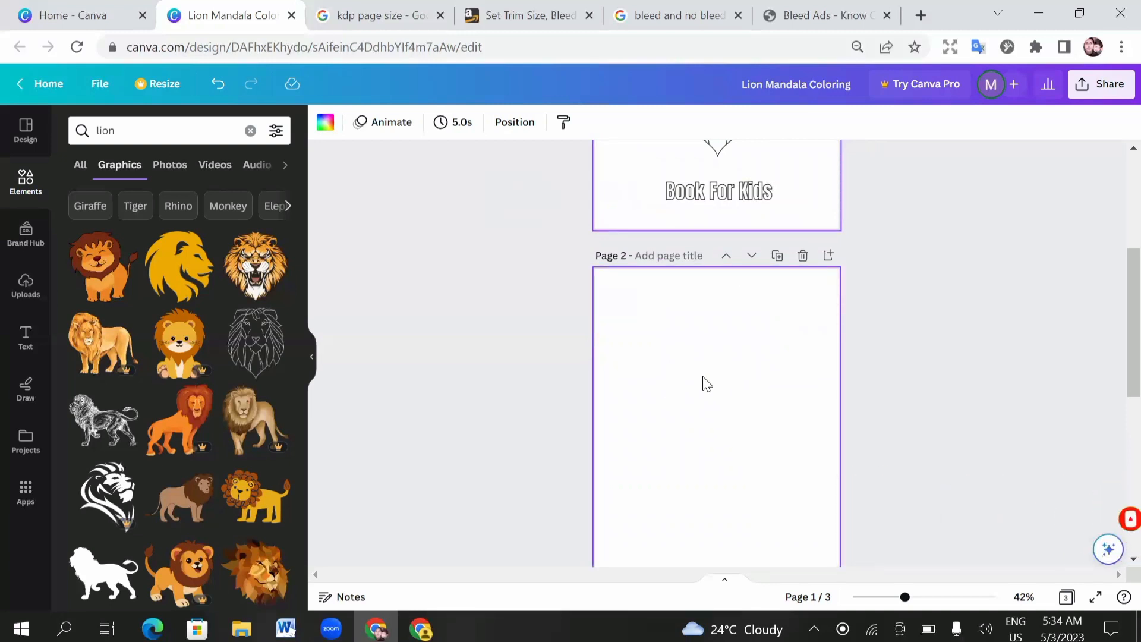
scroll(702, 376, up, 3)
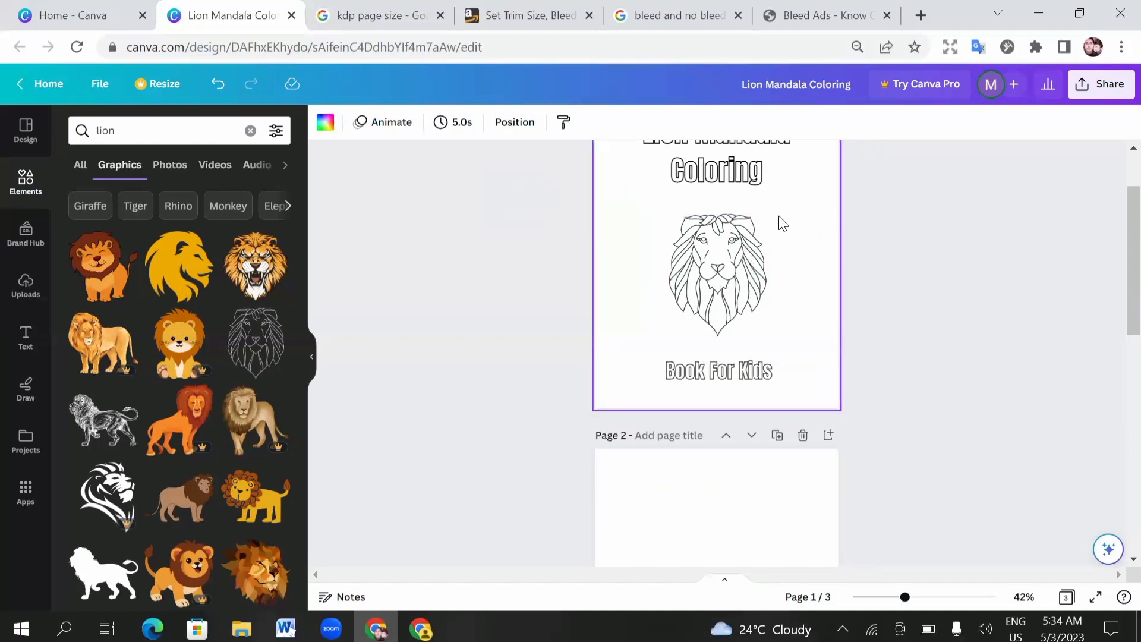
scroll(776, 238, down, 5)
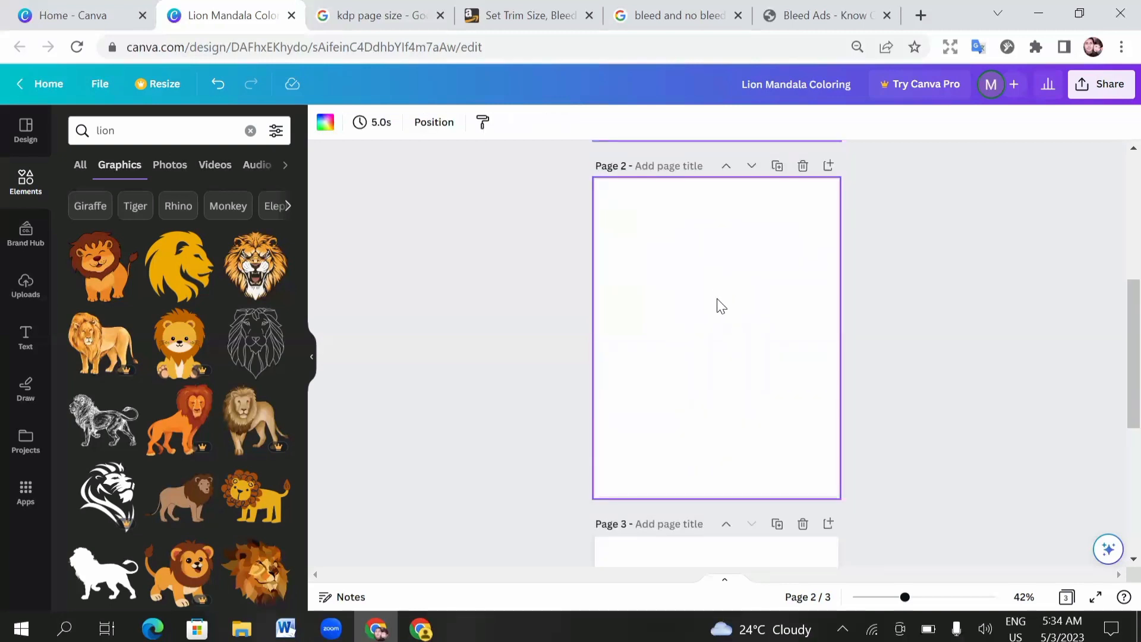
scroll(717, 299, up, 3)
scroll(754, 334, down, 2)
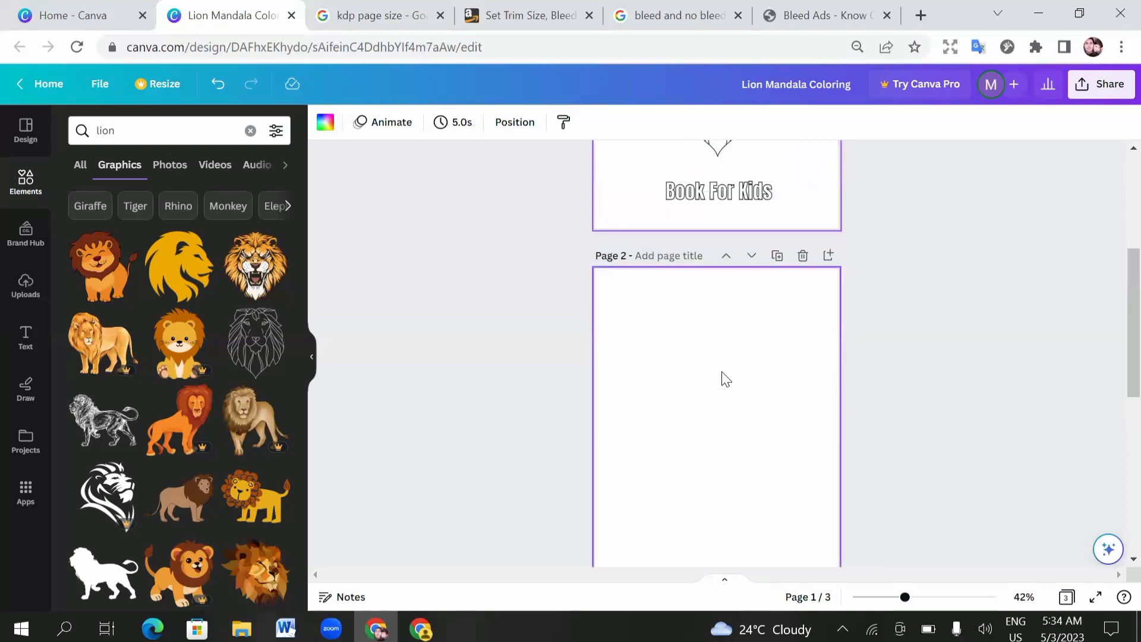
scroll(791, 217, up, 3)
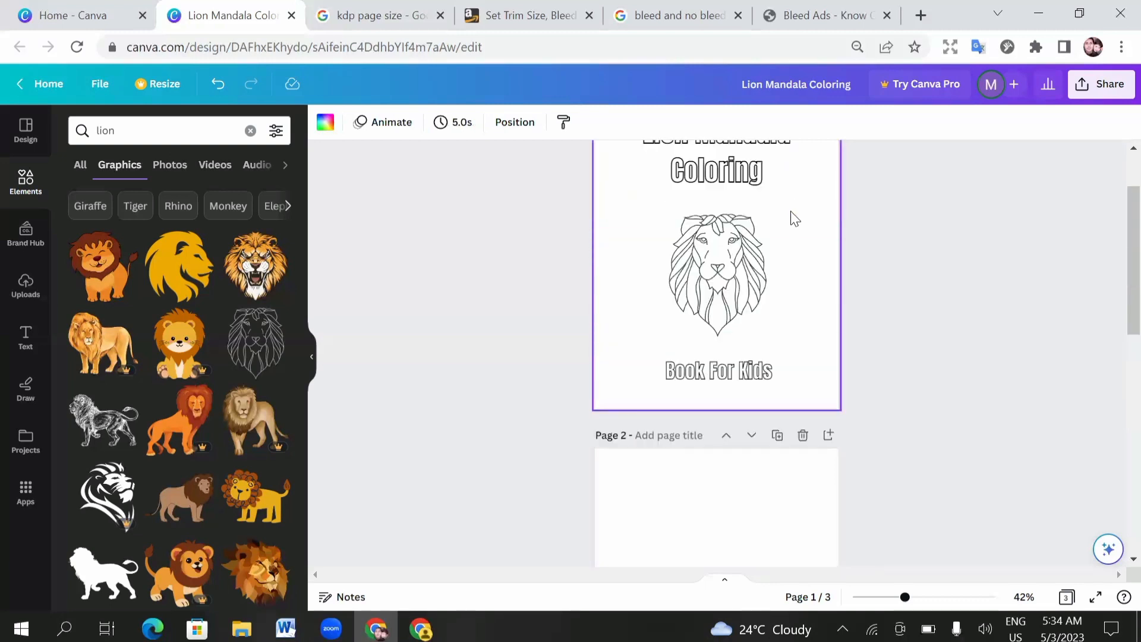
scroll(750, 253, down, 6)
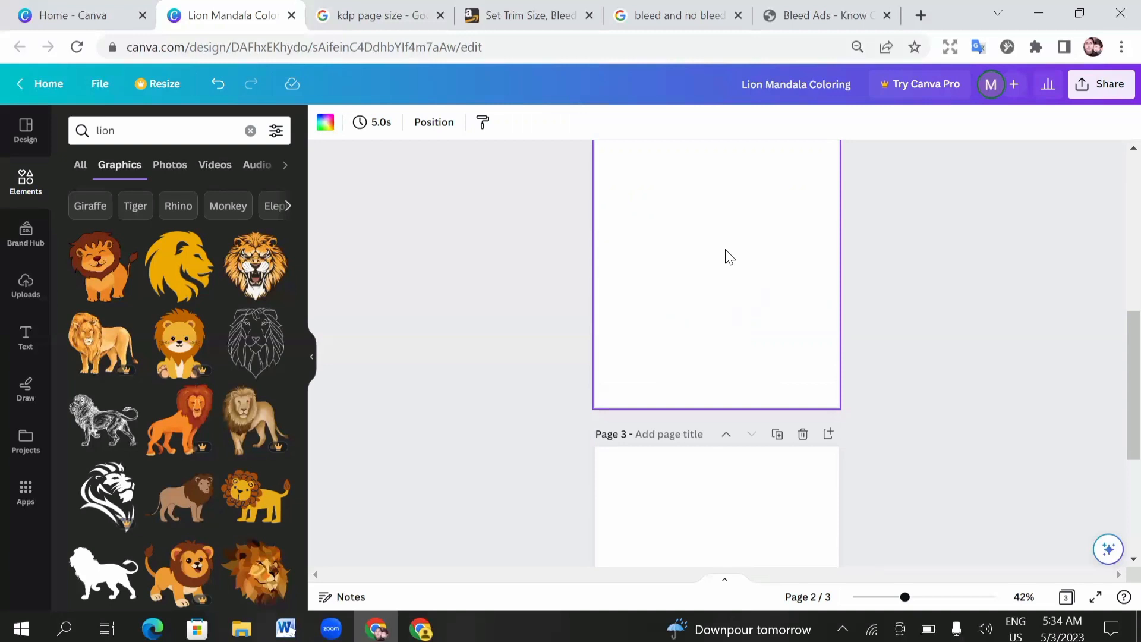
scroll(728, 256, up, 5)
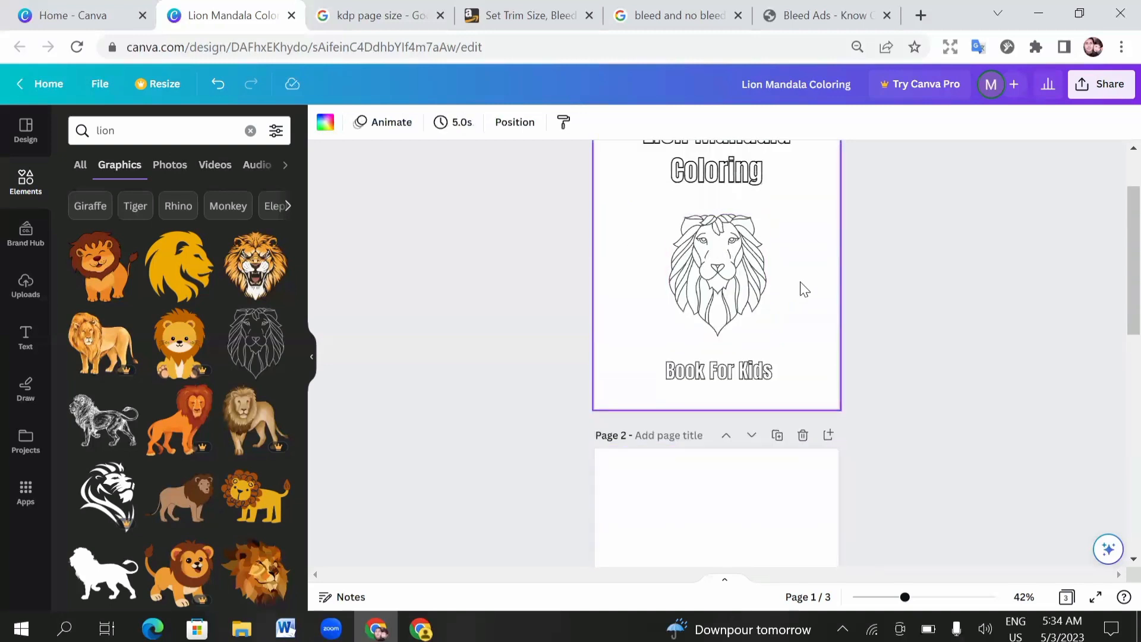
scroll(785, 261, down, 4)
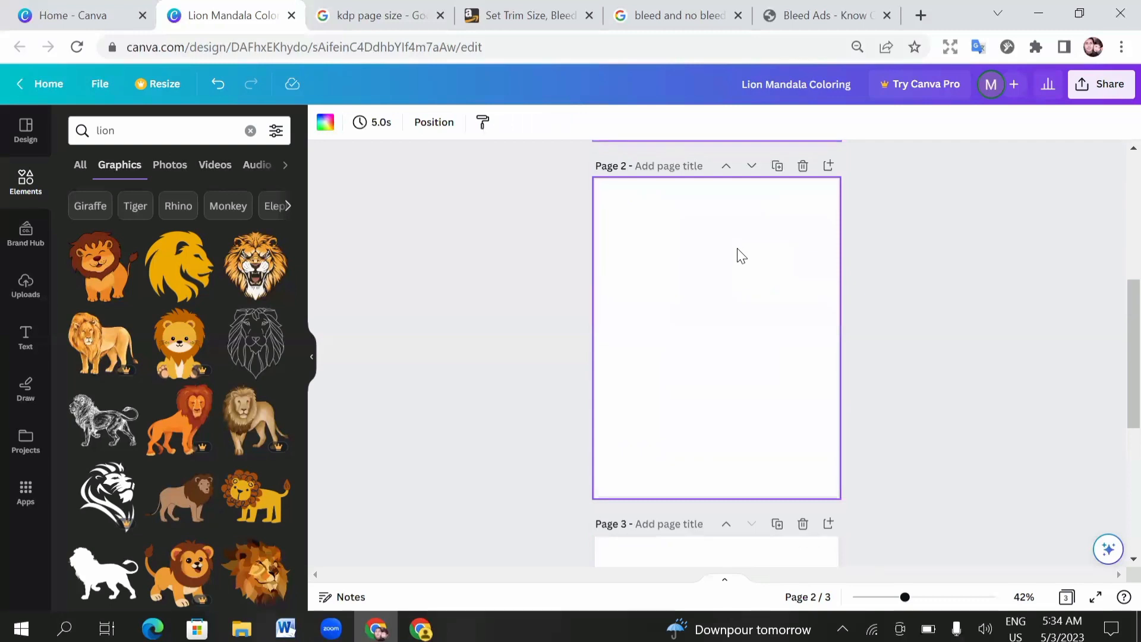
scroll(670, 237, up, 5)
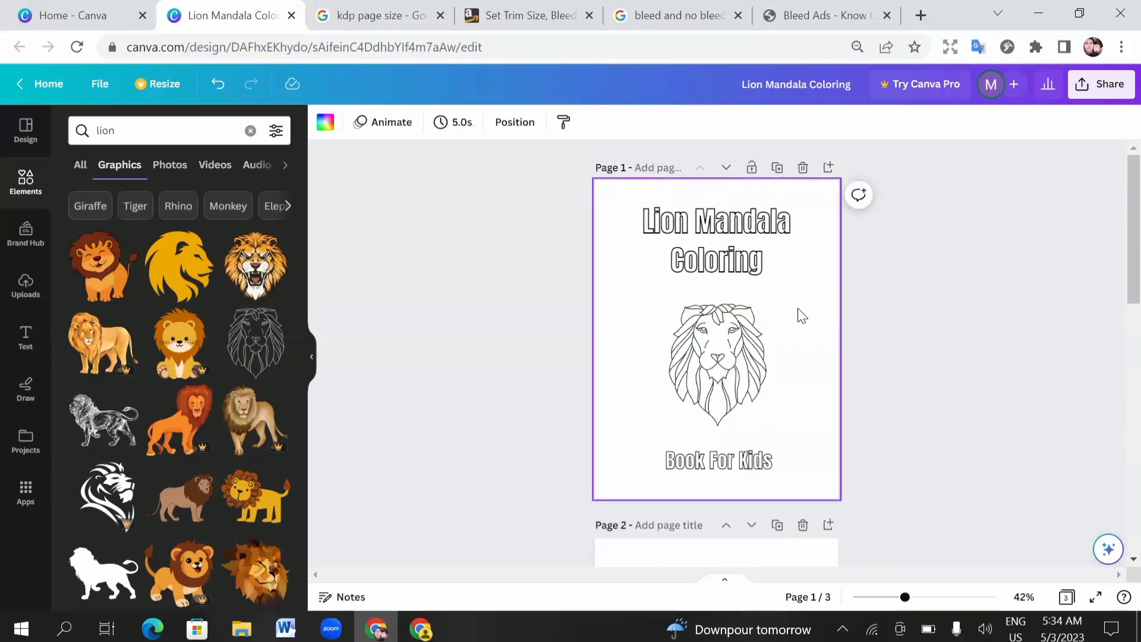
scroll(800, 314, down, 4)
scroll(729, 357, down, 2)
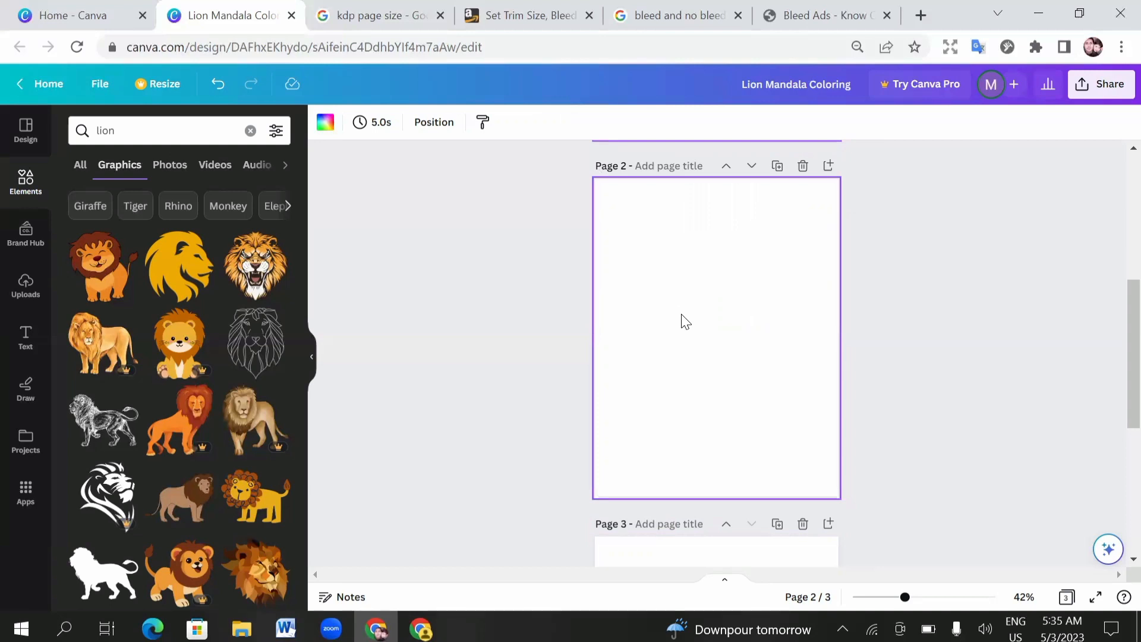
scroll(683, 321, down, 3)
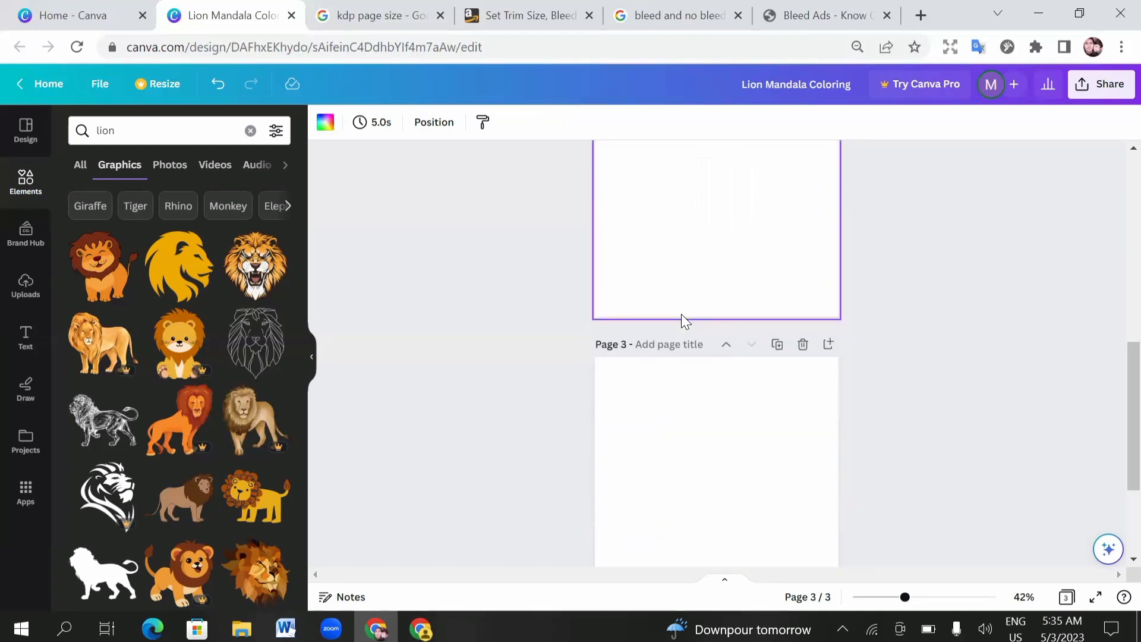
scroll(682, 315, up, 7)
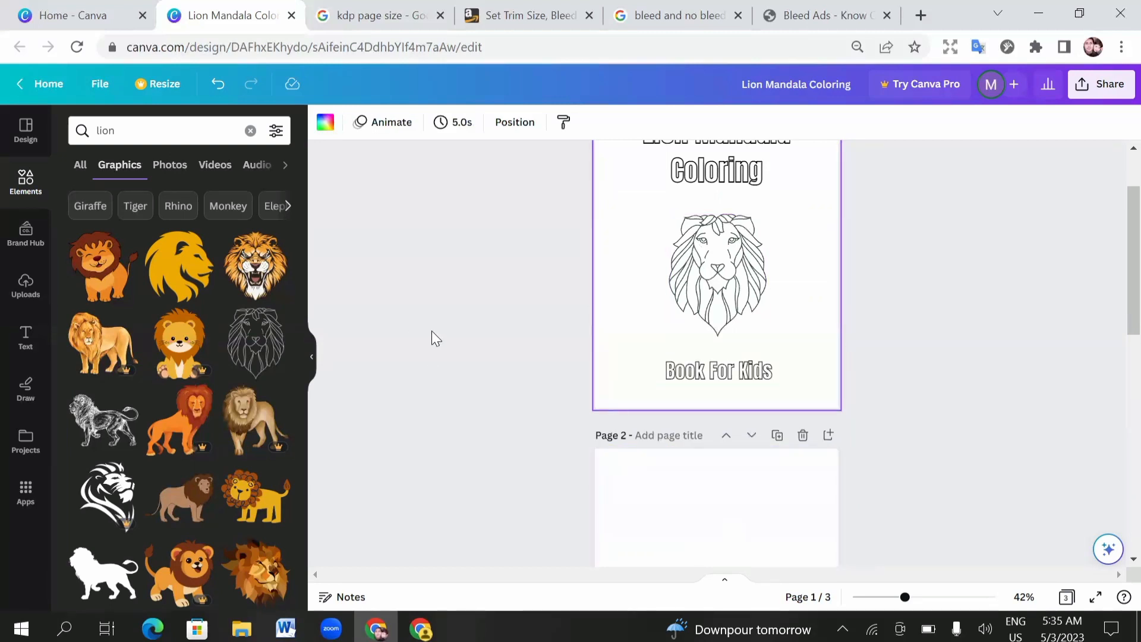
scroll(433, 334, down, 3)
scroll(699, 389, down, 2)
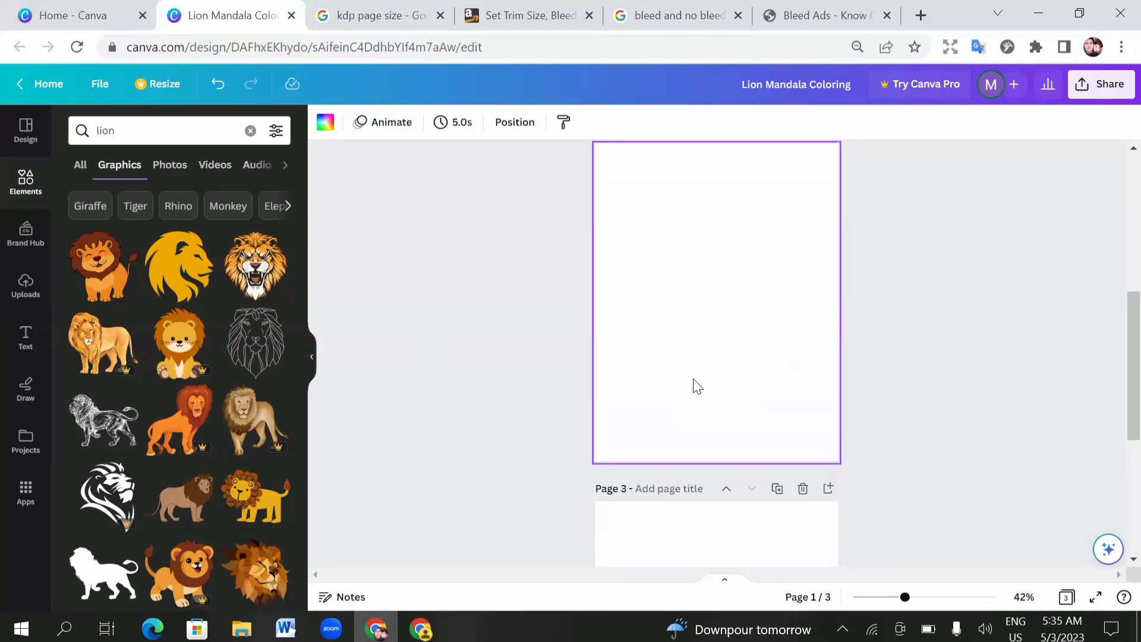
scroll(695, 385, up, 2)
scroll(692, 385, down, 2)
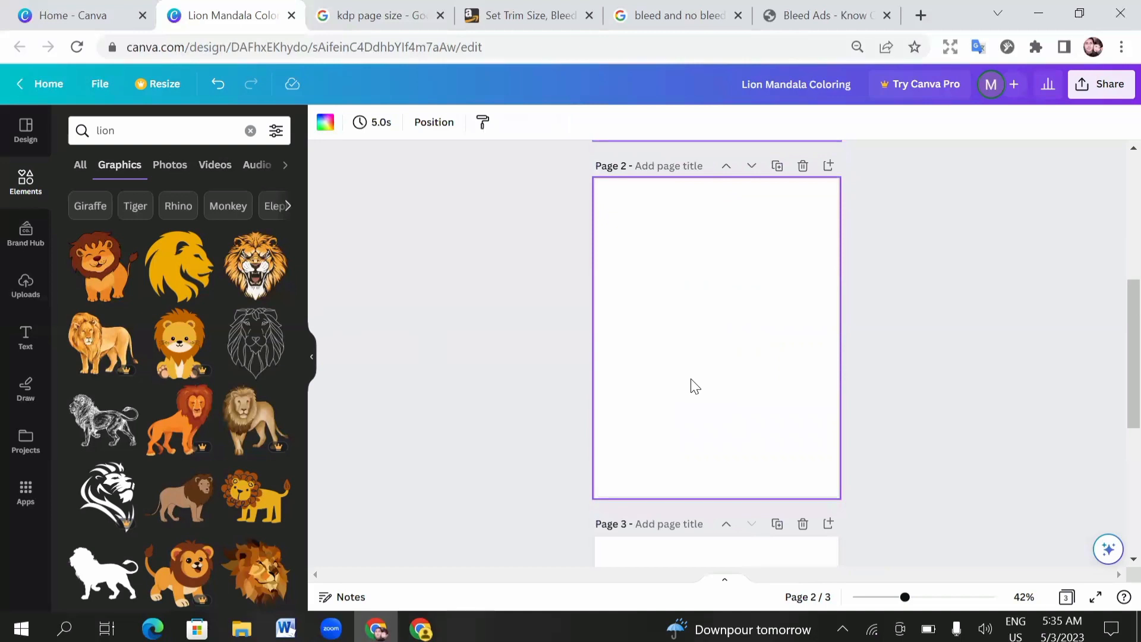
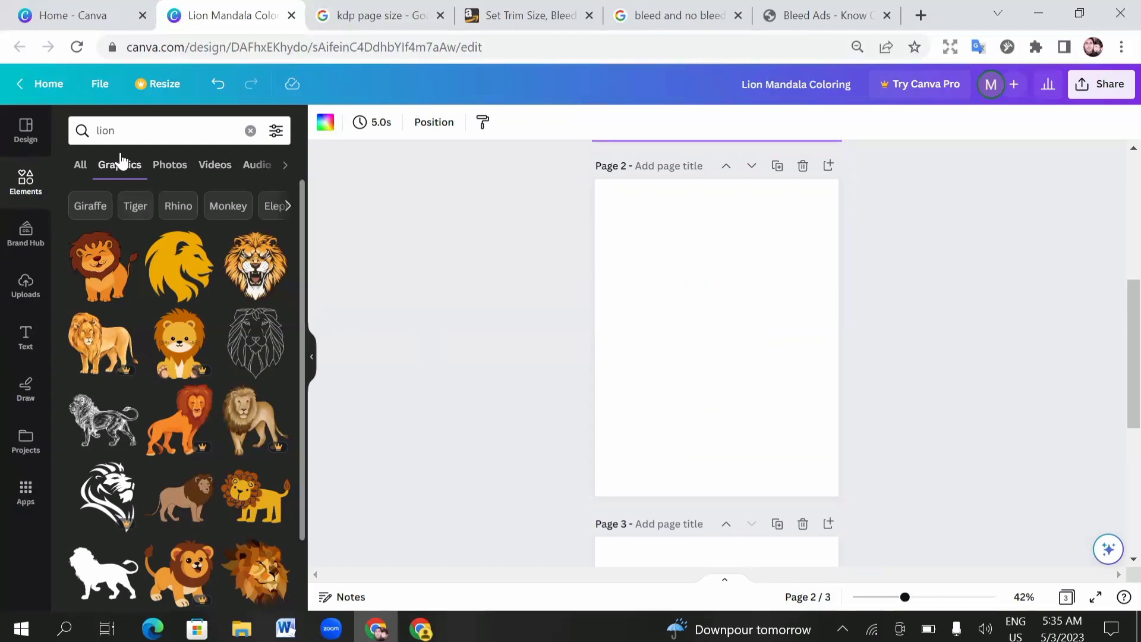
- Open the collection of uploaded images
click(26, 284)
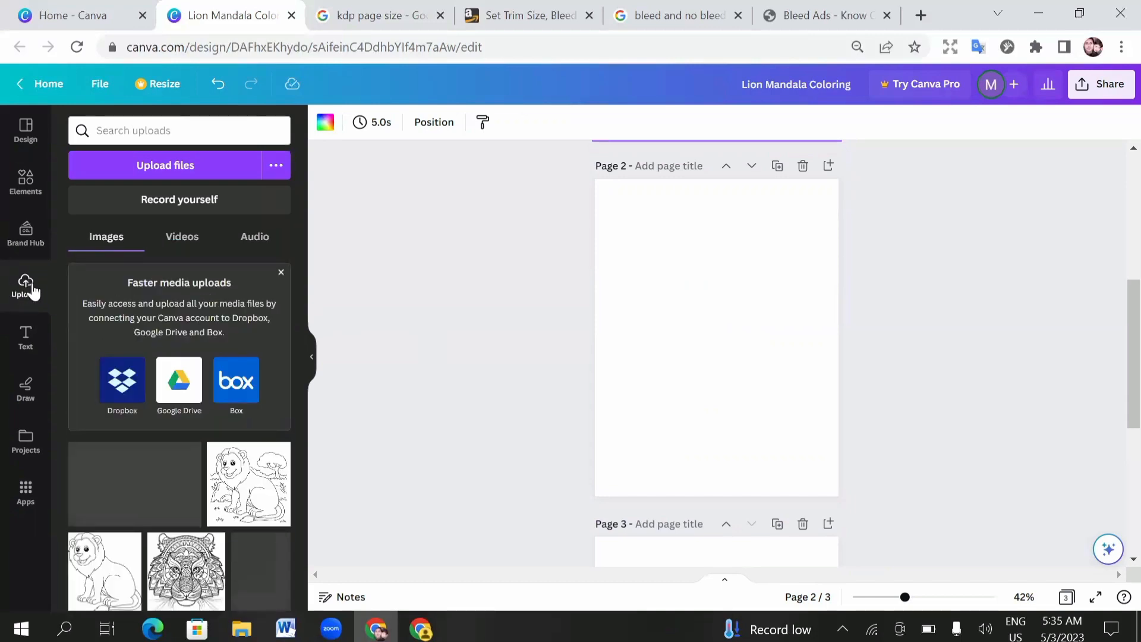
click(184, 172)
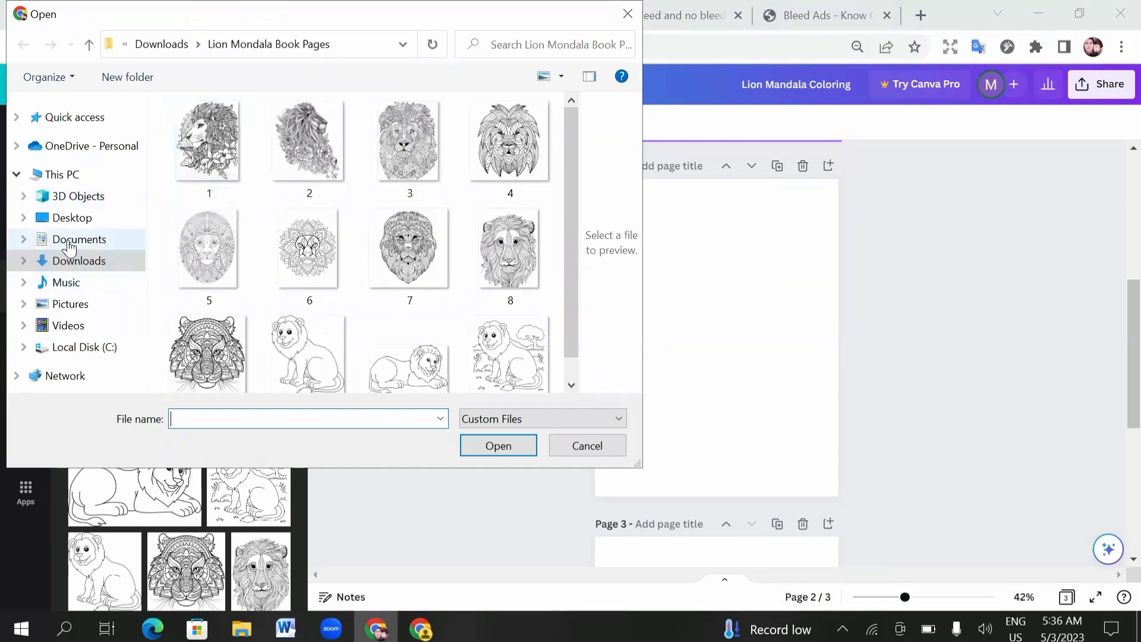
drag(159, 98, 548, 388)
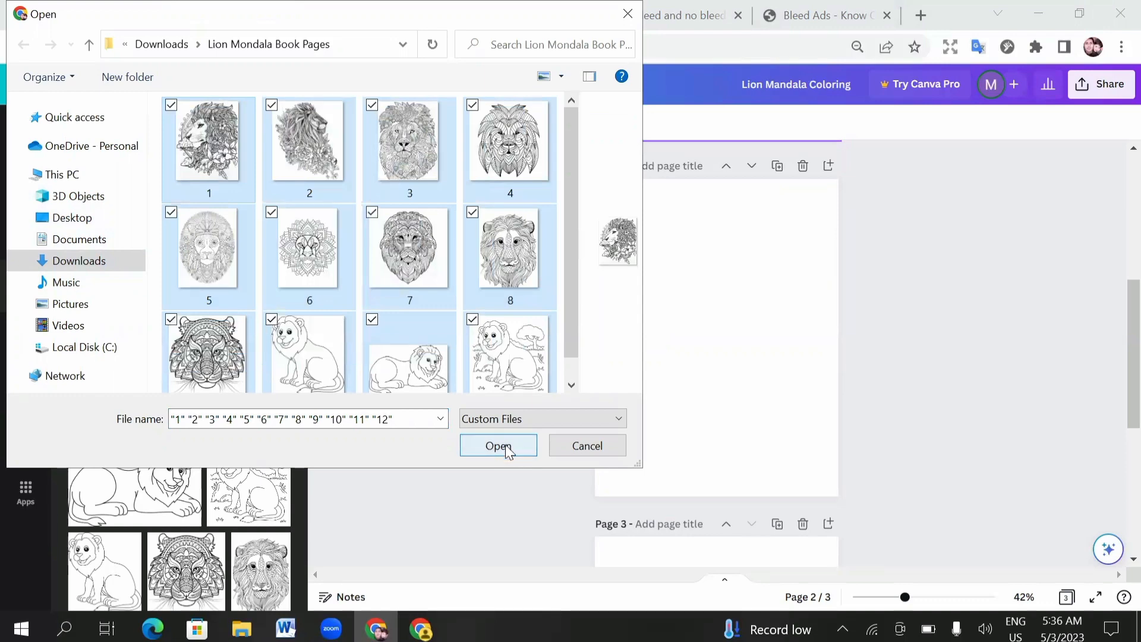
click(586, 447)
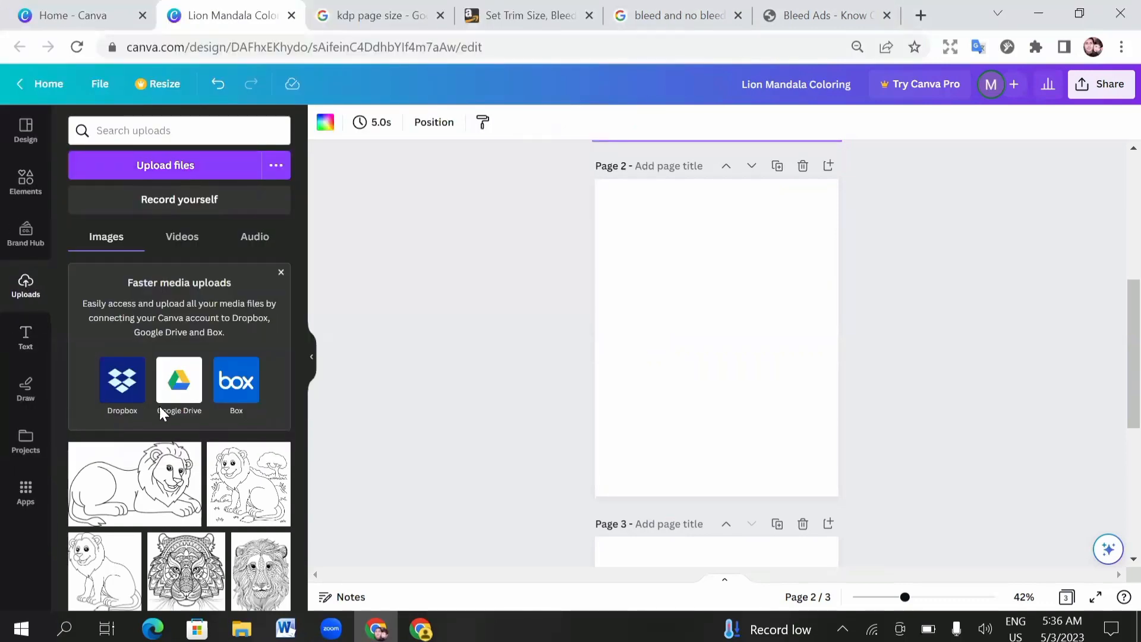
- Look through the uploaded lion coloring images and the blank interior pages available for them
scroll(163, 506, down, 2)
scroll(164, 511, up, 2)
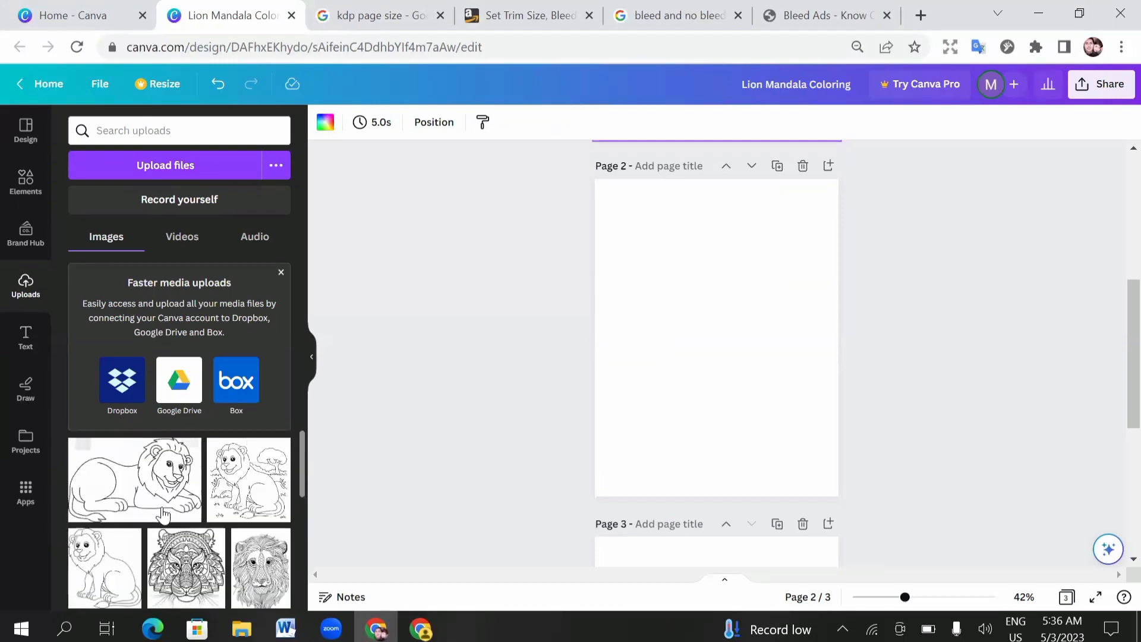
scroll(164, 516, down, 2)
scroll(154, 493, up, 2)
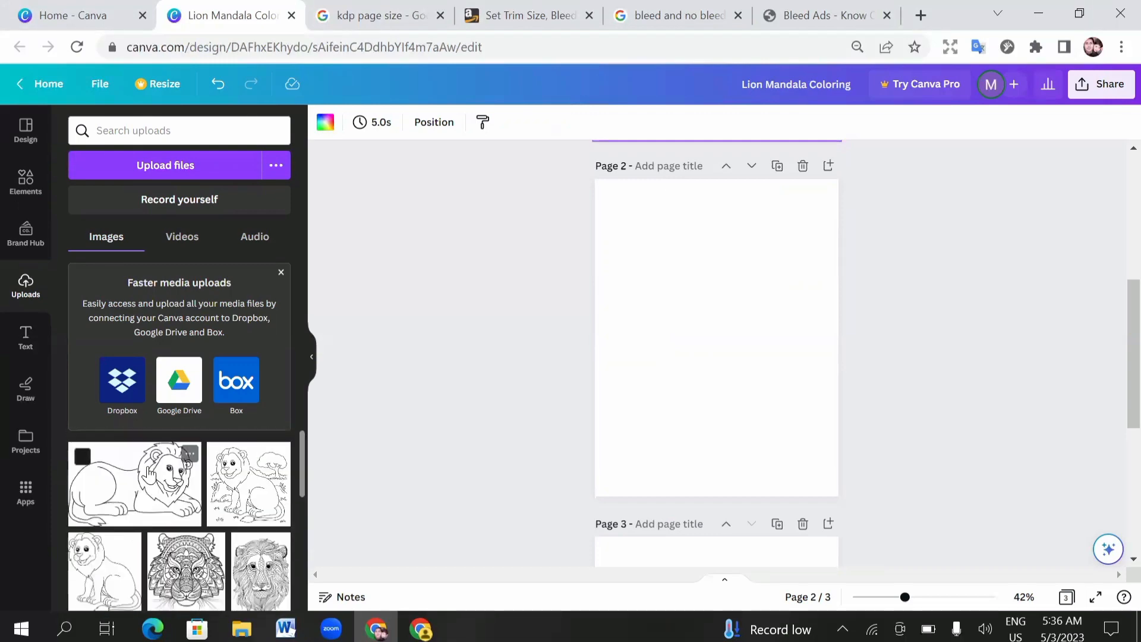
scroll(178, 488, down, 3)
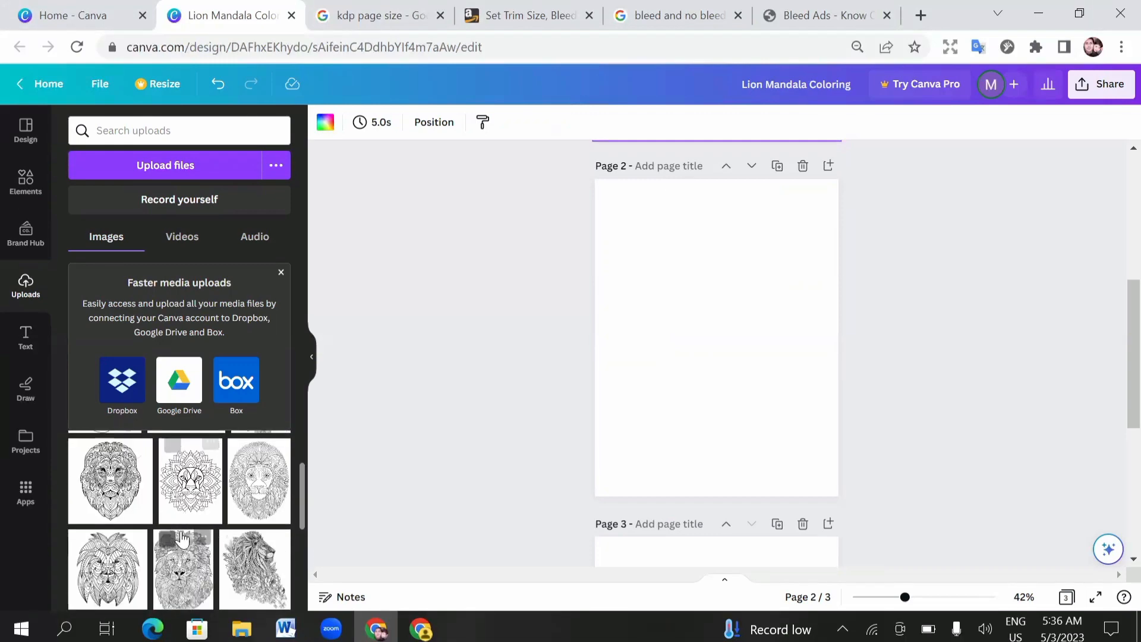
scroll(179, 535, down, 2)
scroll(119, 547, up, 1)
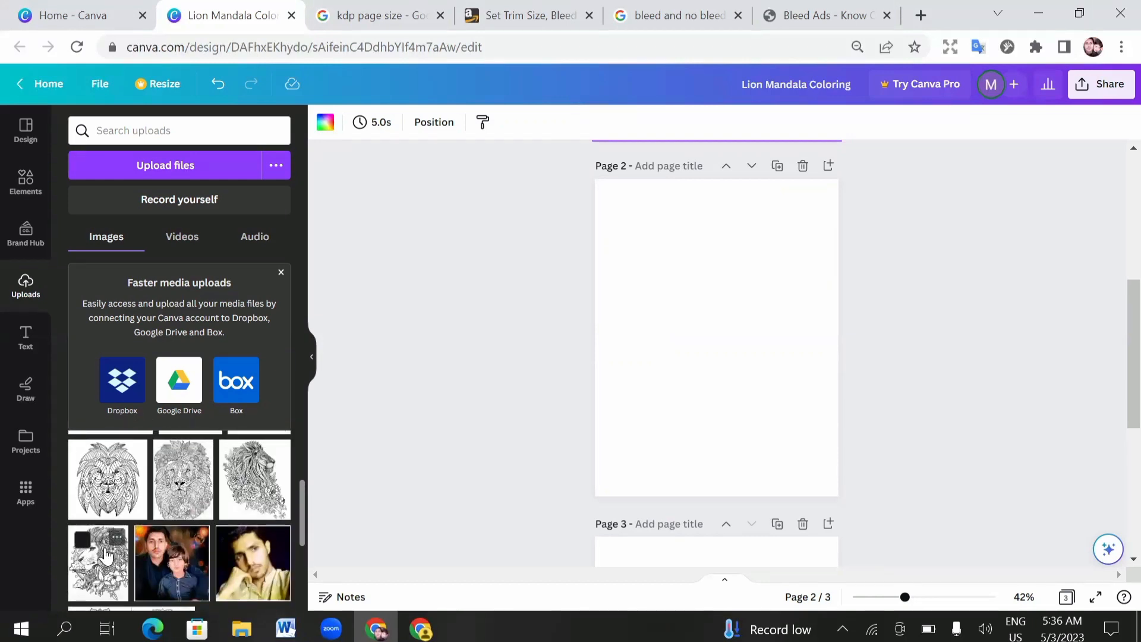
scroll(724, 311, up, 5)
scroll(499, 423, down, 3)
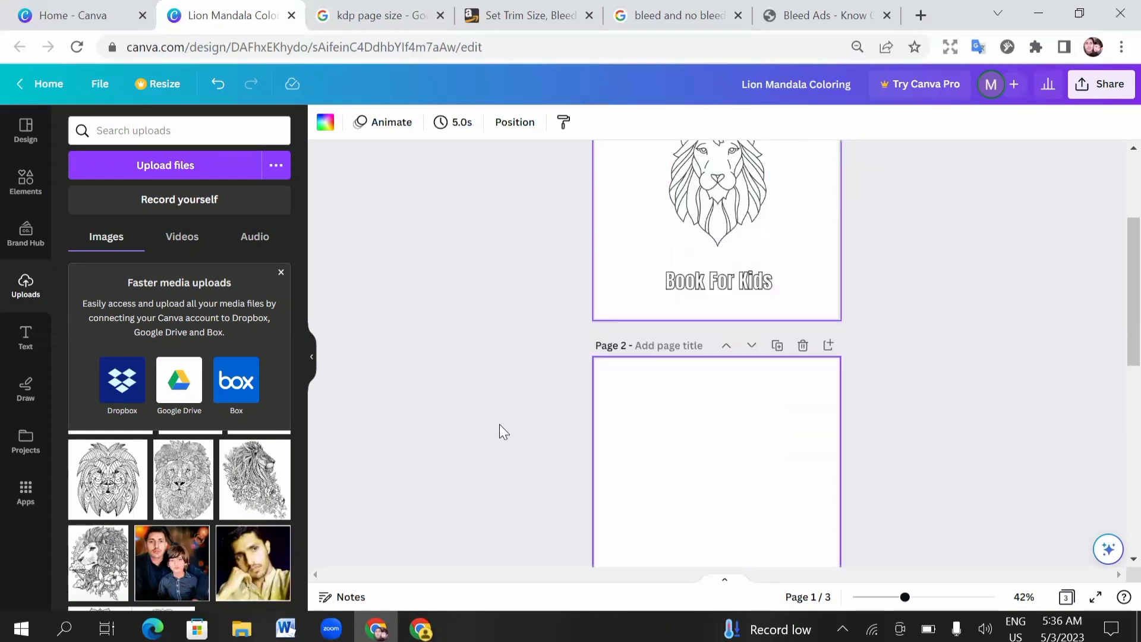
scroll(850, 393, down, 5)
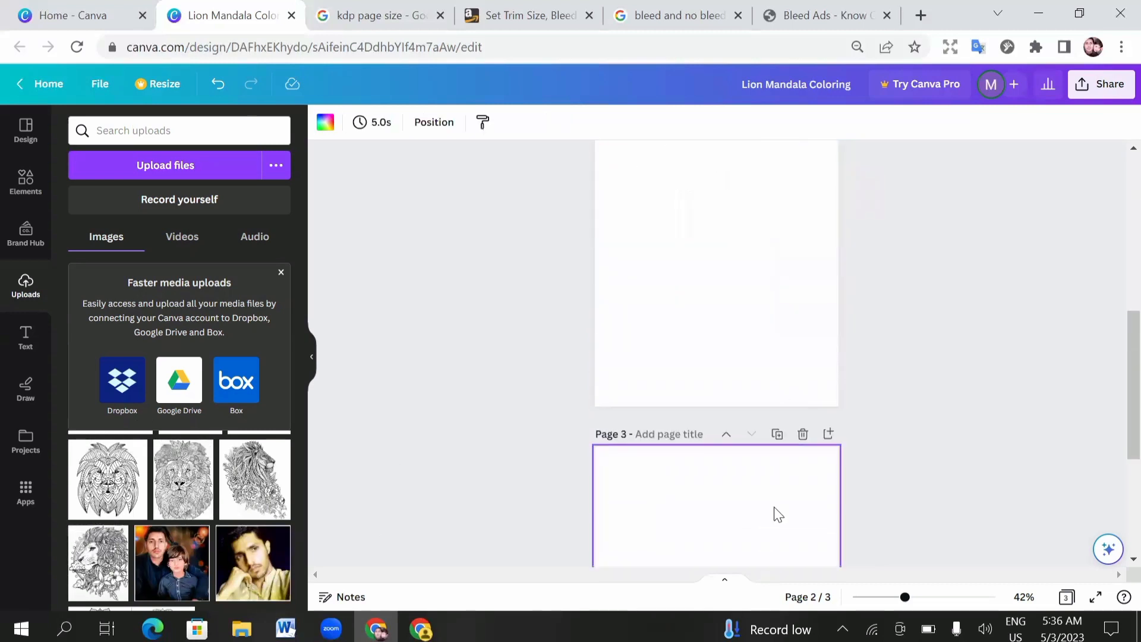
scroll(779, 515, down, 3)
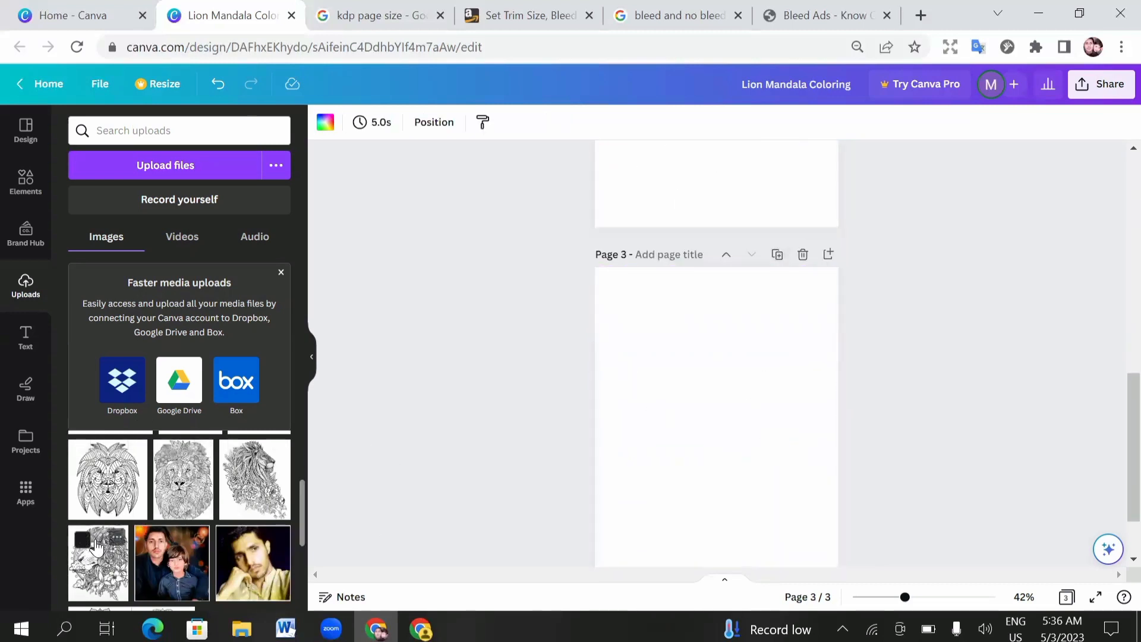
scroll(178, 523, up, 5)
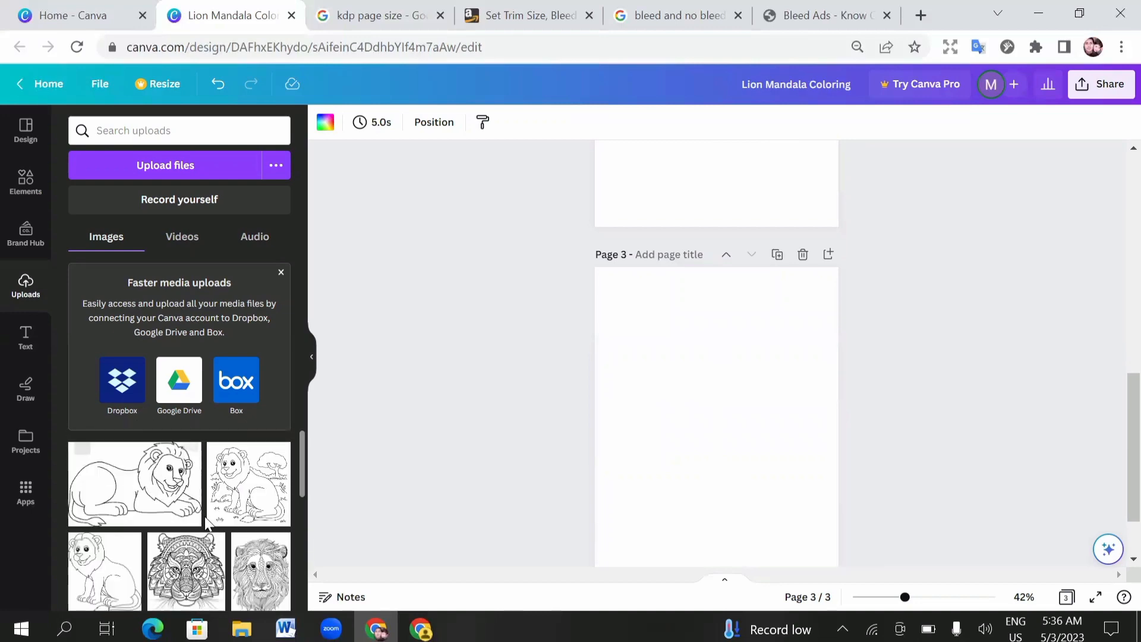
scroll(178, 523, down, 5)
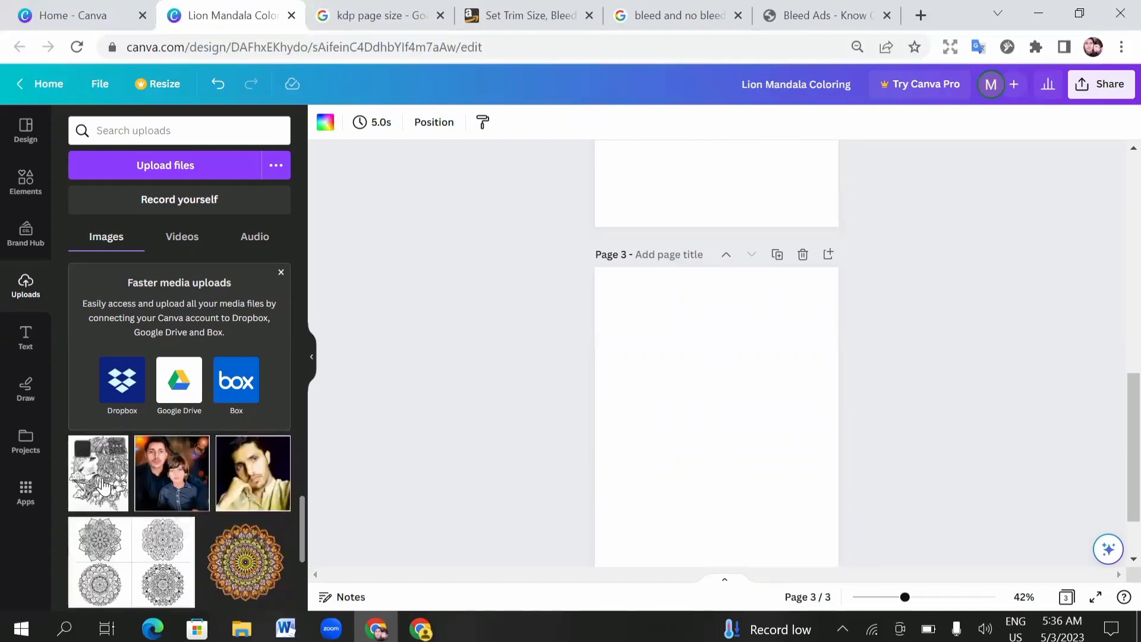
scroll(104, 488, up, 2)
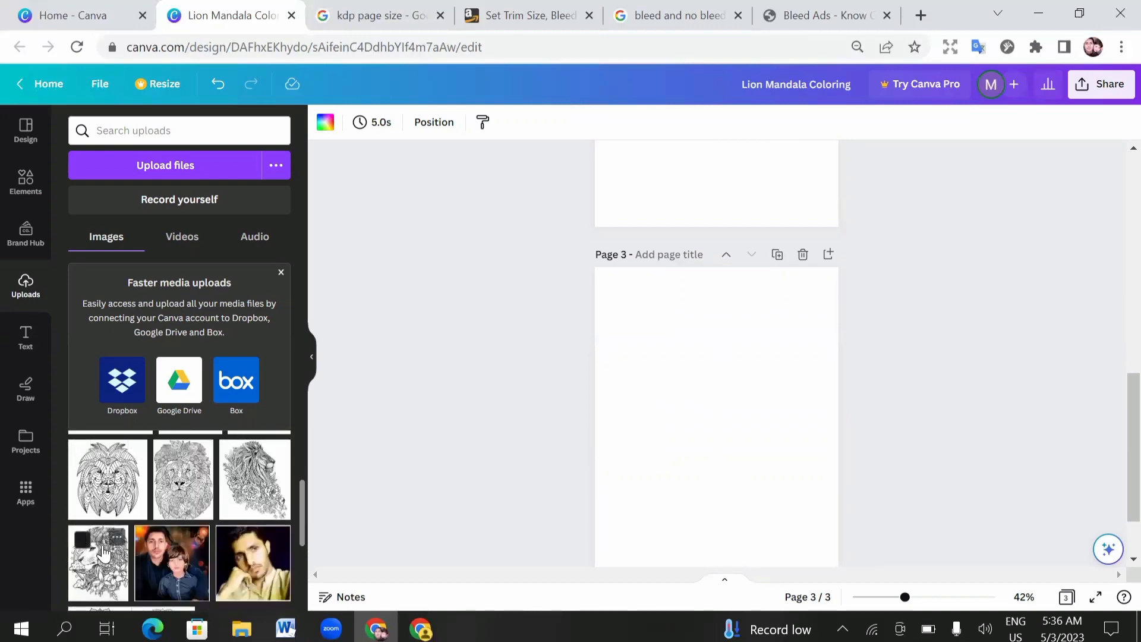
- Place the uploaded lion profile with flowers on page 2 and enlarge it to fill most of the page, leaving a margin all around
scroll(833, 442, up, 5)
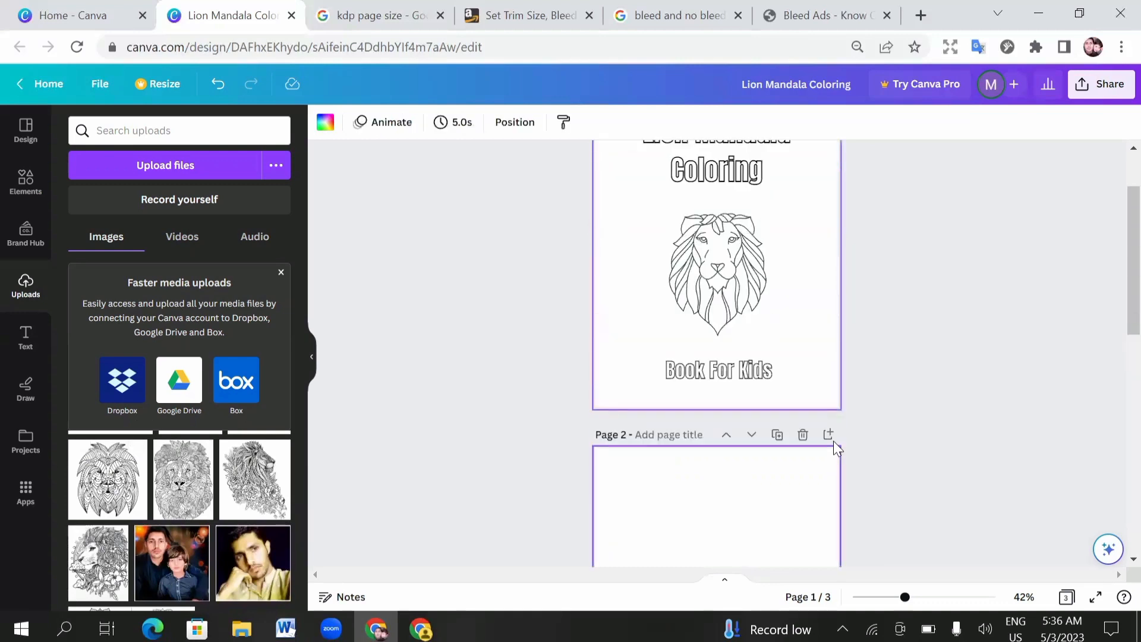
scroll(677, 387, down, 3)
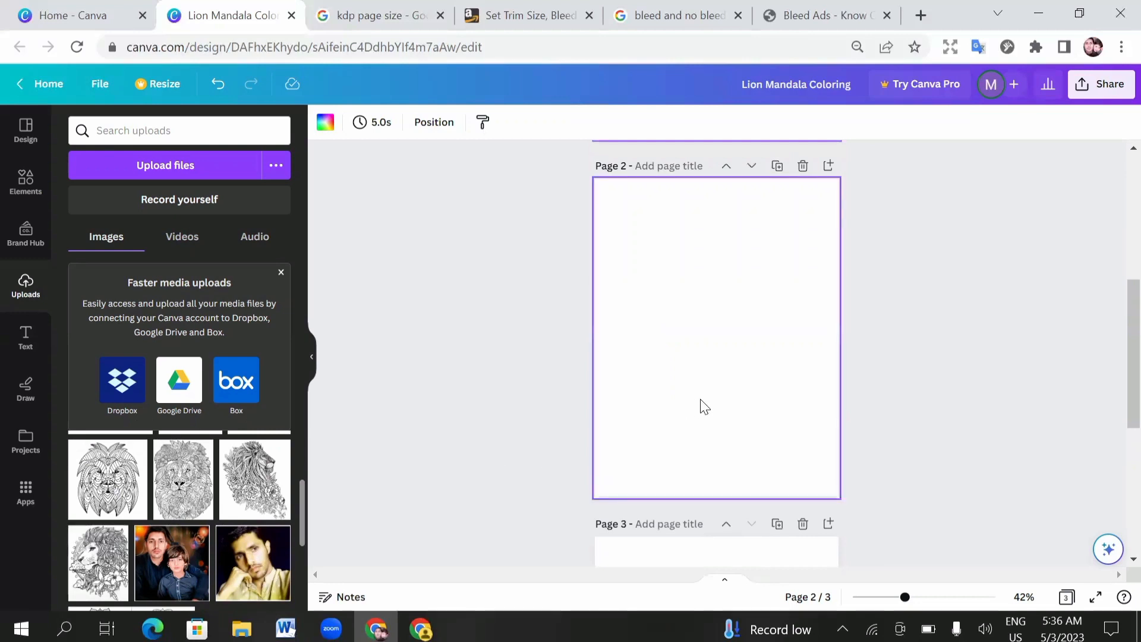
click(91, 566)
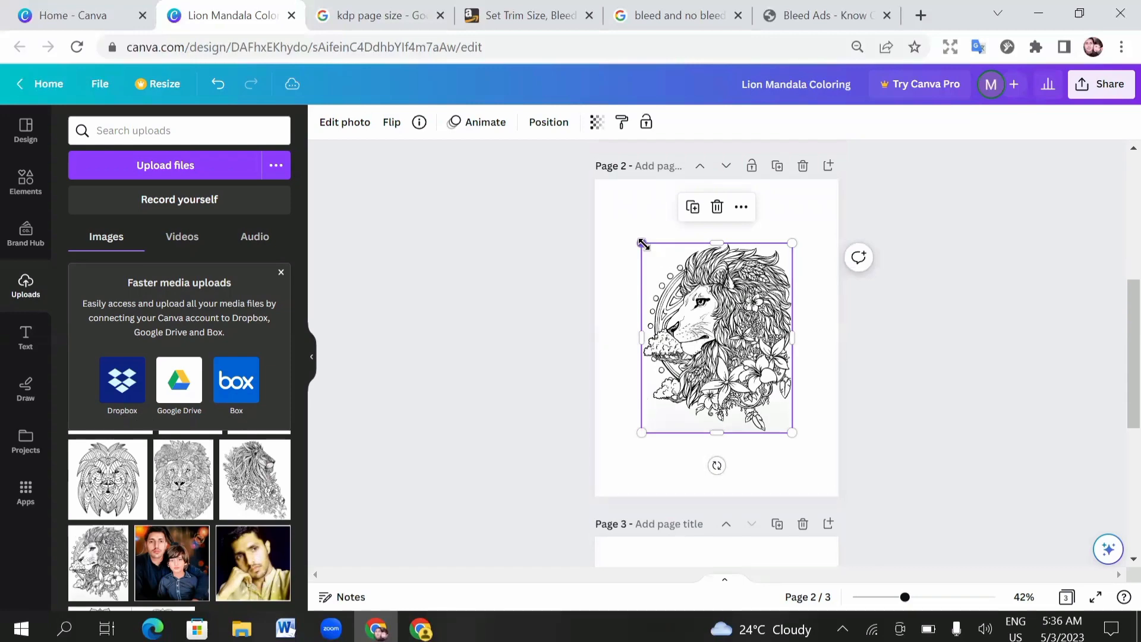
drag(640, 242, 621, 208)
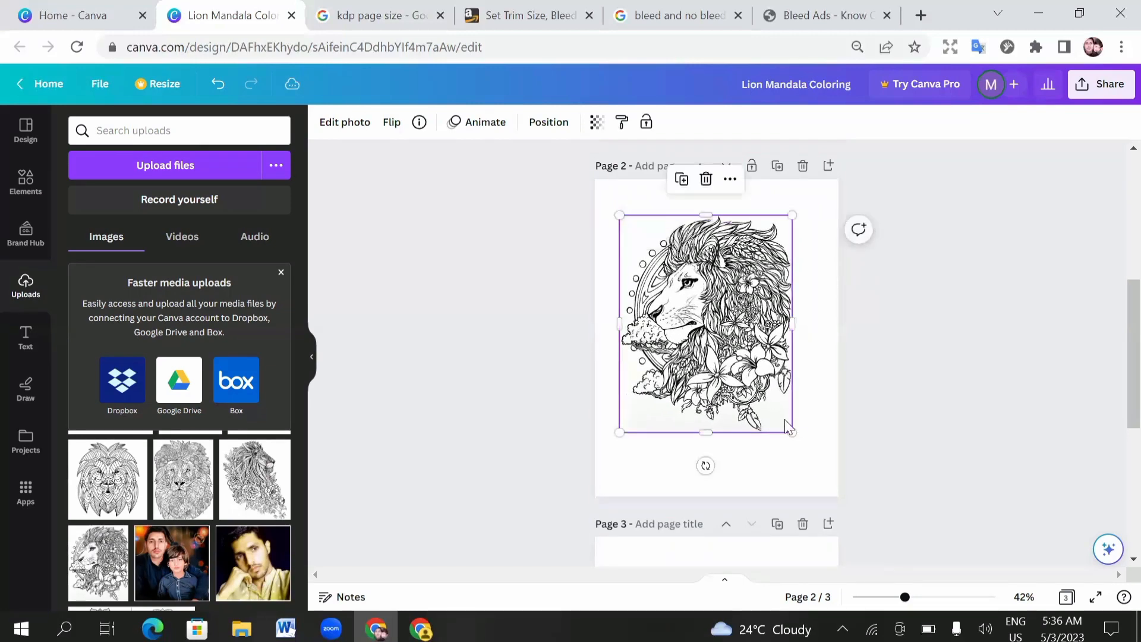
drag(792, 432, 808, 463)
click(988, 304)
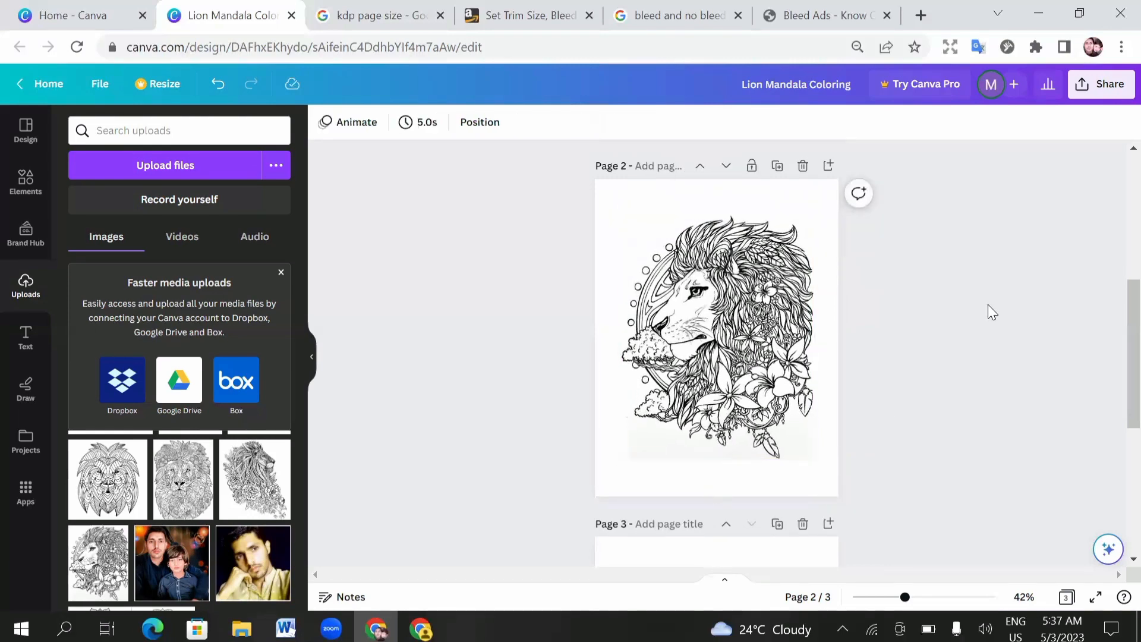
click(738, 374)
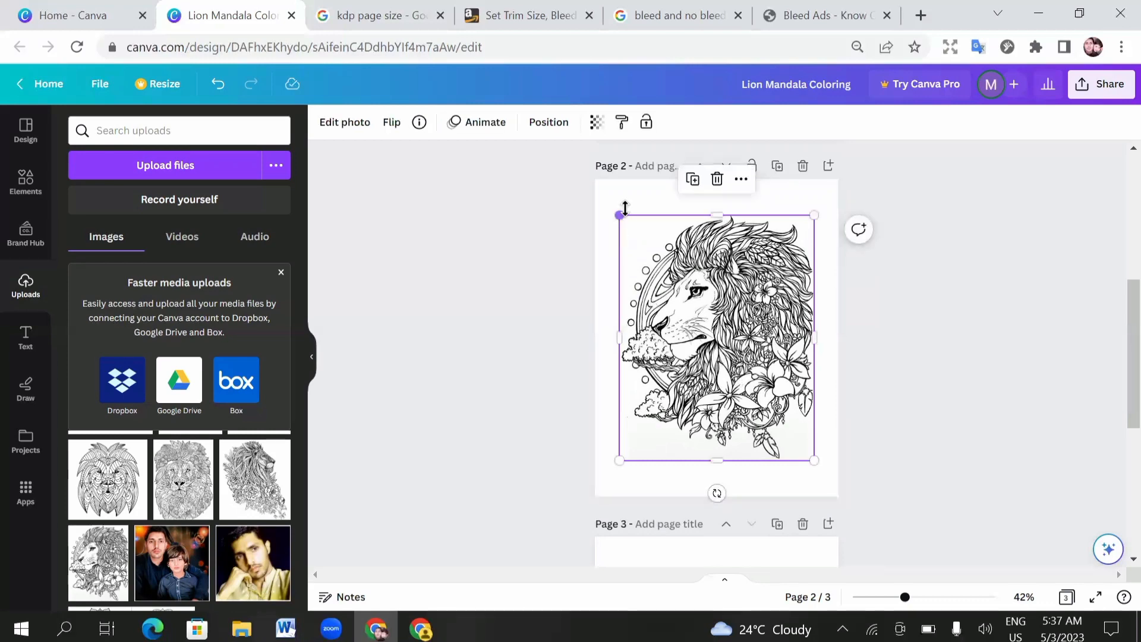
- Try enlarging the lion profile on page 2 out to the page edges and compare it with the bleed examples in the image search
drag(620, 214, 594, 189)
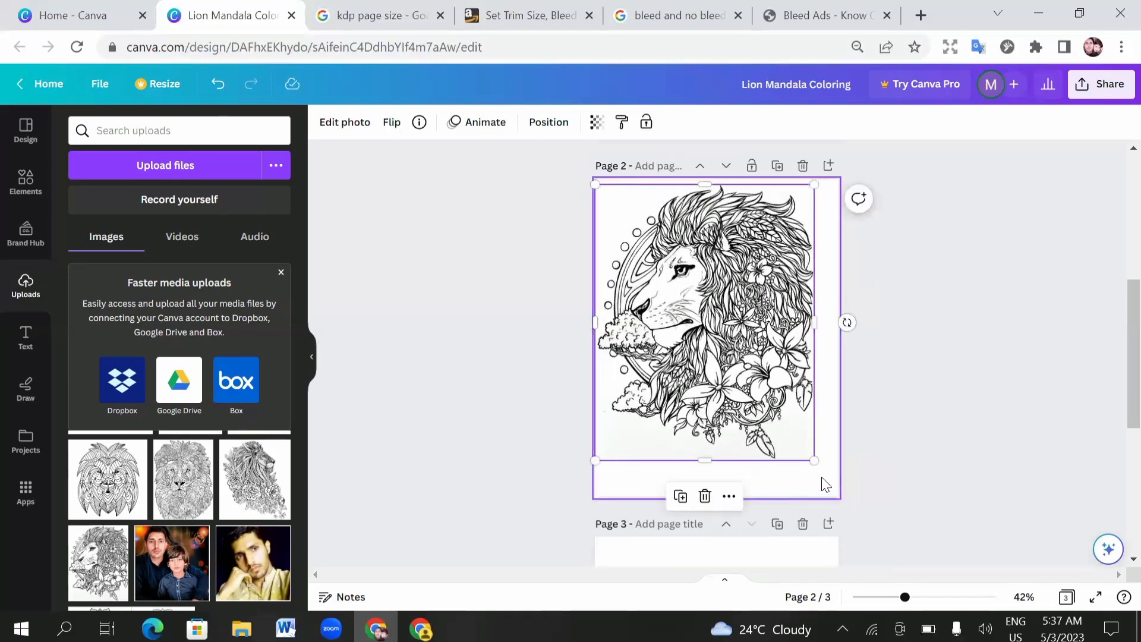
drag(815, 461, 839, 491)
click(703, 13)
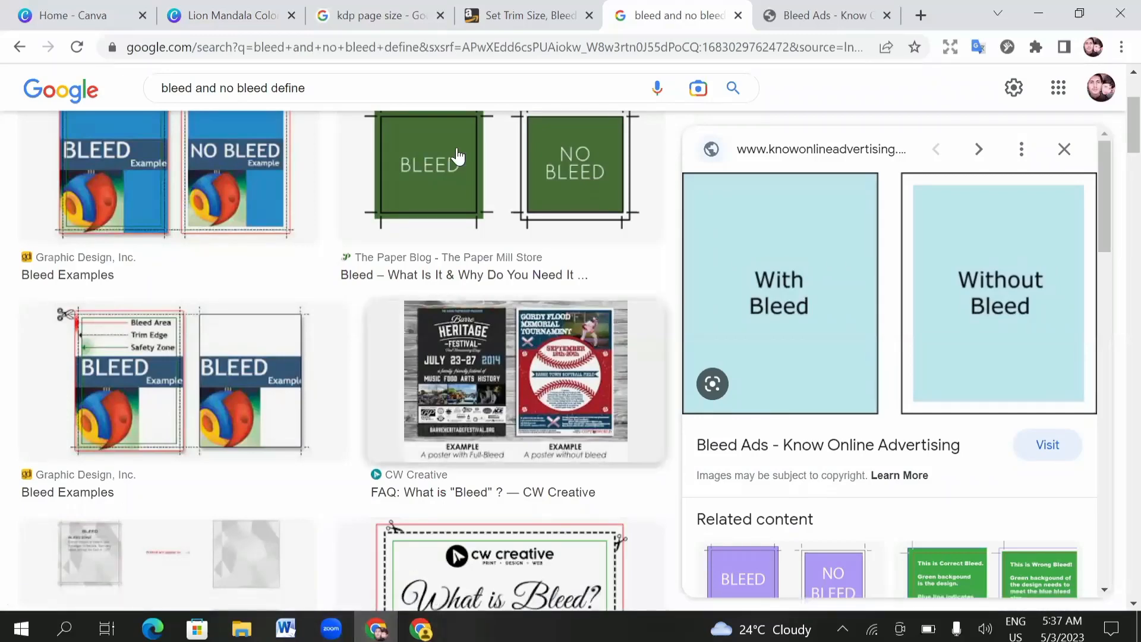
click(236, 8)
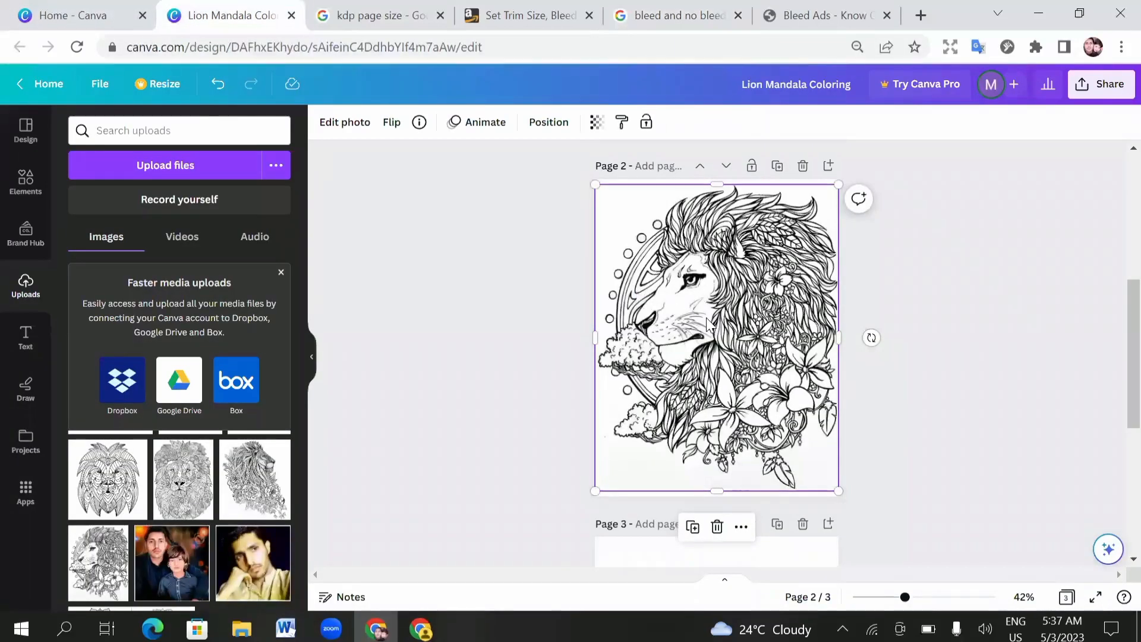
click(985, 313)
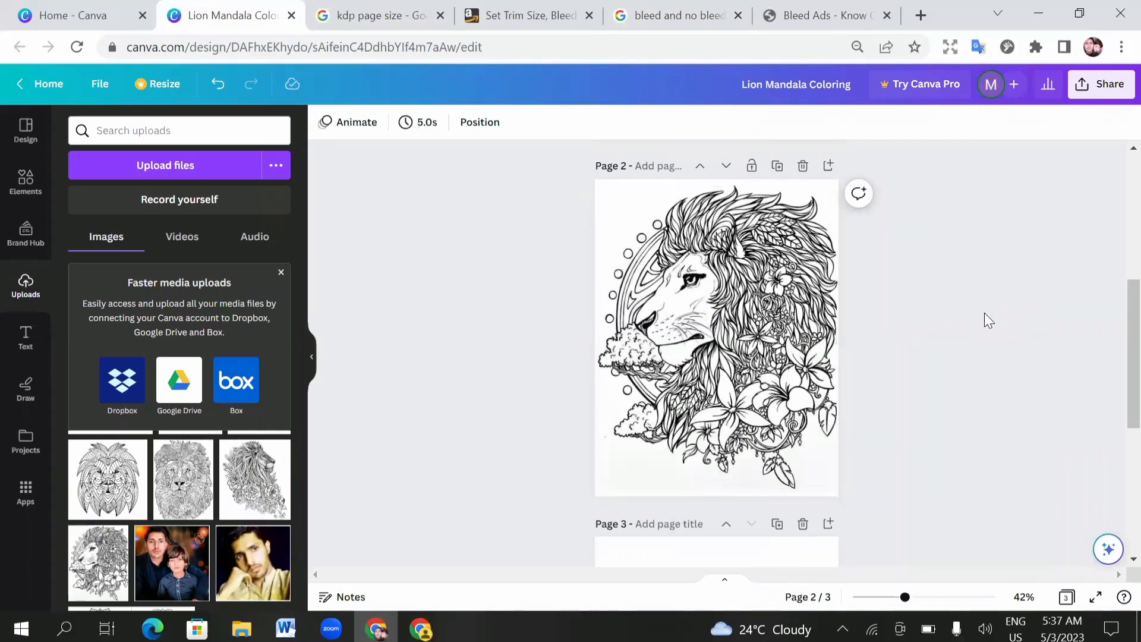
- Shrink the lion profile on page 2 from its corners so a white margin remains on all sides
click(743, 336)
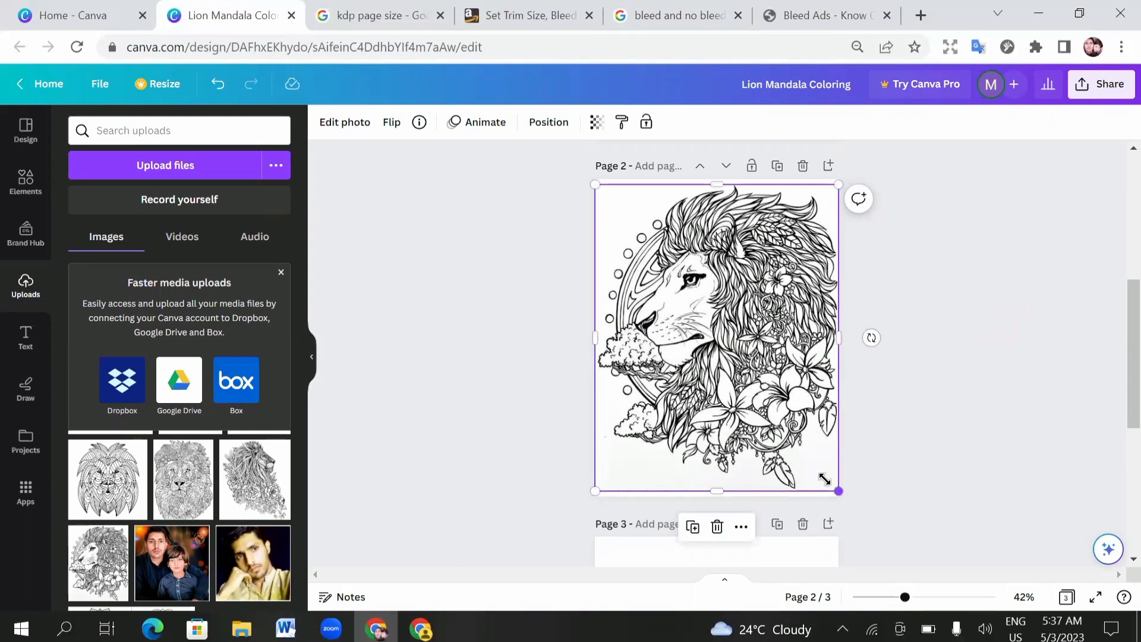
drag(825, 479, 817, 469)
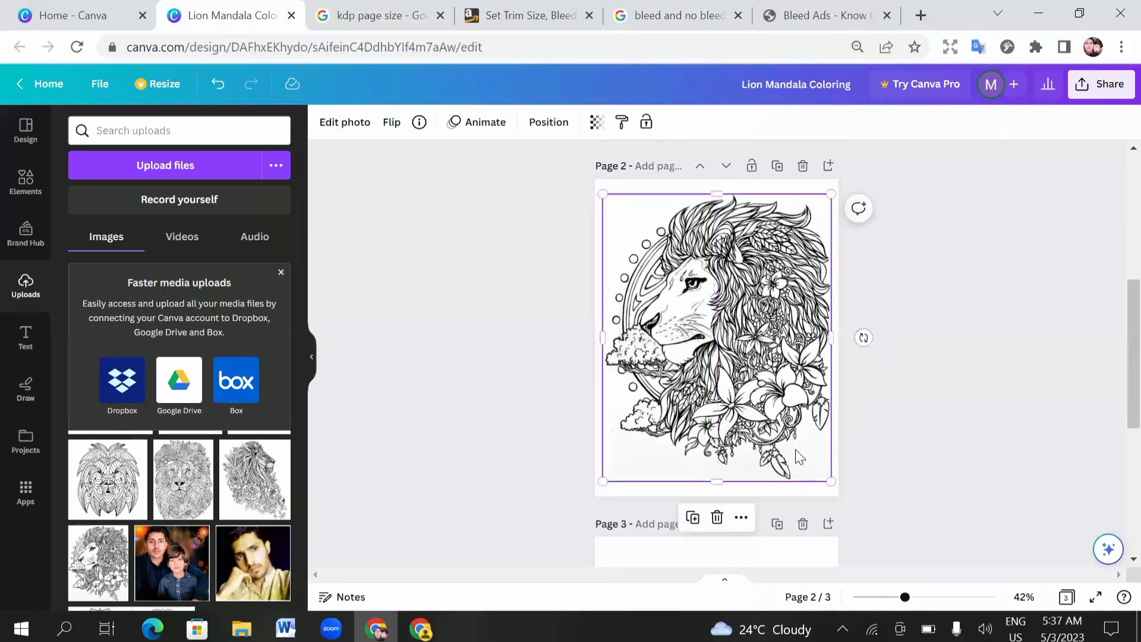
drag(739, 350, 739, 350)
drag(829, 195, 806, 212)
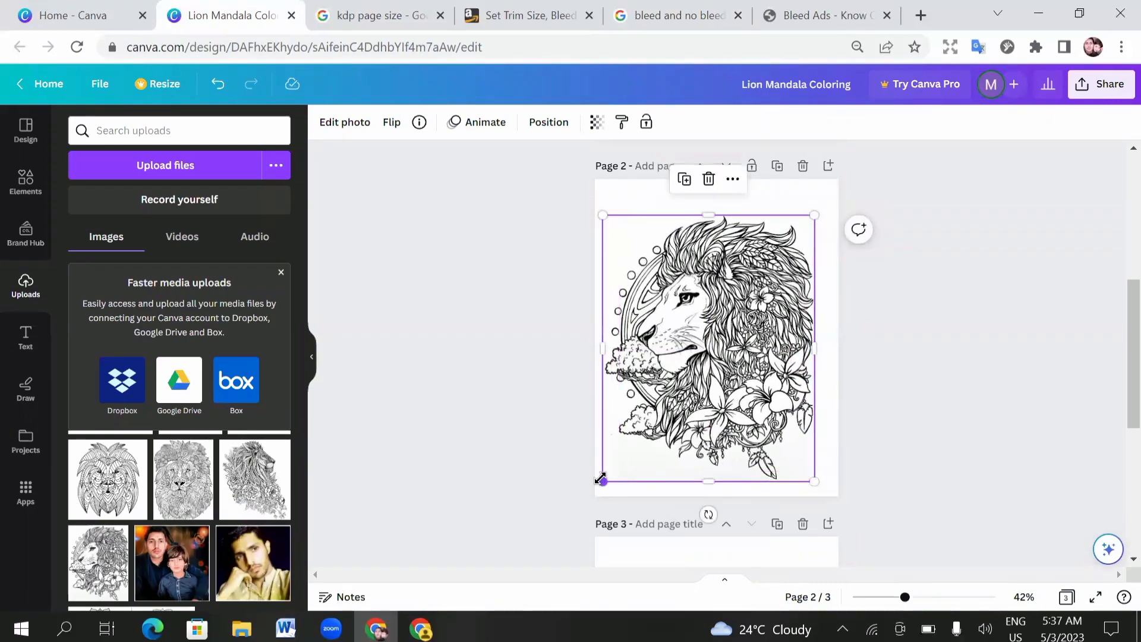
drag(601, 480, 620, 460)
click(941, 393)
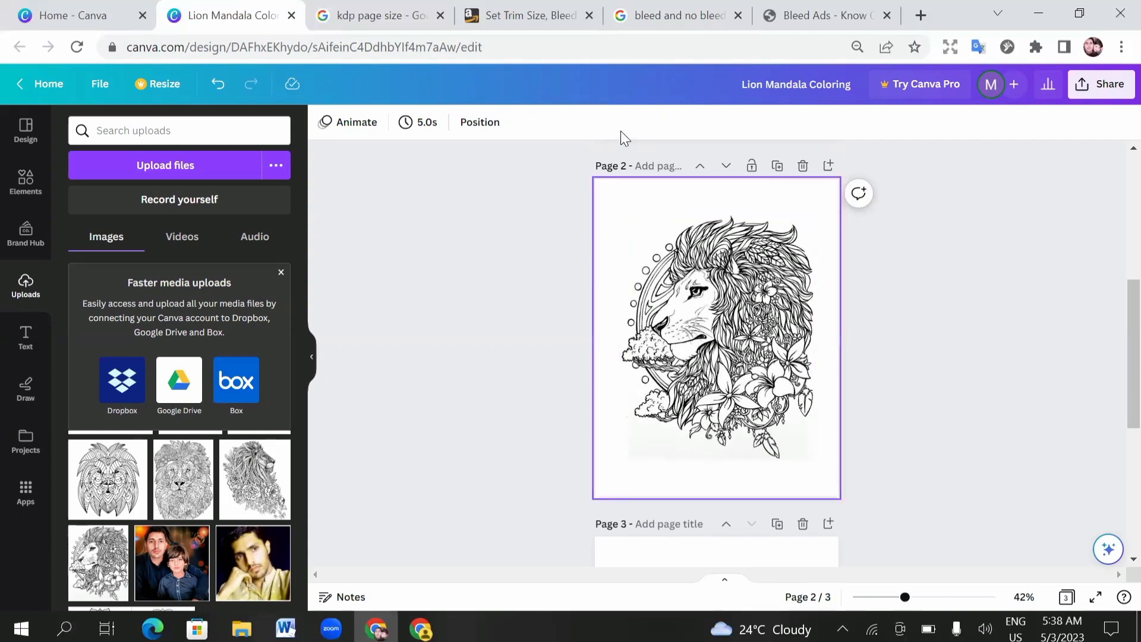
- Check the page sizes without bleed, including 8.5" x 11", in the KDP trim size table, and return to the Canva design
click(535, 13)
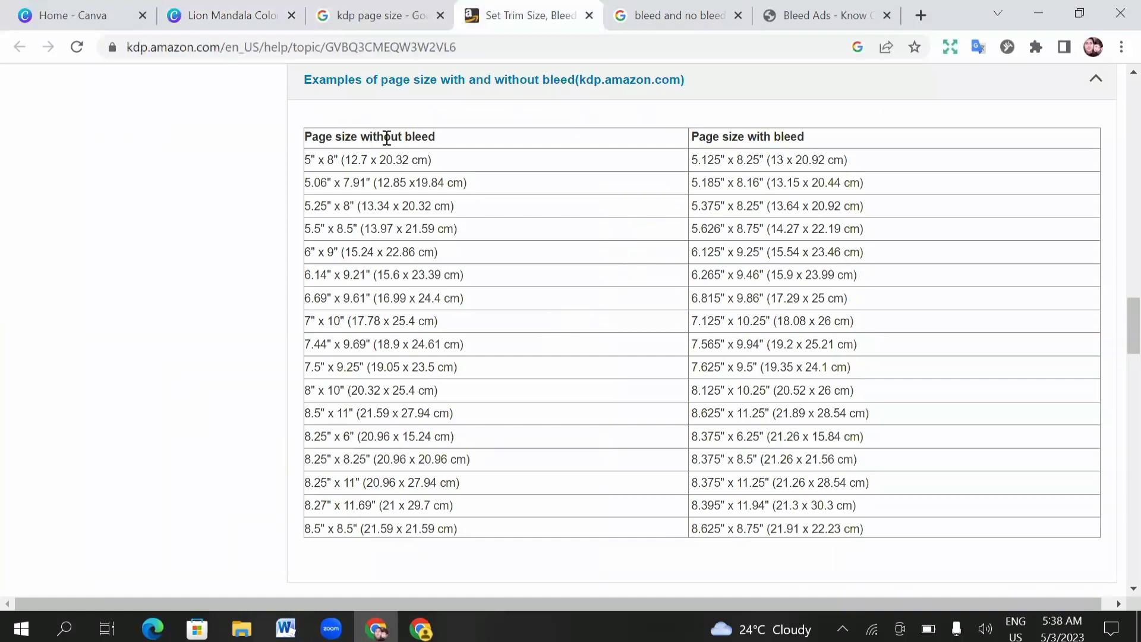
drag(443, 139, 360, 138)
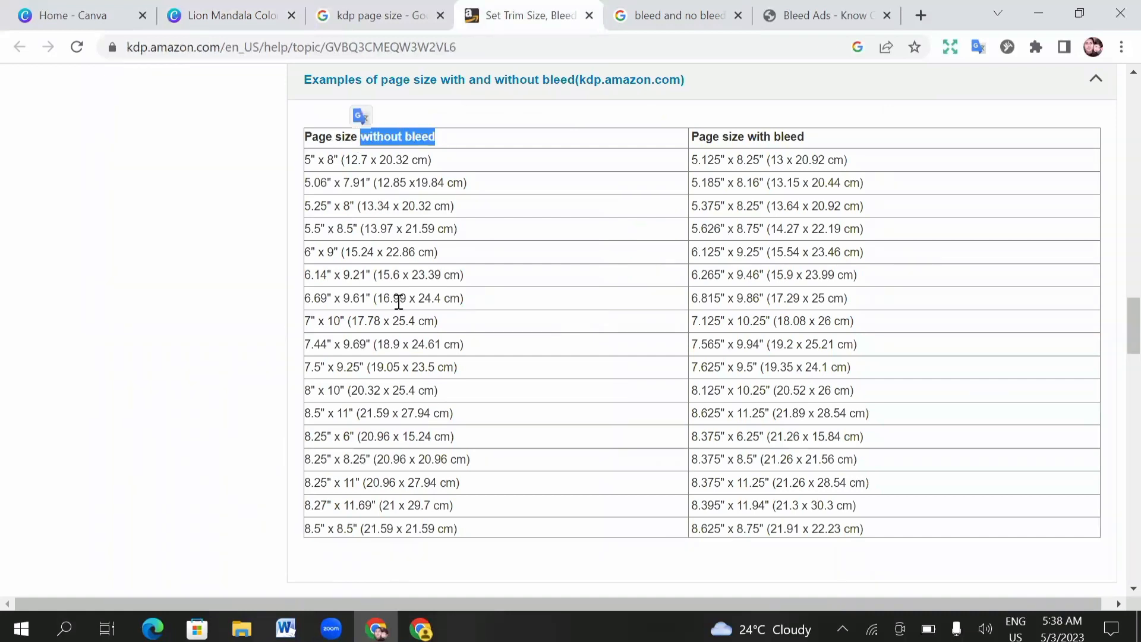
drag(348, 413, 395, 531)
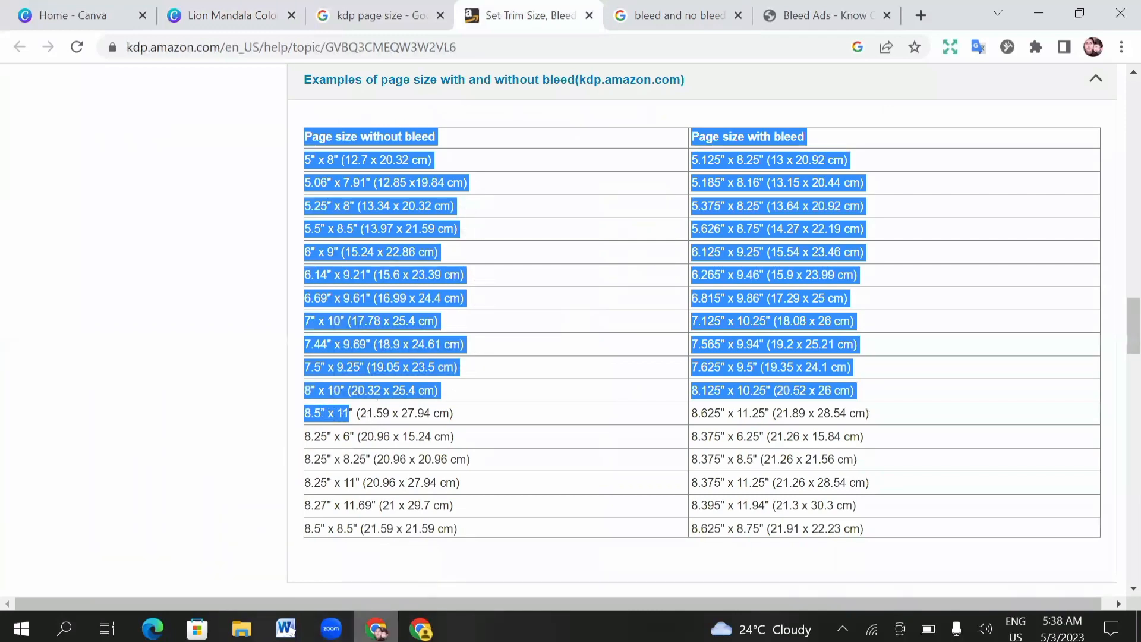
click(185, 8)
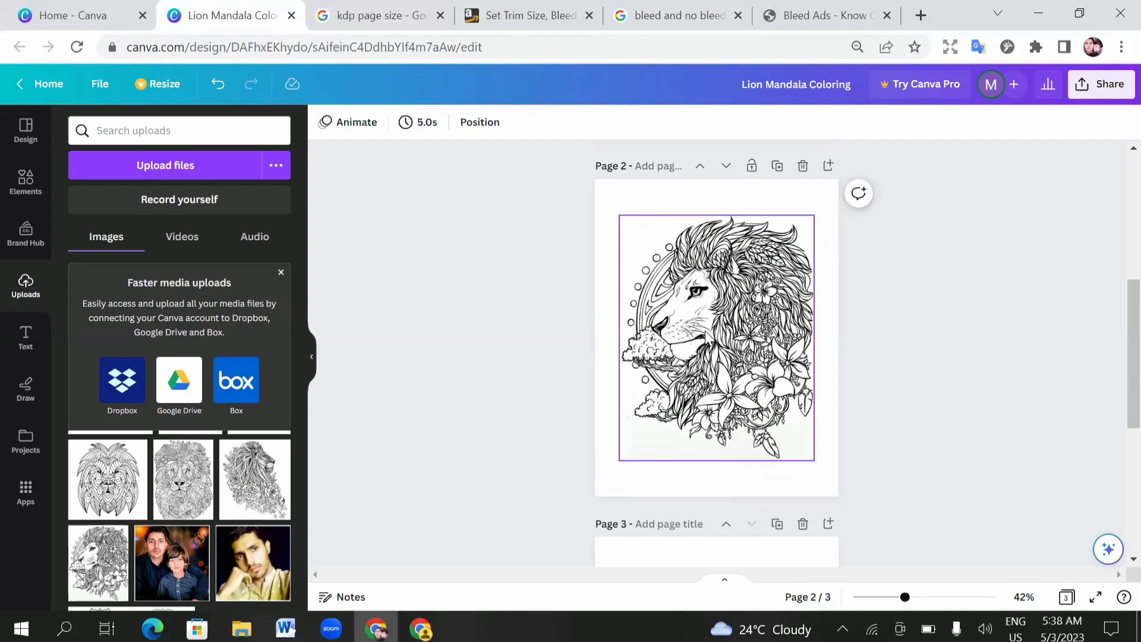
click(632, 233)
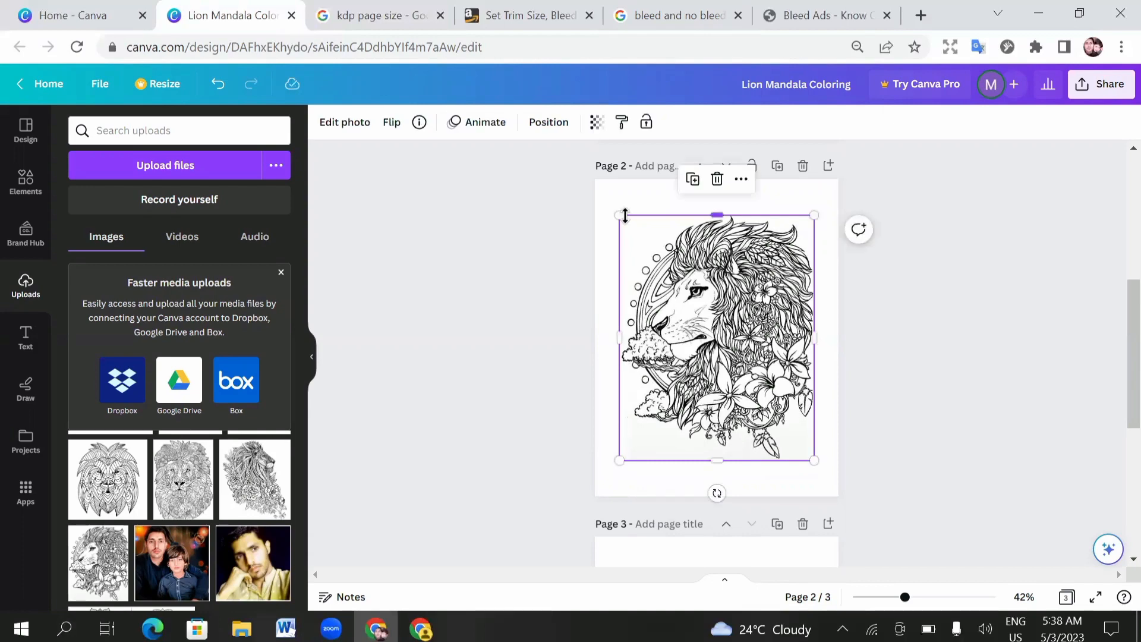
mouse_move(621, 214)
mouse_down()
mouse_move(607, 194)
mouse_move(619, 214)
mouse_up()
drag(811, 456, 814, 461)
click(985, 323)
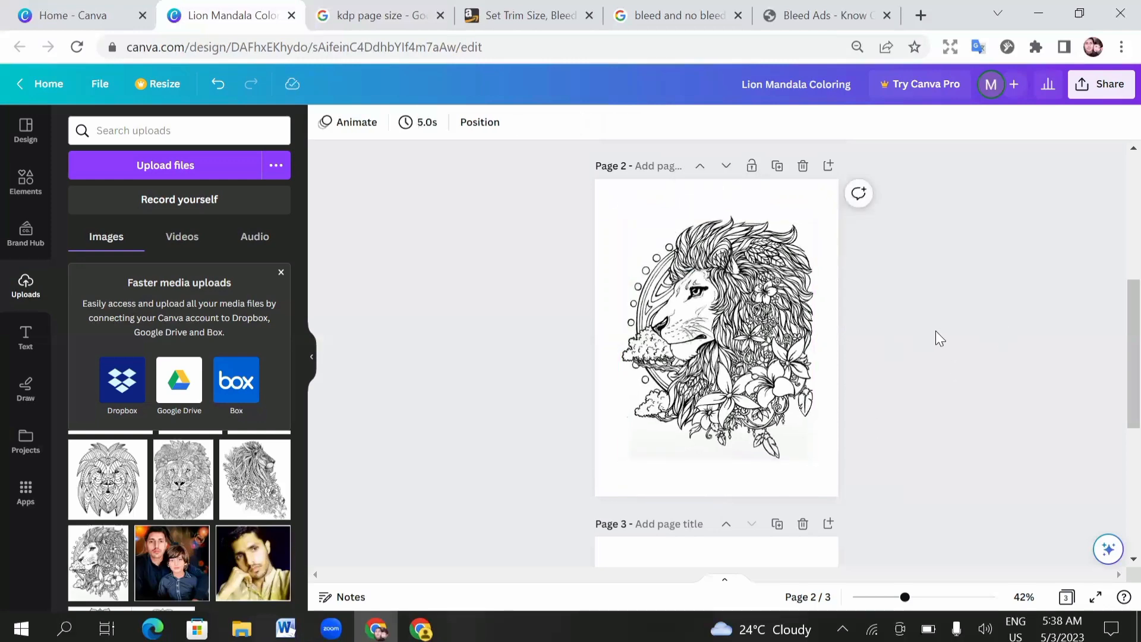
- Add page 4 to the coloring book, leaving page 3 blank behind the first lion drawing
scroll(935, 331, down, 5)
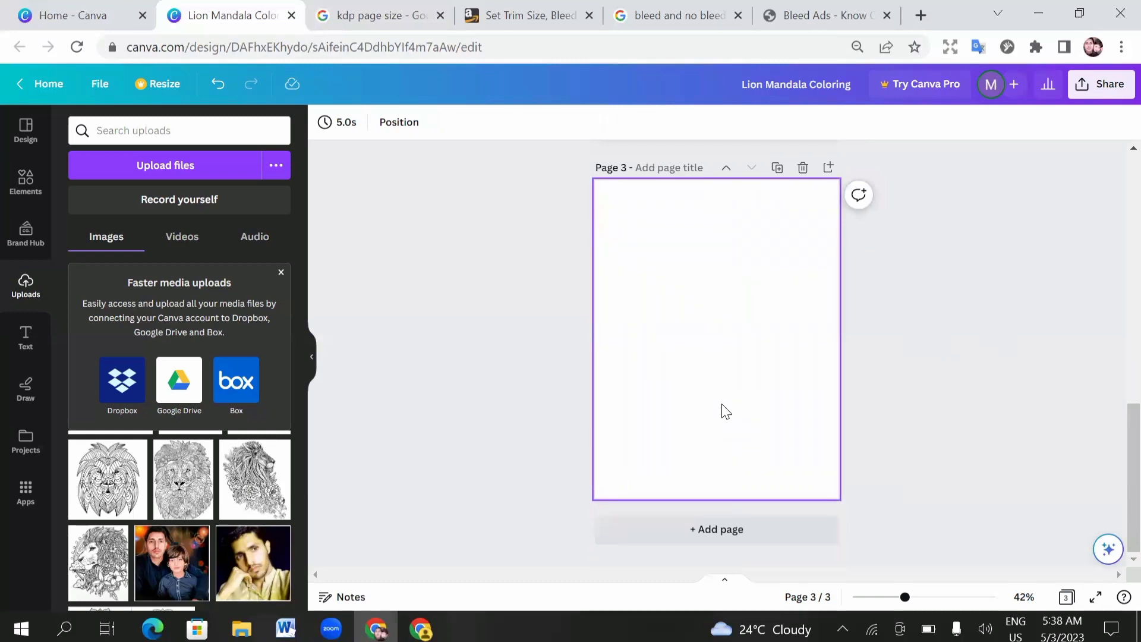
click(737, 526)
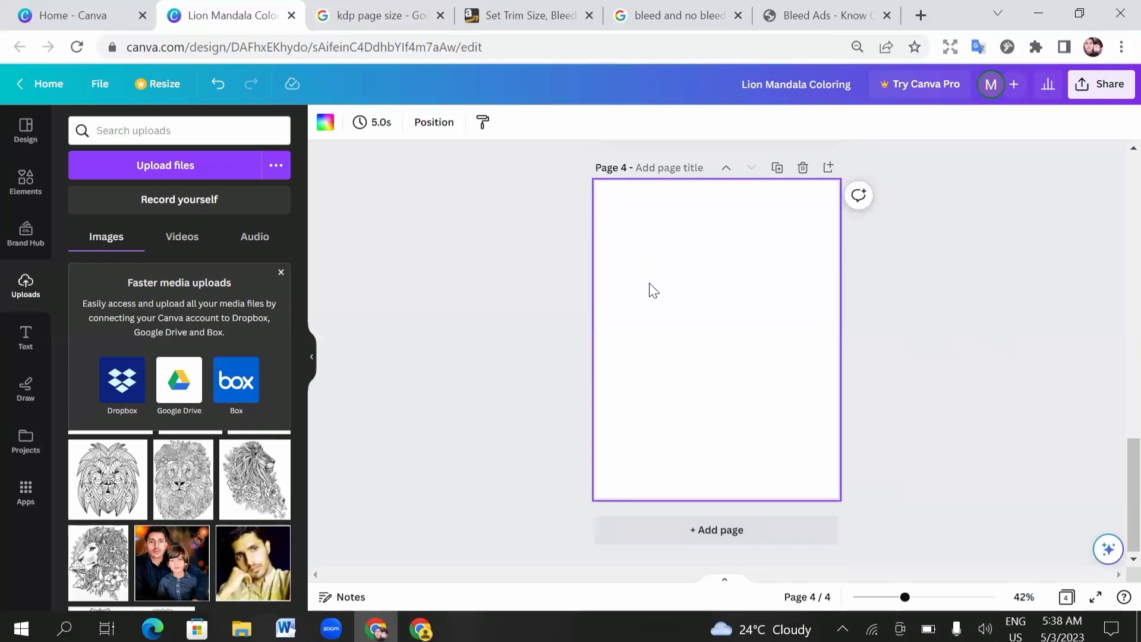
scroll(719, 321, up, 10)
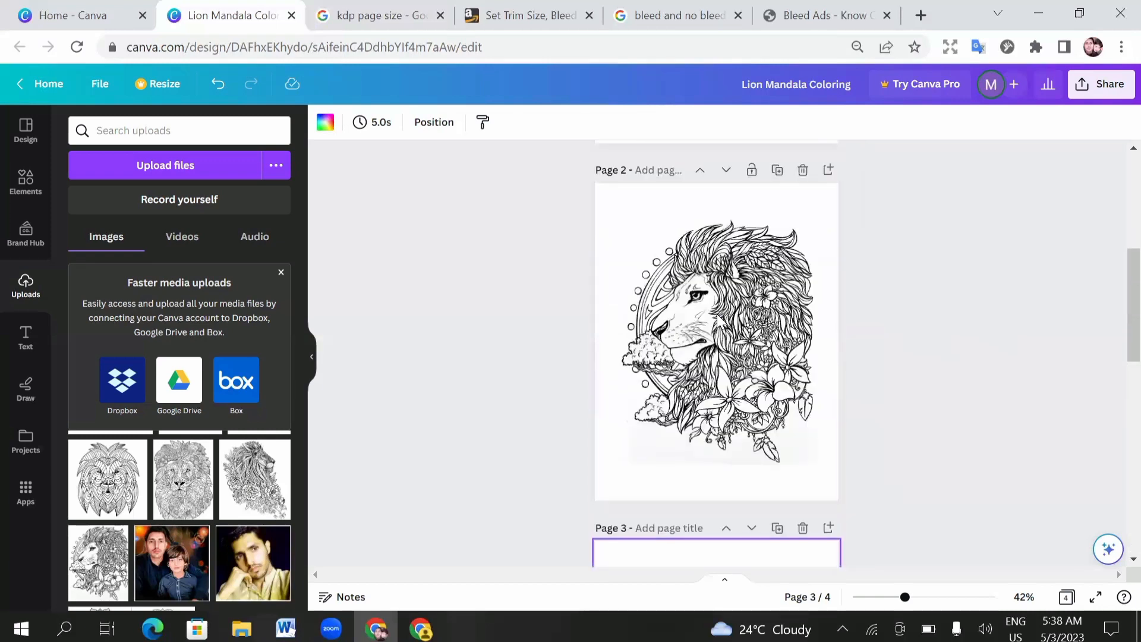
scroll(752, 334, down, 10)
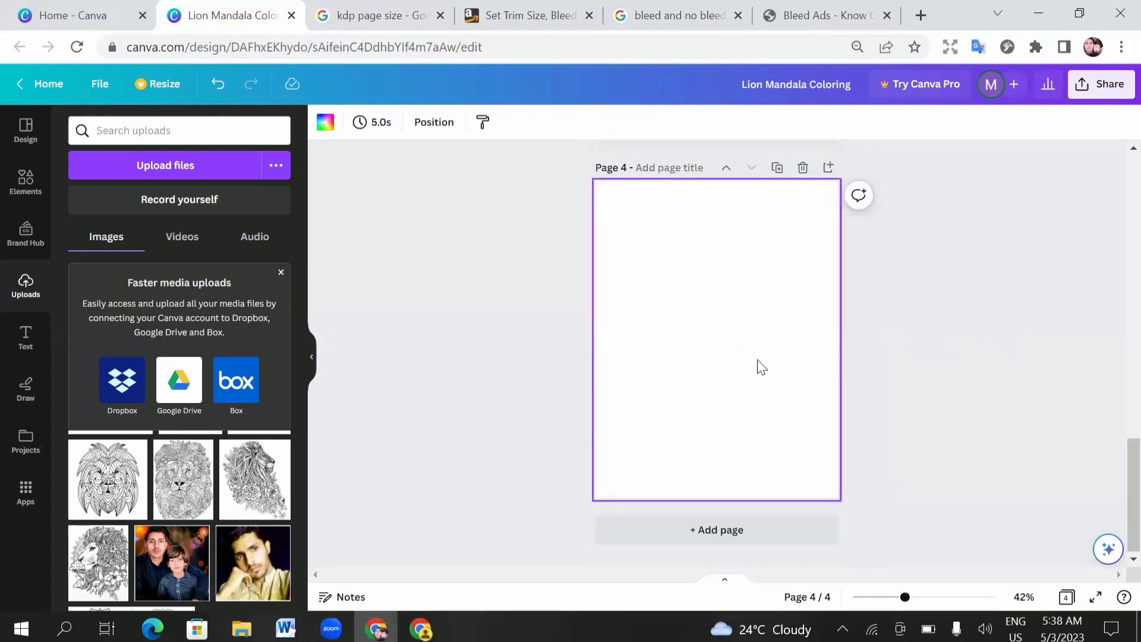
scroll(761, 367, up, 5)
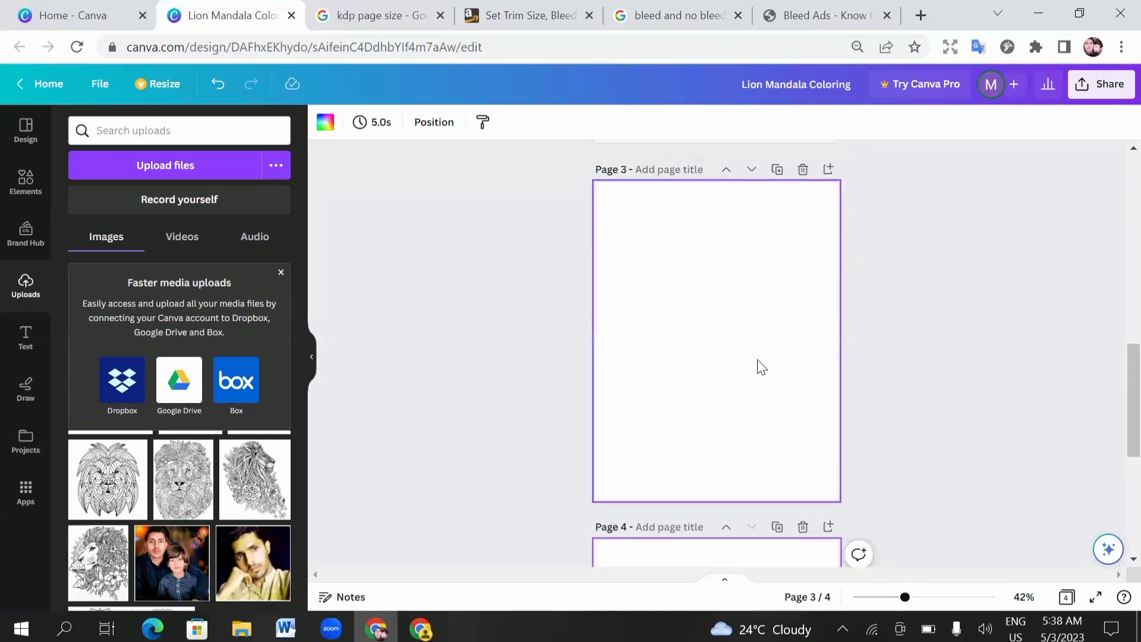
scroll(758, 361, down, 3)
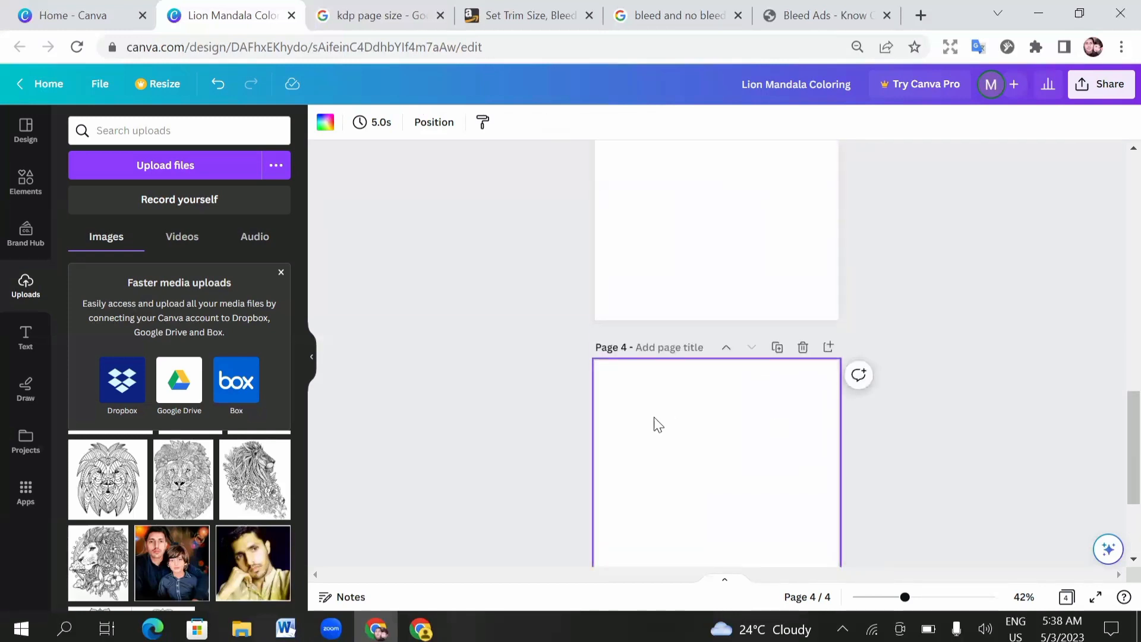
scroll(725, 410, down, 2)
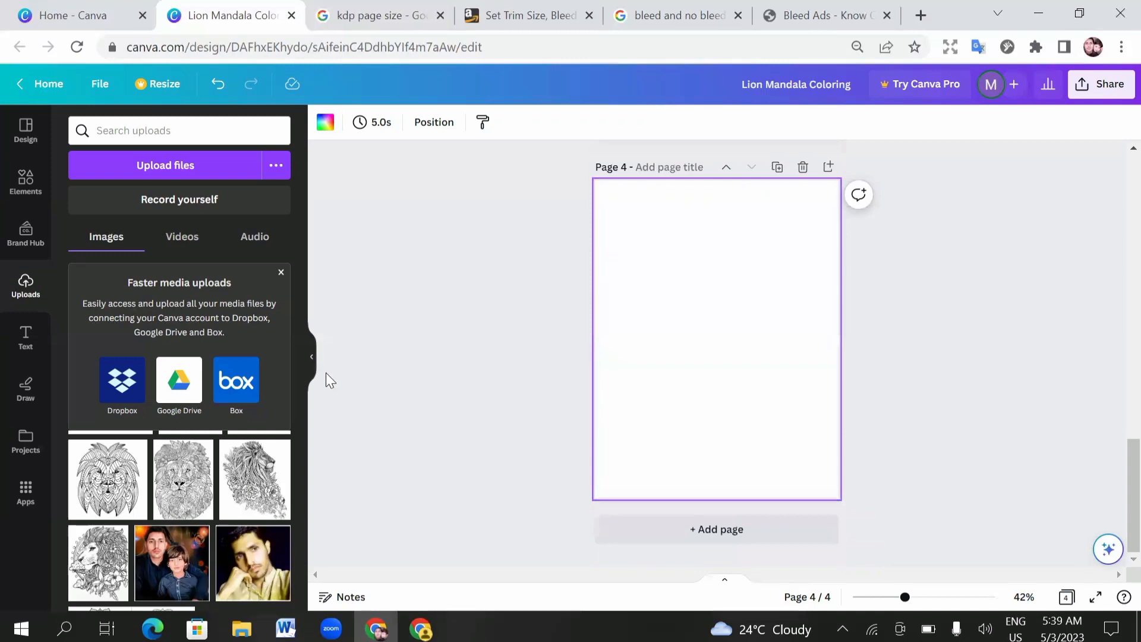
- Place the uploaded right-facing lion profile with flowers on page 4 and enlarge it, keeping a margin around the drawing
click(260, 484)
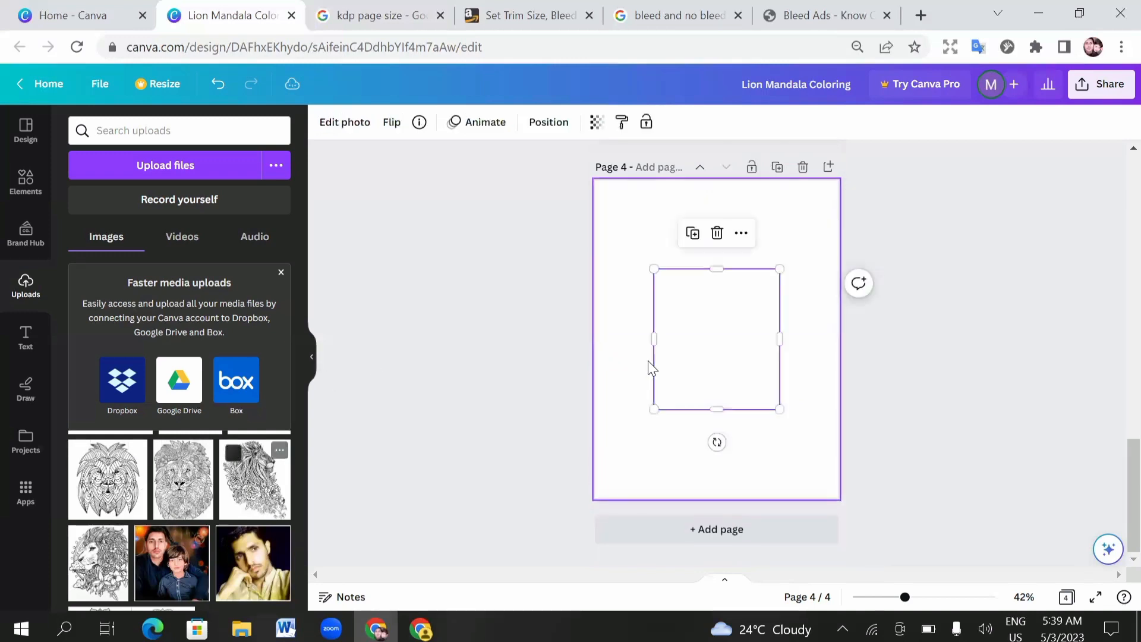
drag(655, 271, 619, 231)
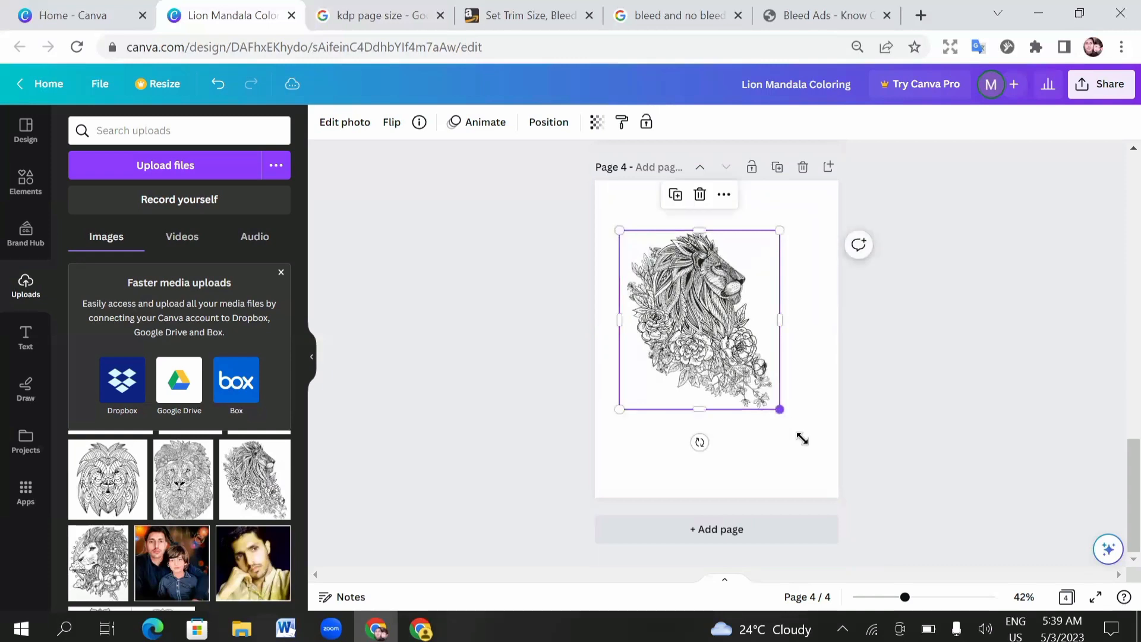
mouse_move(803, 439)
mouse_down()
mouse_move(819, 458)
mouse_move(814, 446)
mouse_up()
click(933, 341)
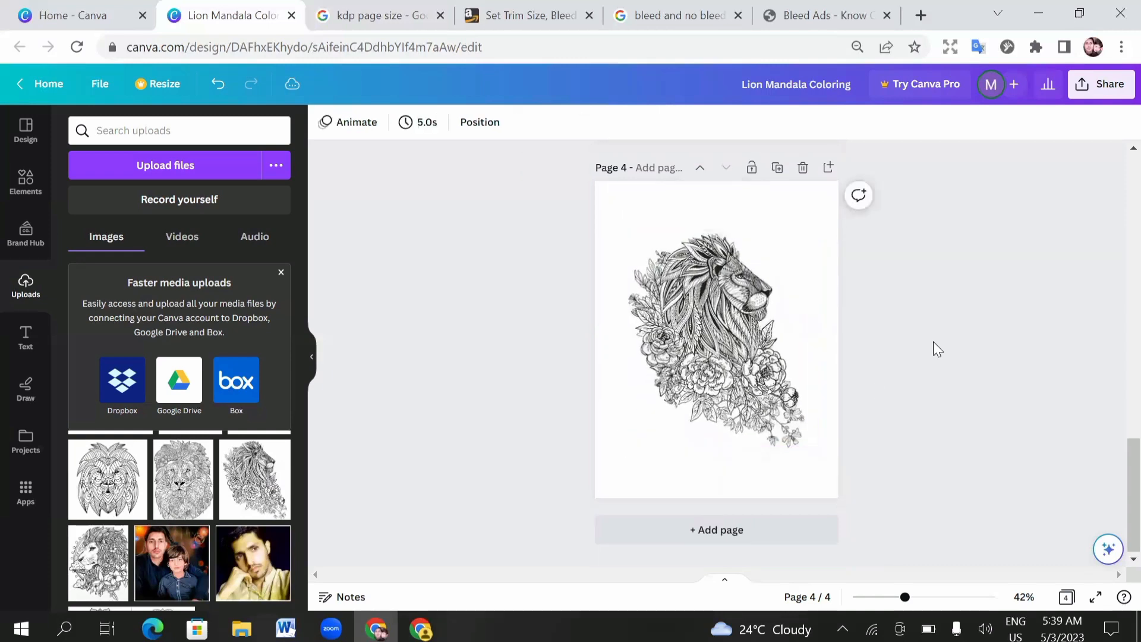
- Add pages 5 and 6, then place the front-facing lion with the densely patterned mane on page 6, enlarged within the margins
click(721, 531)
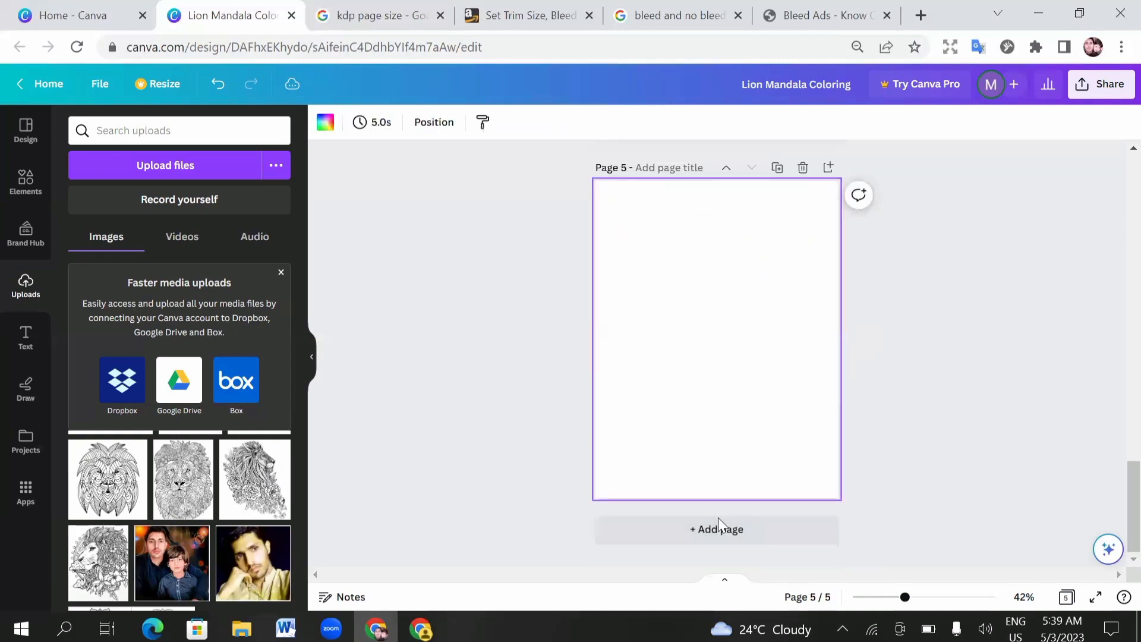
click(718, 529)
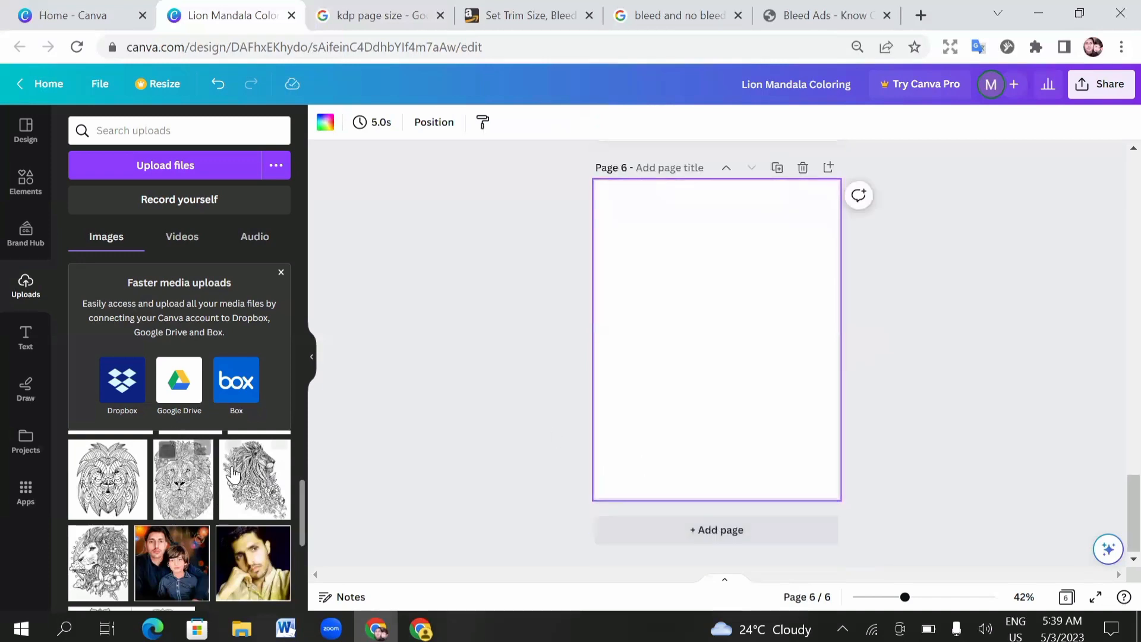
click(167, 454)
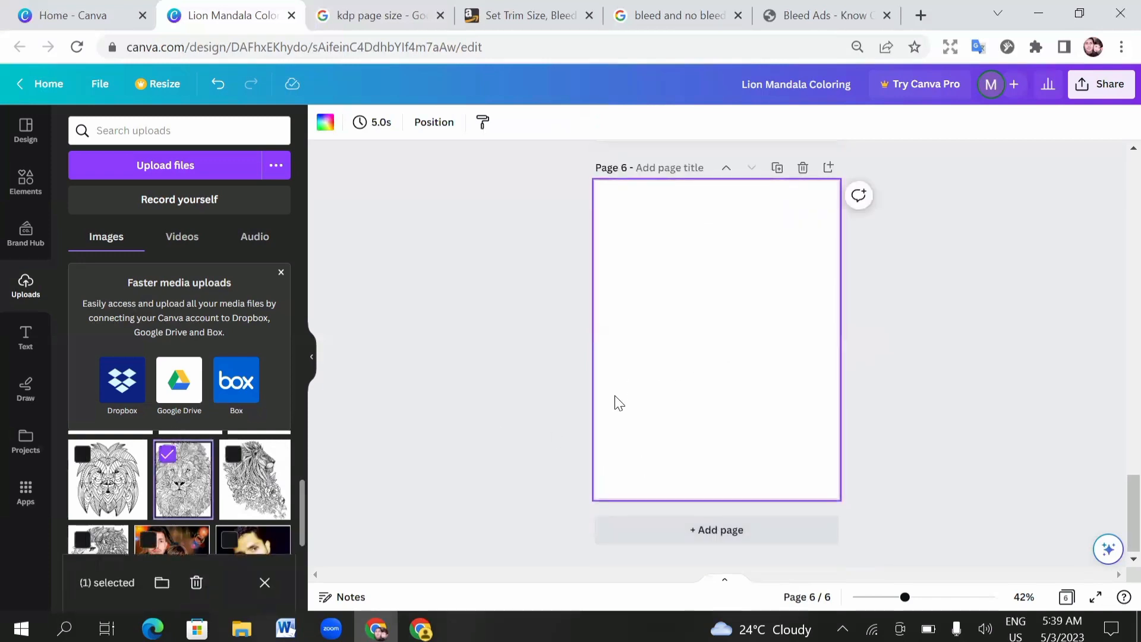
click(492, 408)
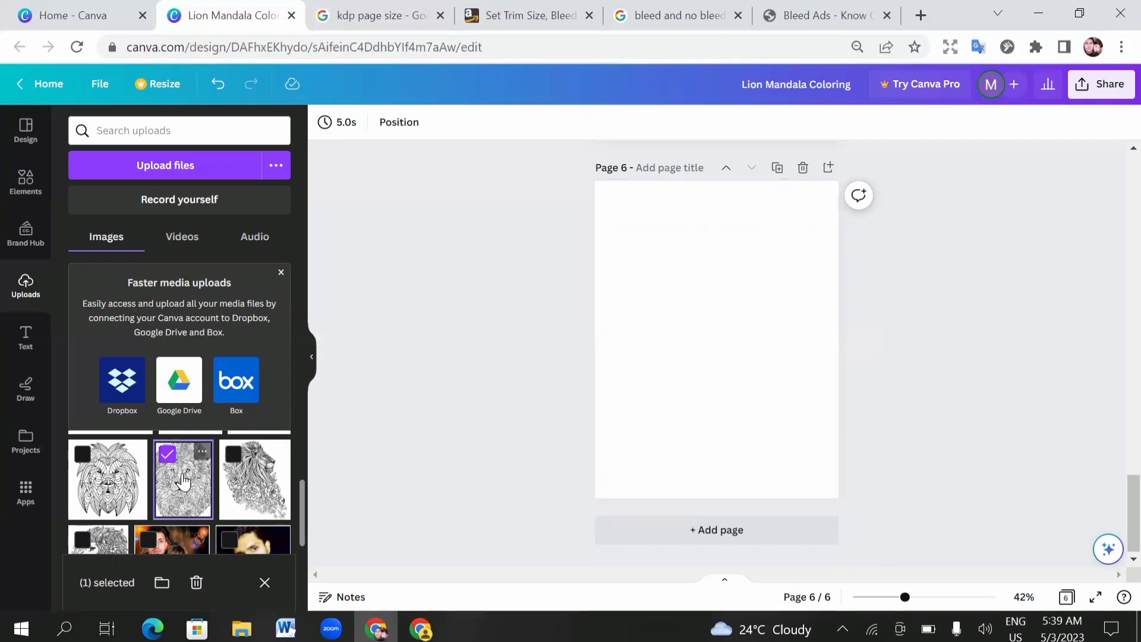
click(179, 489)
click(178, 489)
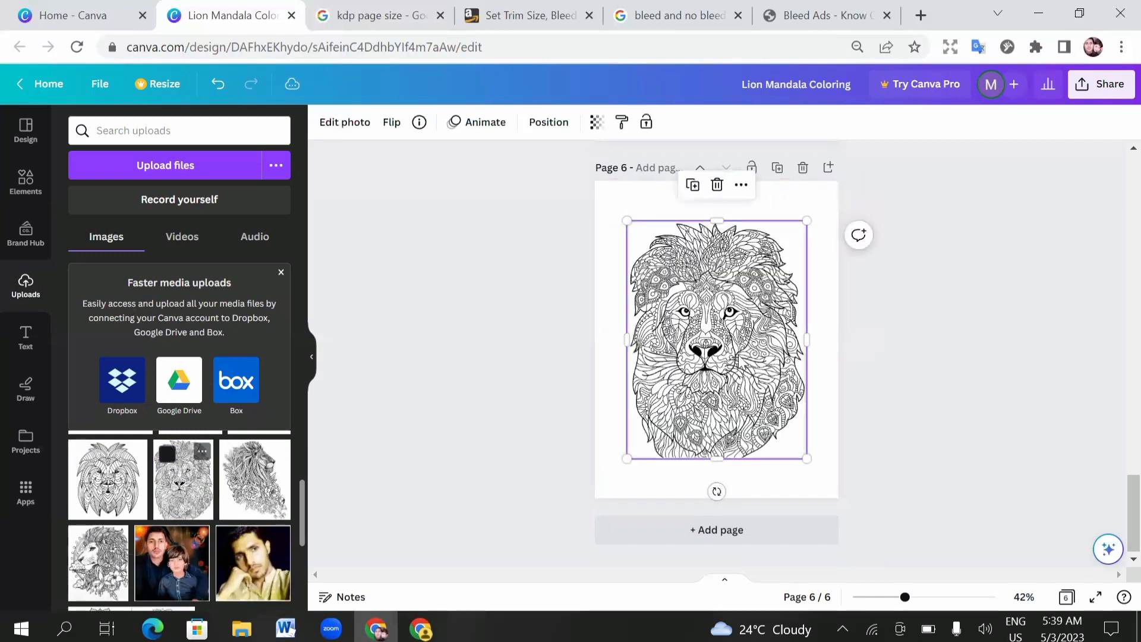
drag(627, 221, 620, 210)
drag(807, 459, 811, 468)
click(969, 373)
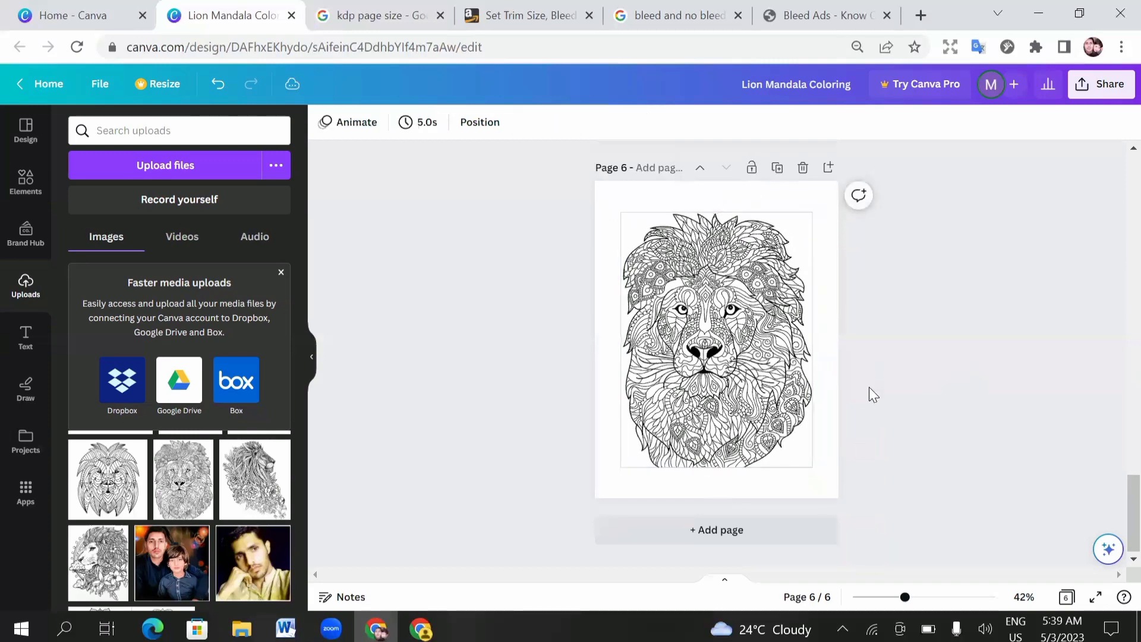
- Add pages 7 and 8, then place the geometric front-facing lion head on page 8, slightly enlarged within the margins
click(734, 530)
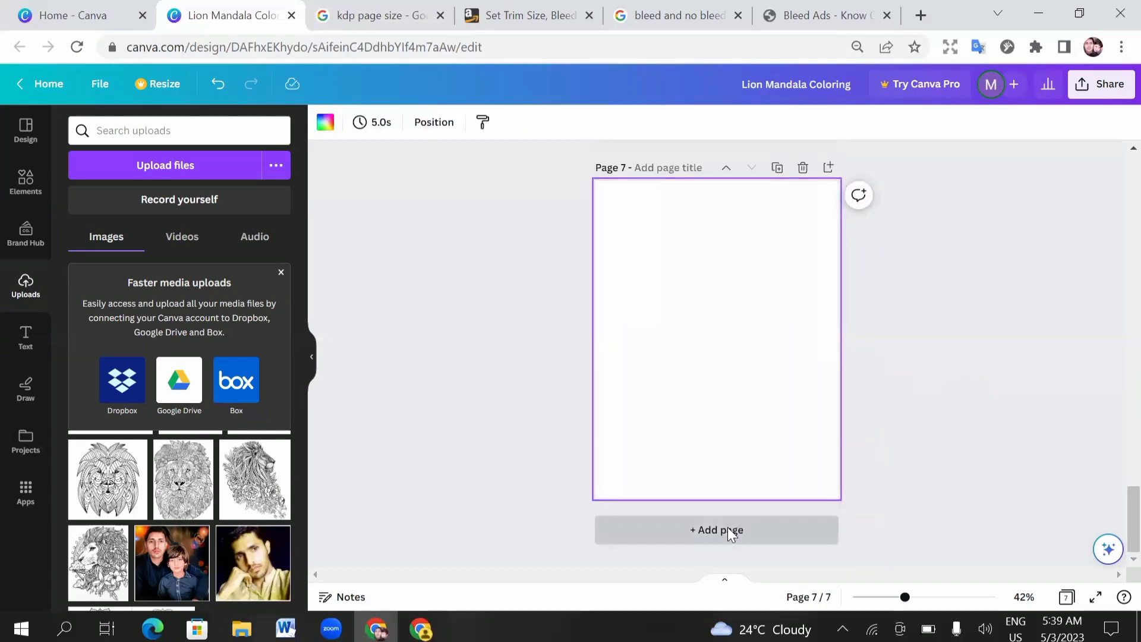
click(727, 528)
click(89, 475)
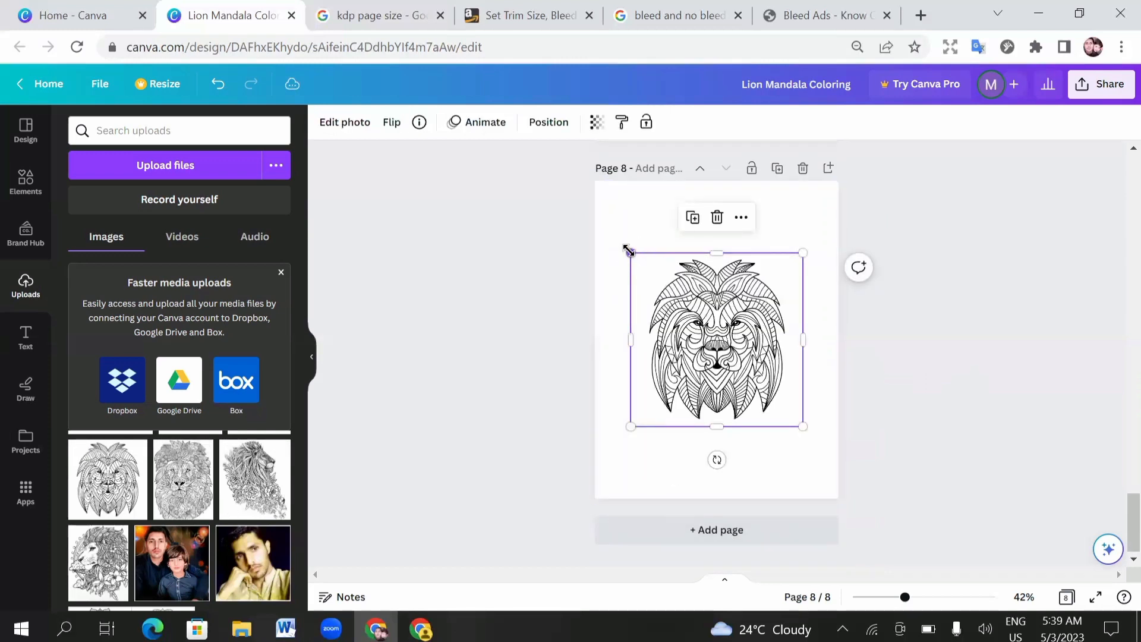
drag(627, 250, 618, 241)
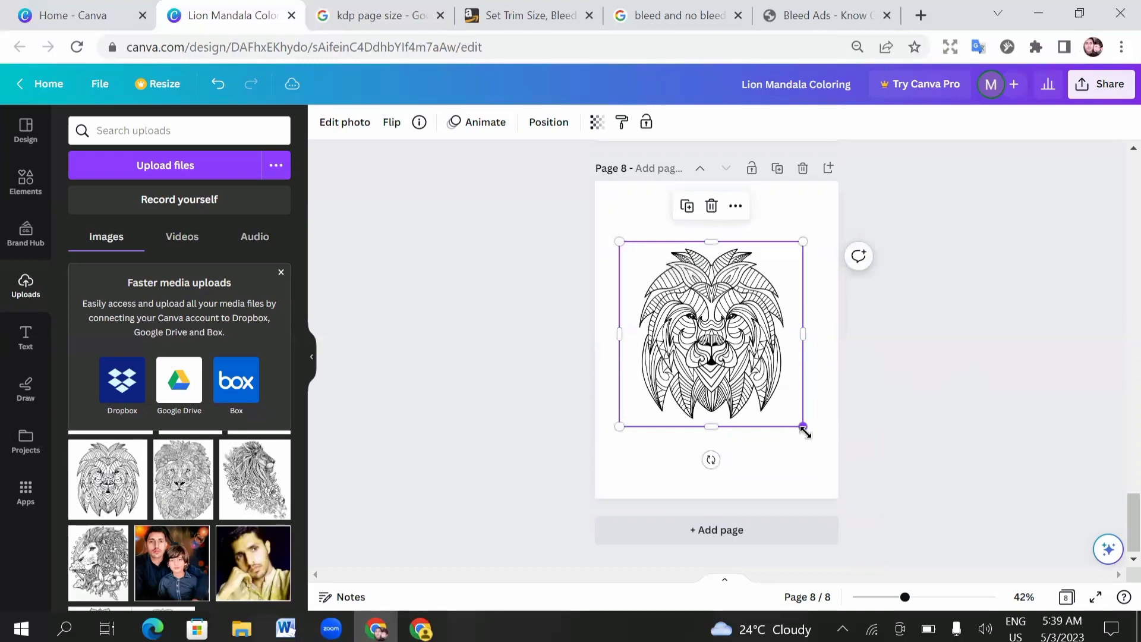
drag(804, 432, 811, 439)
click(746, 559)
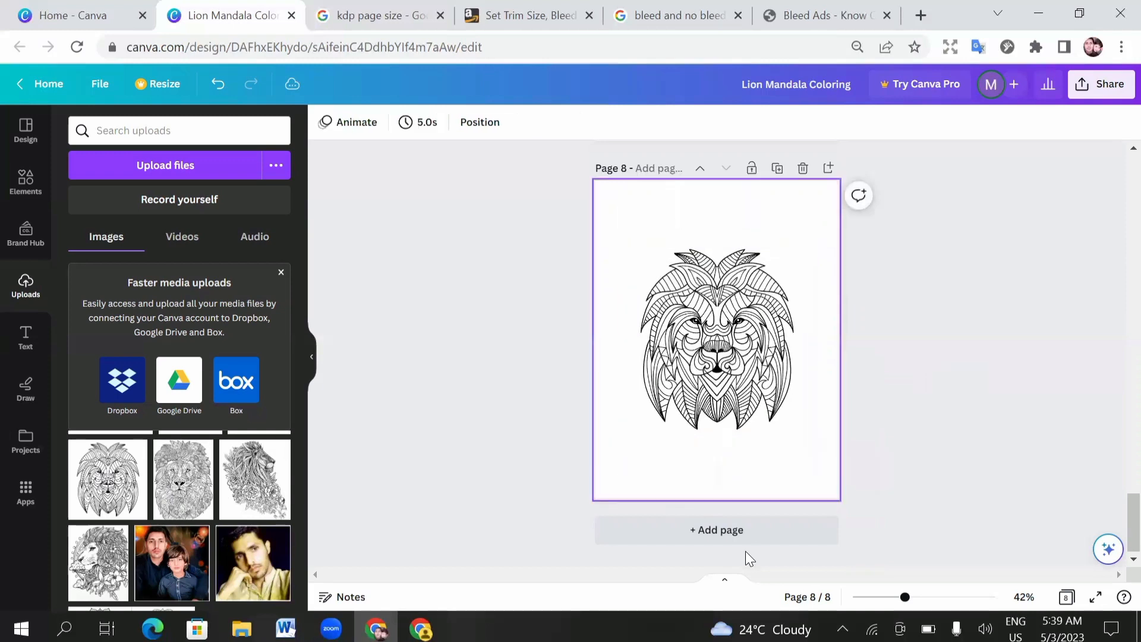
- Add pages 9 and 10, then place the oval-maned lion with flowers and feathers on page 10, enlarged within the margins
click(738, 540)
click(739, 538)
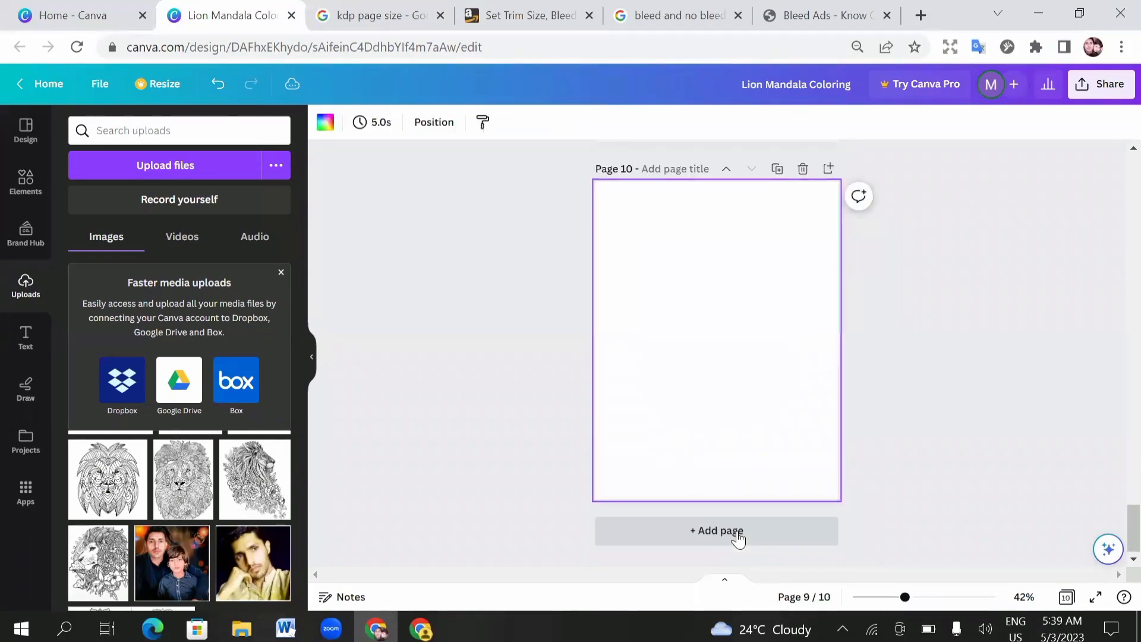
scroll(186, 494, up, 2)
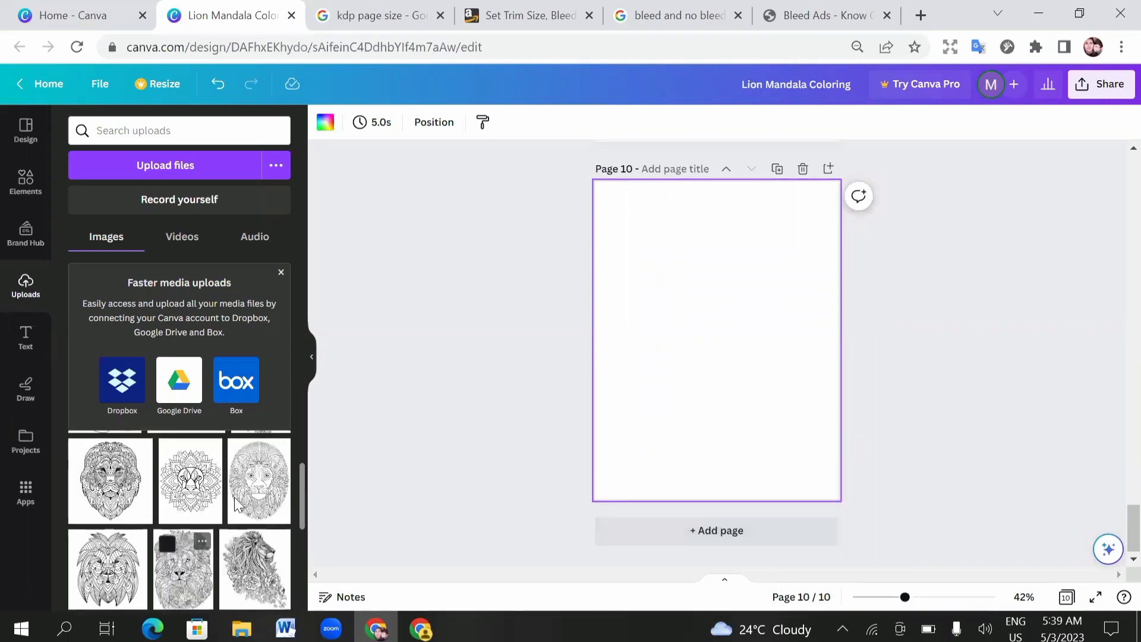
click(260, 481)
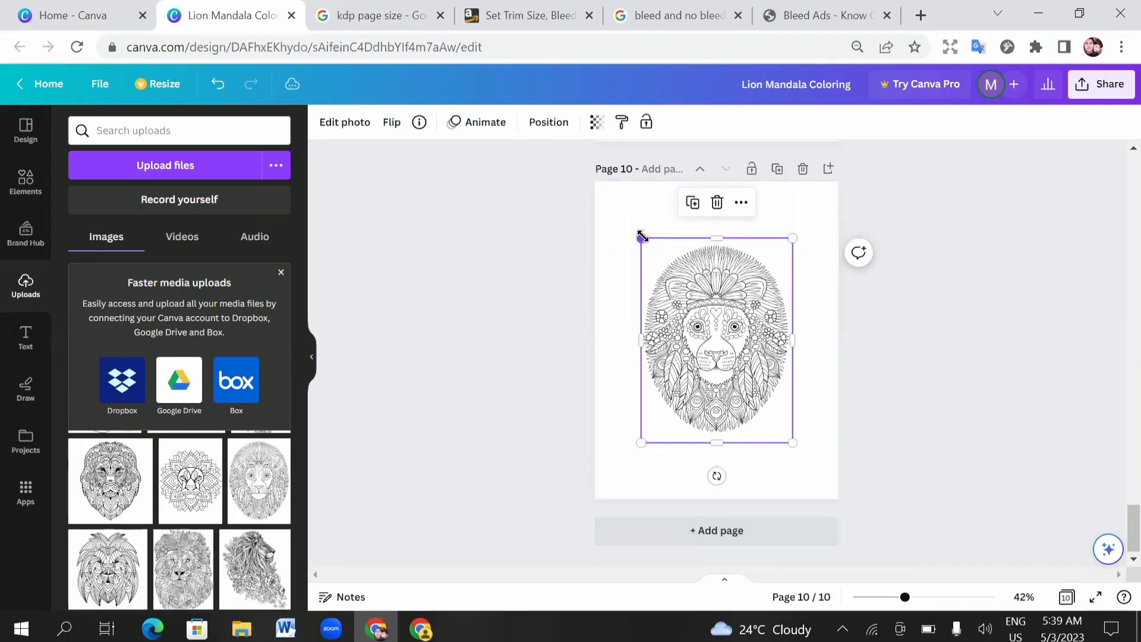
drag(642, 236, 619, 209)
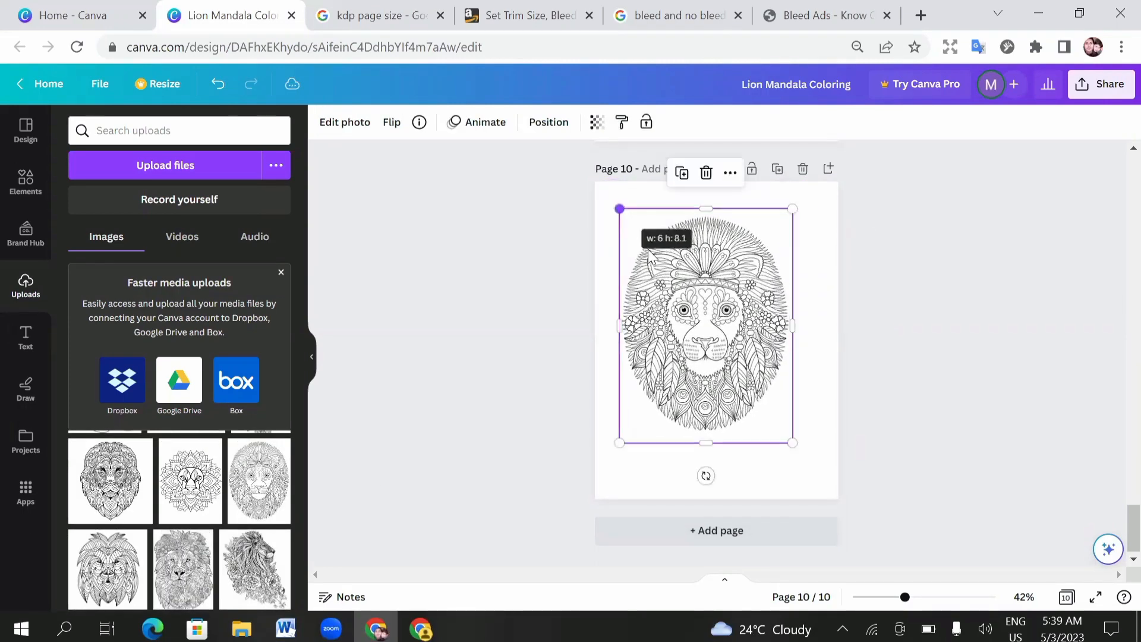
drag(793, 442, 811, 472)
- Add pages 11 and 12, then place the lion face with the petal mandala mane on page 12, enlarged within the margins
click(722, 531)
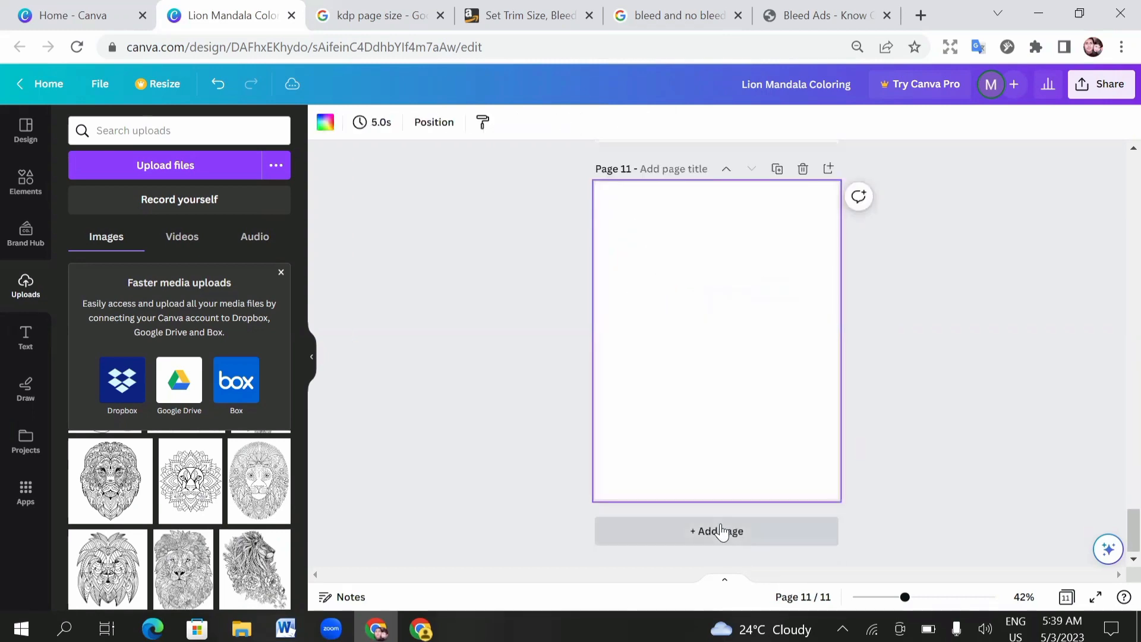
click(723, 531)
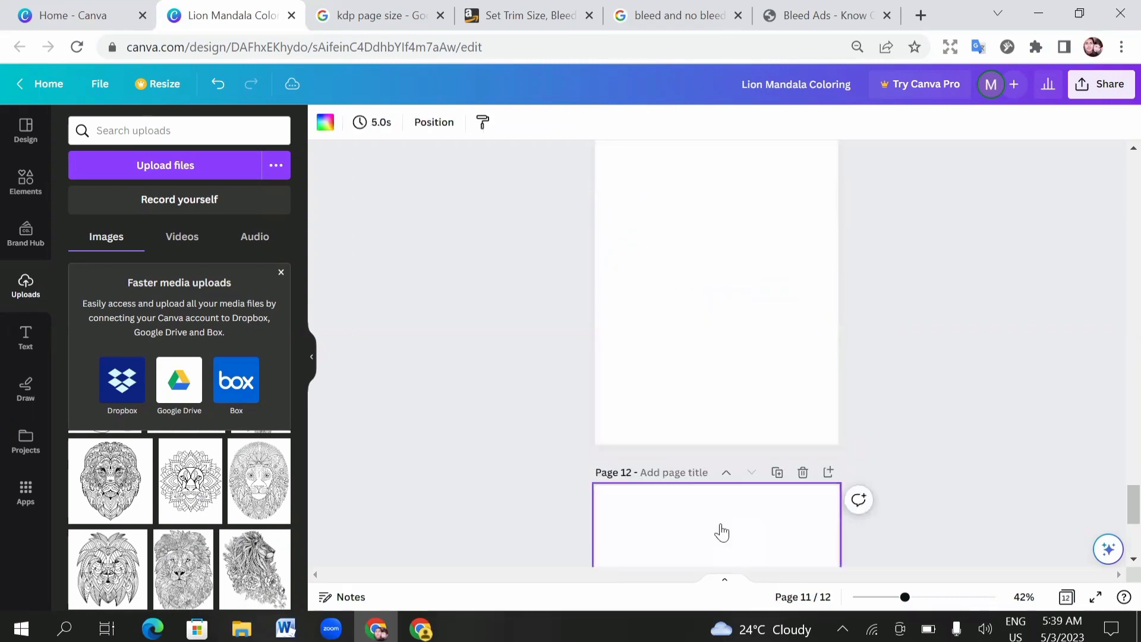
click(188, 478)
drag(637, 235, 614, 203)
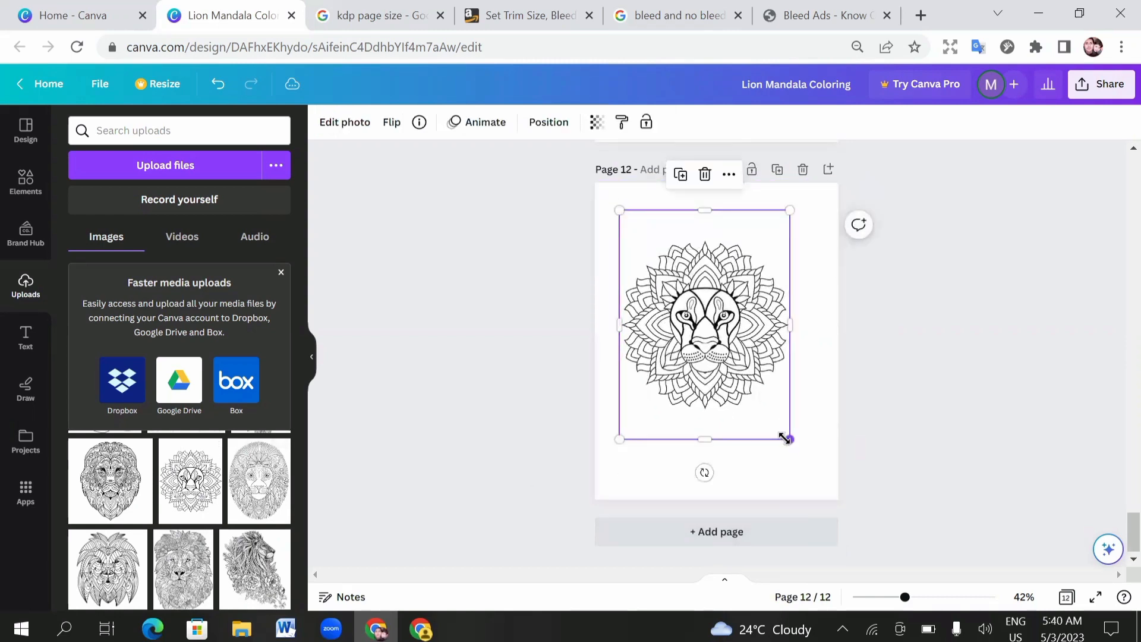
drag(785, 439, 814, 472)
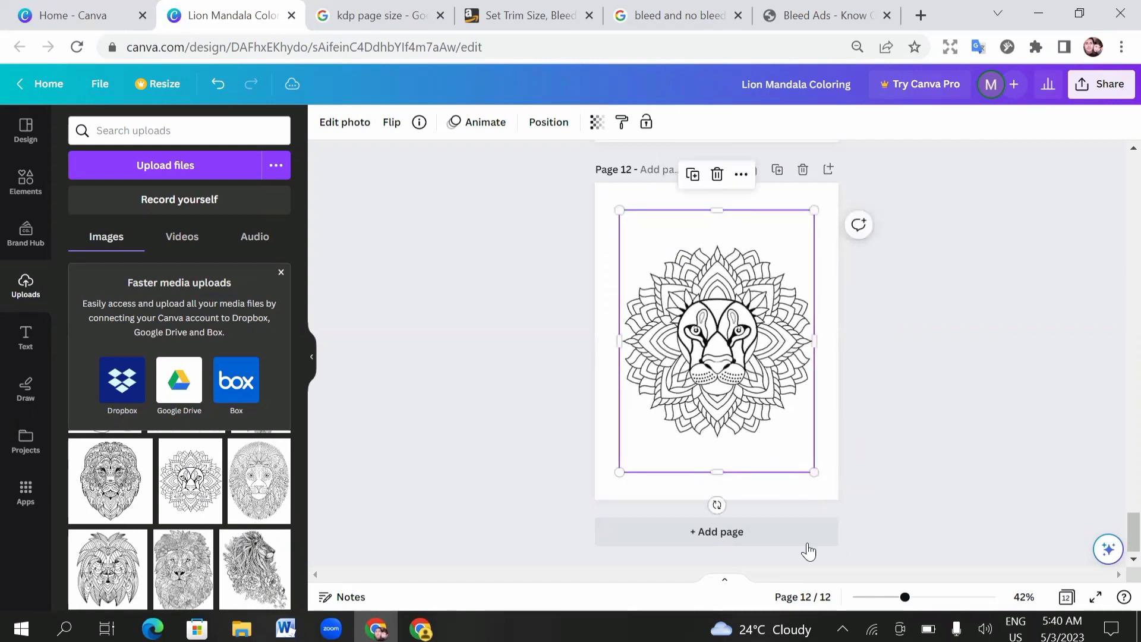
- Add pages 13 and 14, then place the front-facing lion head with the dark swirl-patterned mane on page 14, enlarged within the margins
click(767, 534)
click(767, 530)
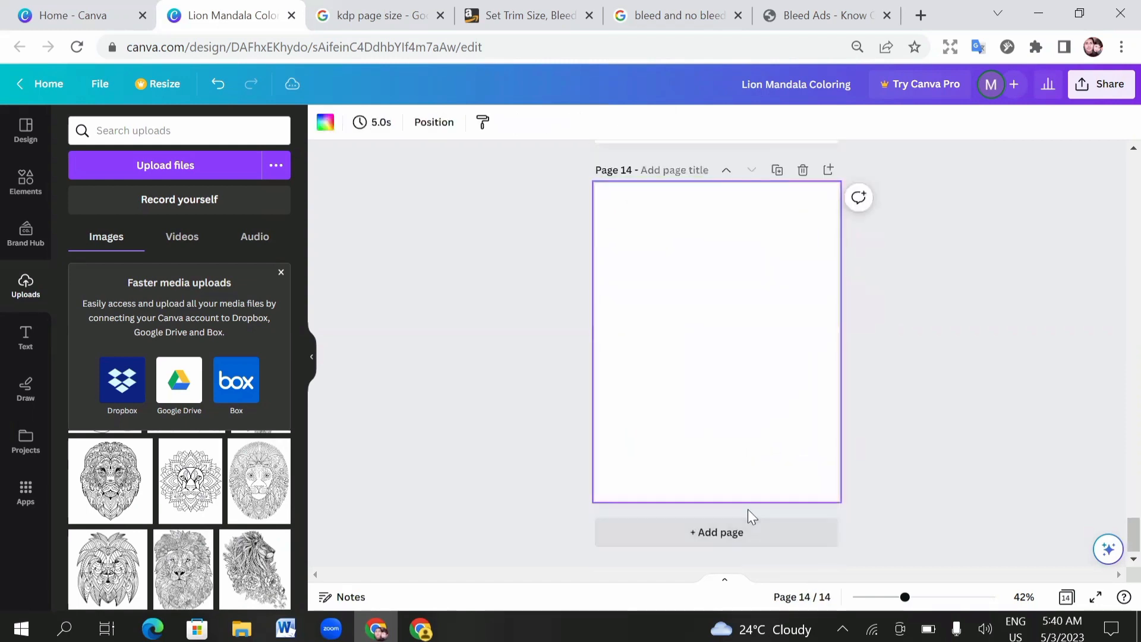
click(97, 484)
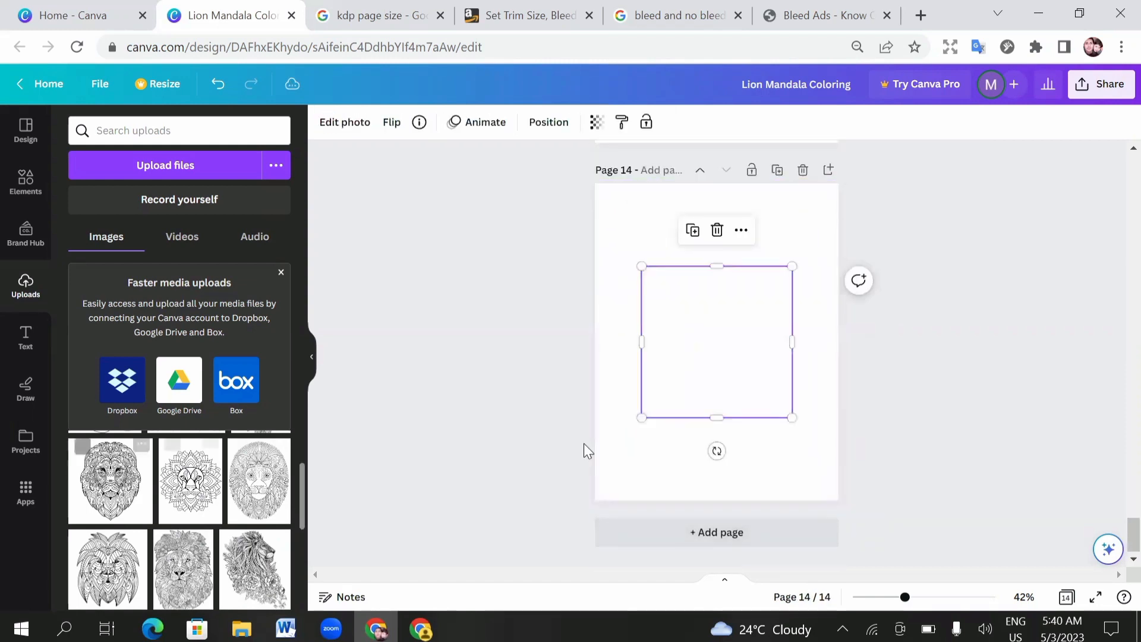
drag(639, 264, 620, 244)
drag(792, 428, 815, 451)
click(935, 206)
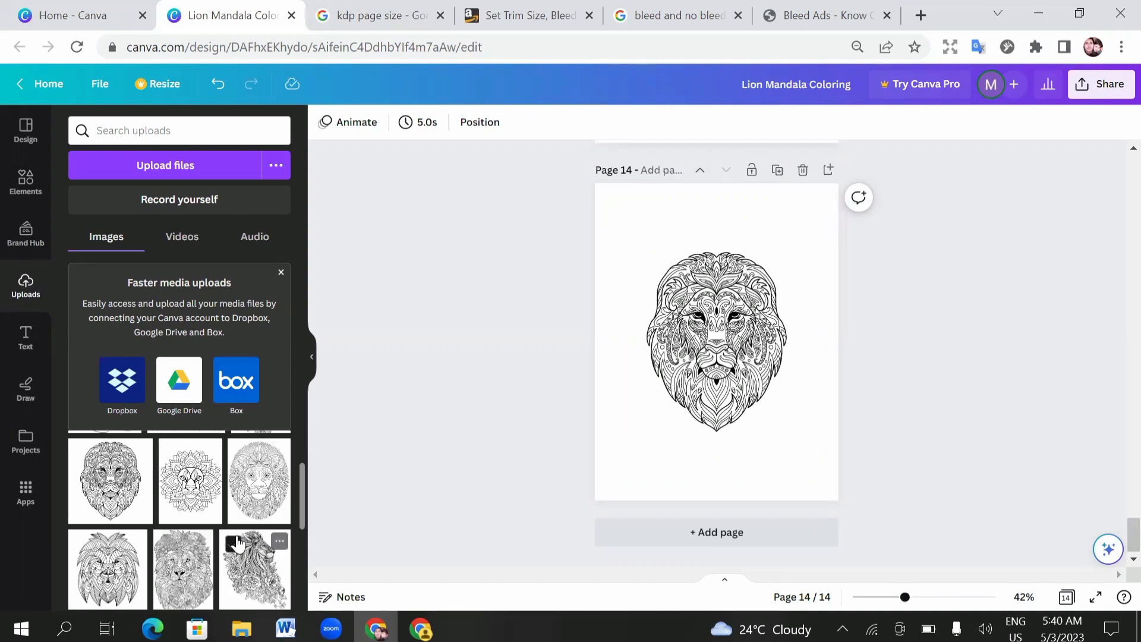
- Add pages 15 and 16, then place the lion head with the long wavy mane on page 16, enlarged within the margins
scroll(238, 544, up, 2)
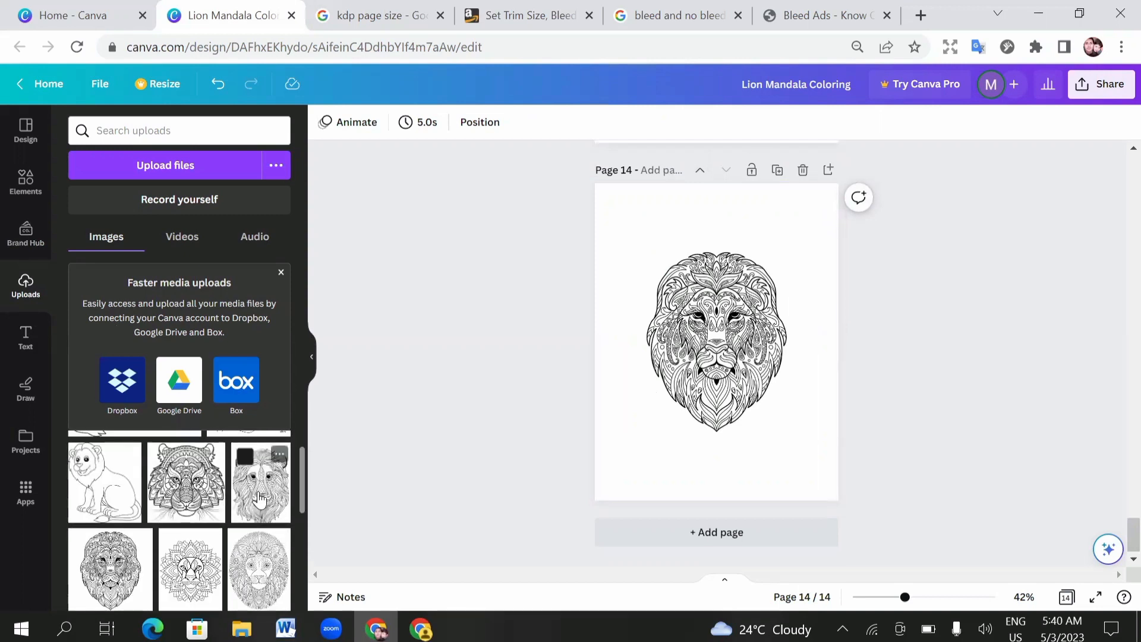
click(740, 539)
click(741, 537)
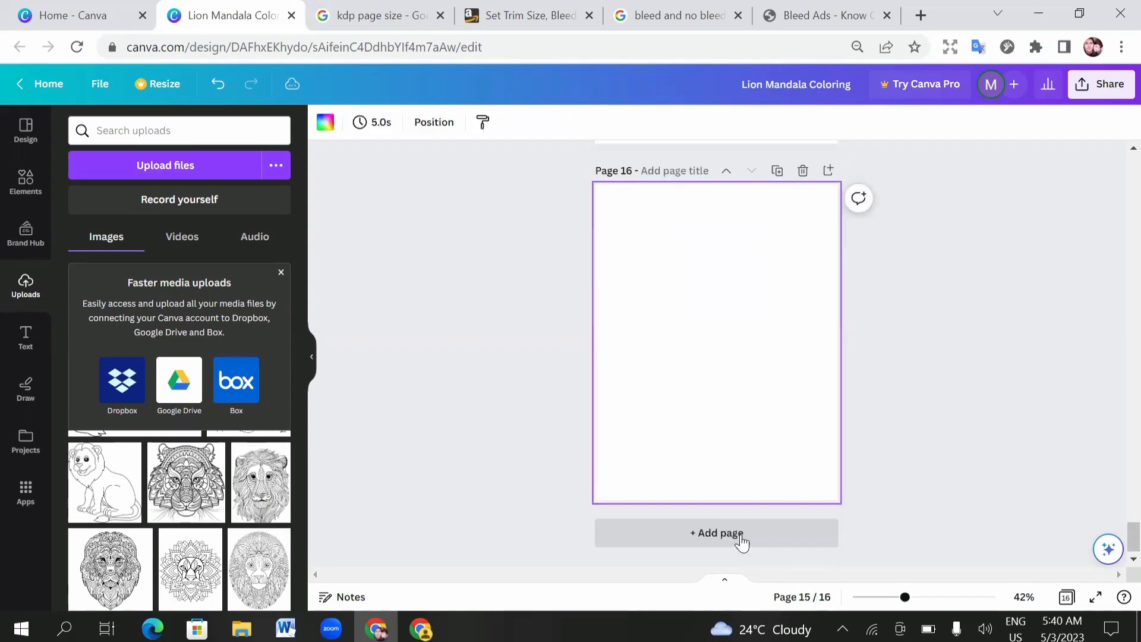
click(265, 497)
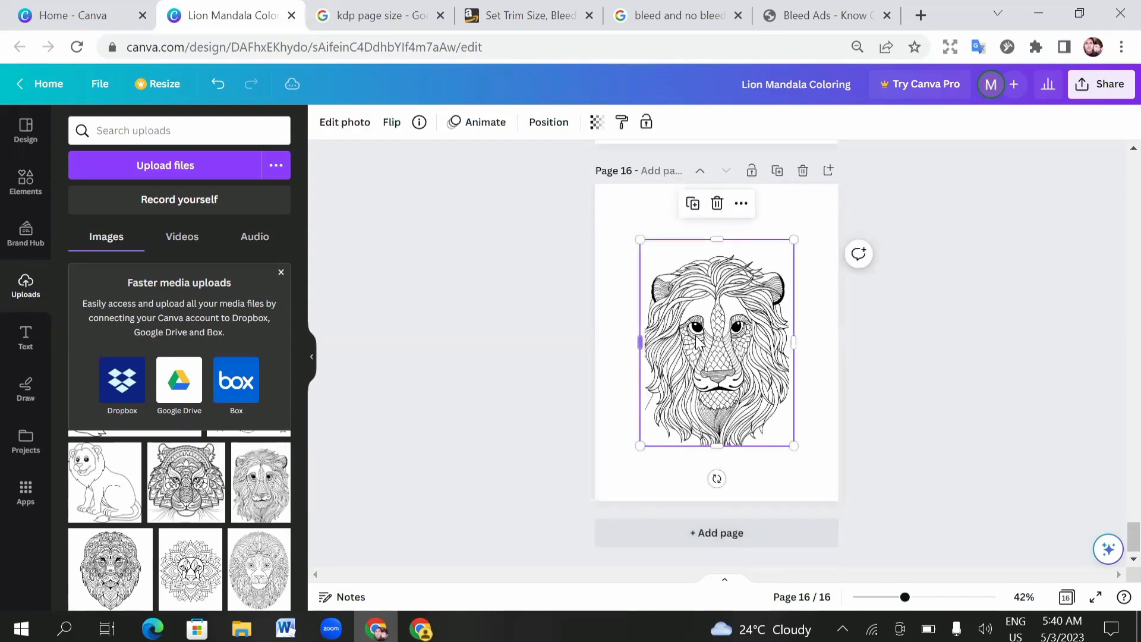
drag(640, 240, 619, 212)
drag(795, 448, 810, 483)
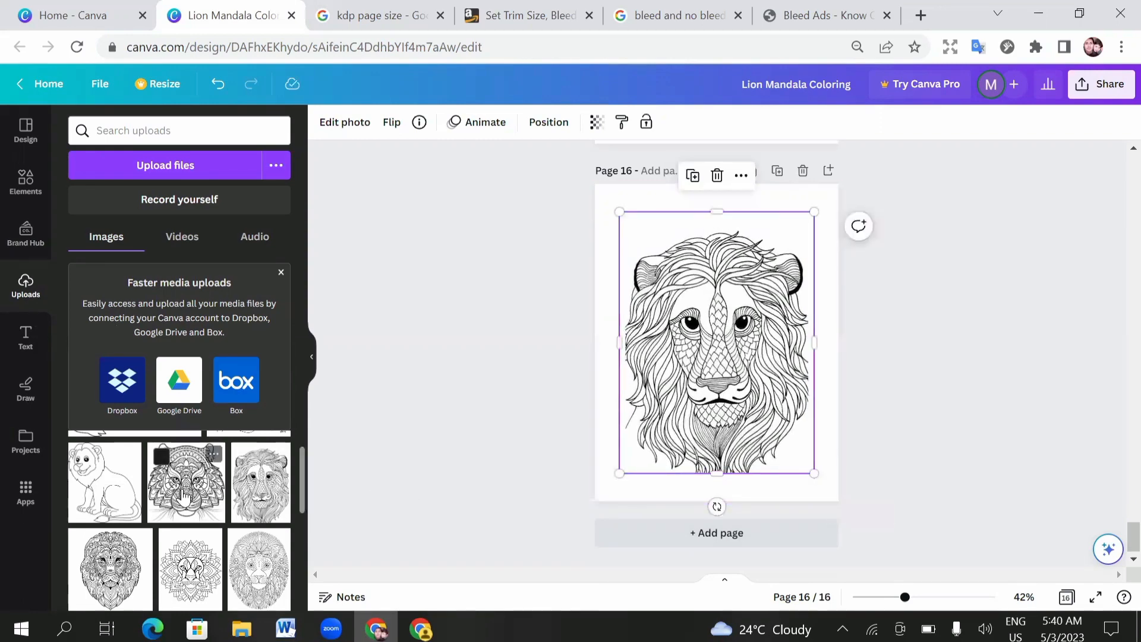
- Add pages 17 and 18, then place the patterned tiger head on page 18, enlarged to the side margins
click(766, 543)
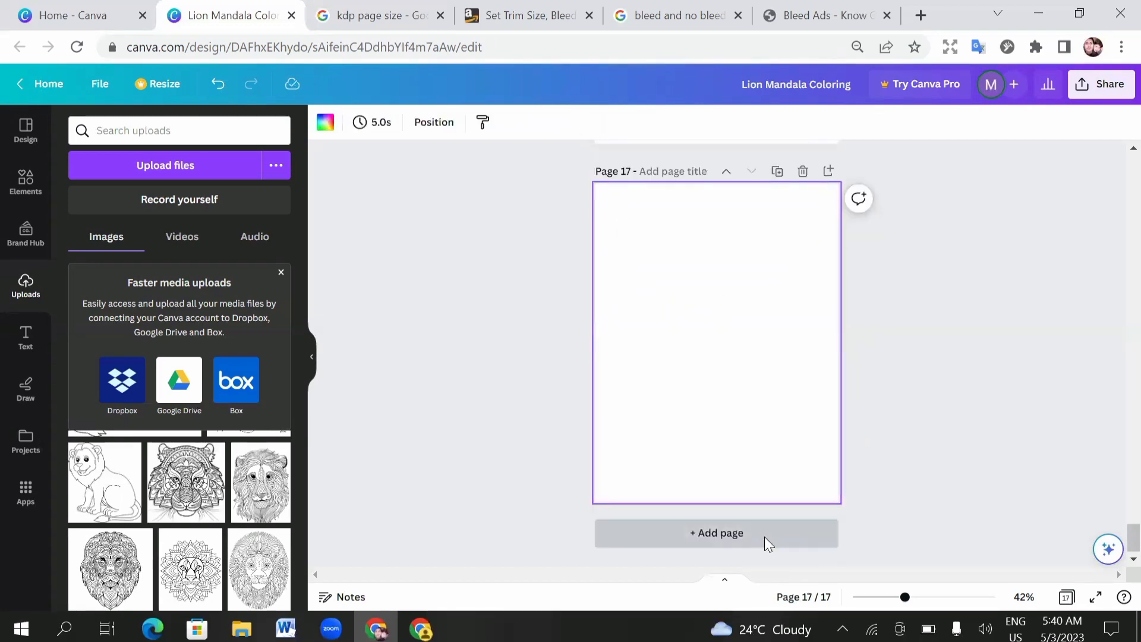
click(765, 540)
click(196, 491)
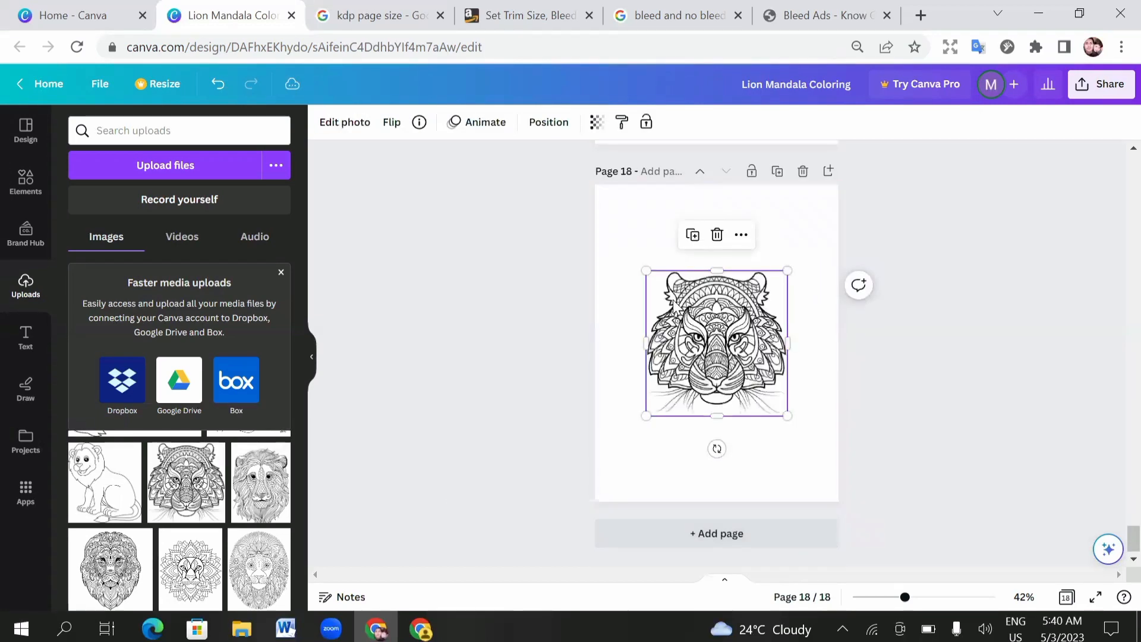
drag(646, 269, 619, 243)
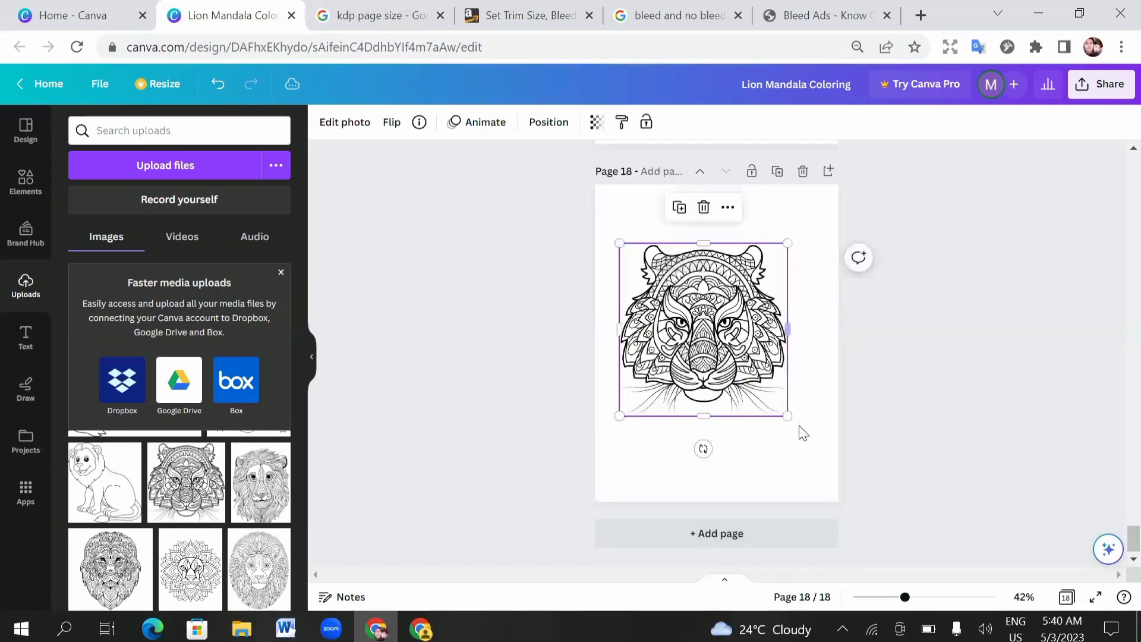
drag(789, 417, 815, 443)
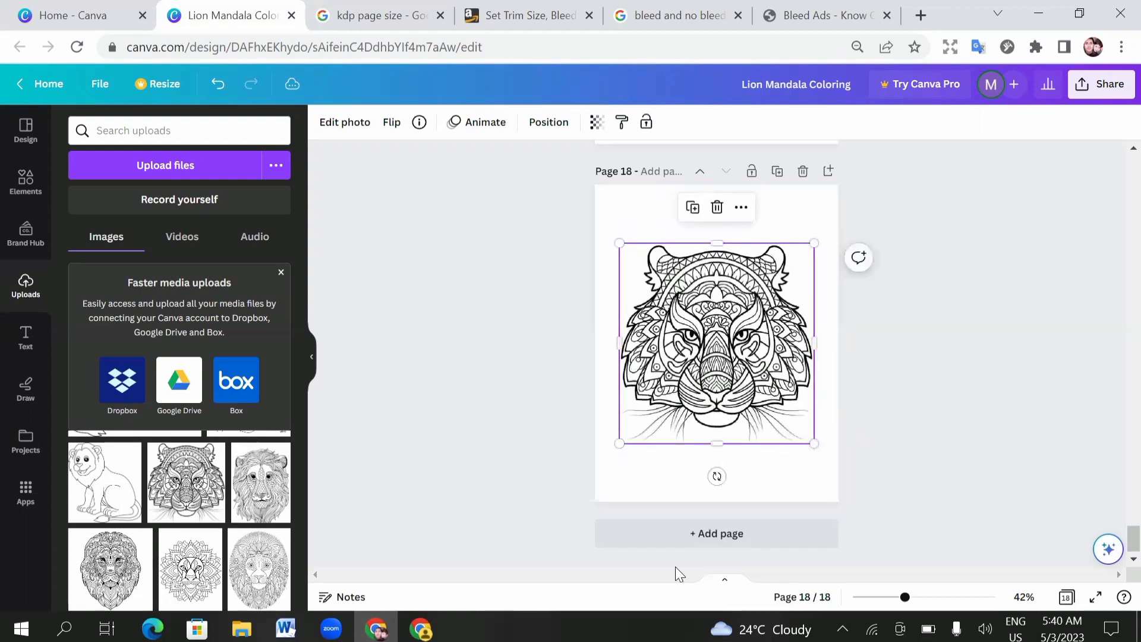
- Add pages 19 and 20, then place the sitting cartoon lion without scenery on page 20, slightly enlarged within the margins
click(719, 533)
click(719, 533)
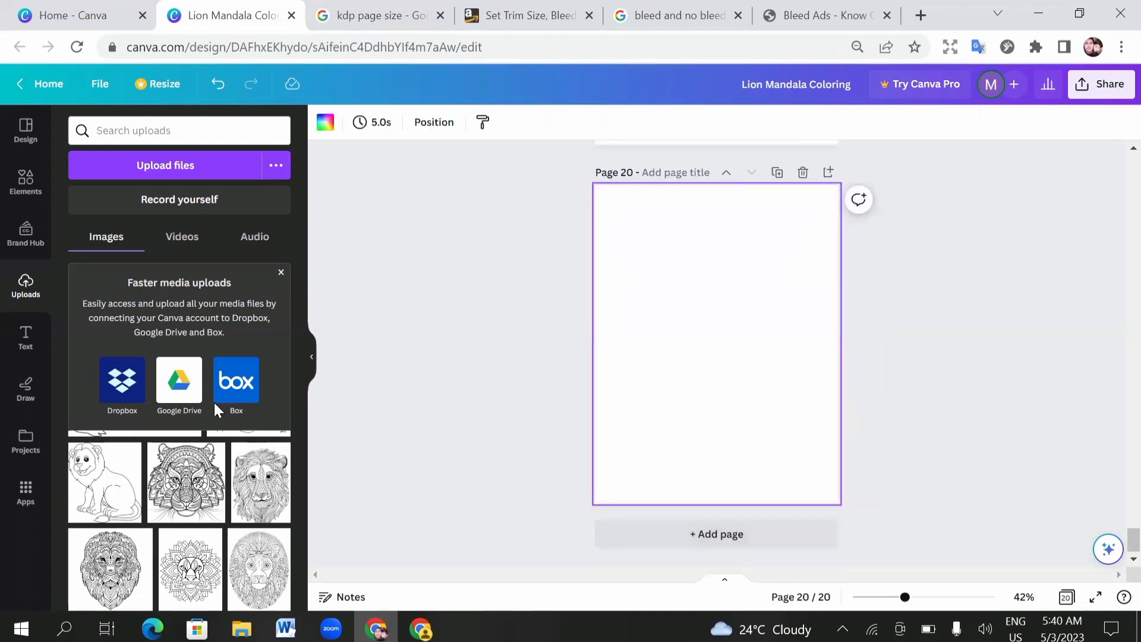
scroll(129, 524, up, 1)
scroll(130, 524, up, 1)
click(113, 572)
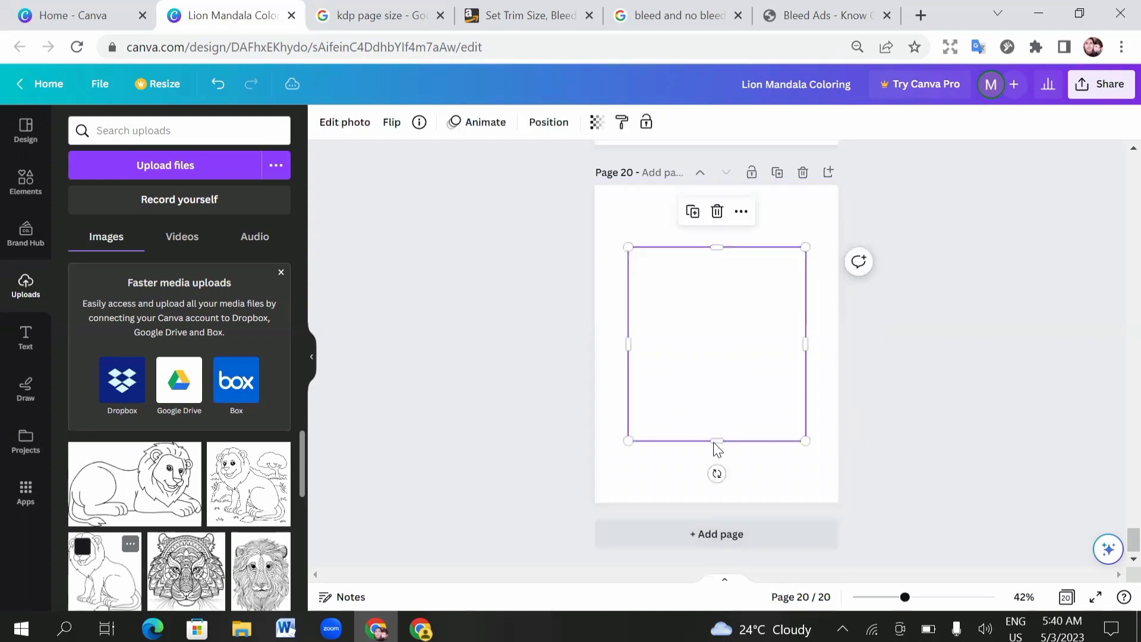
drag(631, 246, 620, 237)
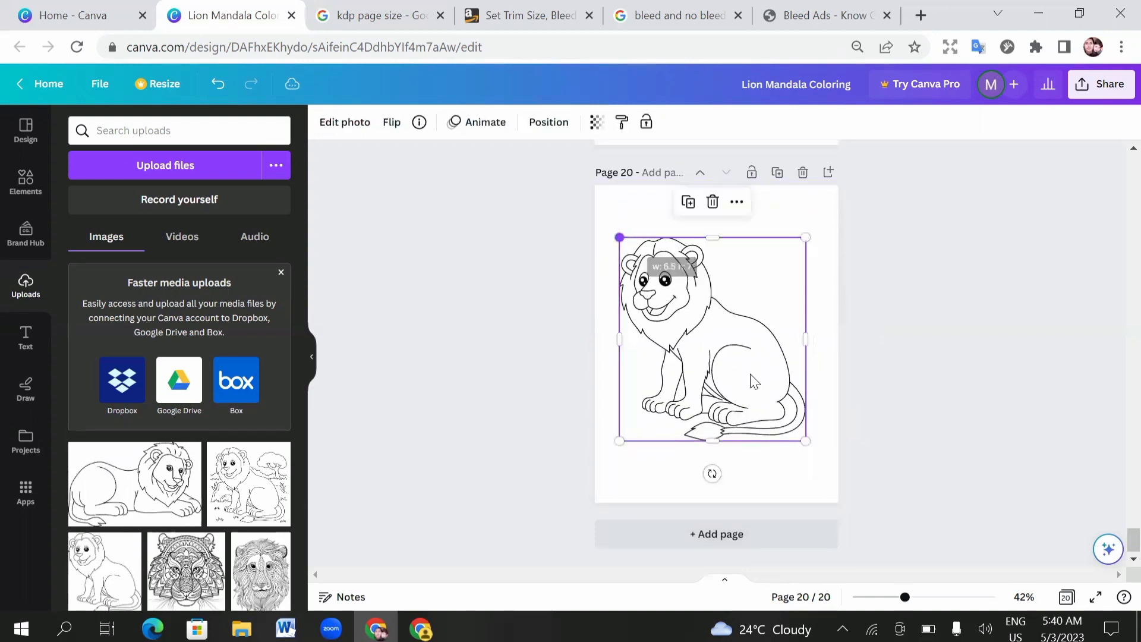
drag(804, 440, 814, 451)
- Add pages 21 and 22, then place the sitting cartoon lion with the tree and grass on page 22, slightly enlarged within the margins
click(800, 533)
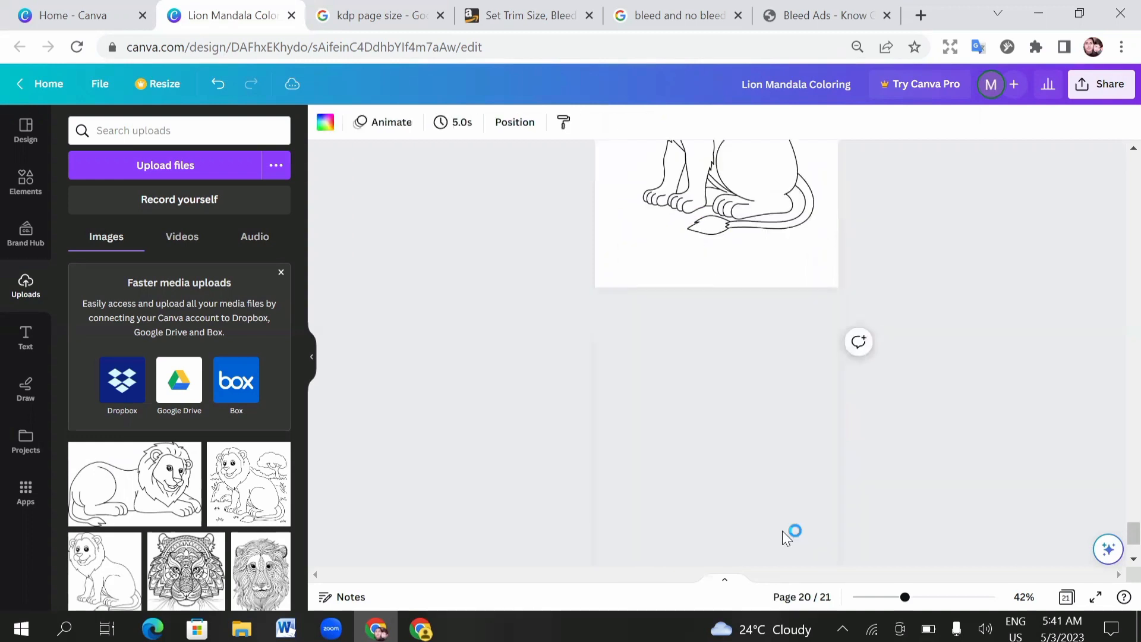
click(779, 533)
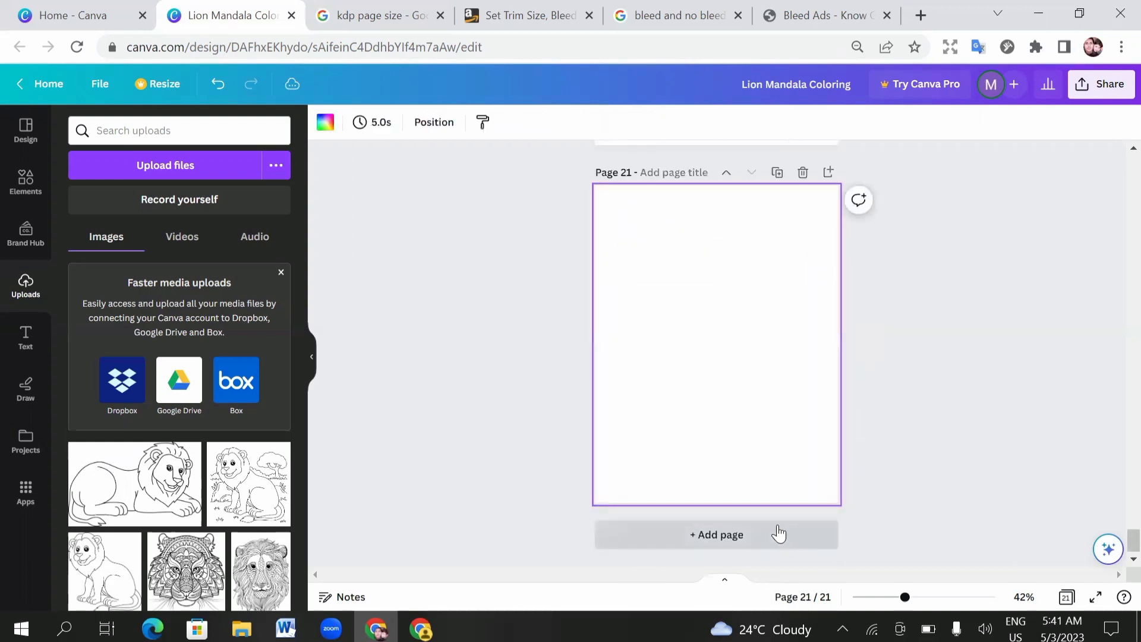
click(242, 487)
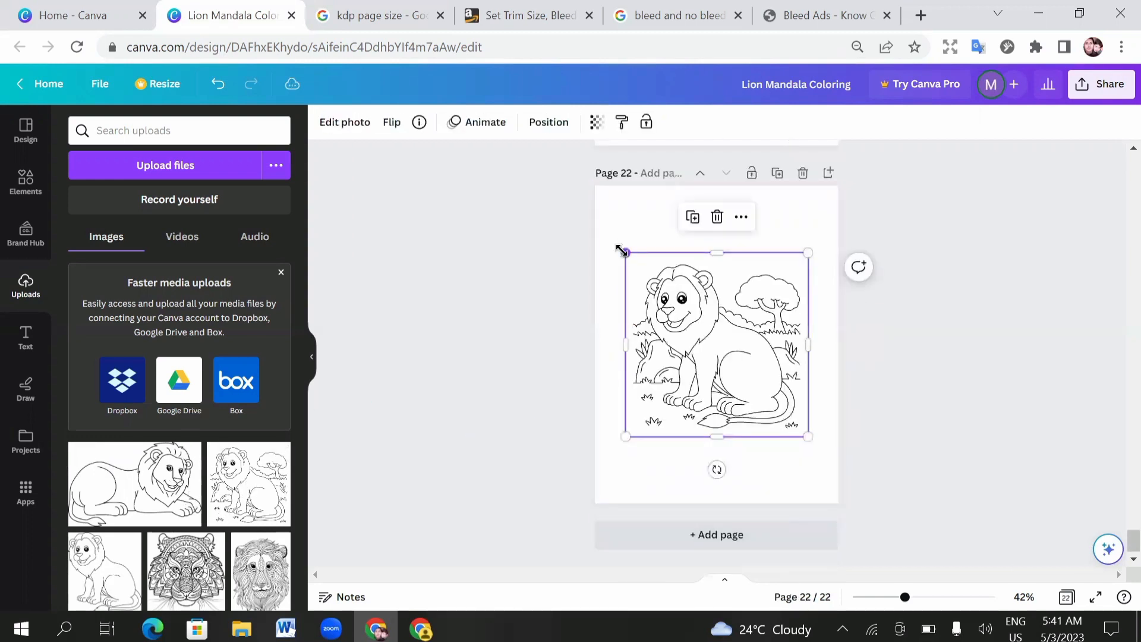
mouse_move(622, 250)
mouse_down()
mouse_move(611, 237)
mouse_move(620, 246)
mouse_up()
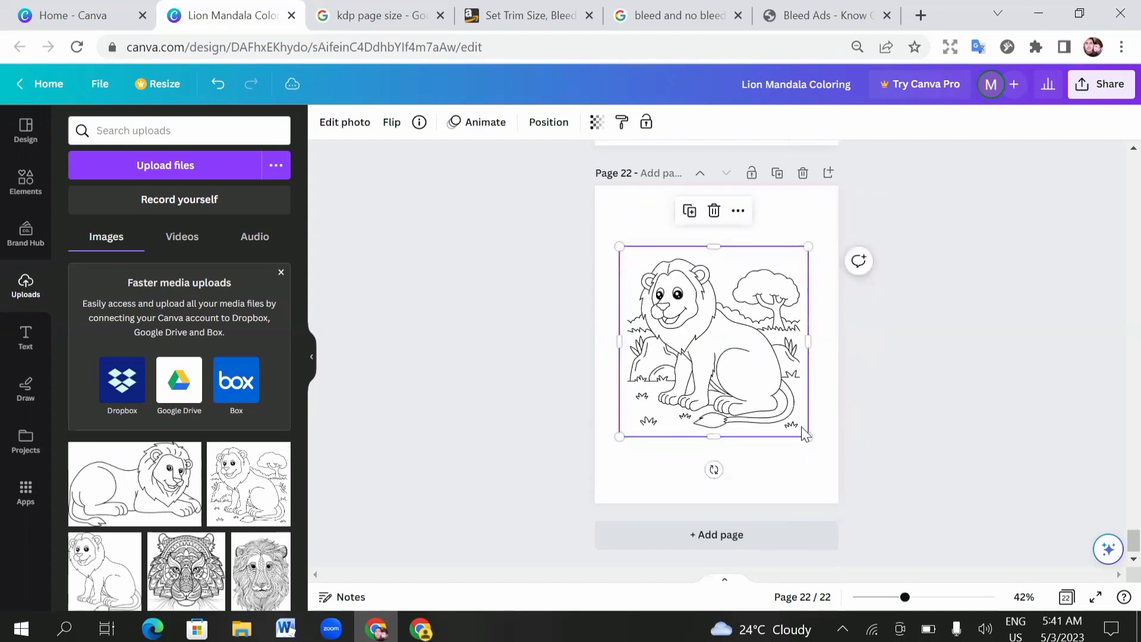
drag(806, 434, 810, 438)
click(1022, 357)
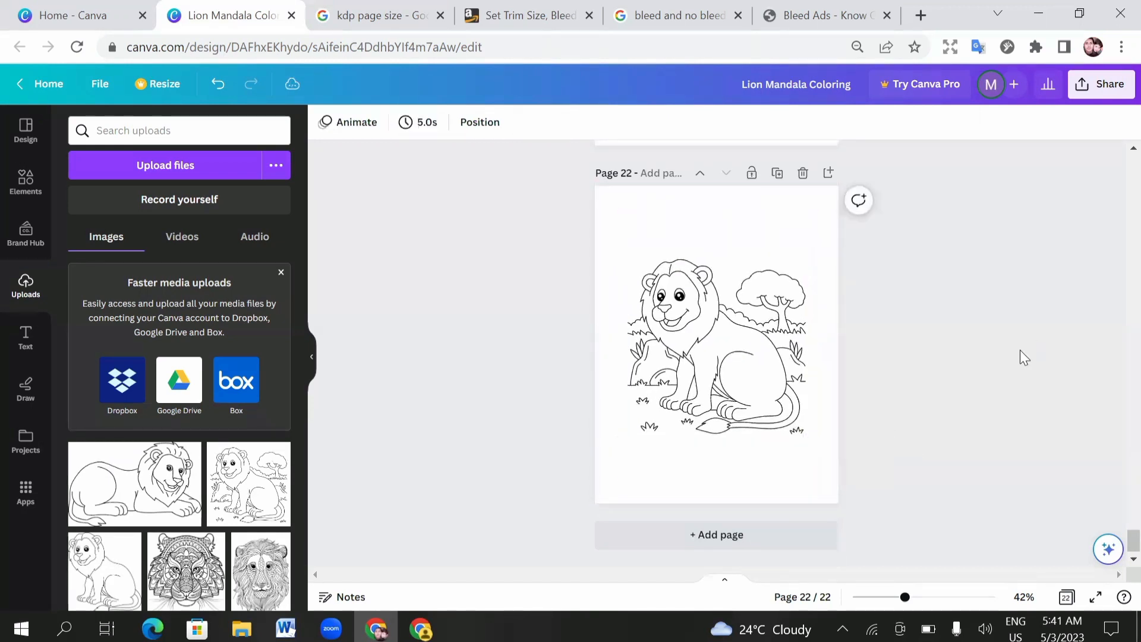
- Add pages 23 and 24, then place the lying cartoon lion on page 24, slightly enlarged to the side margins
click(706, 549)
click(705, 538)
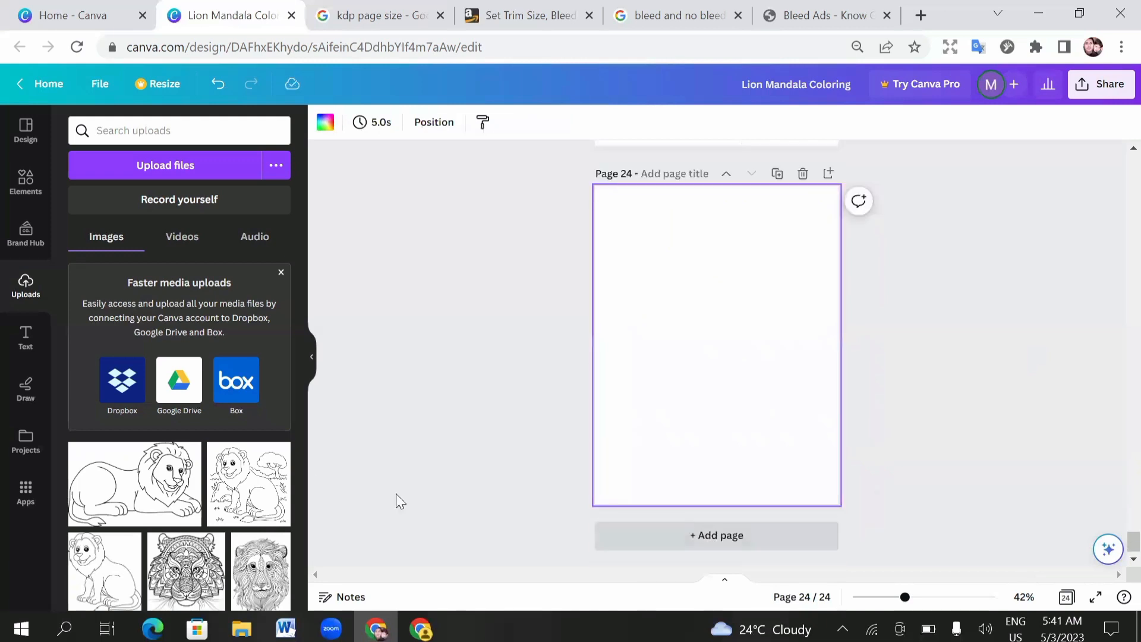
click(128, 474)
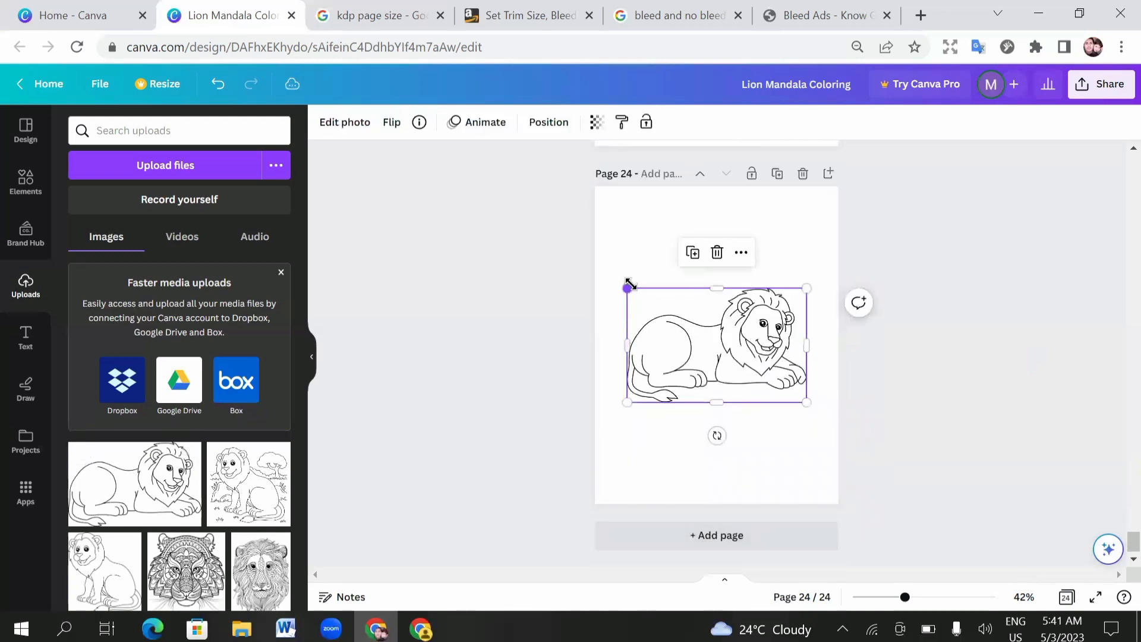
drag(623, 288, 616, 280)
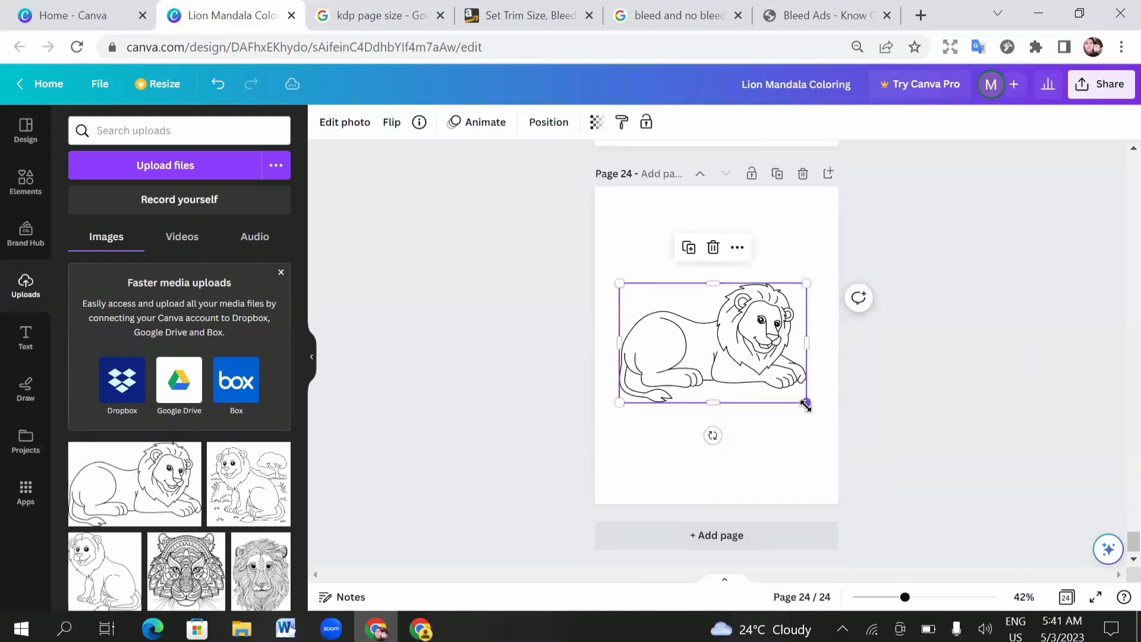
drag(806, 405, 814, 410)
click(990, 365)
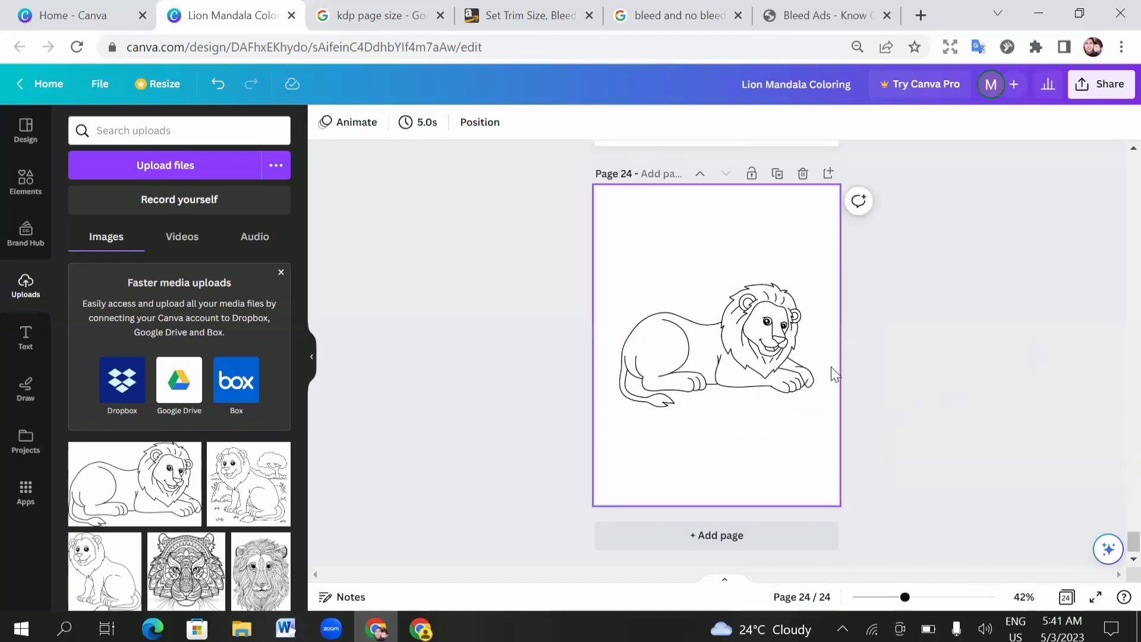
- Review all the coloring book pages in grid view, checking how drawings and blank pages alternate
scroll(871, 416, up, 15)
scroll(872, 413, up, 10)
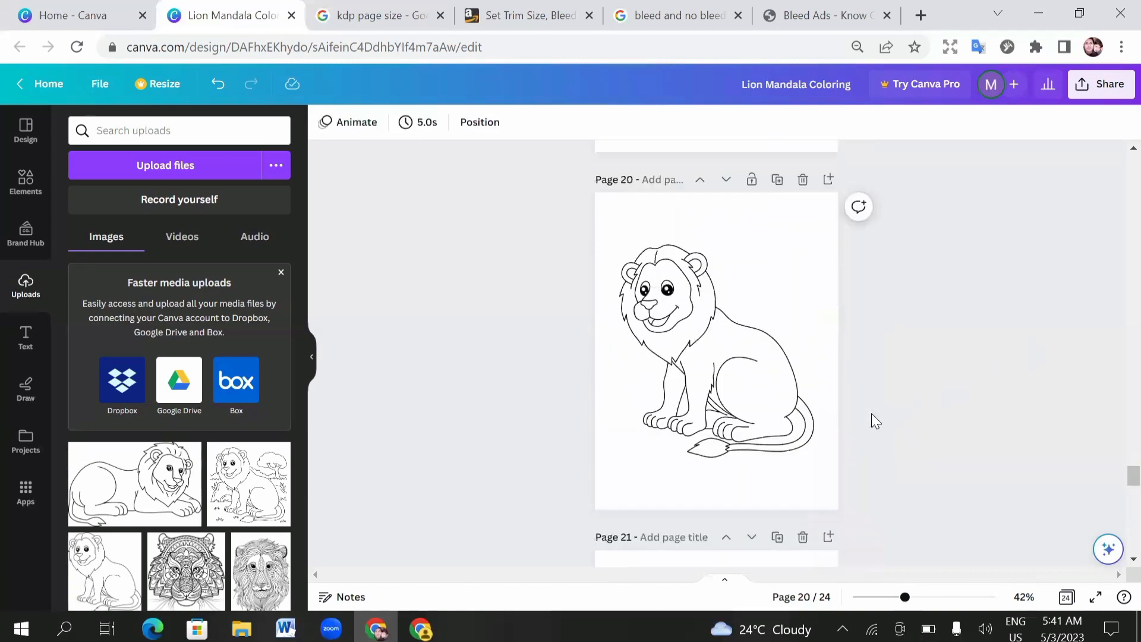
click(1068, 596)
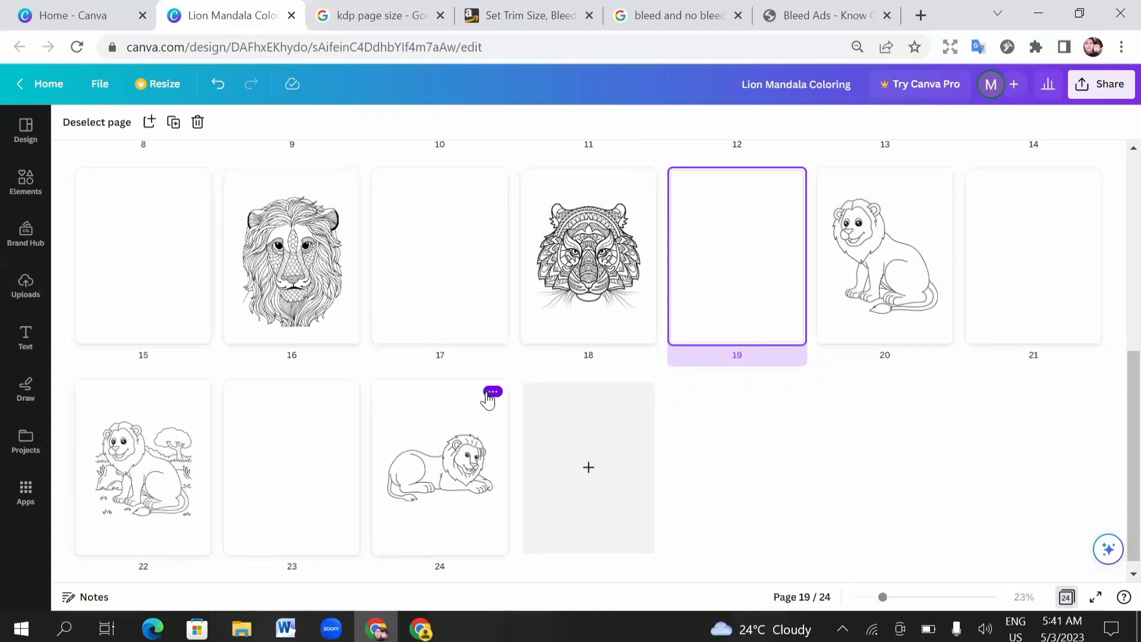
scroll(488, 399, up, 7)
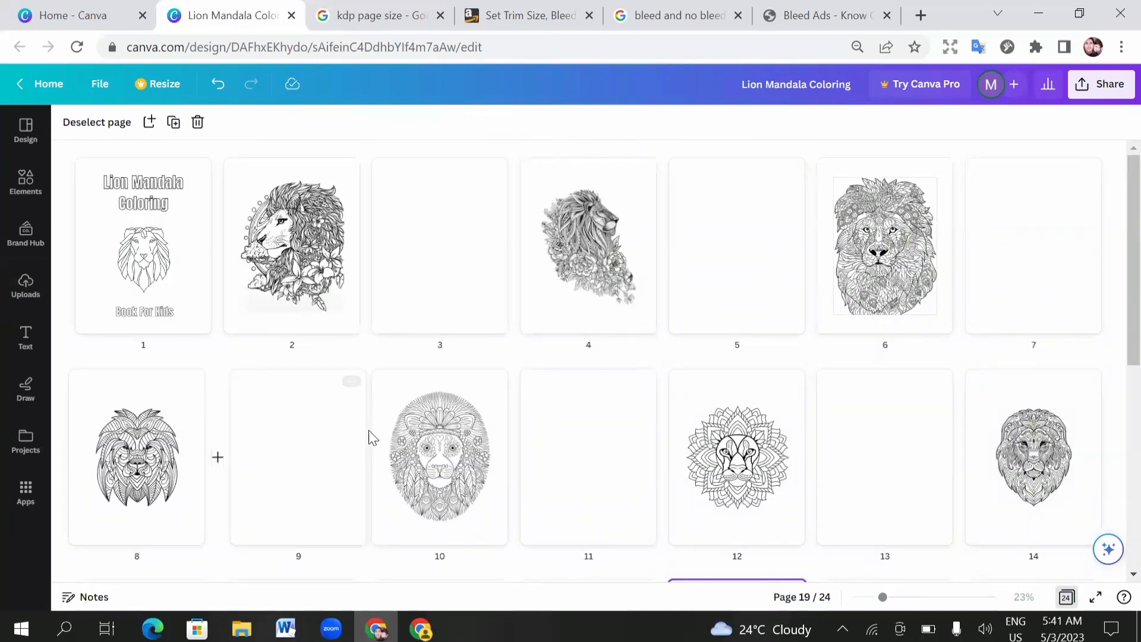
scroll(743, 418, down, 3)
scroll(501, 443, down, 3)
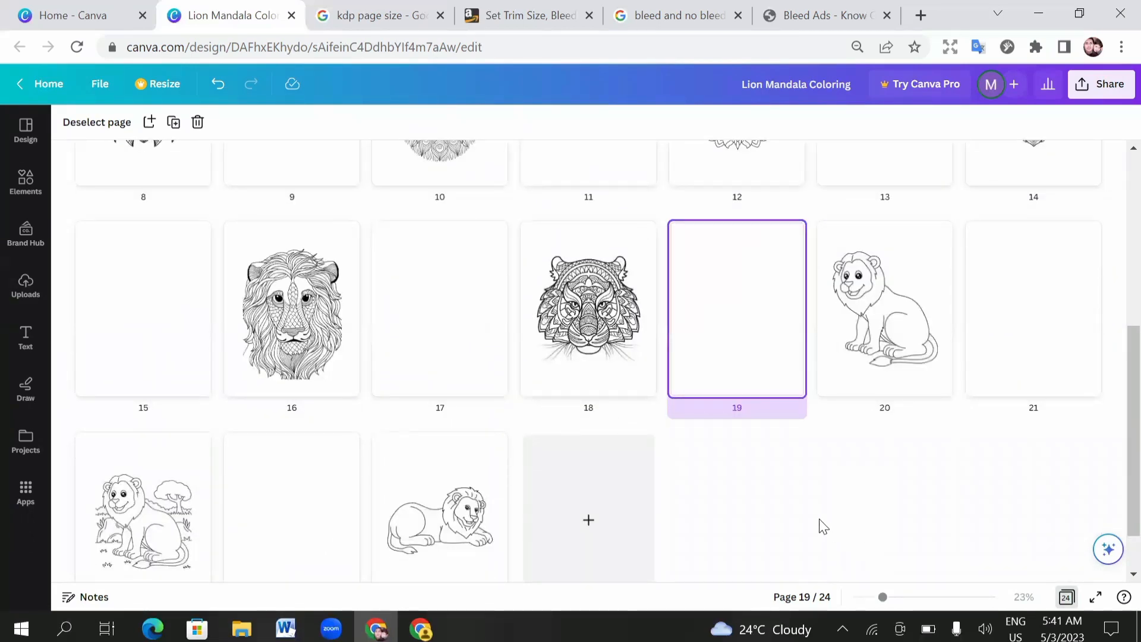
- Leave the grid view and look back through the individual pages toward the start of the coloring book
scroll(313, 228, up, 6)
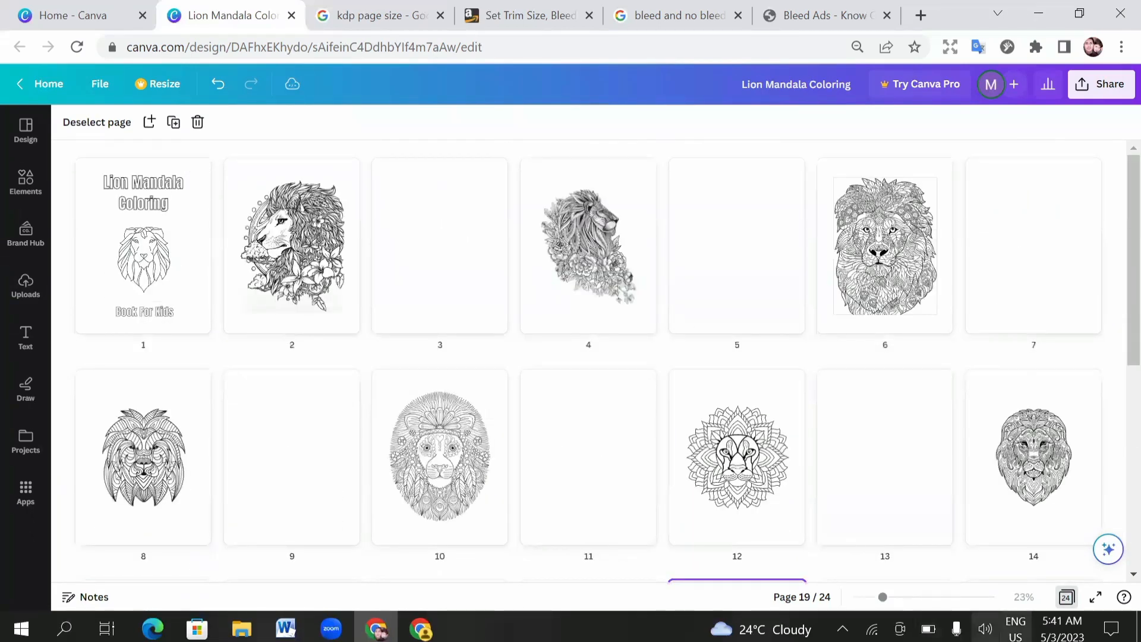
click(1071, 599)
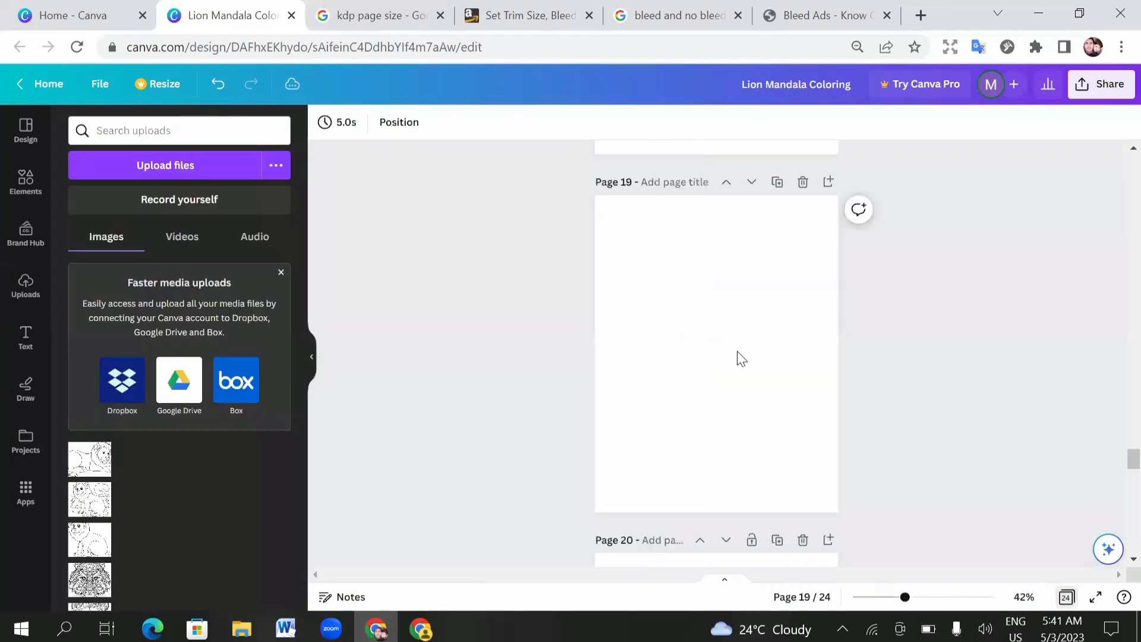
scroll(856, 366, up, 5)
scroll(886, 365, up, 10)
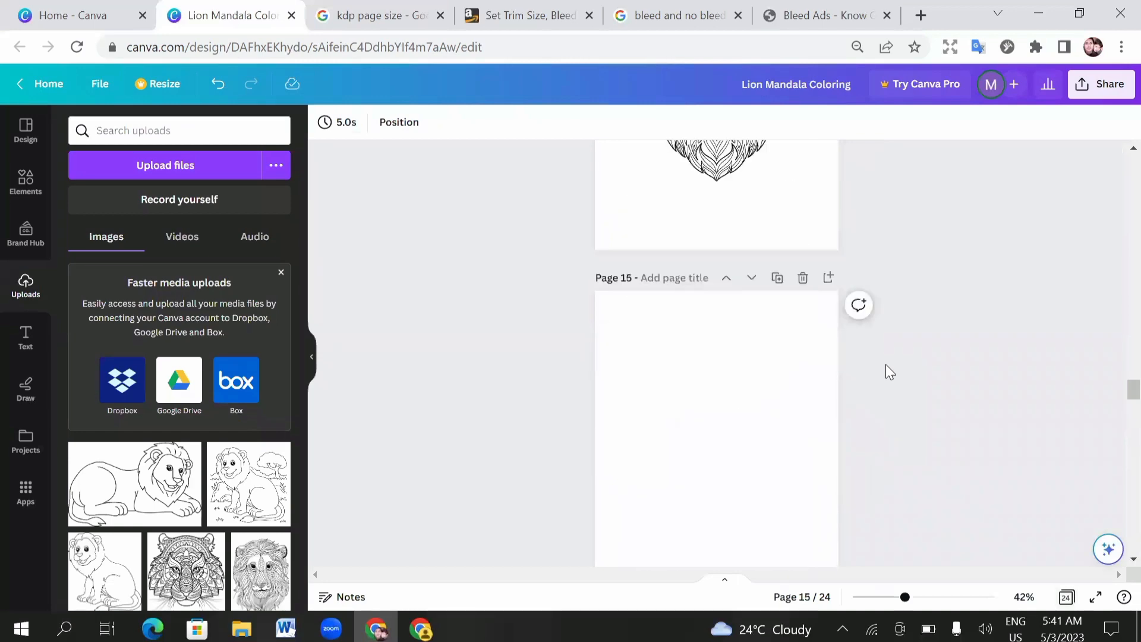
scroll(885, 365, up, 20)
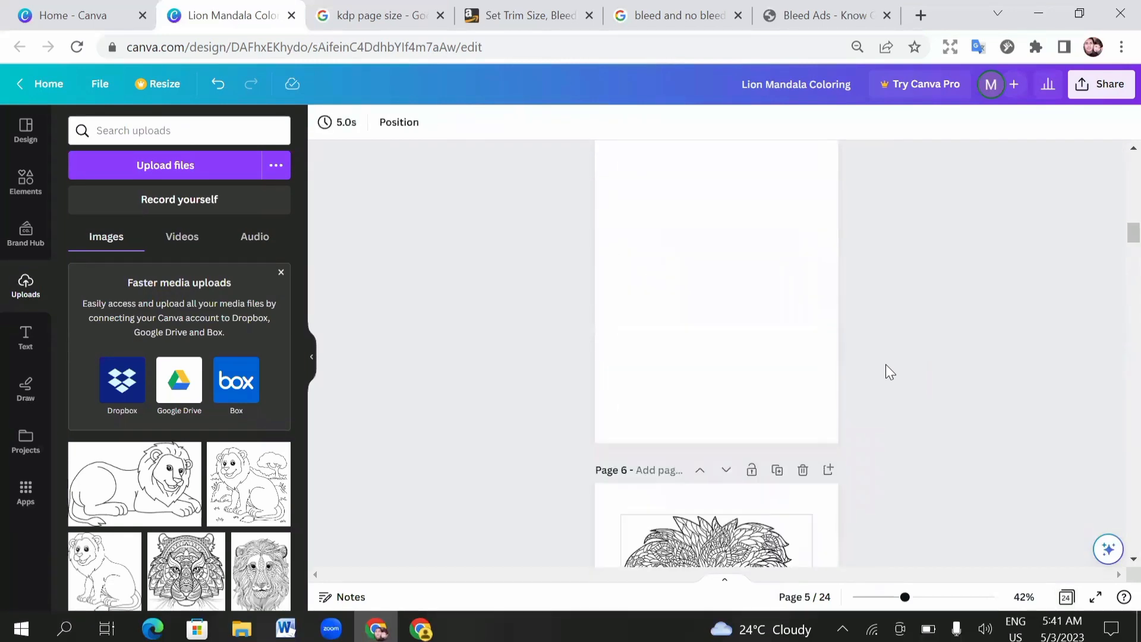
scroll(885, 365, up, 4)
- Download all 24 pages of the coloring book as a PDF Print file and dismiss the sharing pop-up
click(1092, 95)
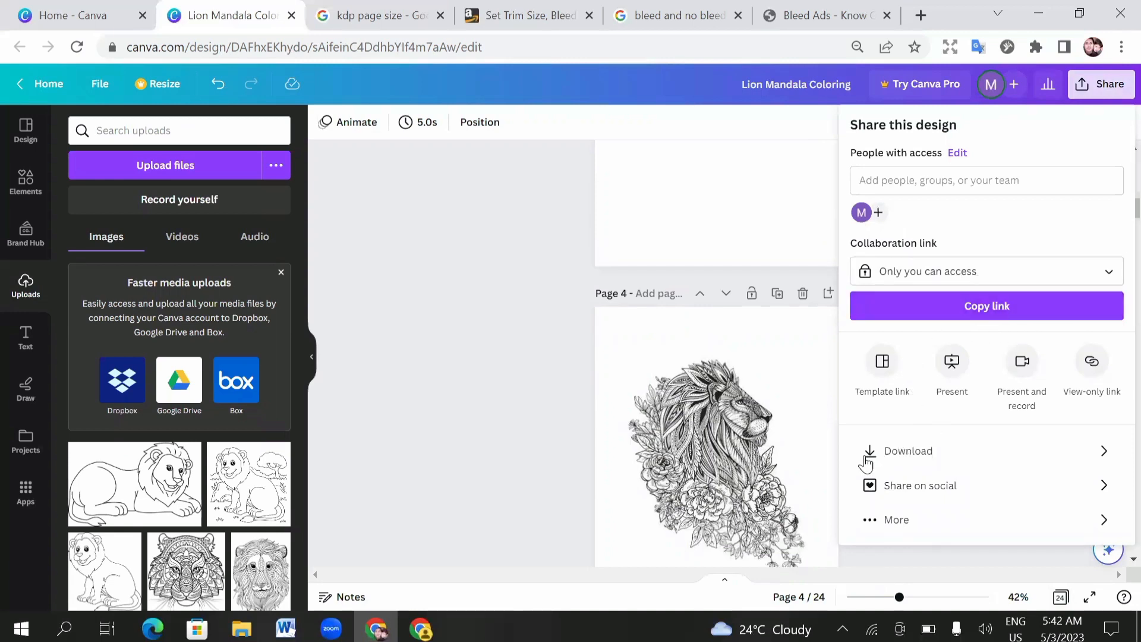
click(967, 458)
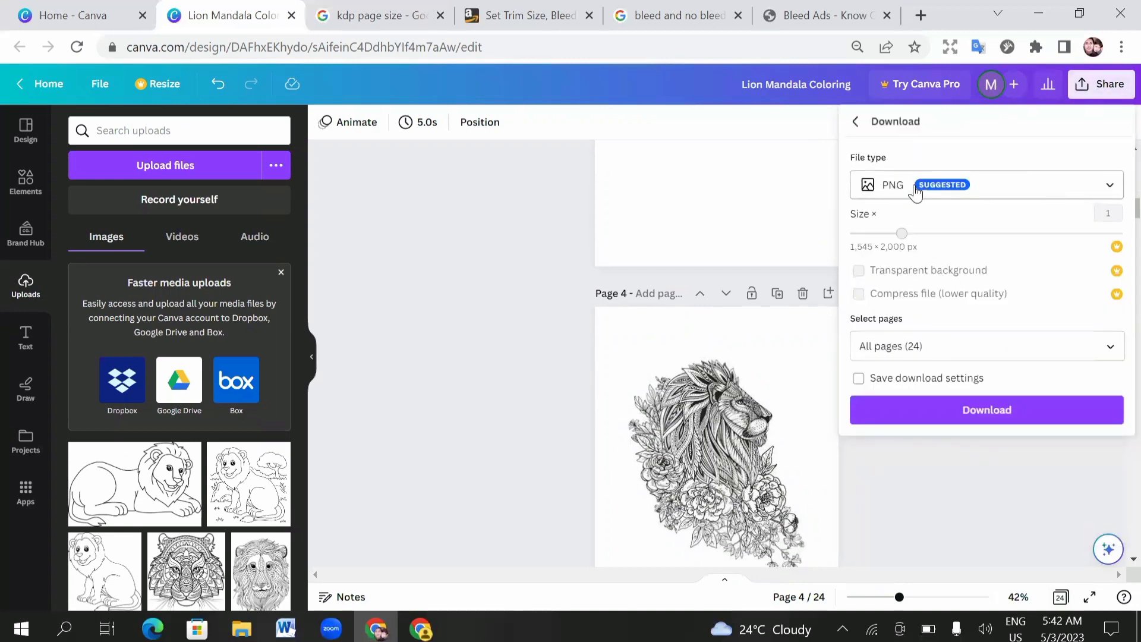
click(1109, 189)
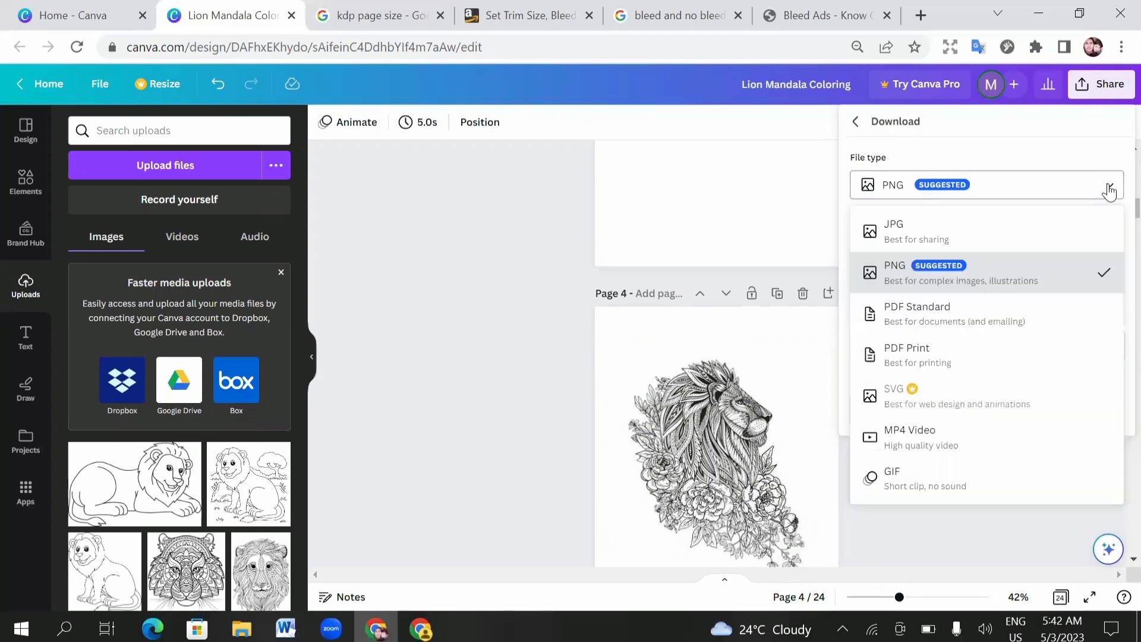
click(923, 356)
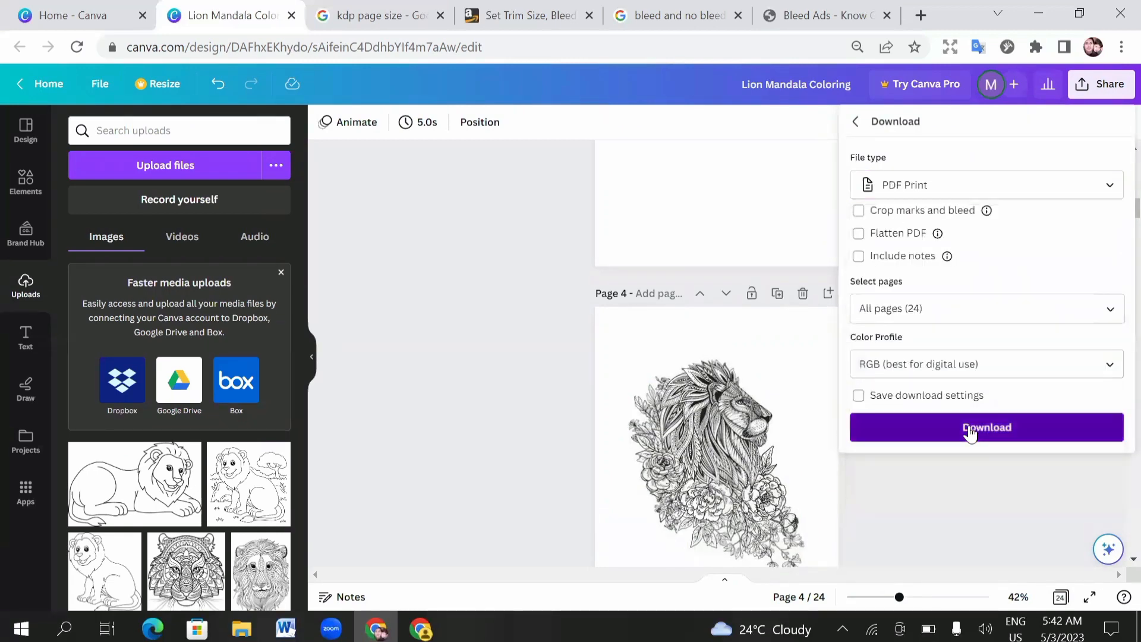
click(970, 431)
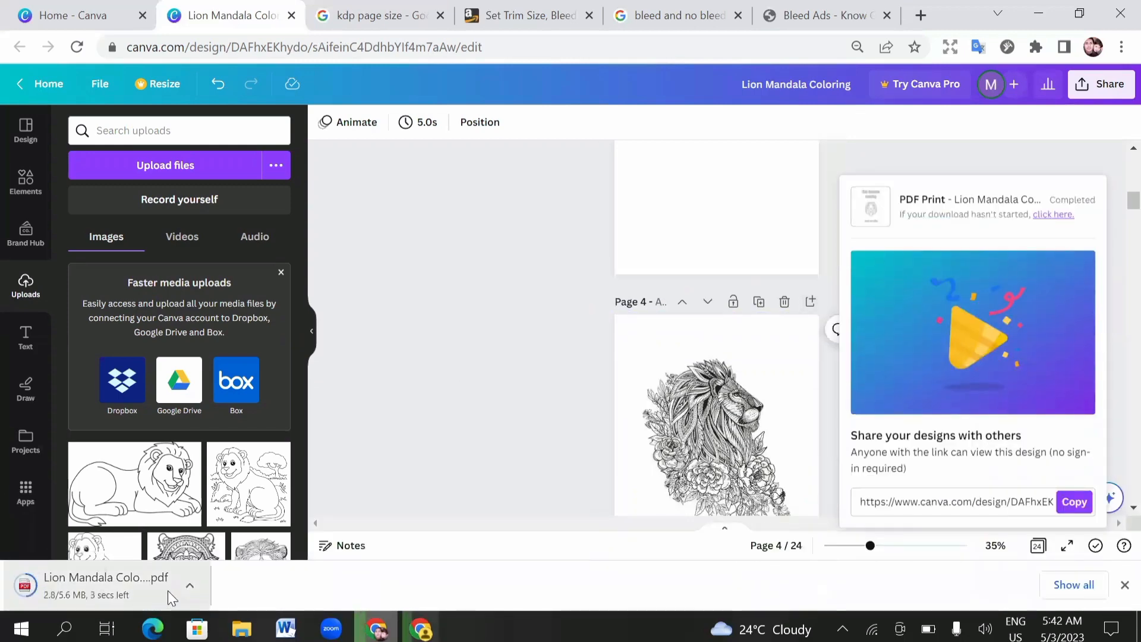
click(167, 590)
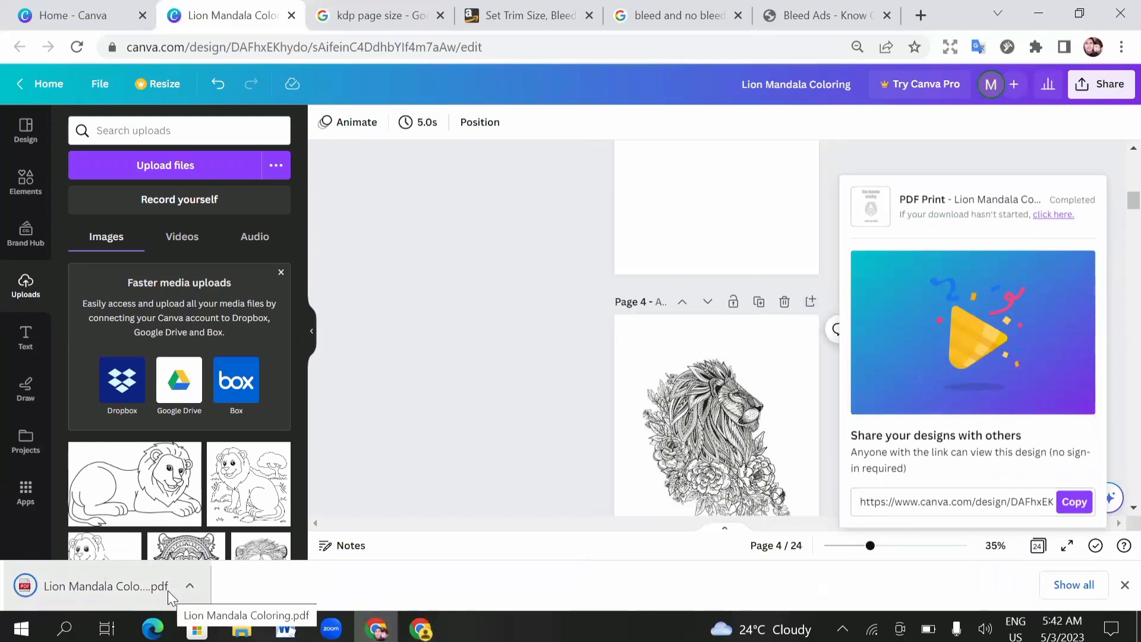
click(595, 319)
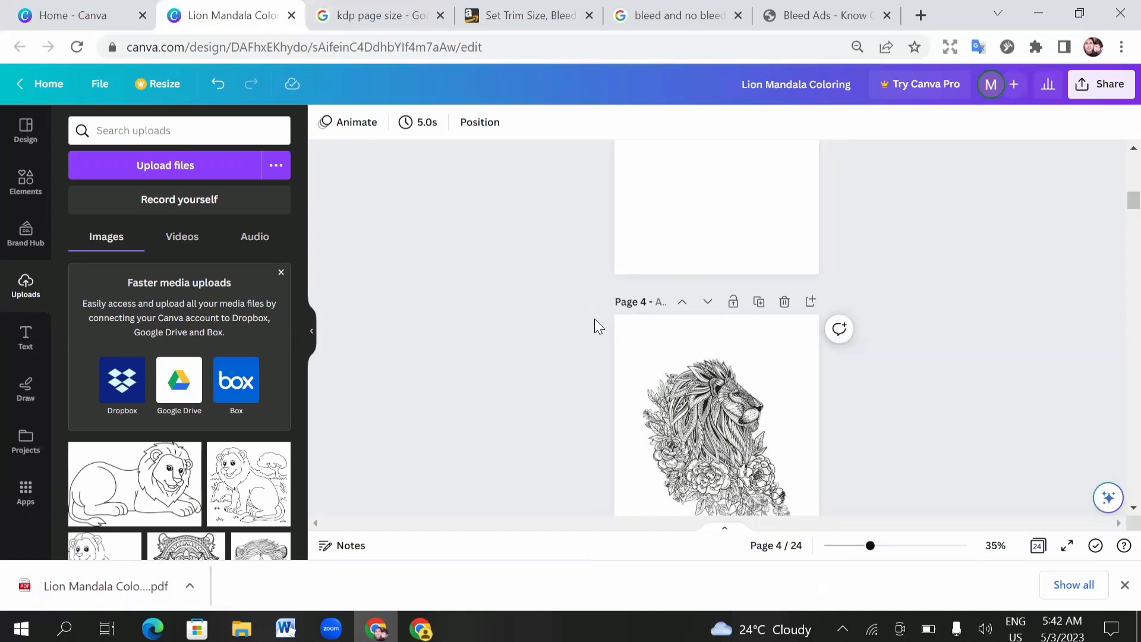
- Look through the coloring book pages in the editor and dismiss the browser's download bar
scroll(790, 349, up, 6)
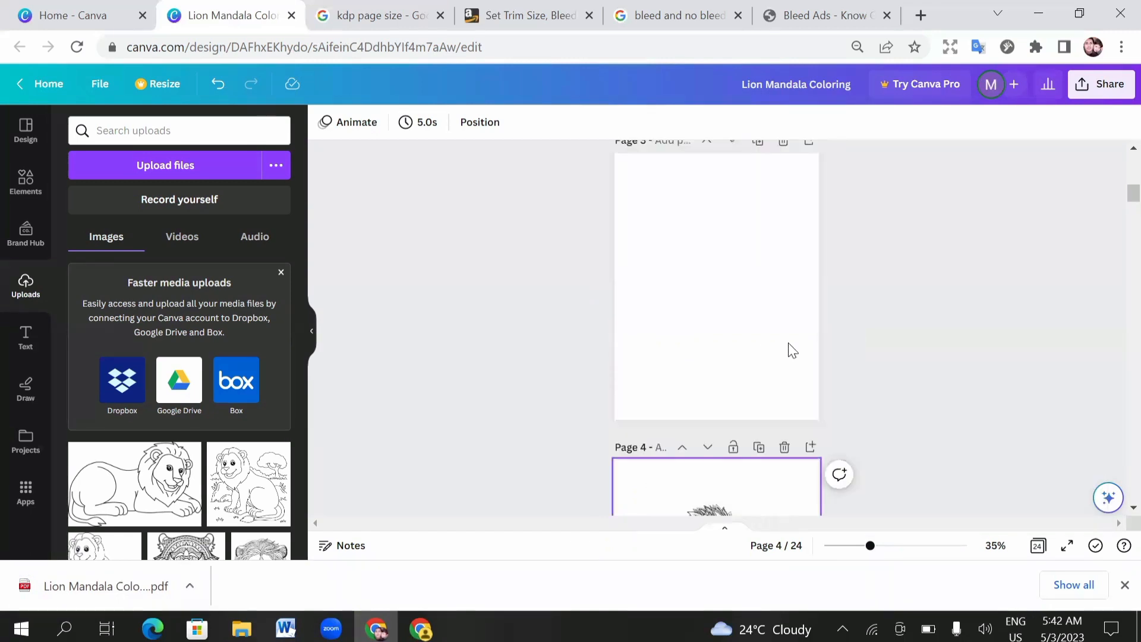
click(191, 585)
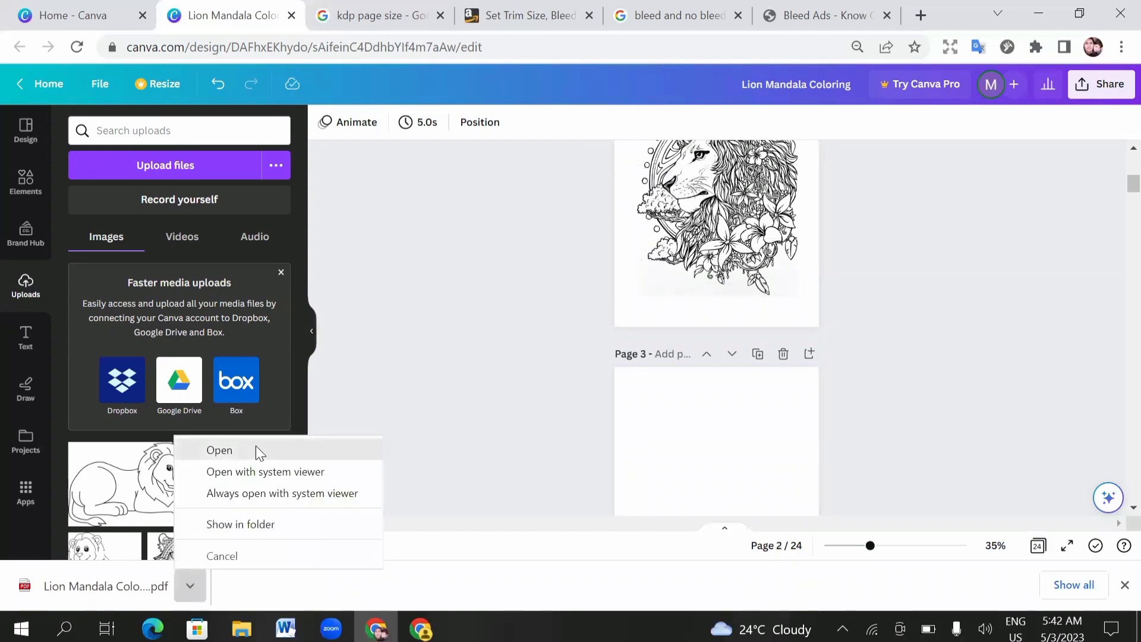
scroll(783, 364, up, 5)
scroll(783, 365, down, 15)
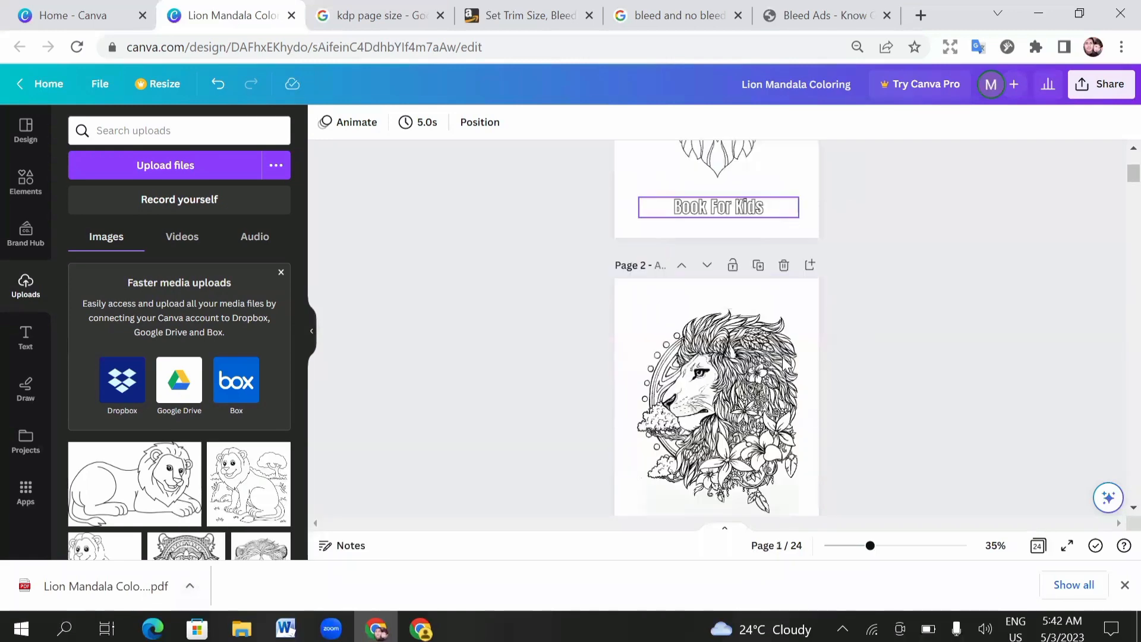
scroll(759, 368, down, 15)
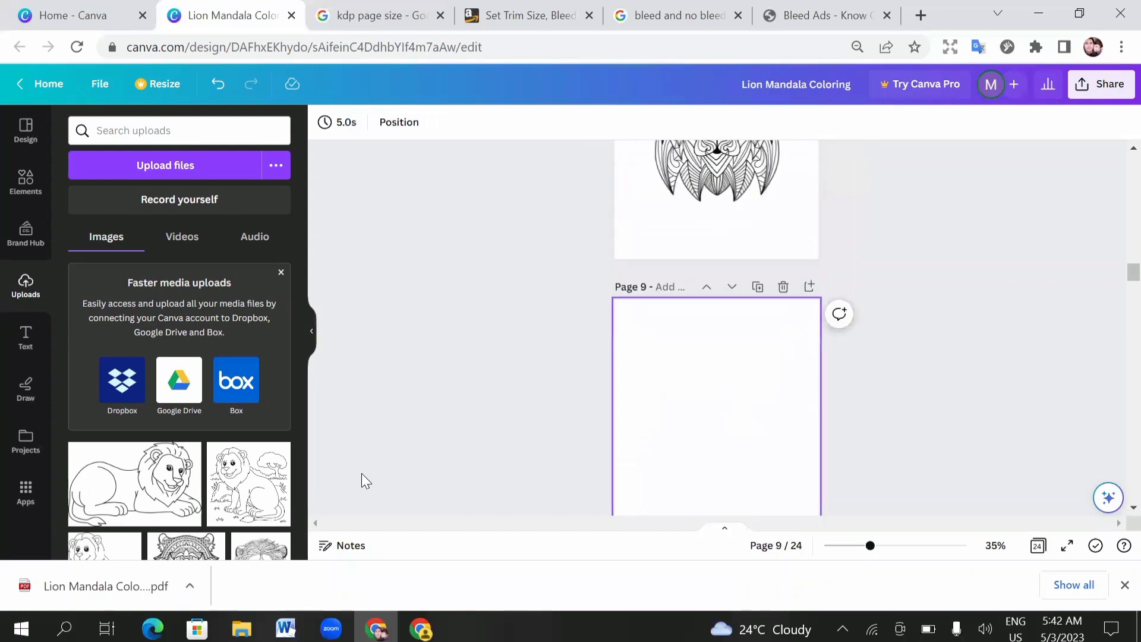
scroll(450, 445, down, 2)
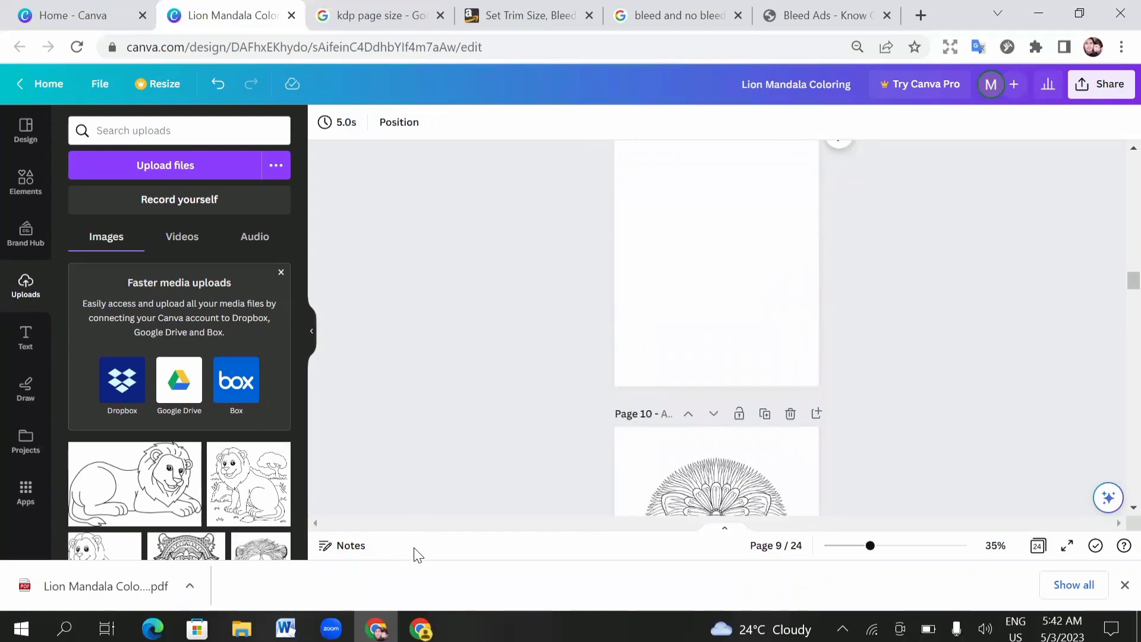
click(1125, 585)
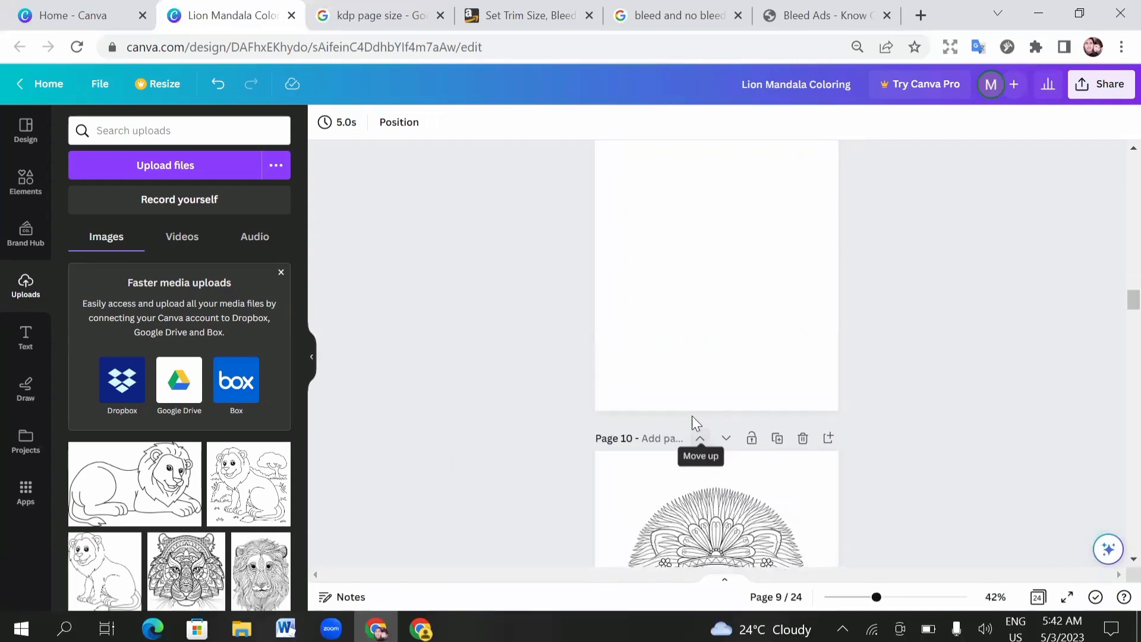
scroll(692, 415, up, 5)
scroll(692, 415, up, 3)
scroll(692, 415, up, 20)
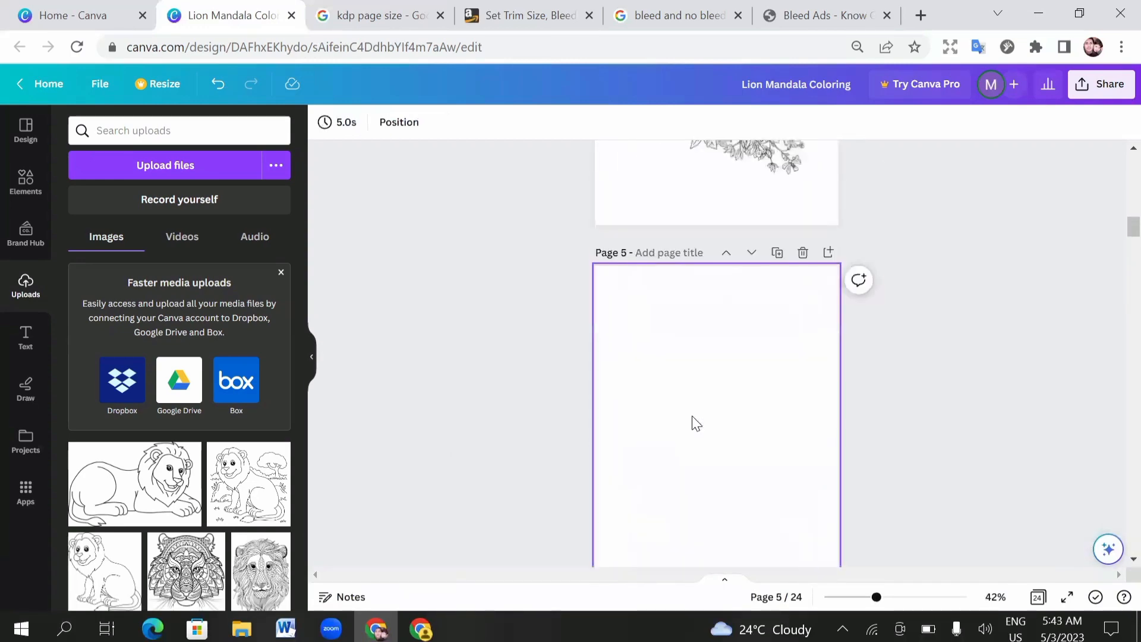